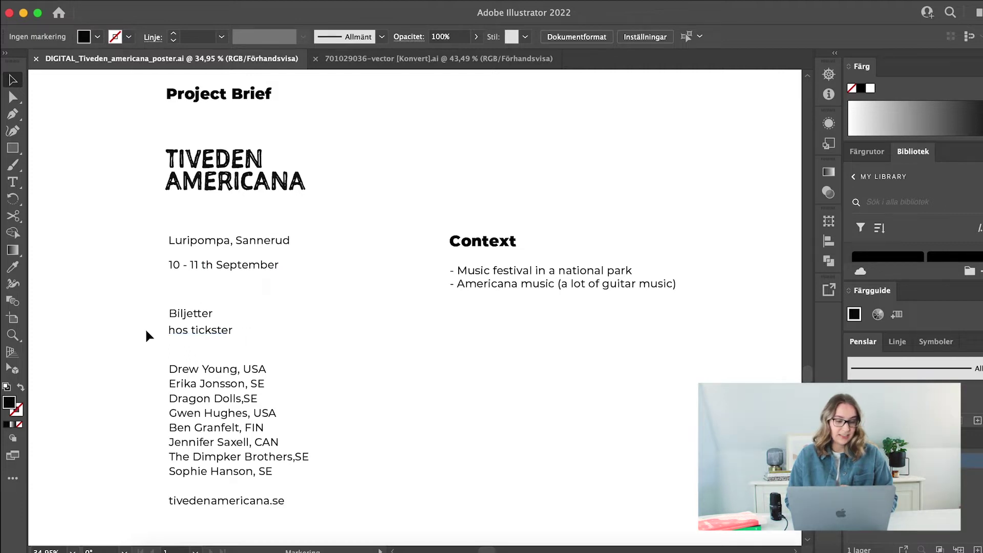
Read through the Tiveden Americana project brief, covering venue, dates, tickets, line-up, website and context notes
{"action": "scroll", "coordinate": [145, 354], "scroll_direction": "down", "scroll_amount": 3}
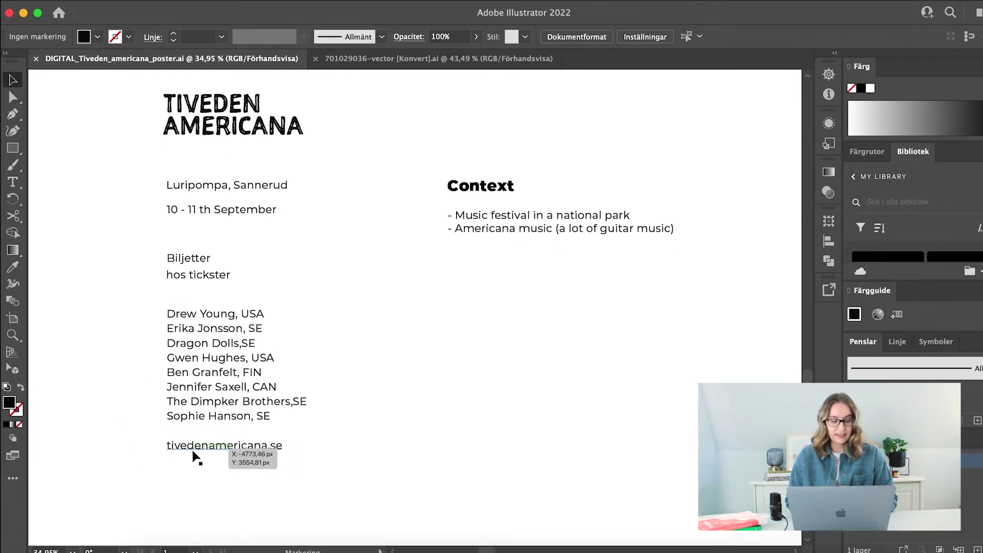
{"action": "scroll", "coordinate": [440, 399], "scroll_direction": "up", "scroll_amount": 1}
{"action": "scroll", "coordinate": [452, 393], "scroll_direction": "up", "scroll_amount": 1}
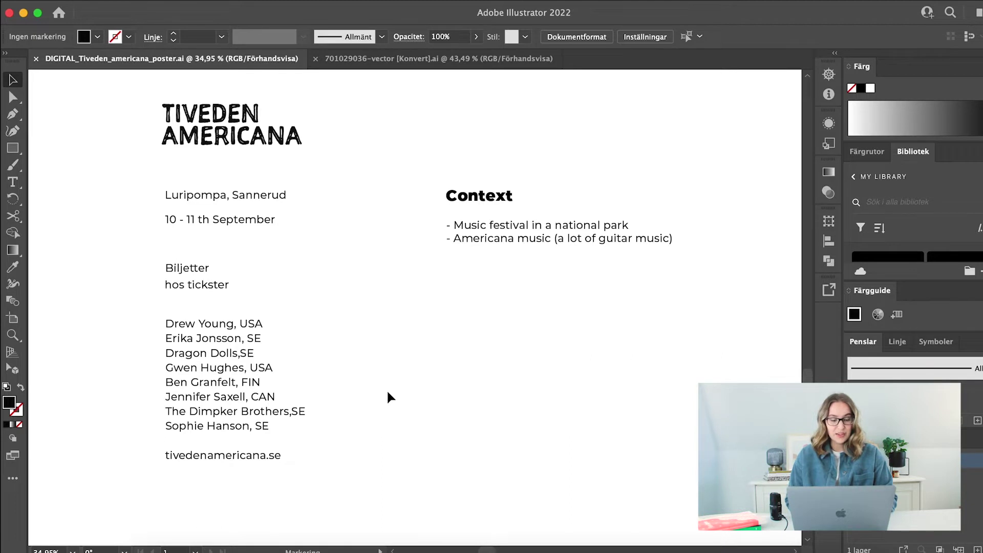
{"action": "scroll", "coordinate": [387, 392], "scroll_direction": "up", "scroll_amount": 1}
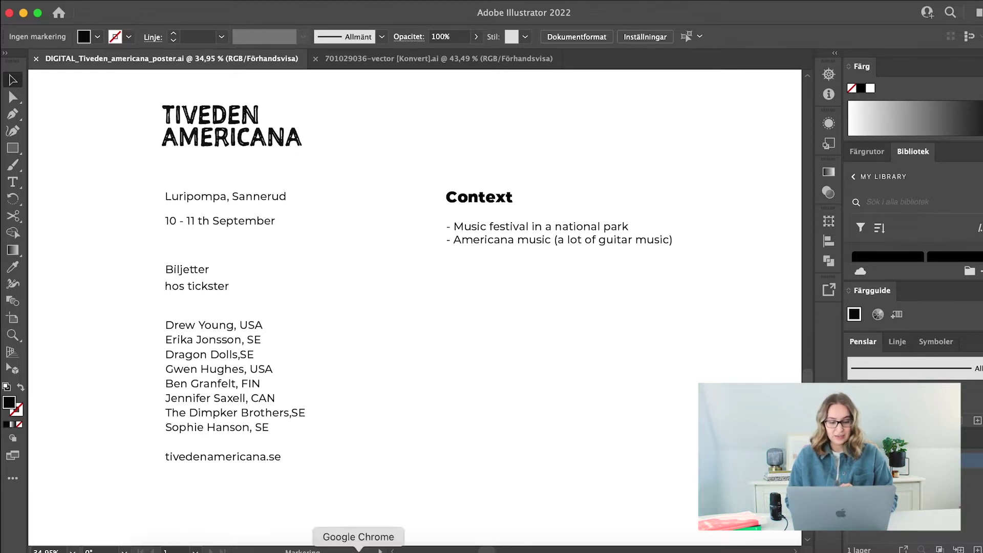
Switch to Google Chrome and run a Google image search for "americana music" in a new tab
{"action": "left_click", "coordinate": [384, 546]}
{"action": "left_click", "coordinate": [251, 18]}
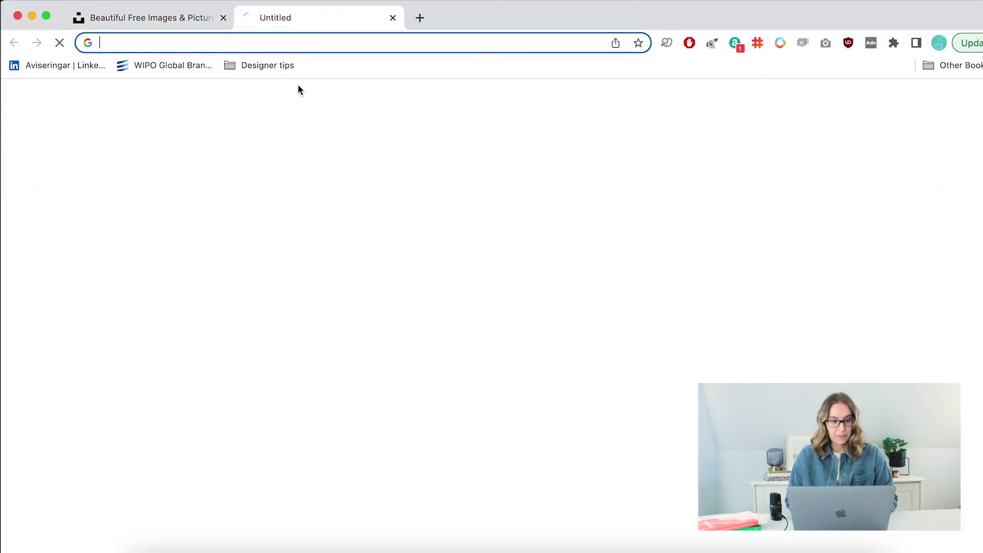
{"action": "type", "text": "ameri"}
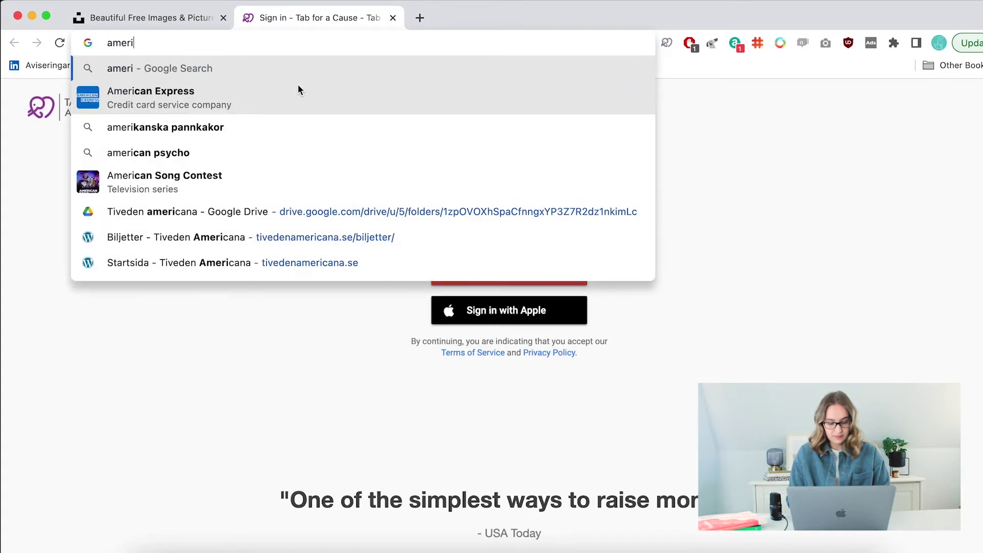
{"action": "type", "text": "cana music"}
{"action": "key", "text": "Return"}
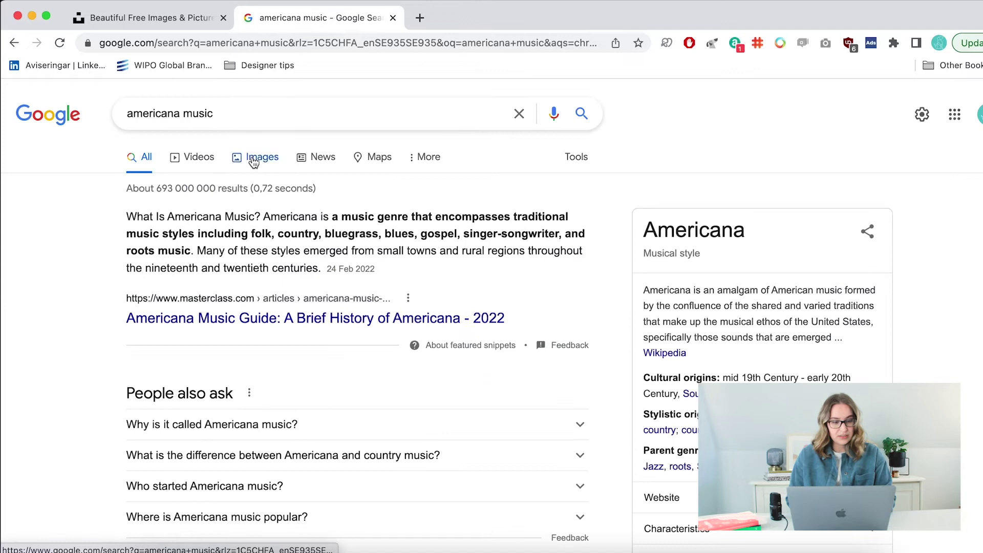
{"action": "left_click", "coordinate": [253, 156]}
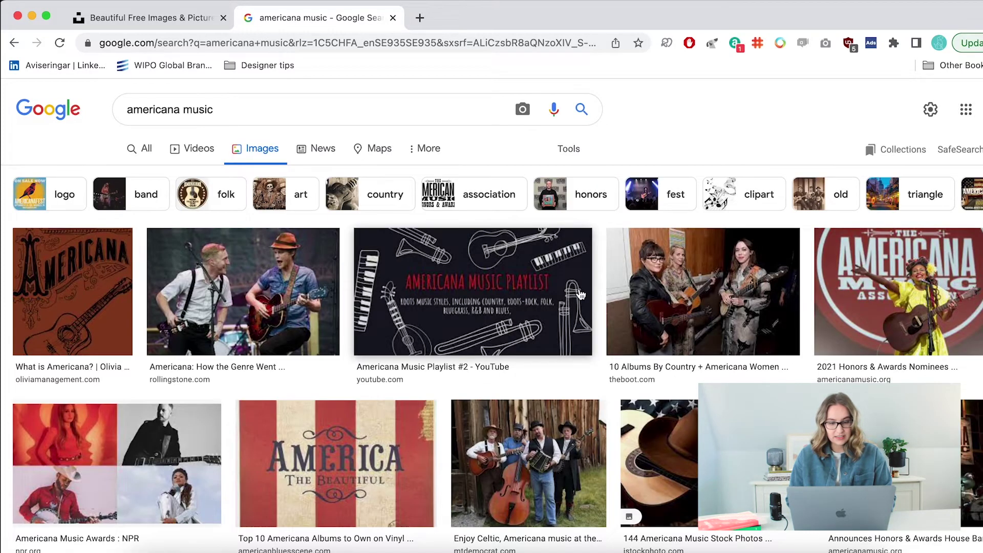
Examine the americana music image results for recurring motifs, lettering styles, colours and instruments
{"action": "scroll", "coordinate": [580, 294], "scroll_direction": "down", "scroll_amount": 4}
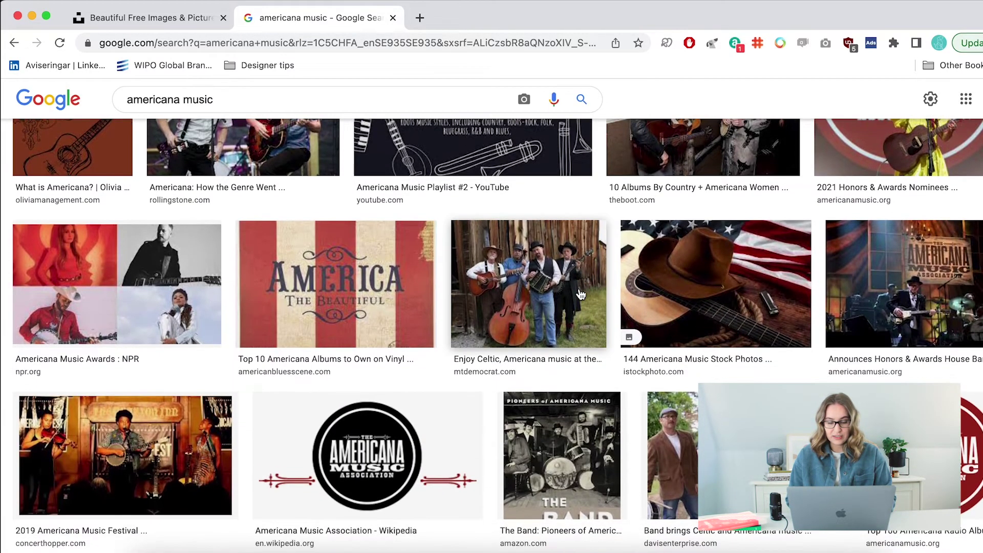
{"action": "scroll", "coordinate": [580, 293], "scroll_direction": "down", "scroll_amount": 1}
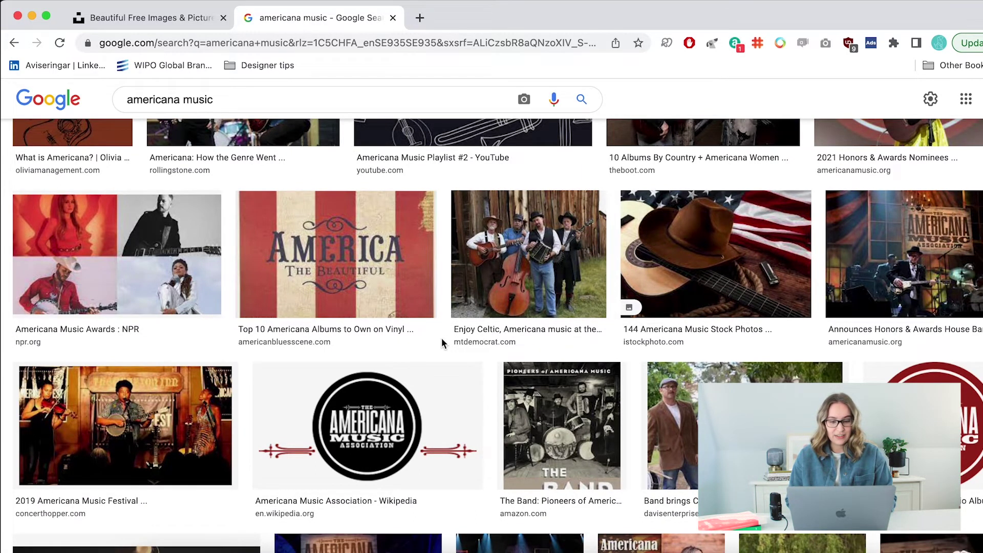
{"action": "scroll", "coordinate": [441, 339], "scroll_direction": "down", "scroll_amount": 3}
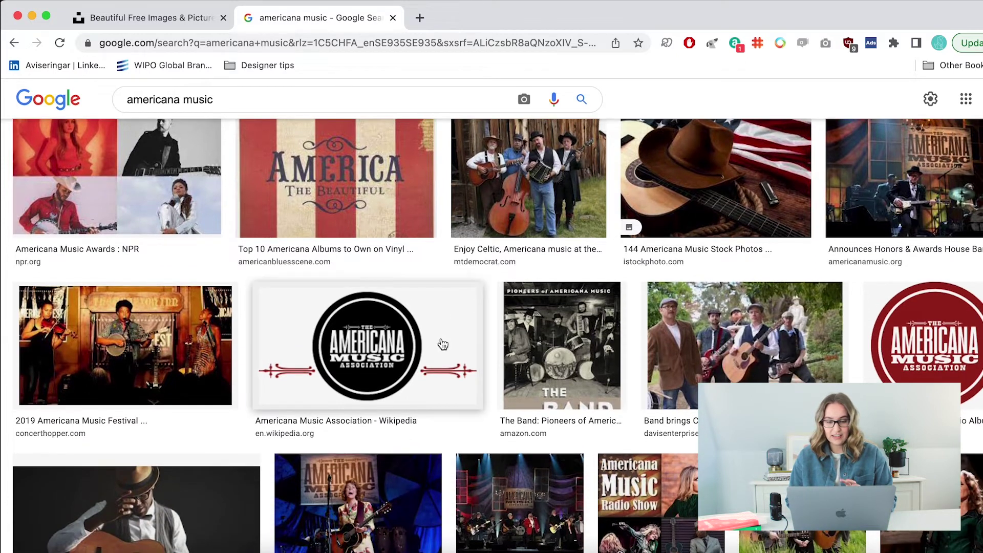
{"action": "scroll", "coordinate": [443, 344], "scroll_direction": "down", "scroll_amount": 5}
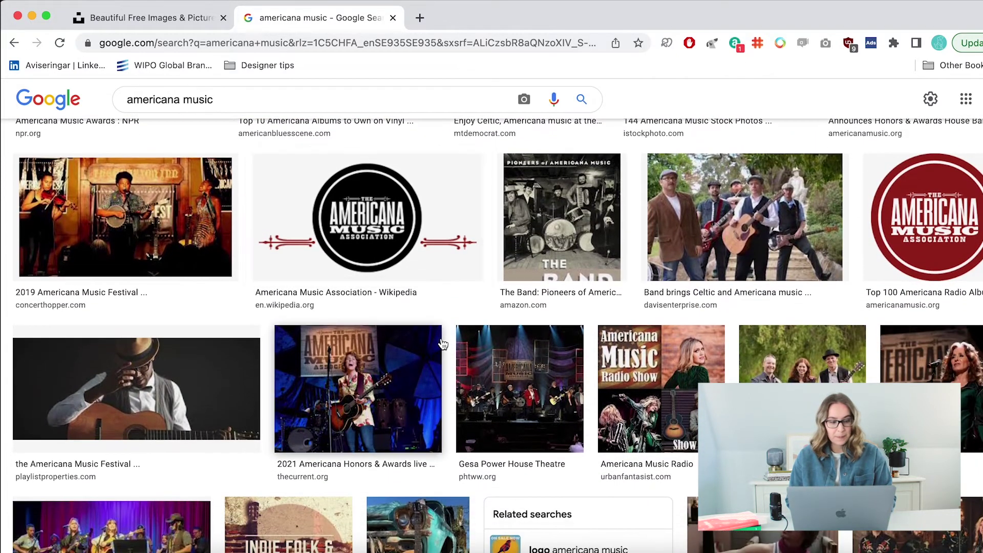
{"action": "scroll", "coordinate": [447, 355], "scroll_direction": "down", "scroll_amount": 1}
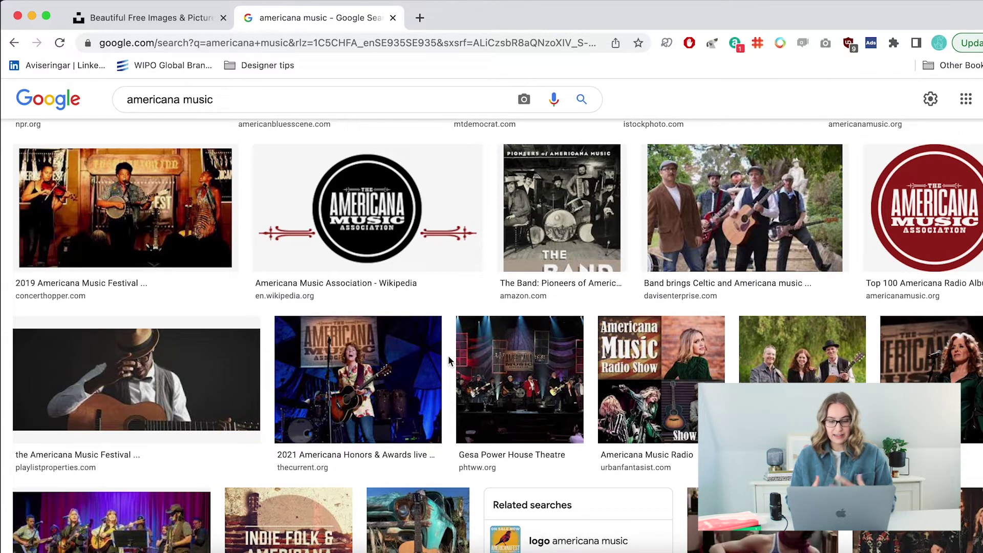
{"action": "scroll", "coordinate": [447, 355], "scroll_direction": "down", "scroll_amount": 4}
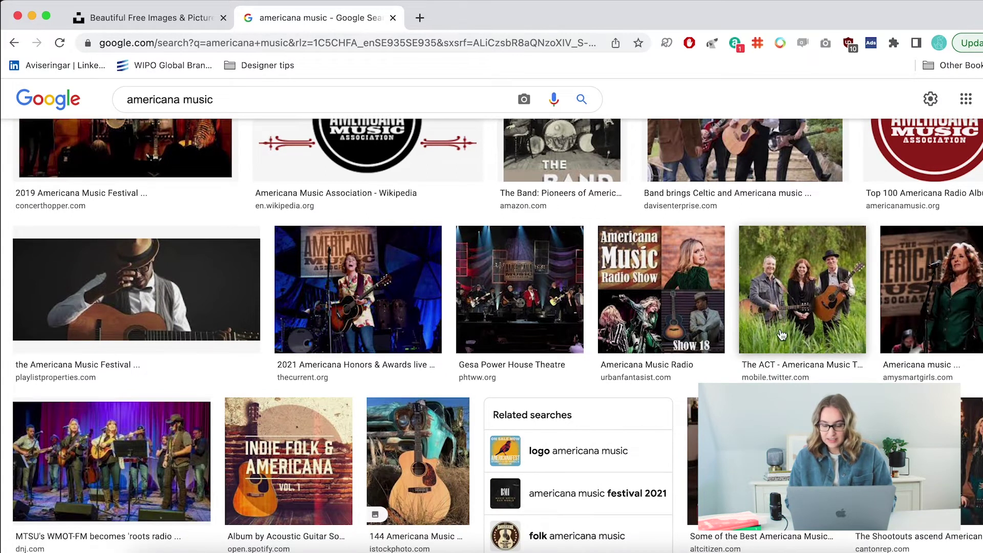
{"action": "scroll", "coordinate": [696, 359], "scroll_direction": "down", "scroll_amount": 8}
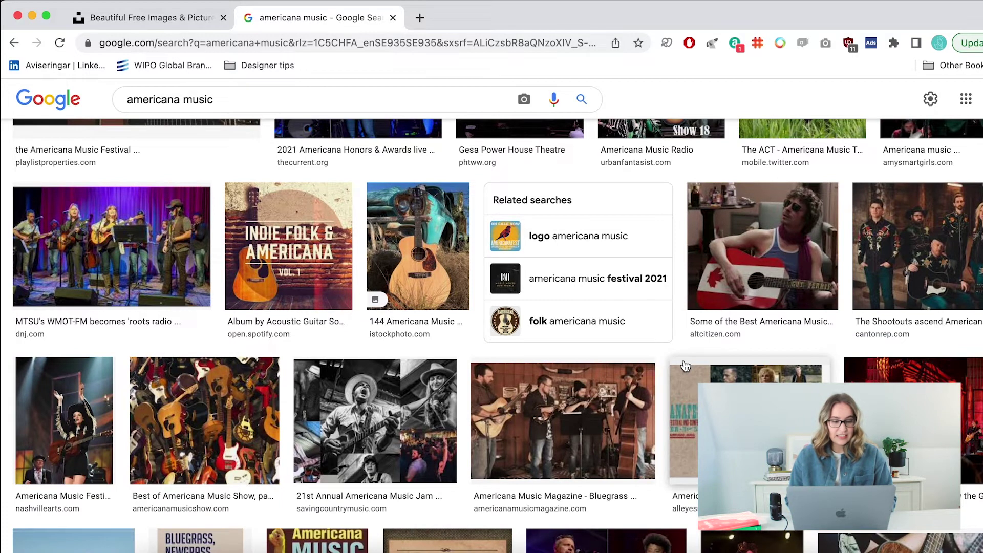
{"action": "scroll", "coordinate": [685, 365], "scroll_direction": "down", "scroll_amount": 5}
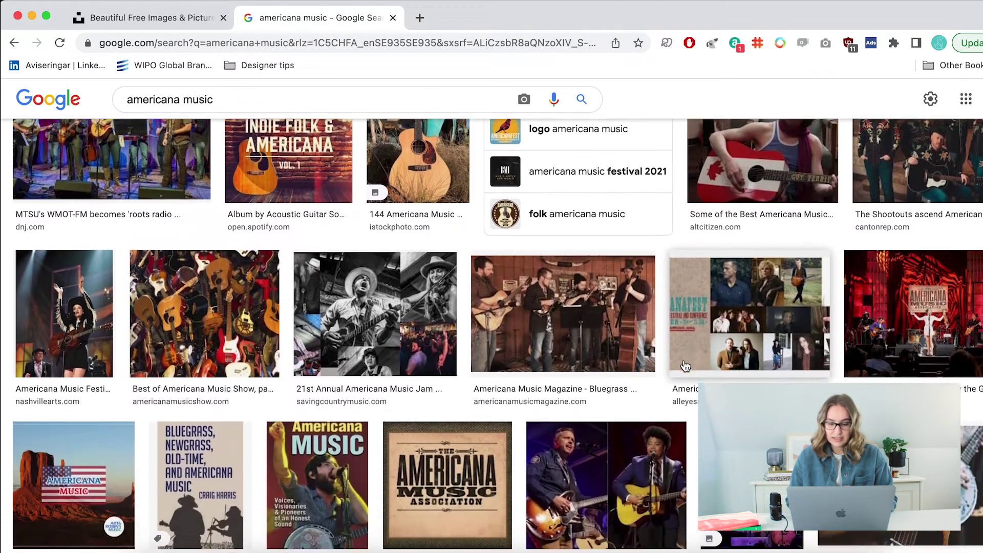
{"action": "scroll", "coordinate": [685, 365], "scroll_direction": "down", "scroll_amount": 3}
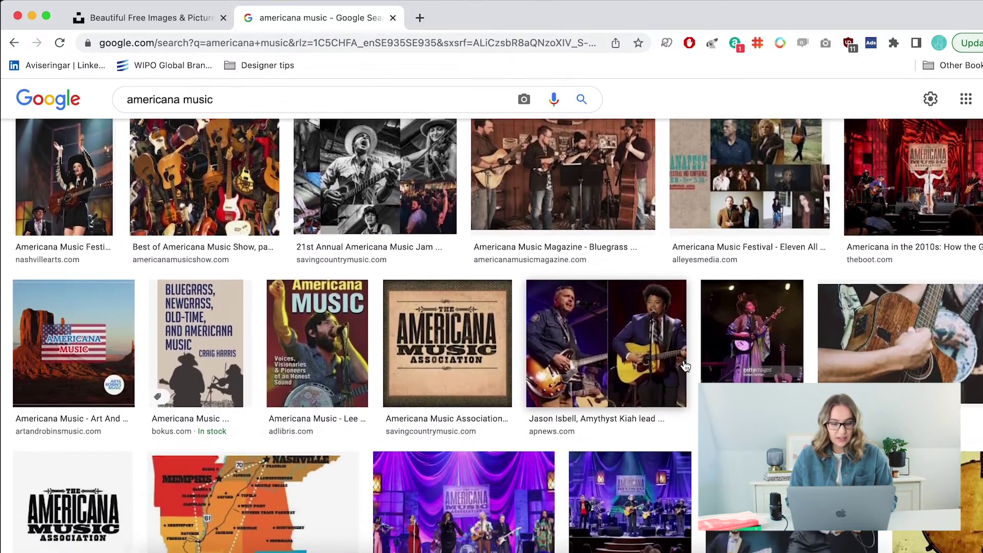
{"action": "scroll", "coordinate": [685, 366], "scroll_direction": "up", "scroll_amount": 1}
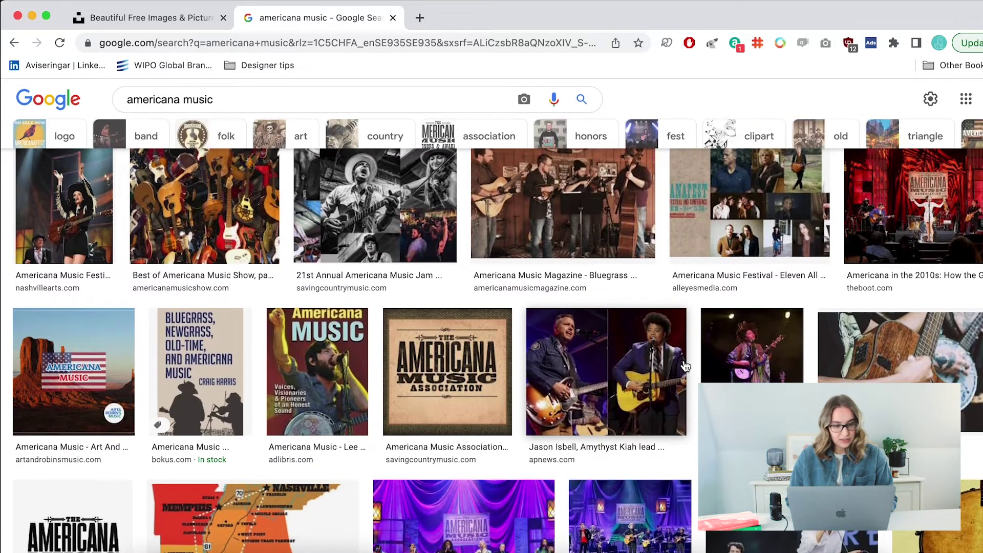
{"action": "scroll", "coordinate": [685, 366], "scroll_direction": "up", "scroll_amount": 2}
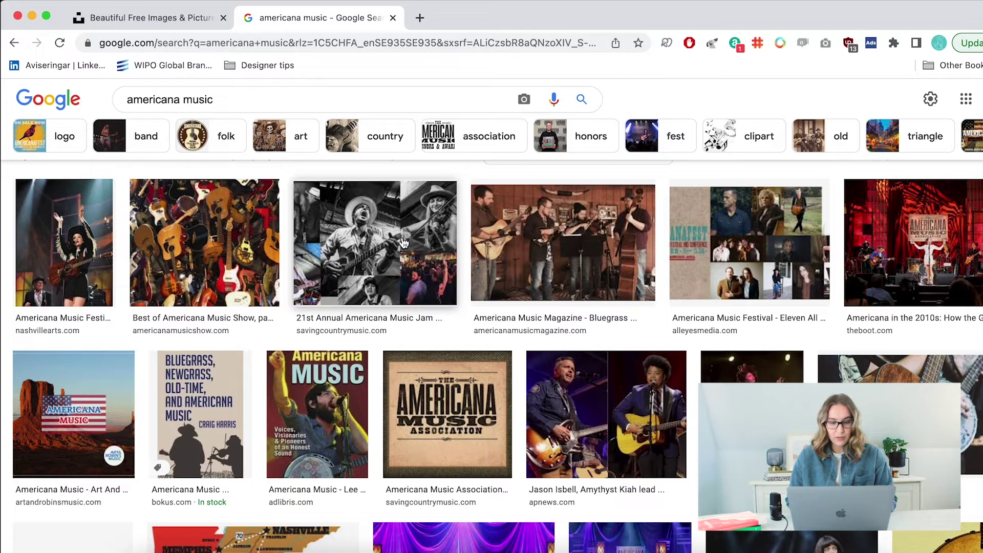
{"action": "scroll", "coordinate": [616, 374], "scroll_direction": "down", "scroll_amount": 5}
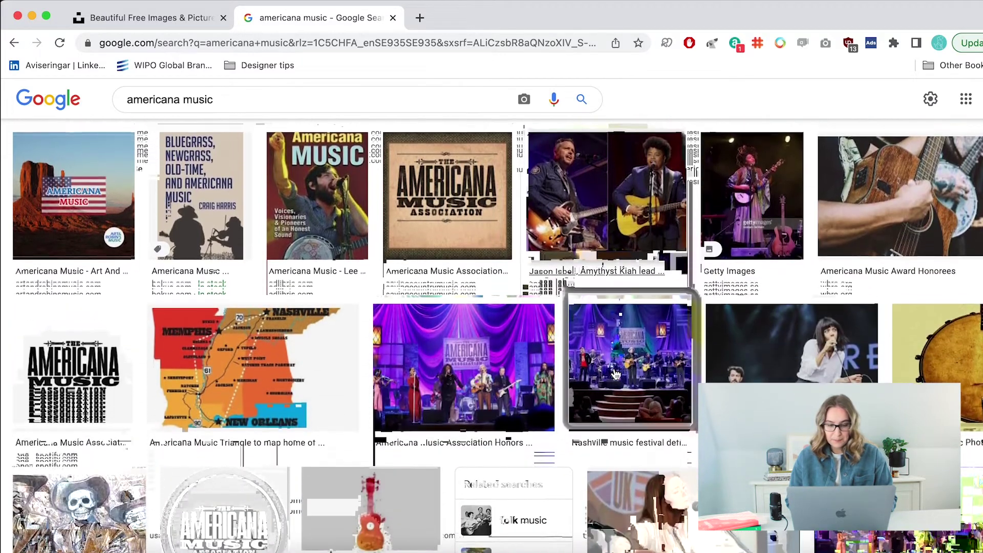
{"action": "scroll", "coordinate": [616, 374], "scroll_direction": "down", "scroll_amount": 5}
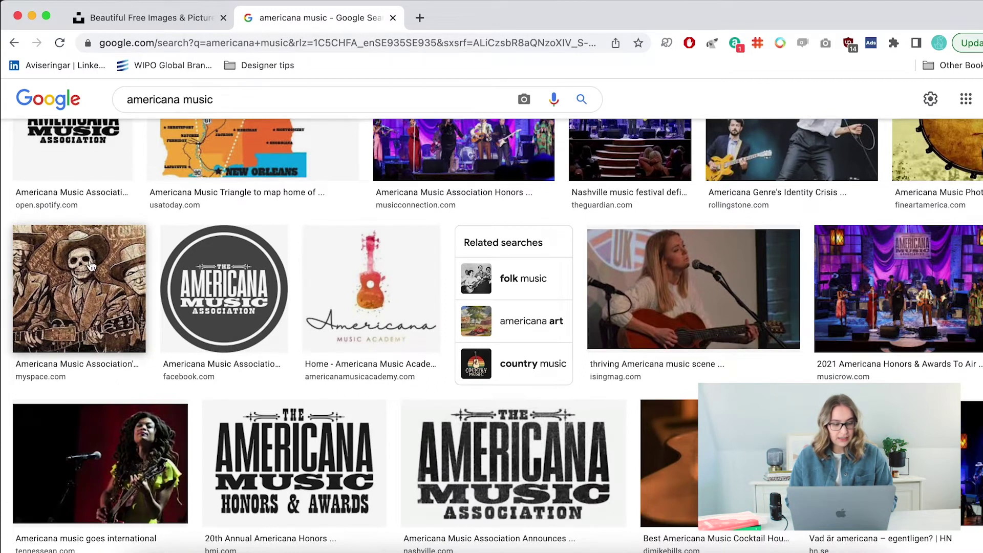
{"action": "scroll", "coordinate": [127, 337], "scroll_direction": "down", "scroll_amount": 2}
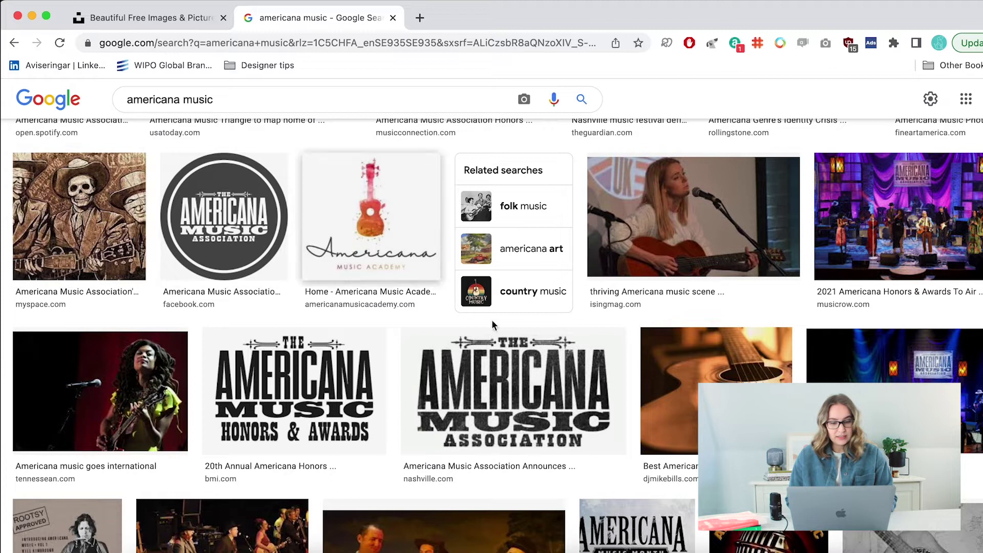
{"action": "scroll", "coordinate": [672, 383], "scroll_direction": "down", "scroll_amount": 6}
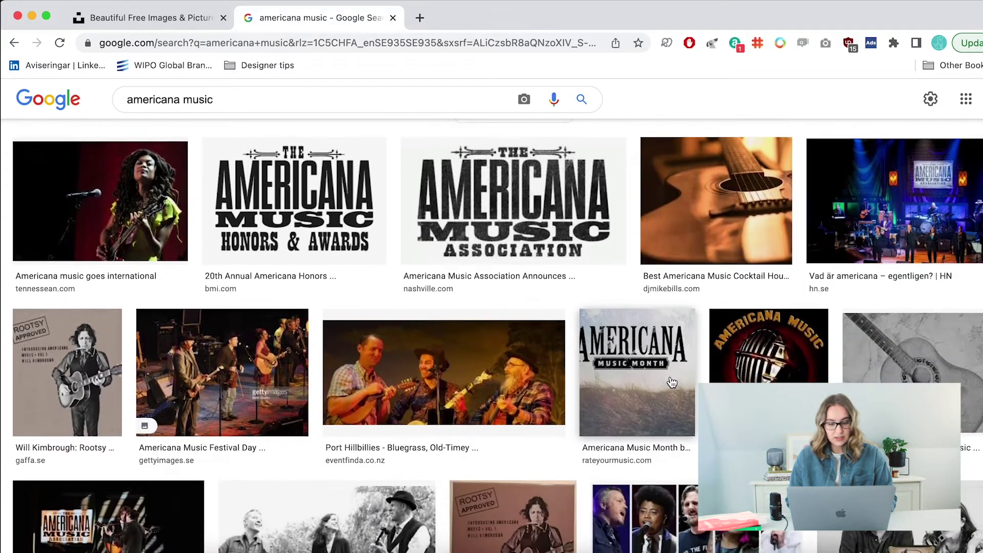
{"action": "scroll", "coordinate": [671, 383], "scroll_direction": "down", "scroll_amount": 1}
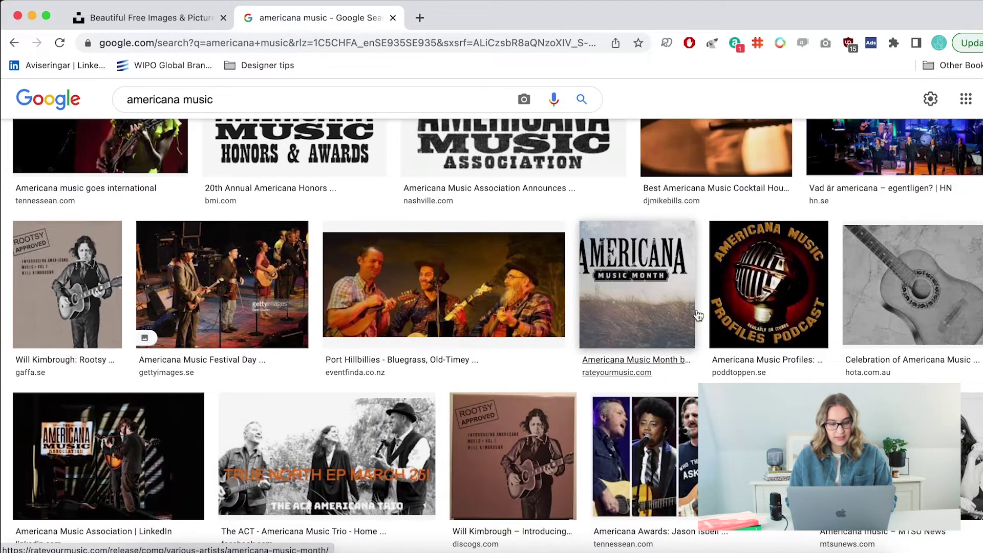
Open Pinterest in a new browser tab and search its pins for "americana music"
{"action": "left_click", "coordinate": [422, 23]}
{"action": "type", "text": "p"}
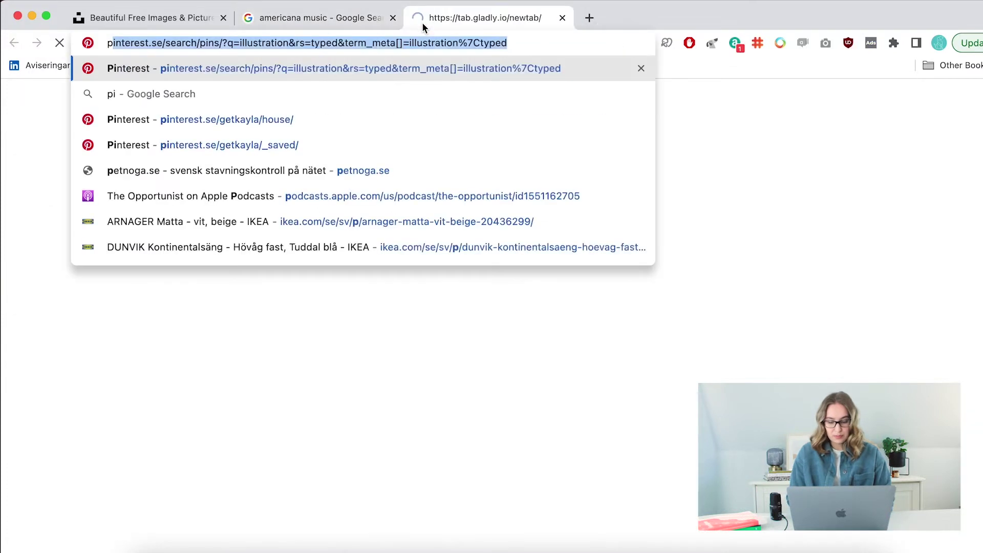
{"action": "key", "text": "Return"}
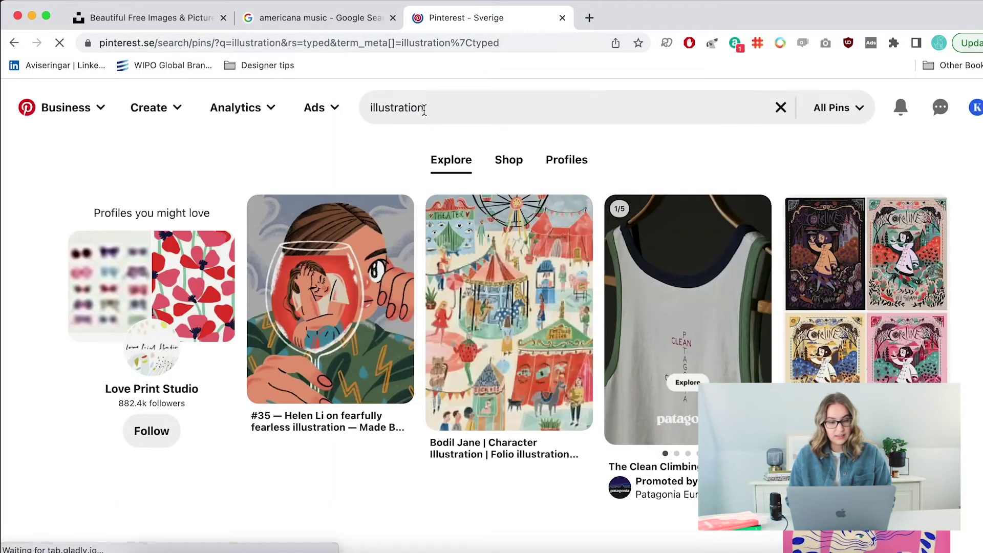
{"action": "left_click", "coordinate": [424, 109]}
{"action": "type", "text": "ameri"}
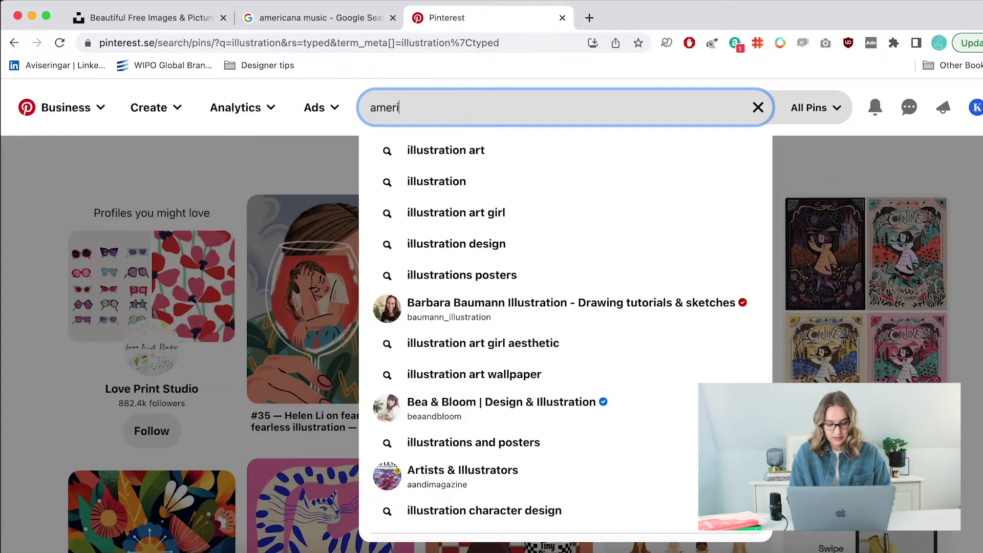
{"action": "type", "text": "cana music"}
{"action": "key", "text": "Return"}
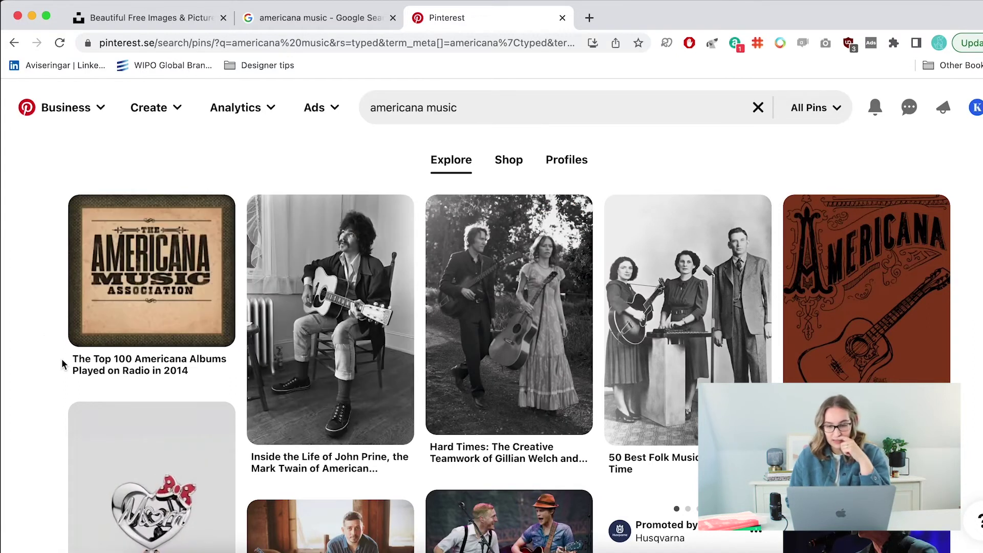
Open the red-brown Americana guitar pin and examine its lettering and the similar gig posters suggested below it
{"action": "scroll", "coordinate": [61, 364], "scroll_direction": "down", "scroll_amount": 1}
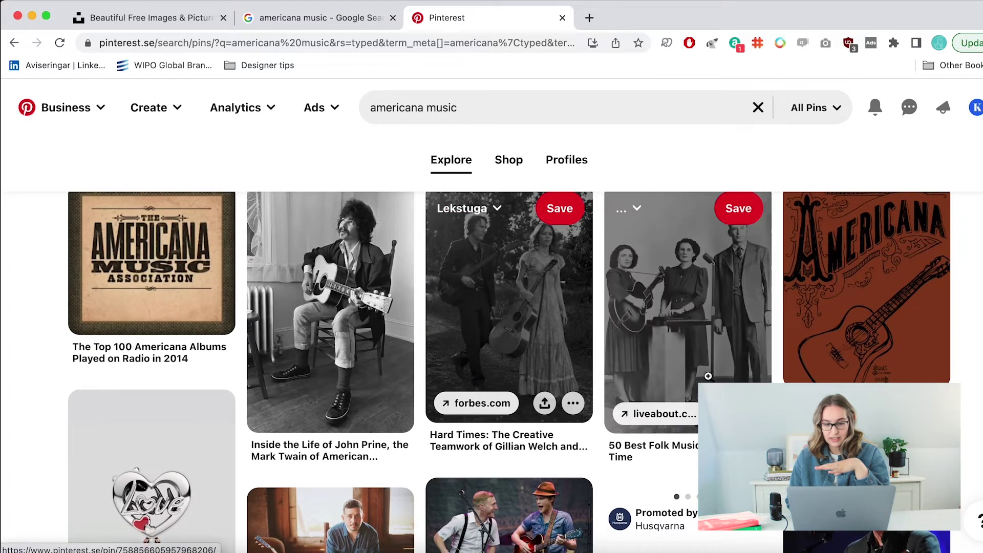
{"action": "left_click", "coordinate": [935, 347]}
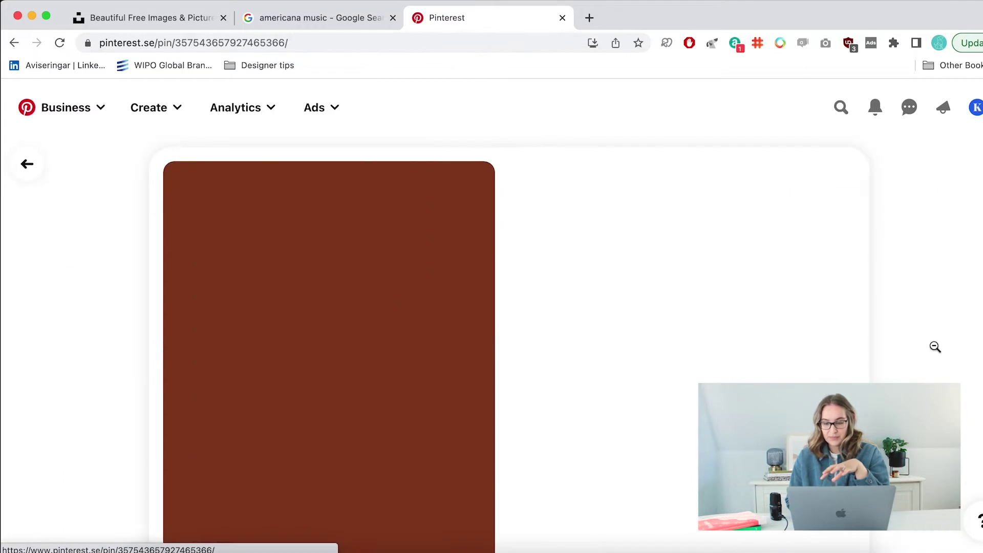
{"action": "scroll", "coordinate": [690, 372], "scroll_direction": "down", "scroll_amount": 1}
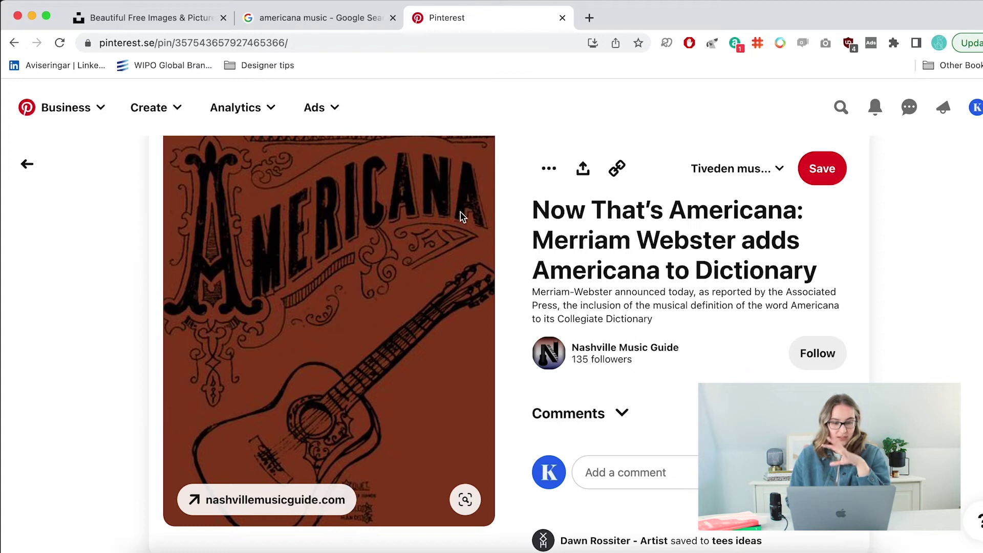
{"action": "scroll", "coordinate": [406, 390], "scroll_direction": "down", "scroll_amount": 3}
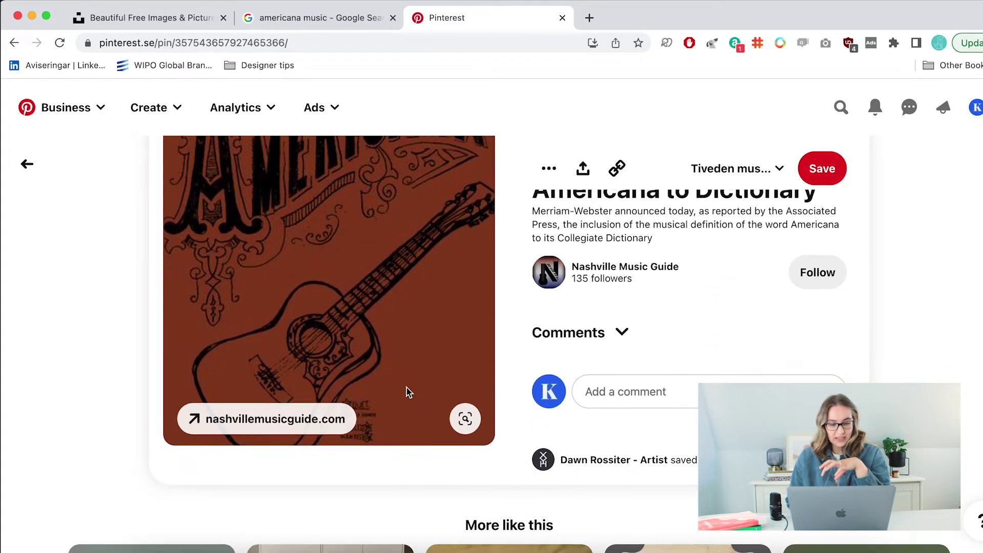
{"action": "scroll", "coordinate": [406, 391], "scroll_direction": "down", "scroll_amount": 12}
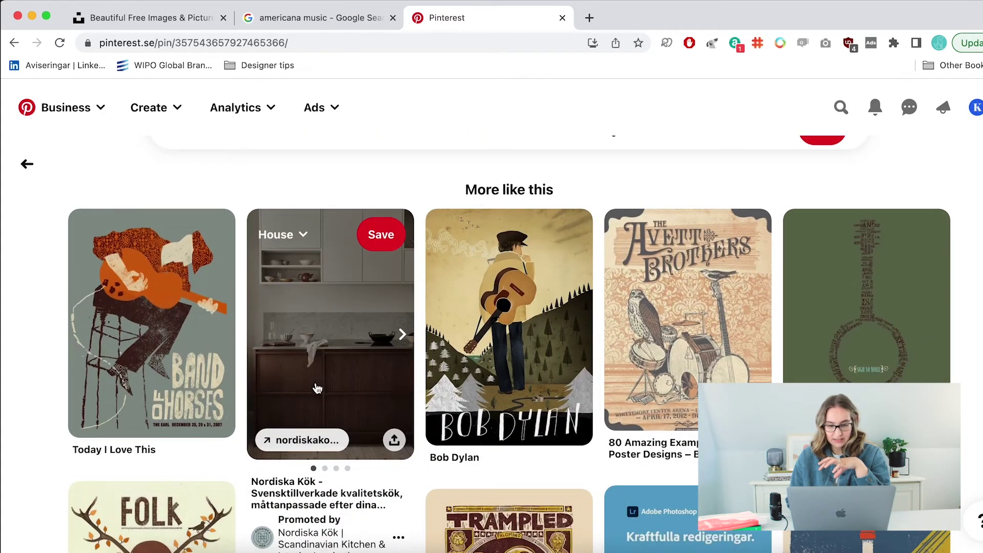
{"action": "scroll", "coordinate": [43, 357], "scroll_direction": "down", "scroll_amount": 1}
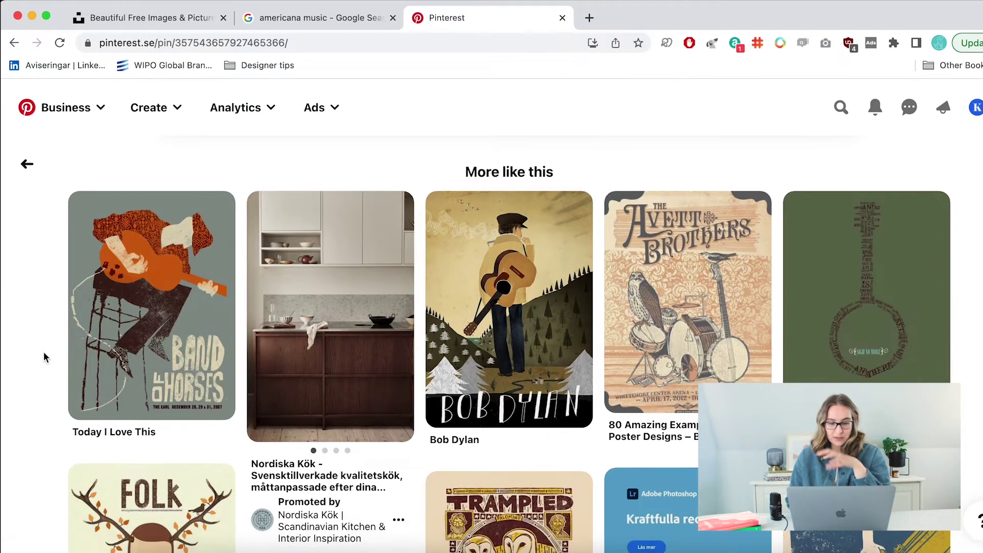
{"action": "scroll", "coordinate": [52, 401], "scroll_direction": "down", "scroll_amount": 4}
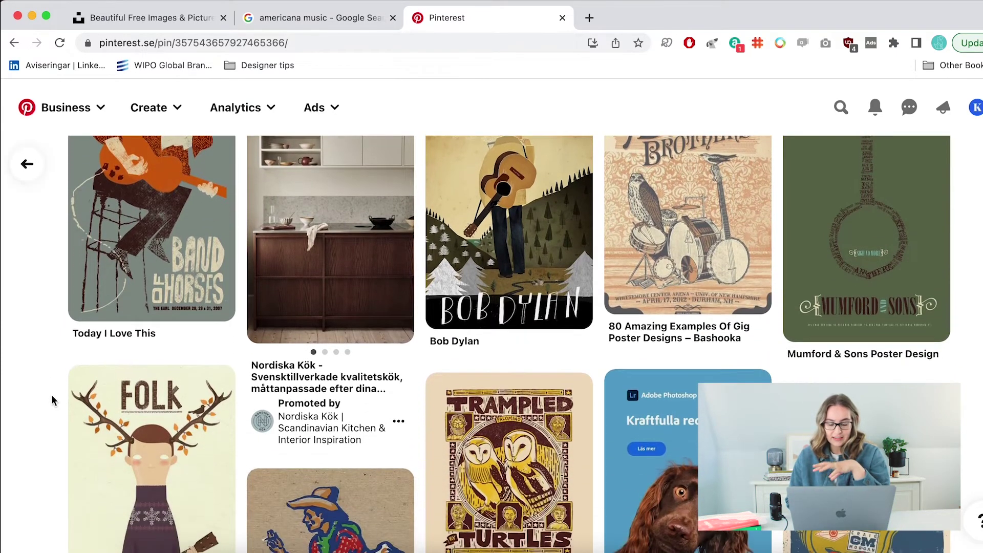
{"action": "scroll", "coordinate": [52, 400], "scroll_direction": "down", "scroll_amount": 8}
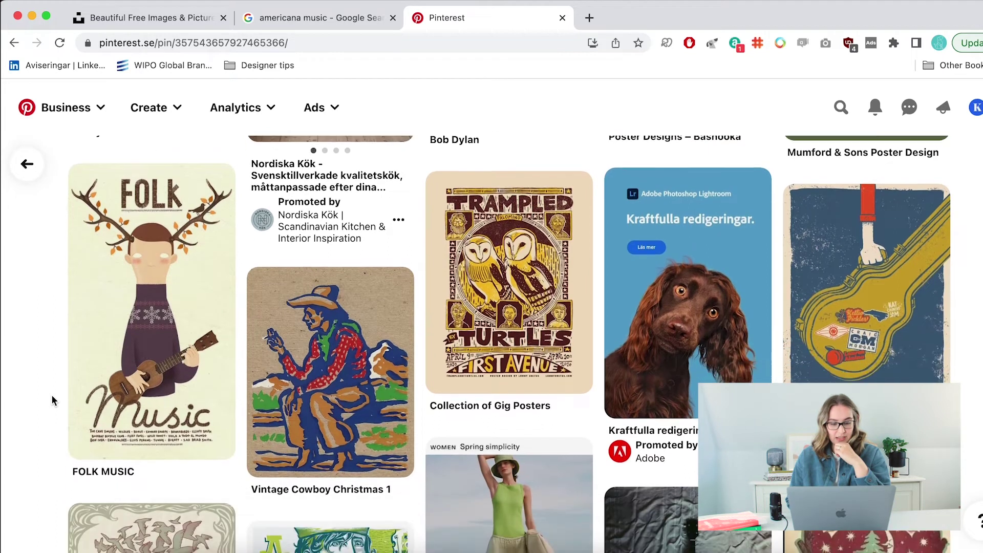
Examine the related folk, bluegrass, blues and Nashville posters below the Americana pin for illustration styles, colours and lettering
{"action": "scroll", "coordinate": [52, 401], "scroll_direction": "down", "scroll_amount": 1}
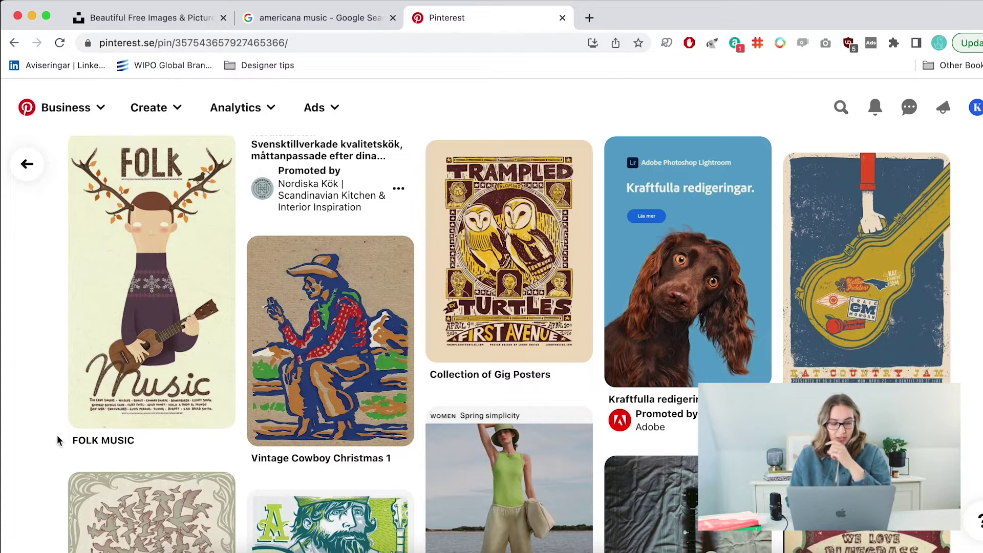
{"action": "scroll", "coordinate": [57, 434], "scroll_direction": "down", "scroll_amount": 2}
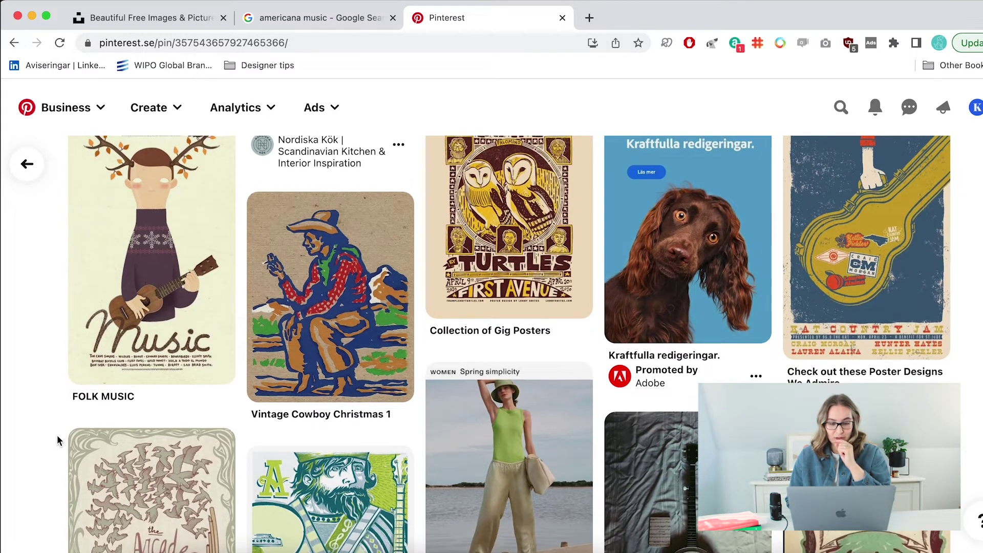
{"action": "scroll", "coordinate": [57, 435], "scroll_direction": "up", "scroll_amount": 1}
{"action": "scroll", "coordinate": [57, 434], "scroll_direction": "down", "scroll_amount": 8}
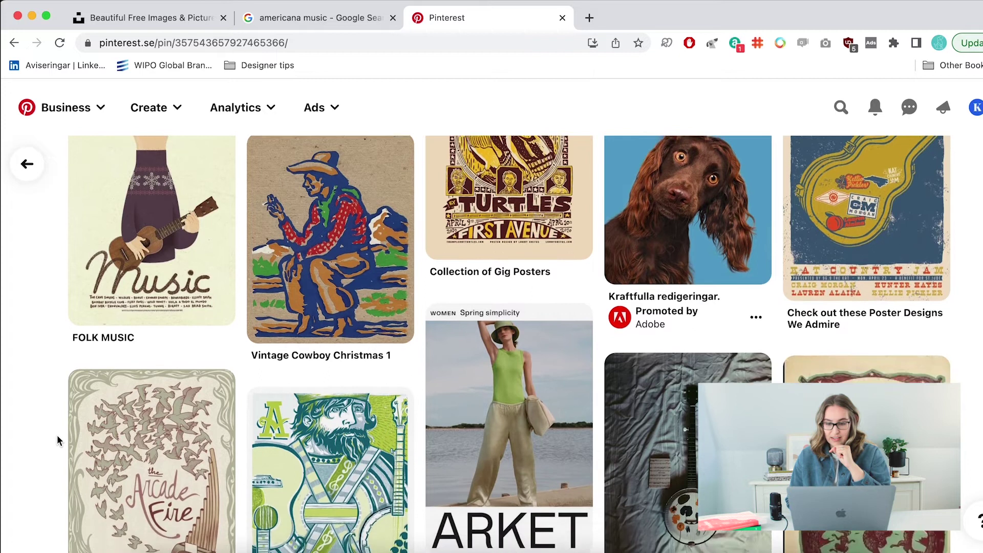
{"action": "scroll", "coordinate": [57, 435], "scroll_direction": "down", "scroll_amount": 7}
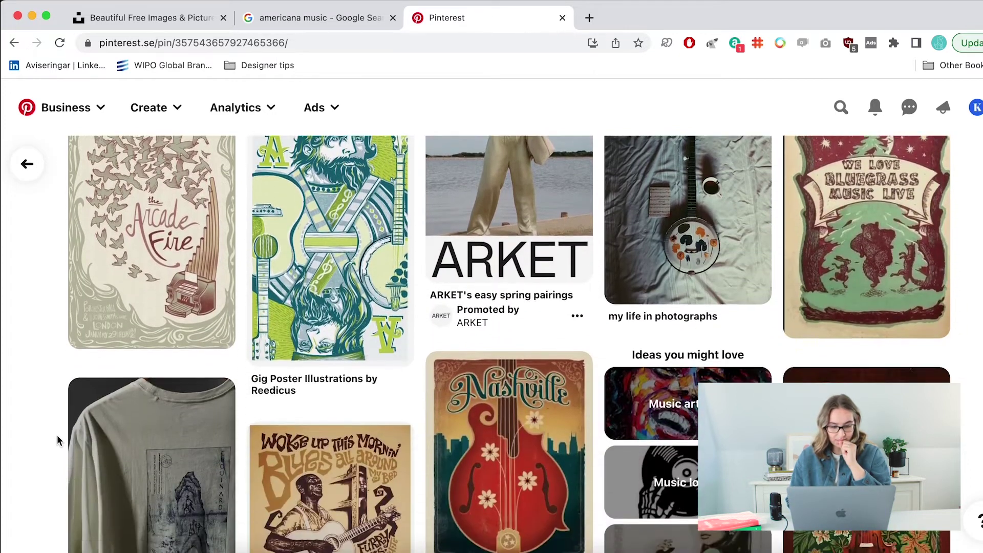
{"action": "scroll", "coordinate": [57, 438], "scroll_direction": "down", "scroll_amount": 3}
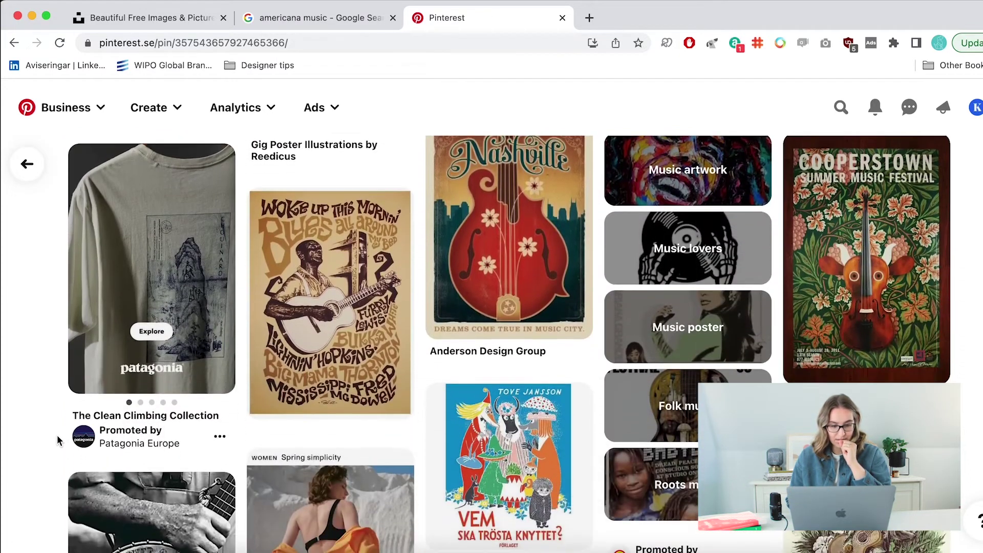
{"action": "scroll", "coordinate": [56, 434], "scroll_direction": "up", "scroll_amount": 15}
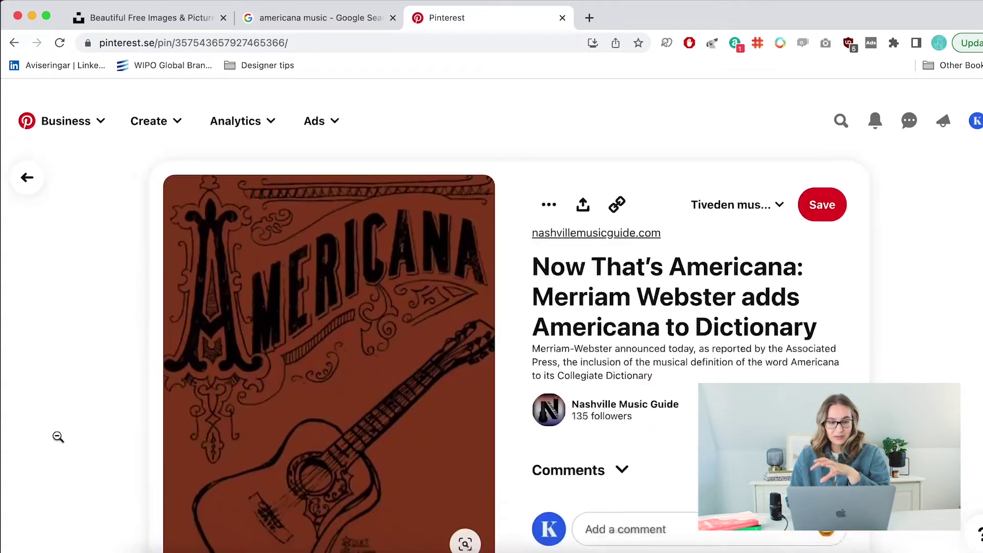
Return from the Americana pin to the search results and search the pins for "national park poster"
{"action": "left_click", "coordinate": [26, 169]}
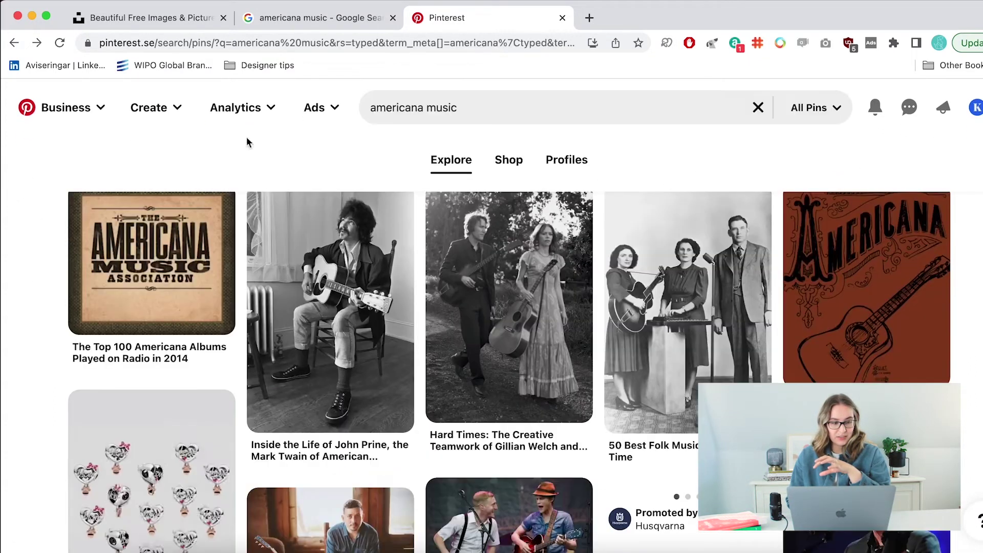
{"action": "triple_click", "coordinate": [465, 104]}
{"action": "type", "text": "national park poster"}
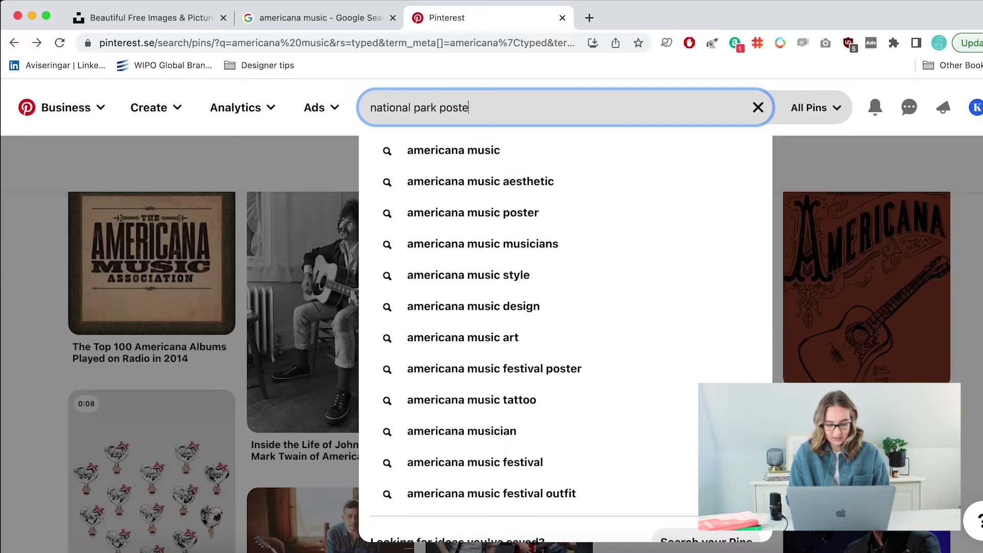
{"action": "key", "text": "Return"}
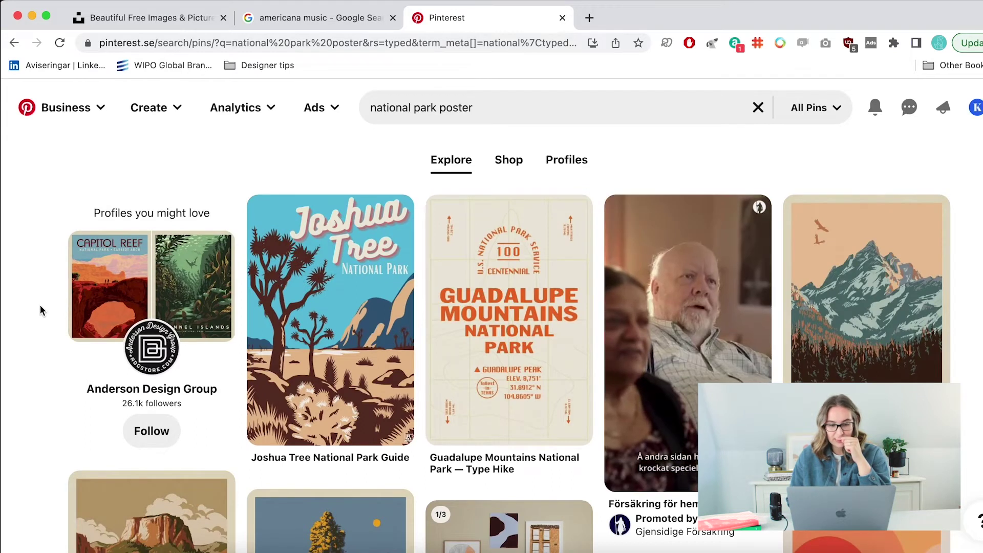
Open the Guadalupe Mountains National Park pin by Type Hike and examine its typography, map lines and small text details
{"action": "scroll", "coordinate": [41, 307], "scroll_direction": "down", "scroll_amount": 1}
{"action": "scroll", "coordinate": [40, 310], "scroll_direction": "up", "scroll_amount": 1}
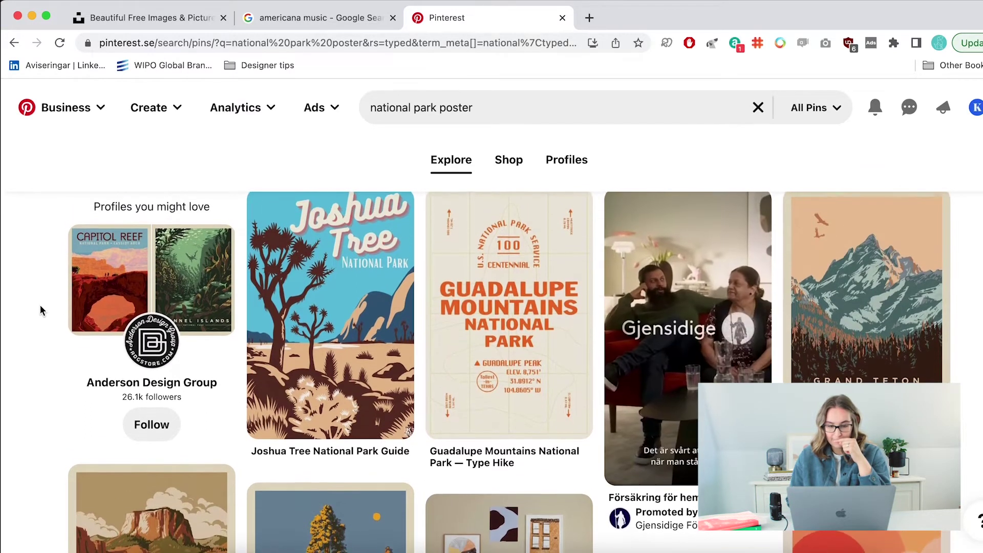
{"action": "left_click", "coordinate": [545, 373]}
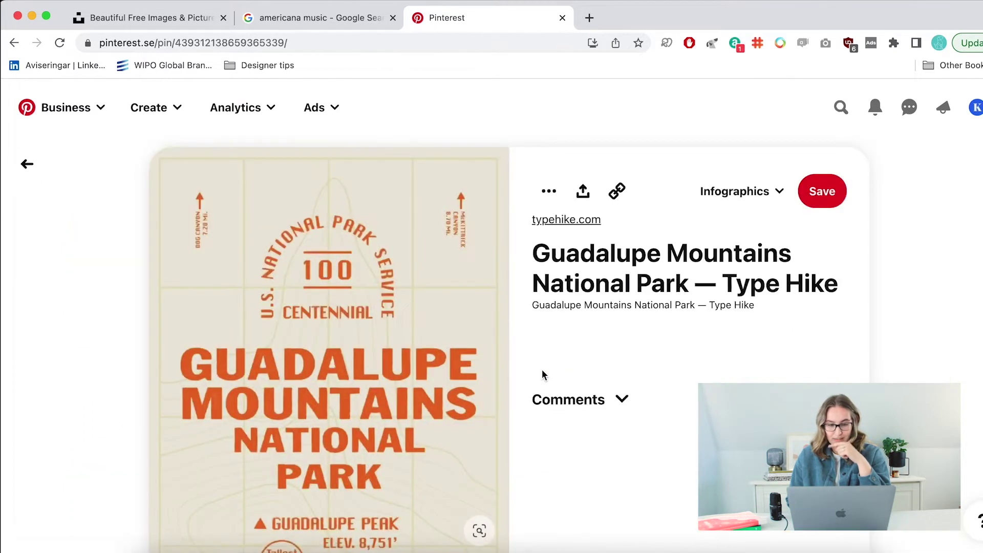
{"action": "scroll", "coordinate": [111, 364], "scroll_direction": "down", "scroll_amount": 4}
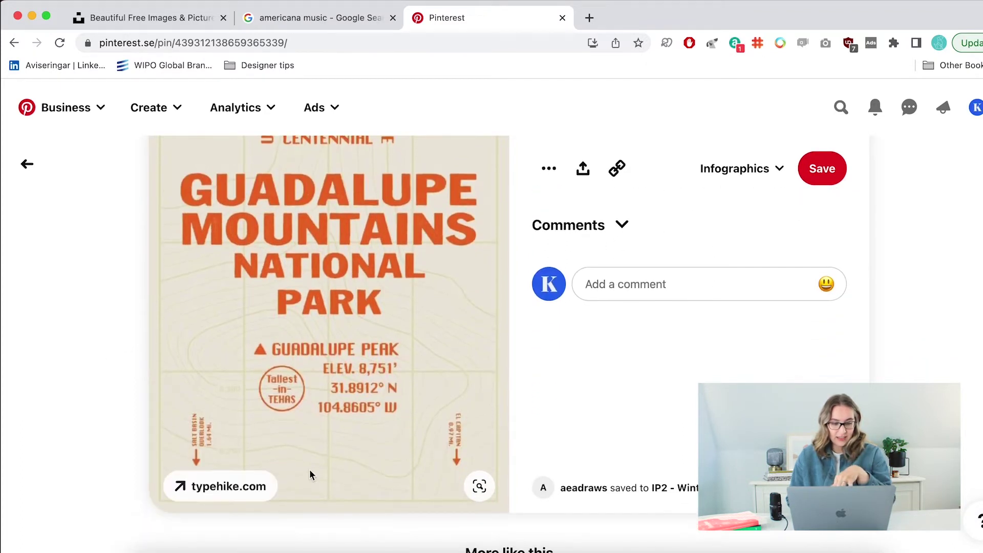
{"action": "scroll", "coordinate": [310, 419], "scroll_direction": "up", "scroll_amount": 3}
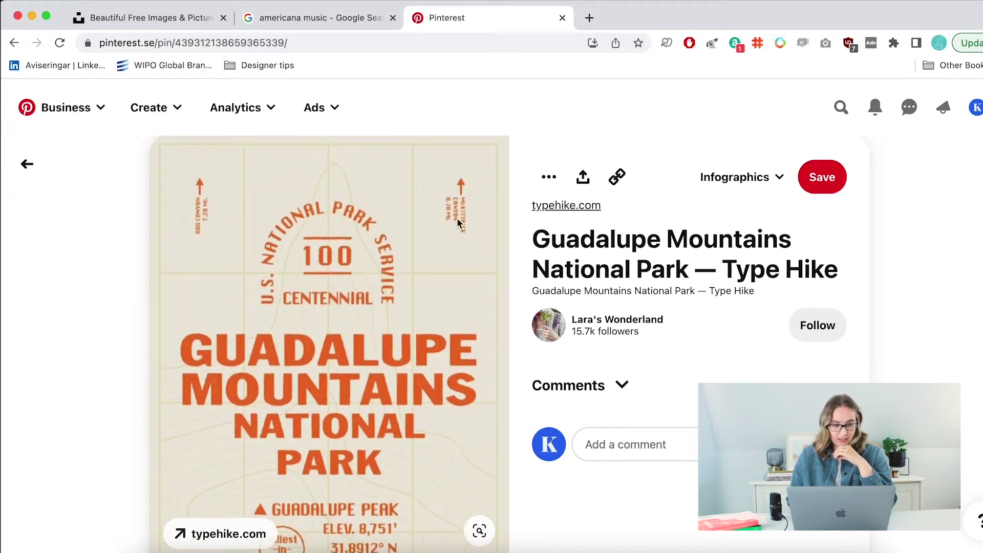
{"action": "scroll", "coordinate": [499, 328], "scroll_direction": "down", "scroll_amount": 2}
{"action": "scroll", "coordinate": [499, 328], "scroll_direction": "down", "scroll_amount": 1}
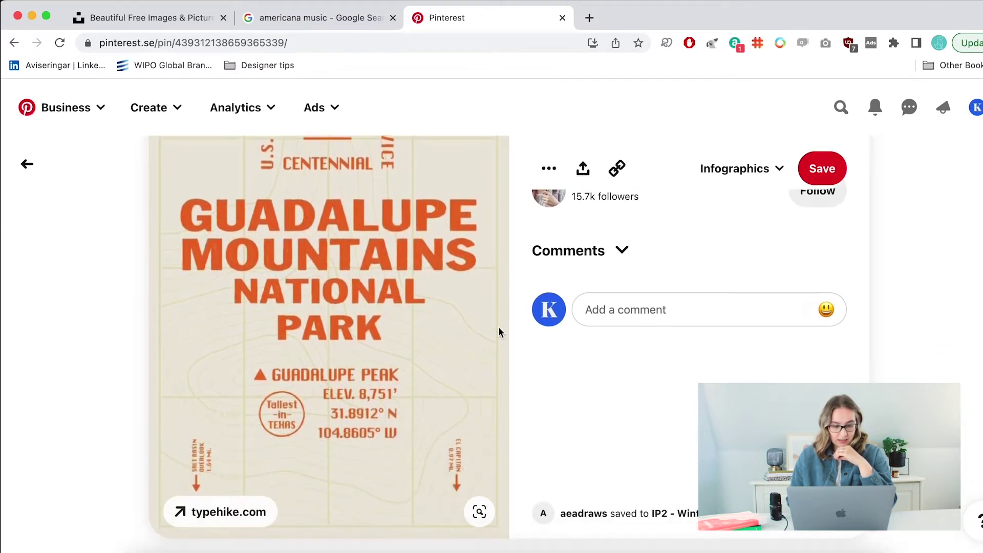
Examine the similar typographic posters suggested below the Guadalupe Mountains pin for lettering and layout ideas
{"action": "scroll", "coordinate": [498, 329], "scroll_direction": "down", "scroll_amount": 5}
{"action": "scroll", "coordinate": [499, 331], "scroll_direction": "down", "scroll_amount": 2}
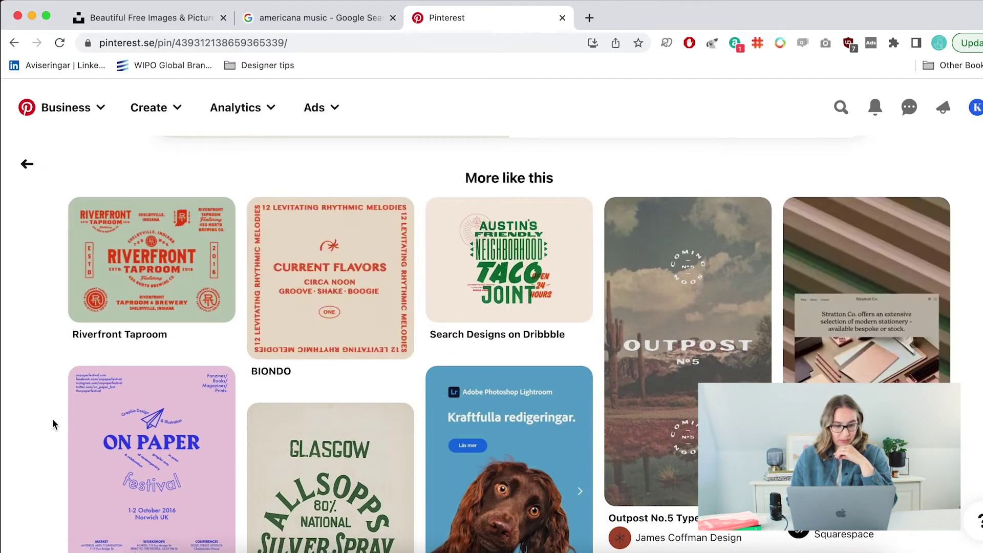
{"action": "scroll", "coordinate": [46, 448], "scroll_direction": "down", "scroll_amount": 3}
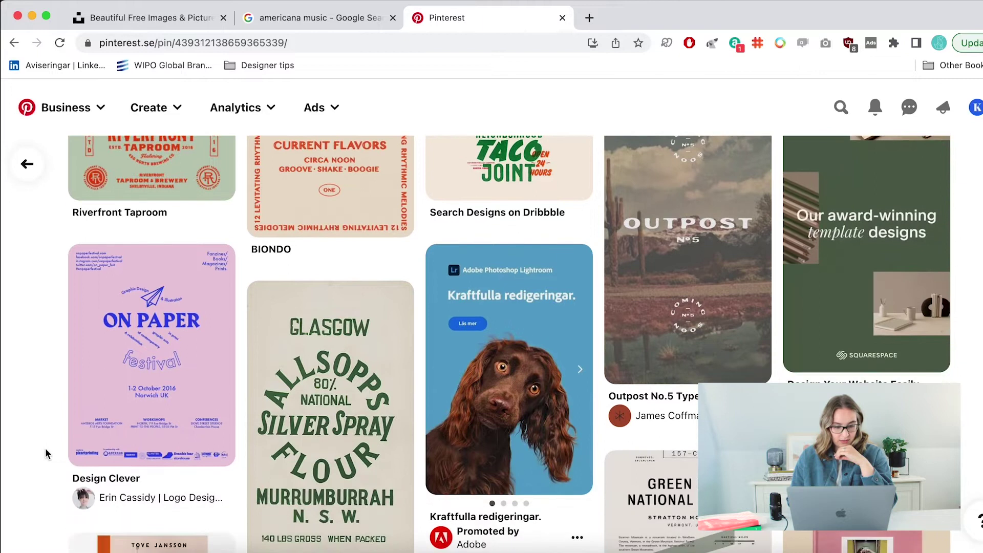
{"action": "scroll", "coordinate": [45, 447], "scroll_direction": "down", "scroll_amount": 5}
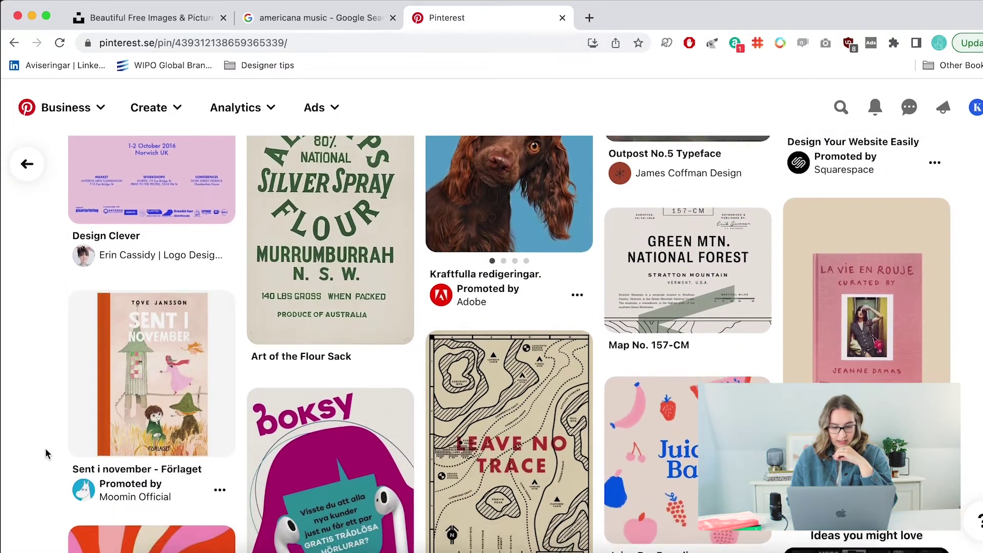
{"action": "scroll", "coordinate": [45, 453], "scroll_direction": "down", "scroll_amount": 1}
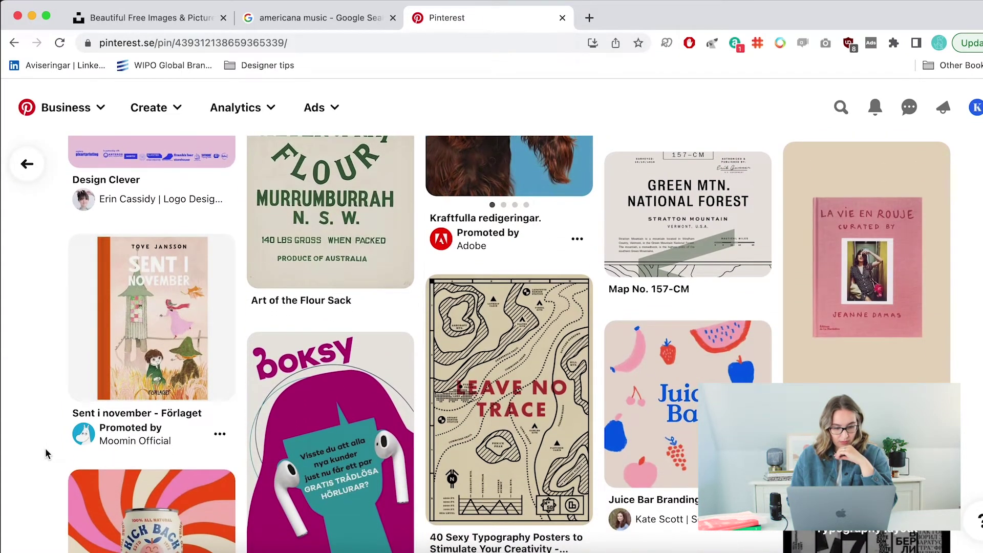
Switch to the poster document in Adobe Illustrator and enlarge the venue line and the date line, the date to about 50 pt
{"action": "left_click", "coordinate": [484, 549]}
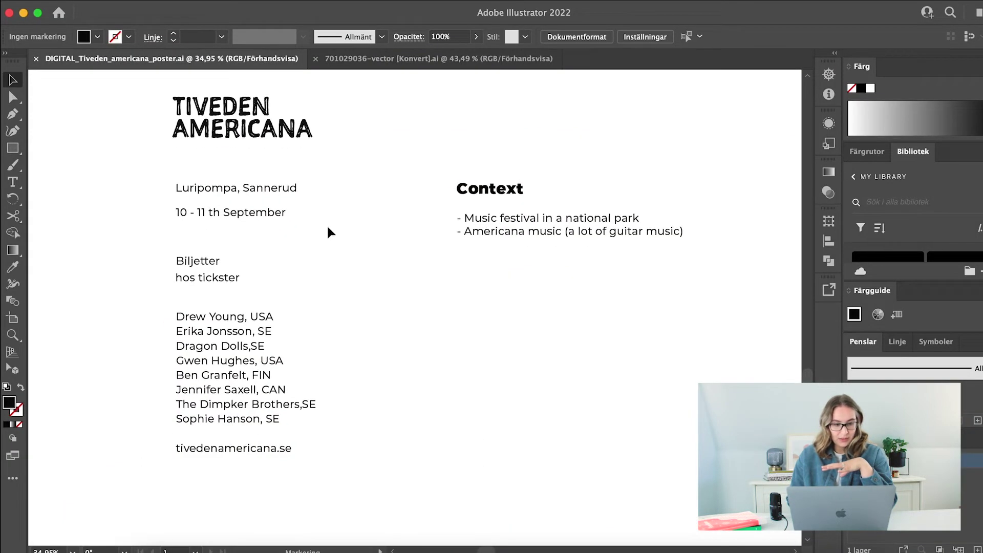
{"action": "scroll", "coordinate": [402, 378], "scroll_direction": "up", "scroll_amount": 1}
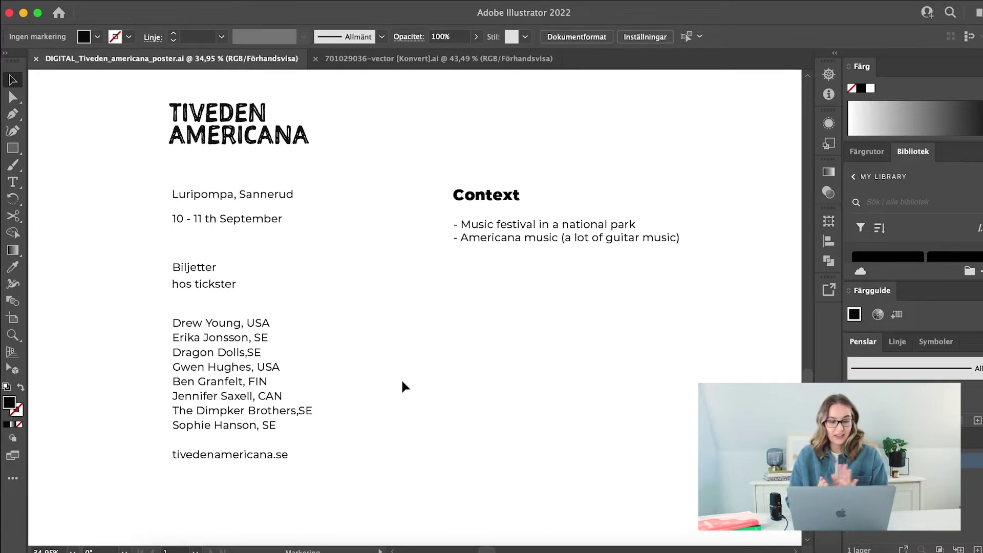
{"action": "left_click", "coordinate": [290, 201]}
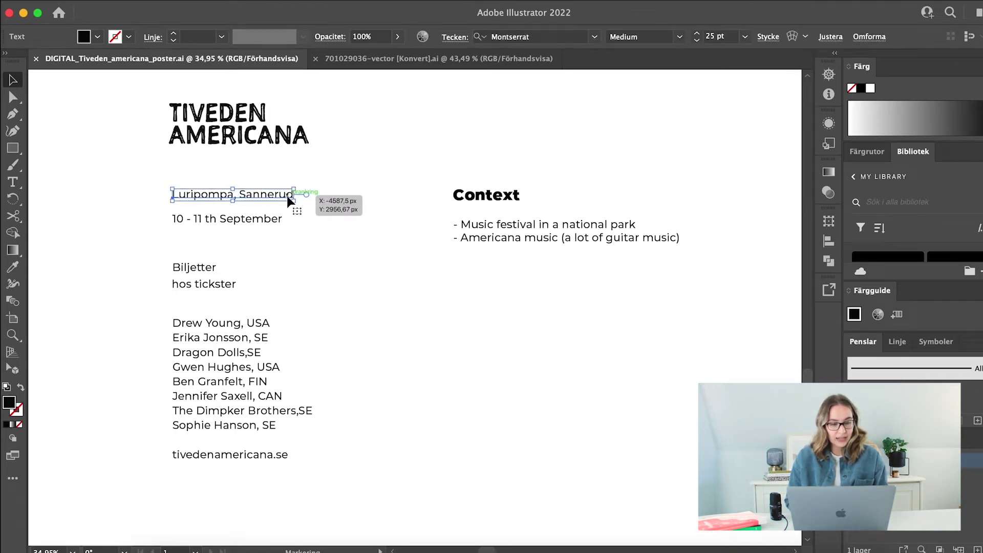
{"action": "left_click", "coordinate": [374, 217]}
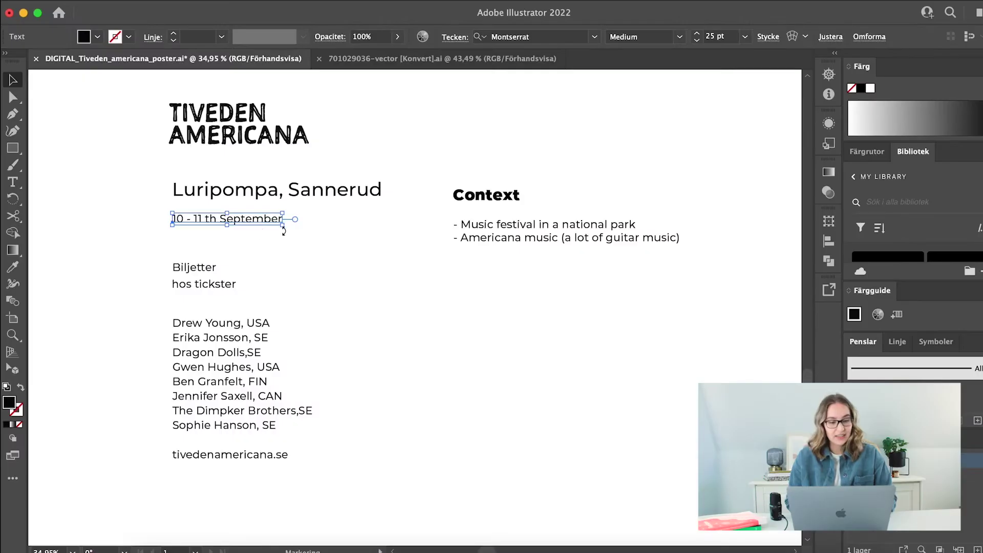
{"action": "left_click_drag", "start_coordinate": [284, 228], "coordinate": [391, 274]}
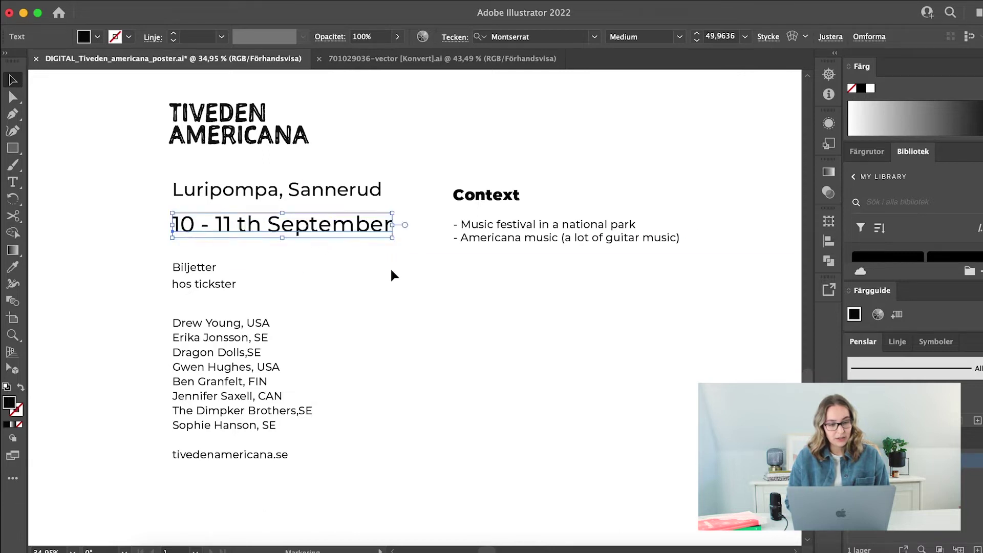
{"action": "left_click", "coordinate": [248, 246]}
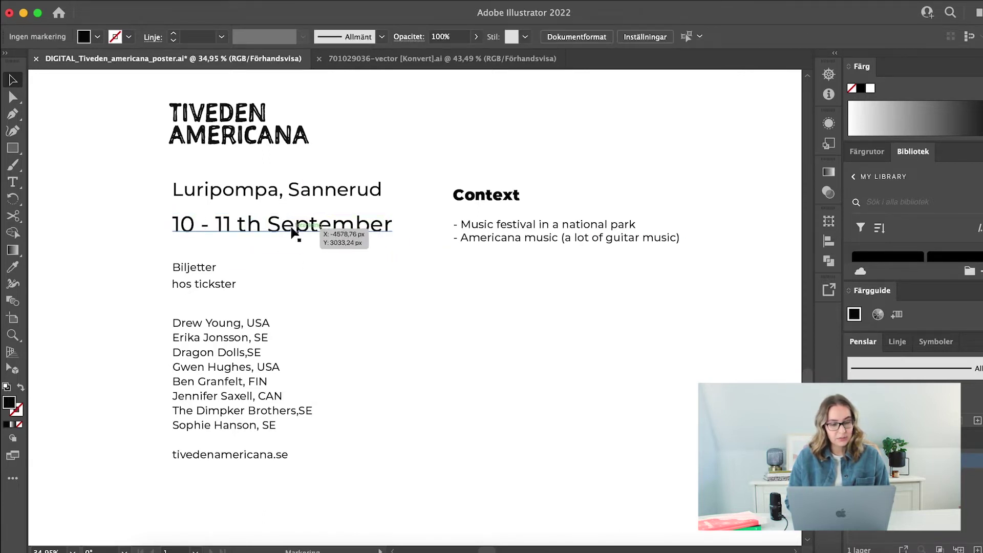
Place a copy of the date line in the empty area below and delete "September" from the original
{"action": "type", "text": "10 - 11 th September"}
{"action": "key", "text": "t"}
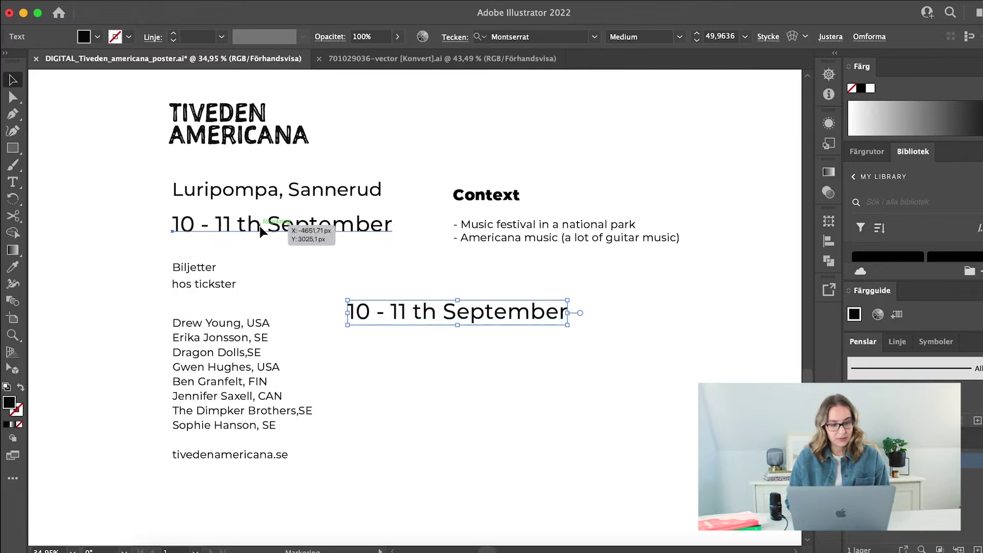
{"action": "left_click", "coordinate": [281, 225]}
{"action": "left_click_drag", "start_coordinate": [270, 225], "coordinate": [384, 225]}
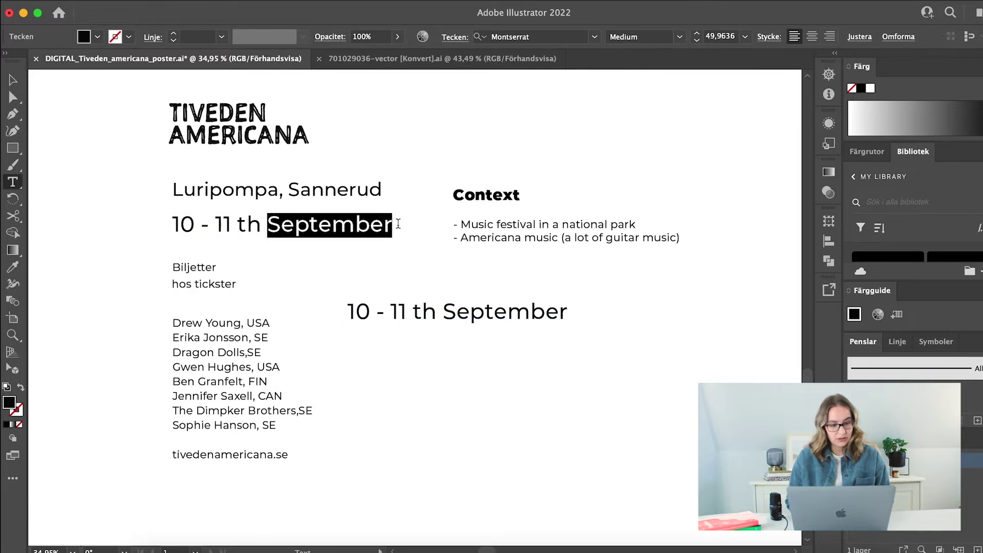
{"action": "key", "text": "BackSpace"}
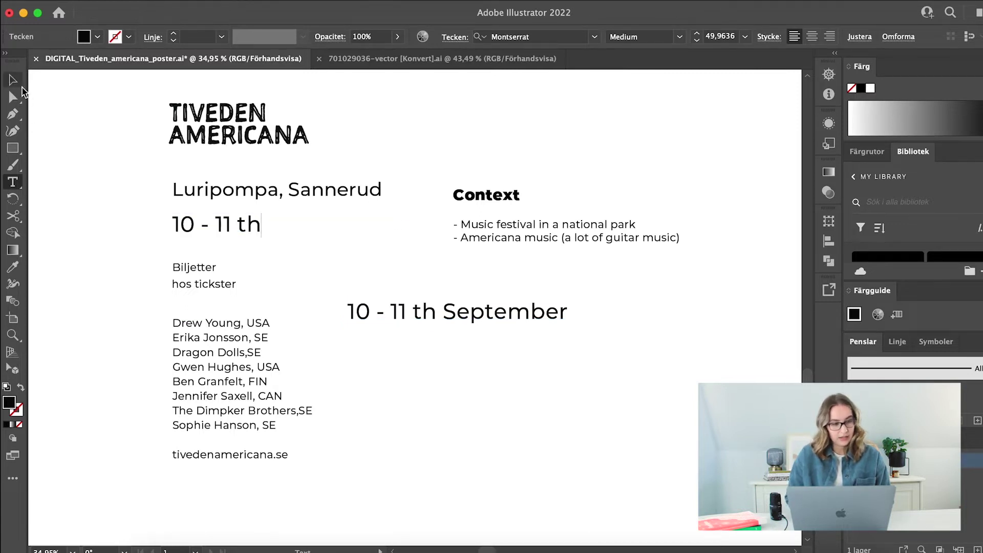
{"action": "key", "text": "Escape"}
Delete "10 - 11 th" from the copied date line so that it reads only "September"
{"action": "double_click", "coordinate": [402, 315]}
{"action": "left_click_drag", "start_coordinate": [441, 310], "coordinate": [336, 307]}
{"action": "key", "text": "BackSpace"}
{"action": "key", "text": "Escape"}
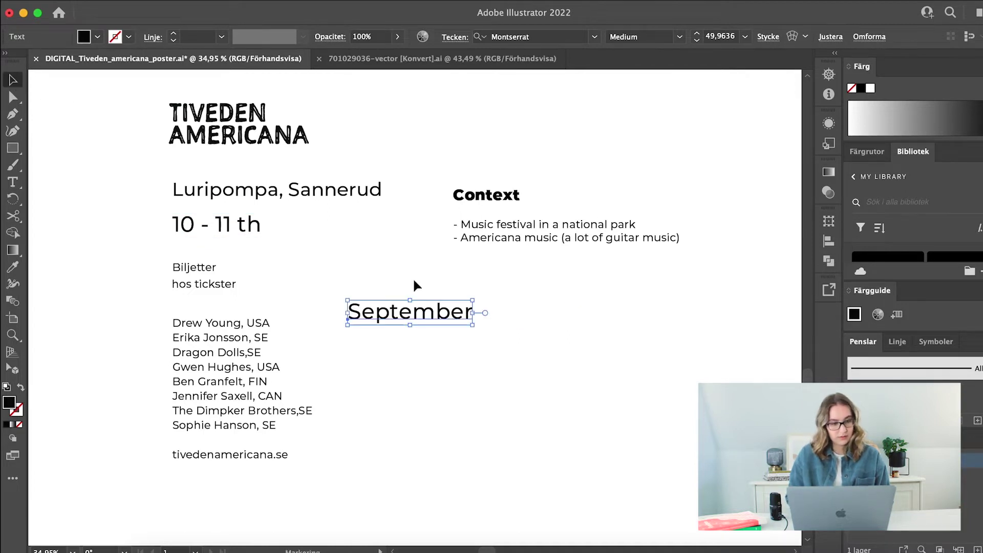
Shrink "September" to about 35 pt directly beneath "10 - 11 th" and move the ticket, artist and website text slightly down
{"action": "left_click_drag", "start_coordinate": [471, 328], "coordinate": [261, 253]}
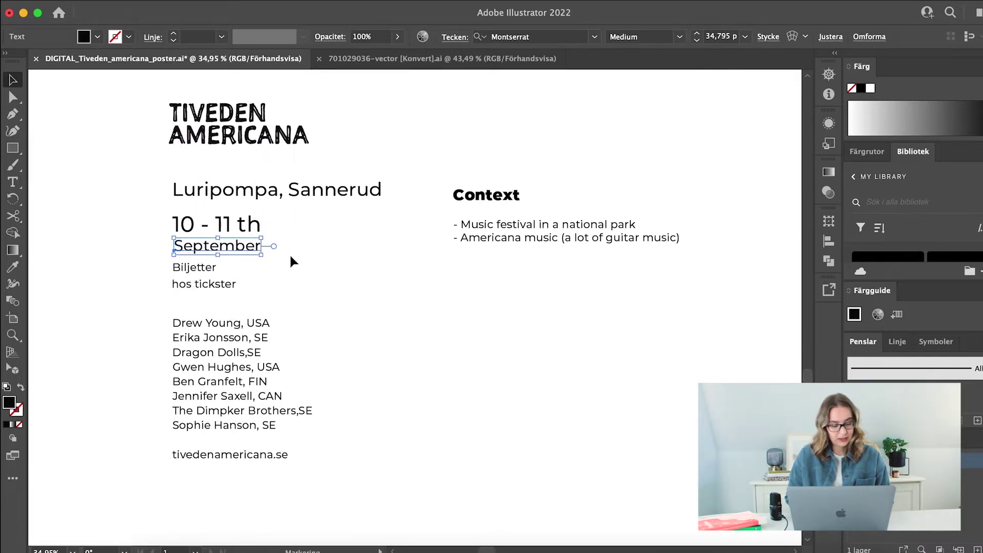
{"action": "left_click", "coordinate": [290, 253]}
{"action": "scroll", "coordinate": [289, 253], "scroll_direction": "down", "scroll_amount": 2}
{"action": "left_click_drag", "start_coordinate": [244, 351], "coordinate": [245, 367]}
{"action": "left_click", "coordinate": [373, 351]}
{"action": "scroll", "coordinate": [373, 351], "scroll_direction": "down", "scroll_amount": 2}
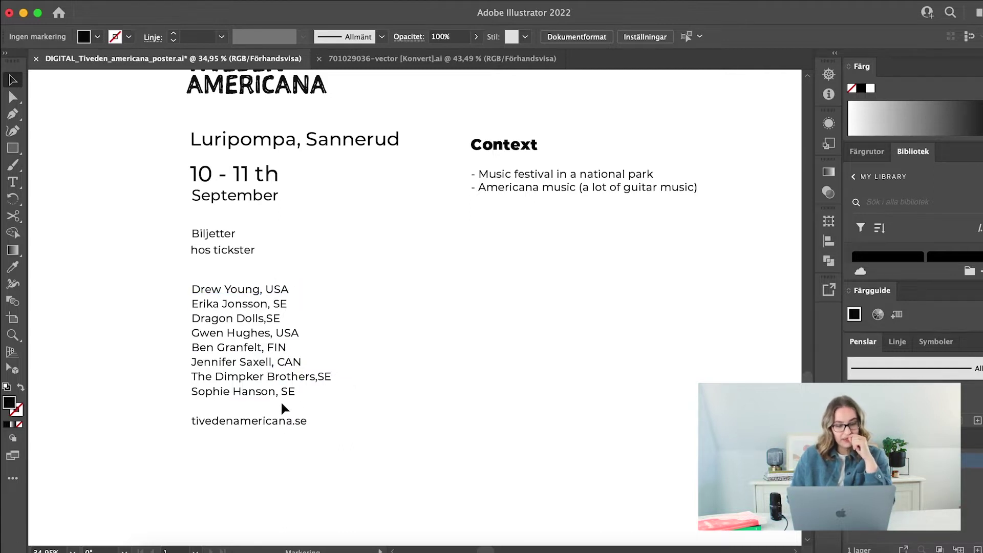
{"action": "scroll", "coordinate": [419, 392], "scroll_direction": "right", "scroll_amount": 1}
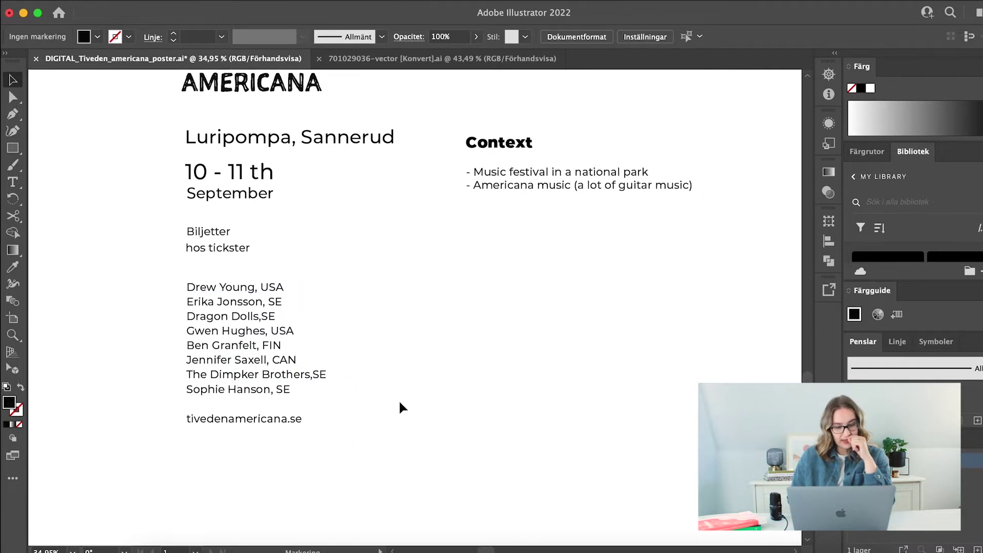
{"action": "left_click", "coordinate": [301, 421]}
{"action": "left_click", "coordinate": [397, 423]}
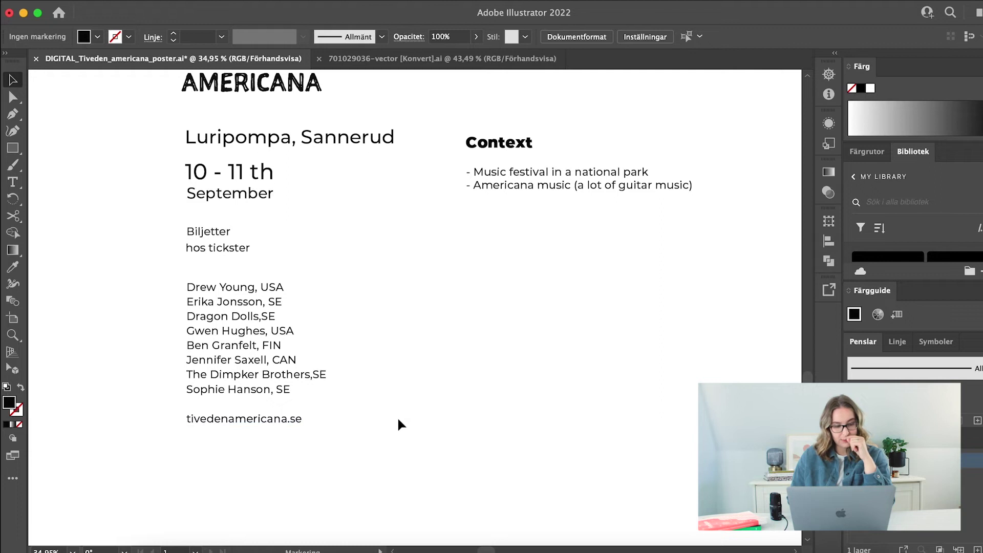
{"action": "scroll", "coordinate": [398, 423], "scroll_direction": "up", "scroll_amount": 2}
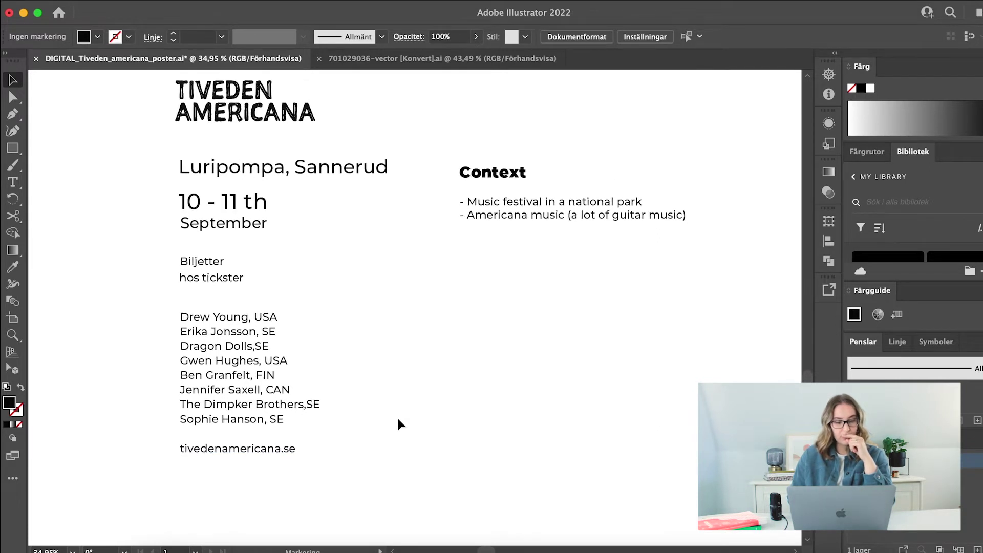
{"action": "scroll", "coordinate": [398, 420], "scroll_direction": "up", "scroll_amount": 1}
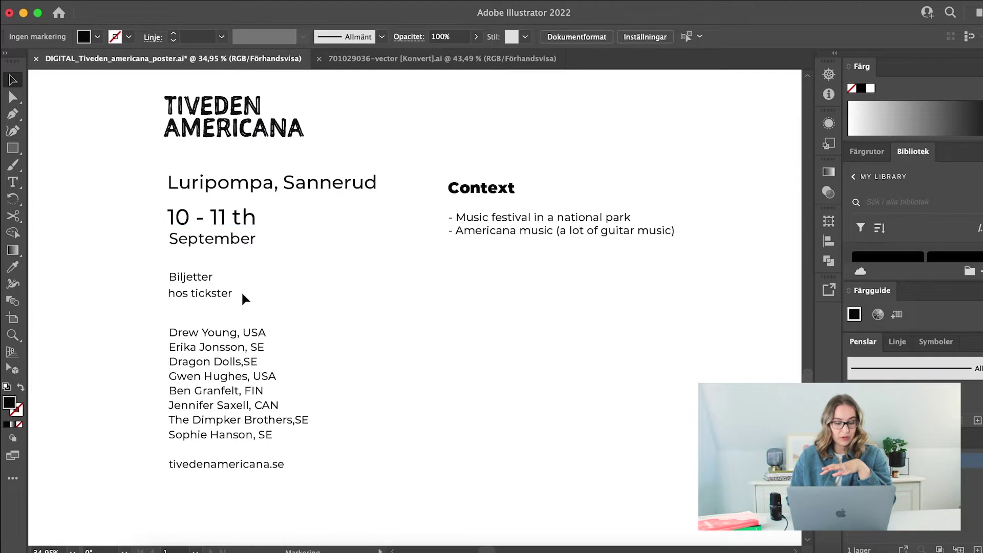
Enlarge the two ticket lines "Biljetter" and "hos tickster" together to about 31 pt
{"action": "left_click", "coordinate": [229, 295]}
{"action": "left_click", "coordinate": [202, 278]}
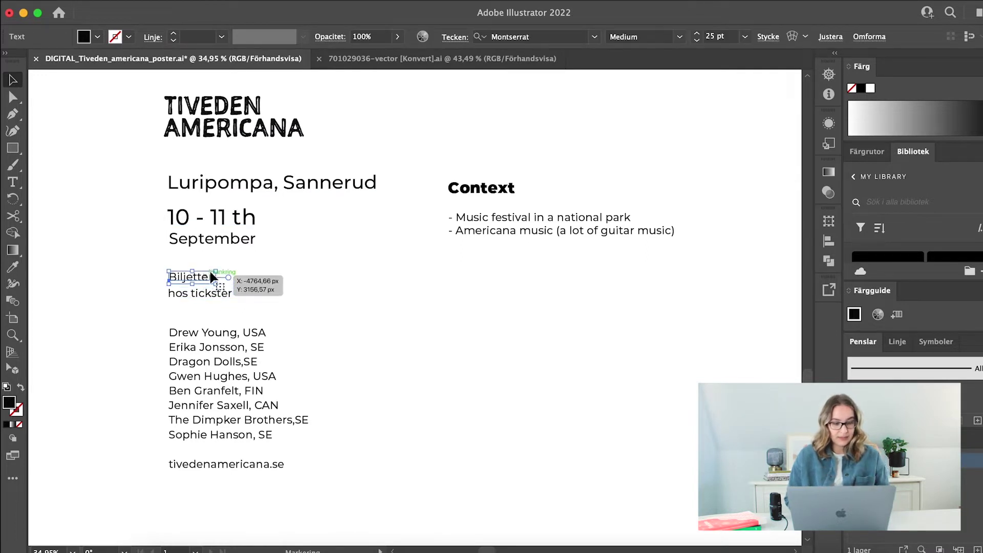
{"action": "left_click", "coordinate": [222, 297], "text": "shift"}
{"action": "left_click_drag", "start_coordinate": [233, 301], "coordinate": [338, 313]}
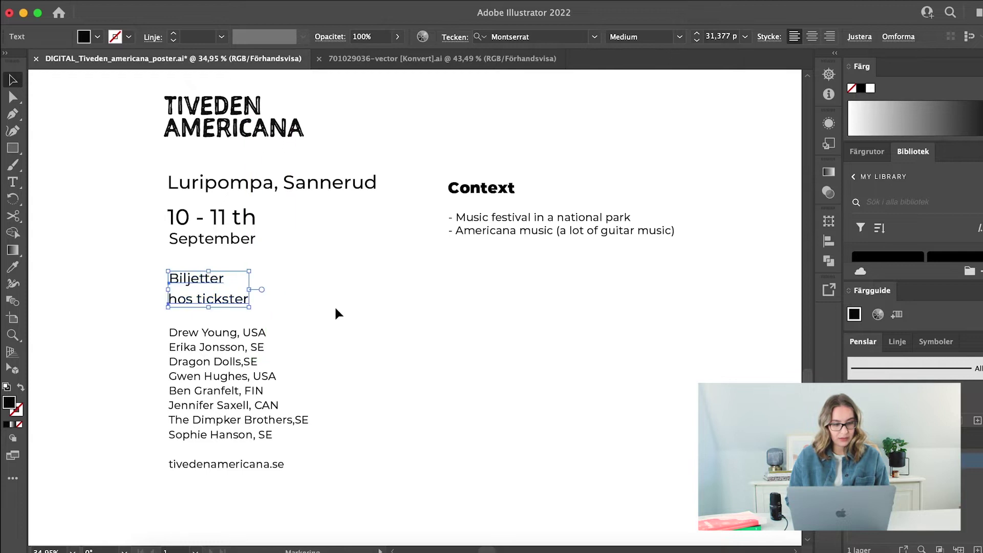
{"action": "left_click", "coordinate": [342, 314]}
Move the artist list and the website line slightly down to widen the gaps between the text groups
{"action": "scroll", "coordinate": [276, 313], "scroll_direction": "down", "scroll_amount": 2}
{"action": "left_click", "coordinate": [237, 410]}
{"action": "left_click_drag", "start_coordinate": [255, 364], "coordinate": [256, 378]}
{"action": "left_click", "coordinate": [408, 367]}
{"action": "left_click_drag", "start_coordinate": [294, 434], "coordinate": [293, 438]}
{"action": "left_click", "coordinate": [386, 425]}
{"action": "scroll", "coordinate": [386, 425], "scroll_direction": "up", "scroll_amount": 2}
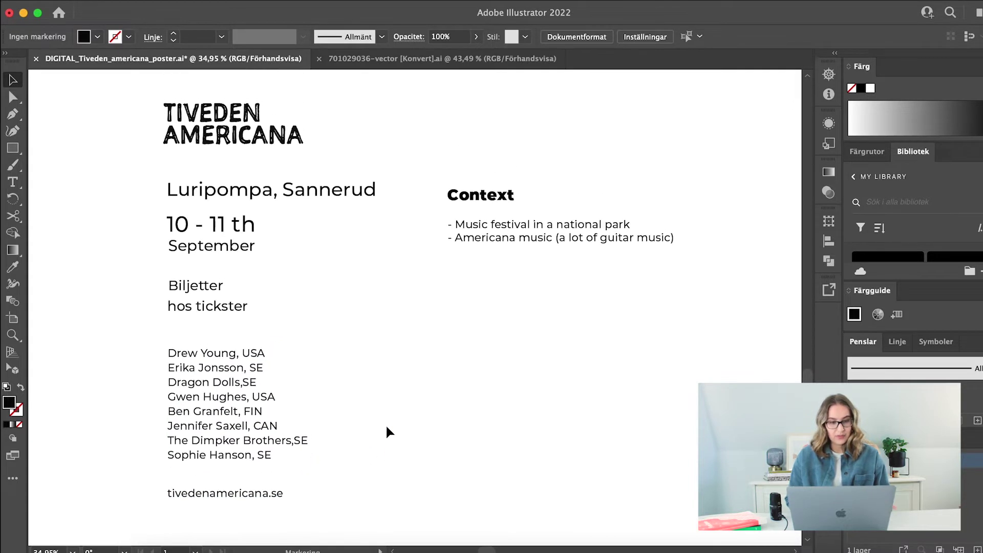
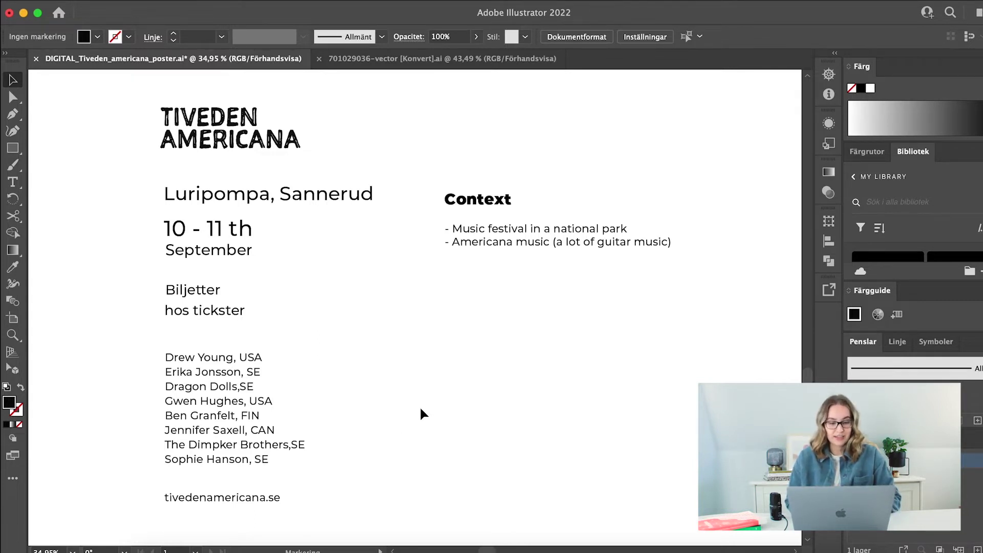
{"action": "scroll", "coordinate": [419, 405], "scroll_direction": "up", "scroll_amount": 2}
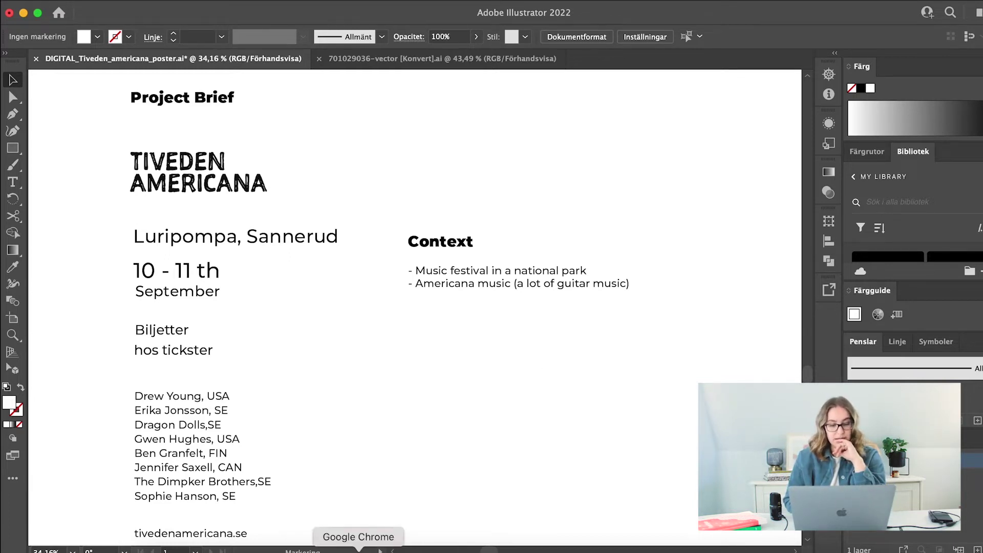
Switch to Unsplash in Google Chrome and search for "guitar" photos
{"action": "left_click", "coordinate": [358, 549]}
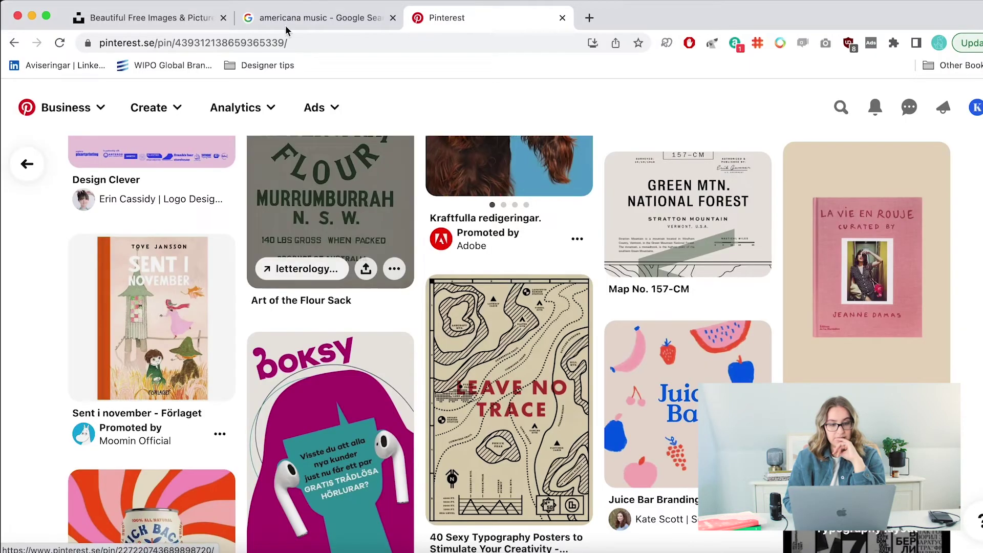
{"action": "left_click", "coordinate": [189, 18]}
{"action": "left_click", "coordinate": [311, 125]}
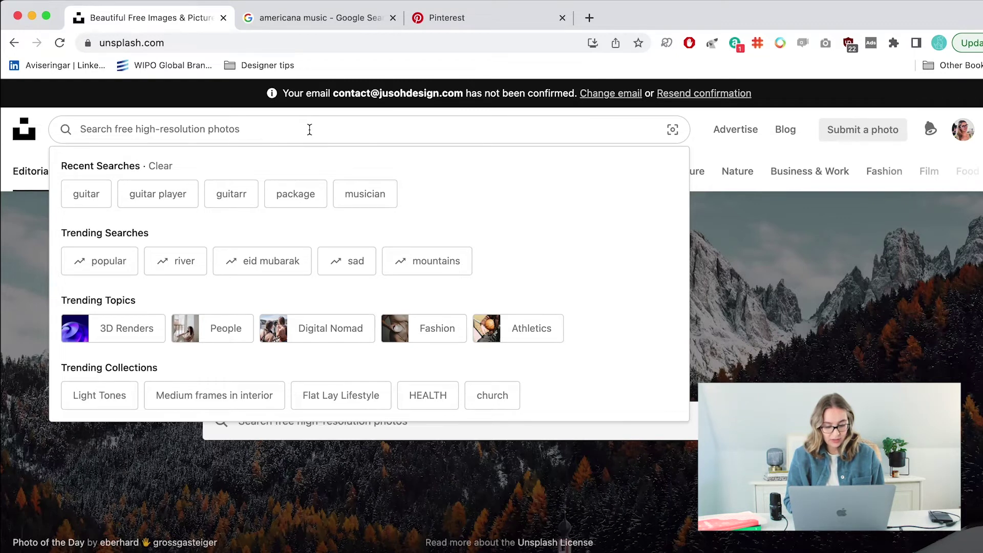
{"action": "type", "text": "guitar"}
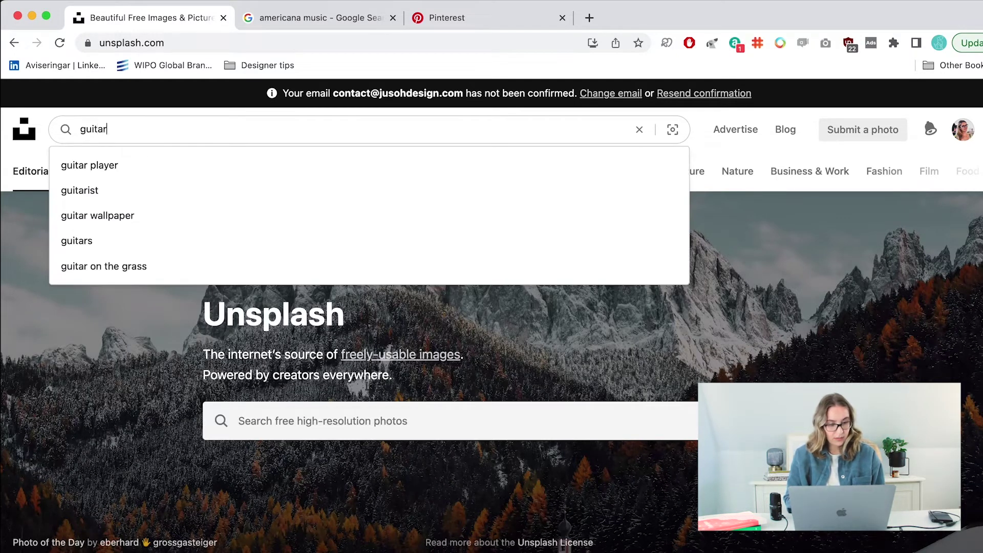
{"action": "key", "text": "Return"}
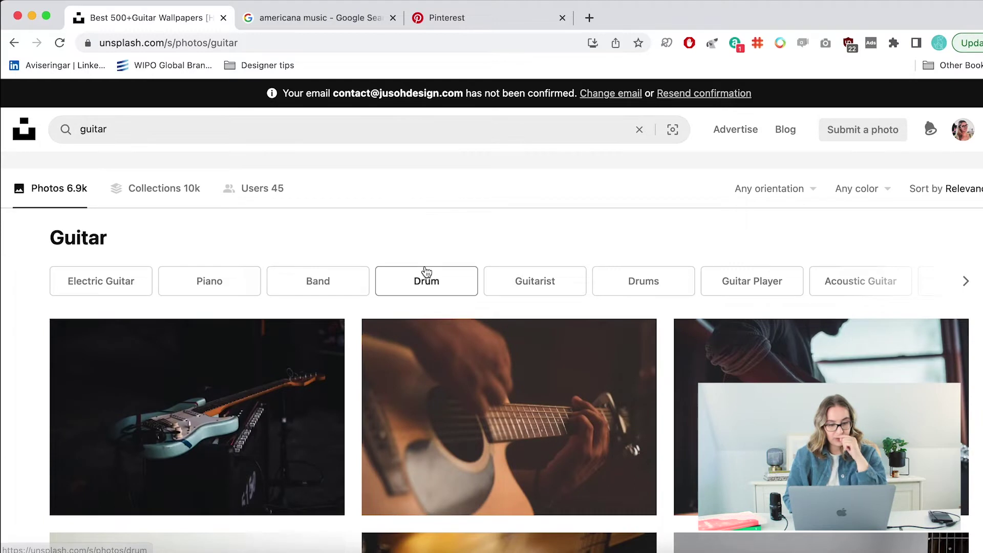
Look through the guitar photos and view the acoustic guitar with a striped strap on dark wood up close
{"action": "scroll", "coordinate": [427, 271], "scroll_direction": "down", "scroll_amount": 3}
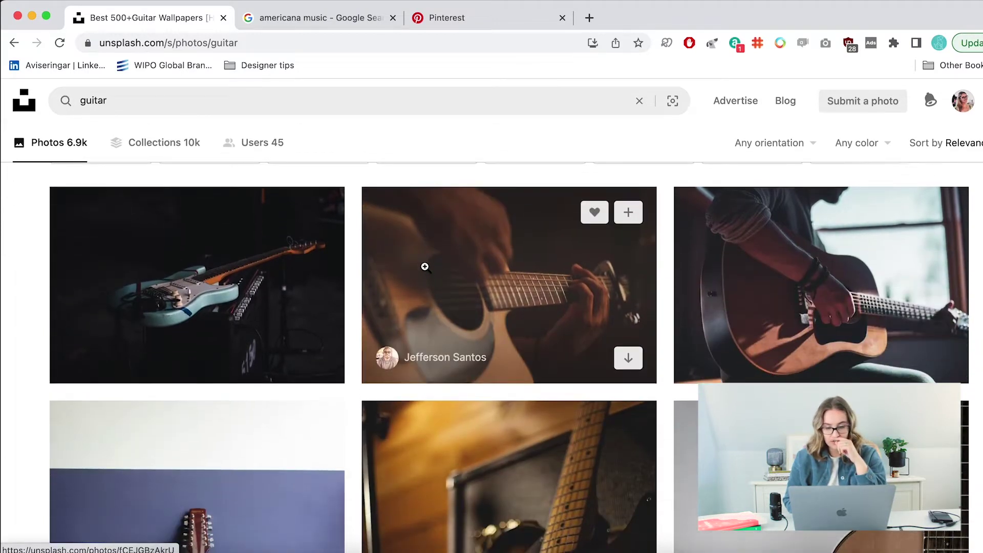
{"action": "scroll", "coordinate": [425, 267], "scroll_direction": "down", "scroll_amount": 2}
{"action": "scroll", "coordinate": [425, 267], "scroll_direction": "up", "scroll_amount": 3}
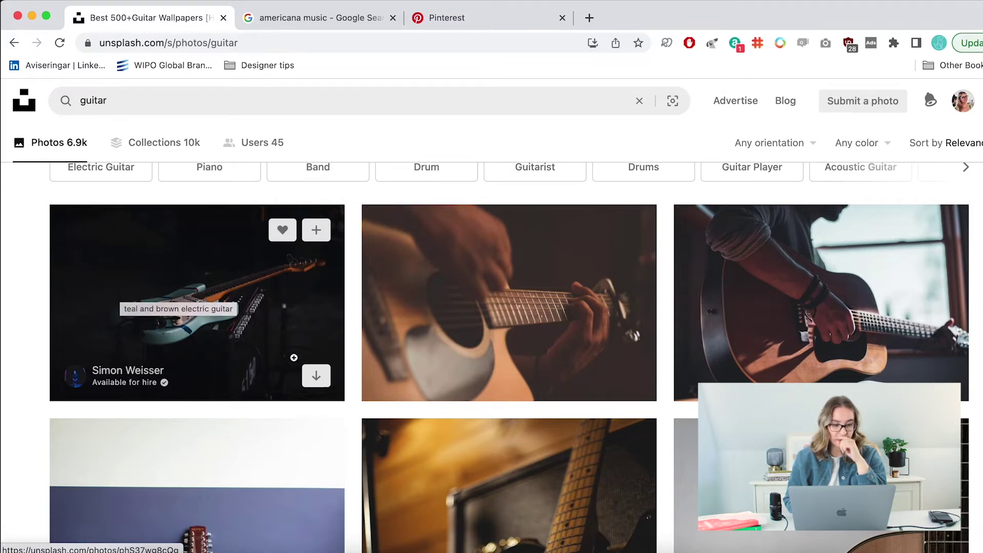
{"action": "mouse_move", "coordinate": [487, 373]}
{"action": "scroll", "coordinate": [486, 371], "scroll_direction": "down", "scroll_amount": 1}
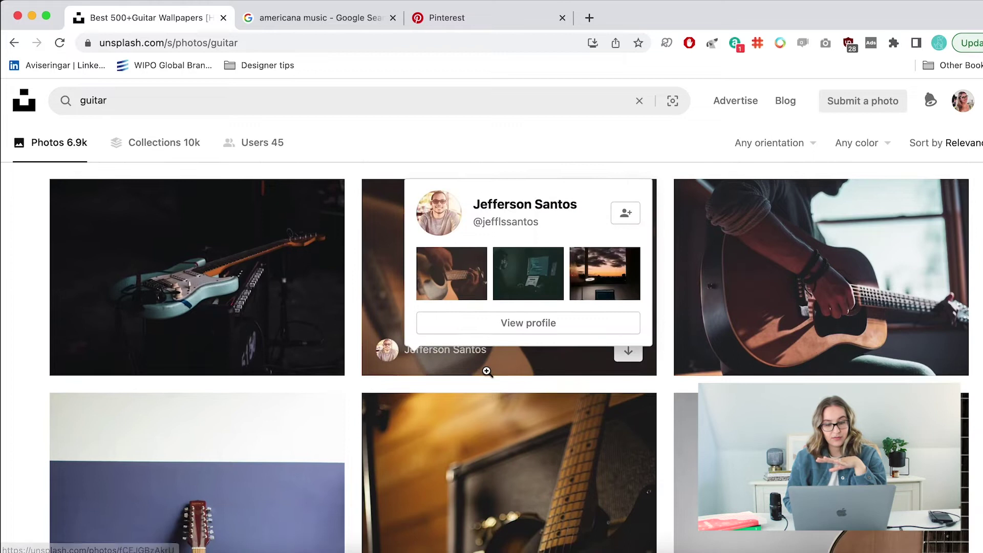
{"action": "scroll", "coordinate": [594, 416], "scroll_direction": "up", "scroll_amount": 2}
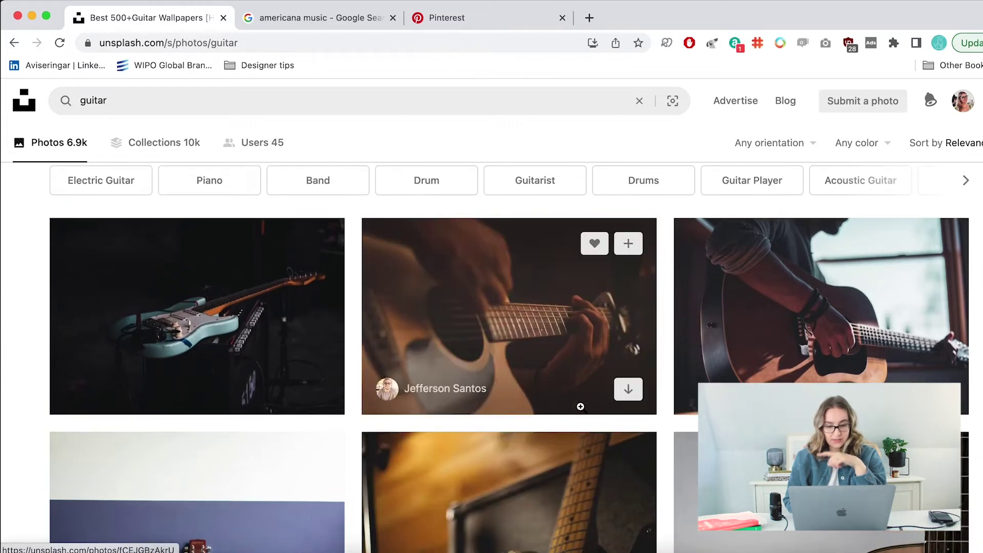
{"action": "scroll", "coordinate": [580, 407], "scroll_direction": "down", "scroll_amount": 6}
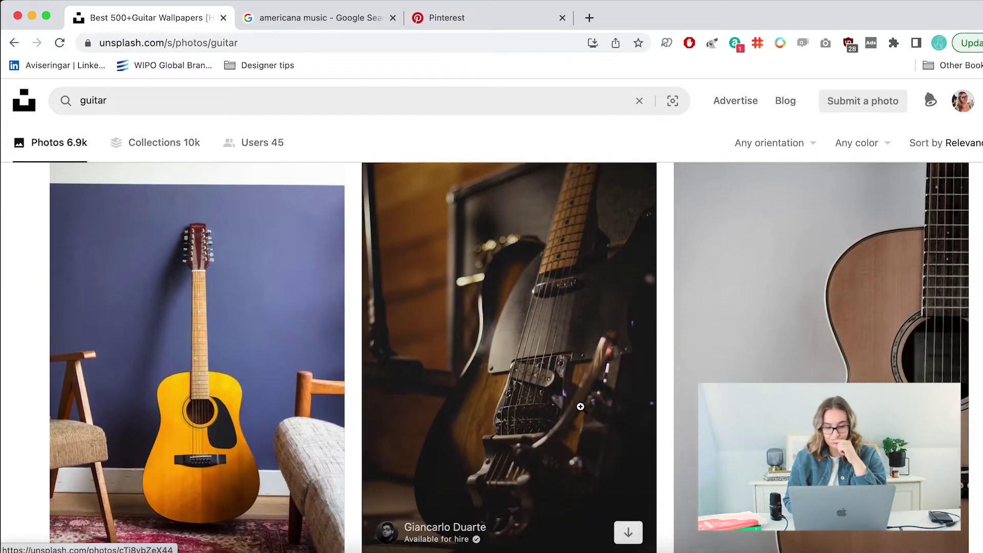
{"action": "scroll", "coordinate": [580, 406], "scroll_direction": "down", "scroll_amount": 7}
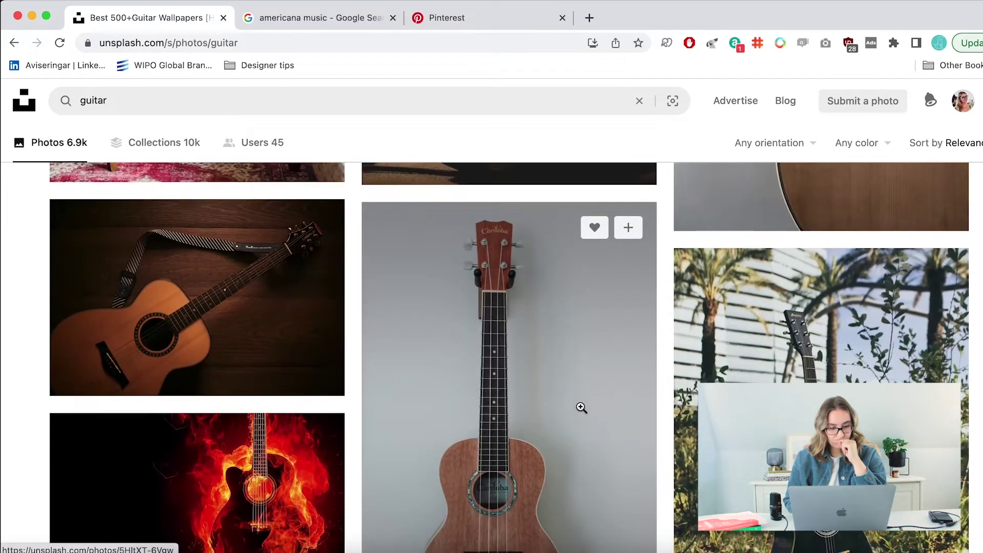
{"action": "left_click", "coordinate": [278, 318]}
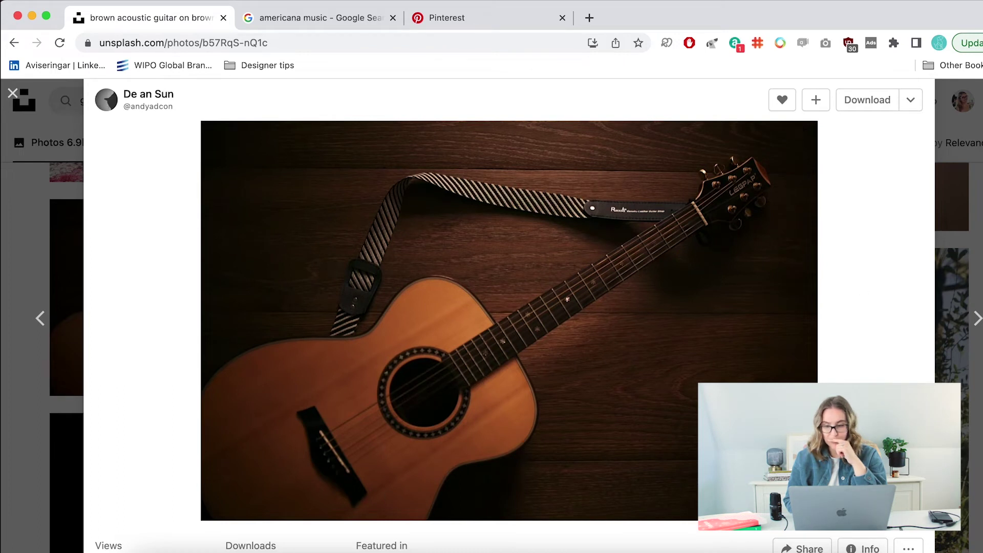
{"action": "key", "text": "Escape"}
Find the close-up photo of the acoustic guitar body with a diagonal shadow and download it in medium size
{"action": "scroll", "coordinate": [509, 359], "scroll_direction": "down", "scroll_amount": 5}
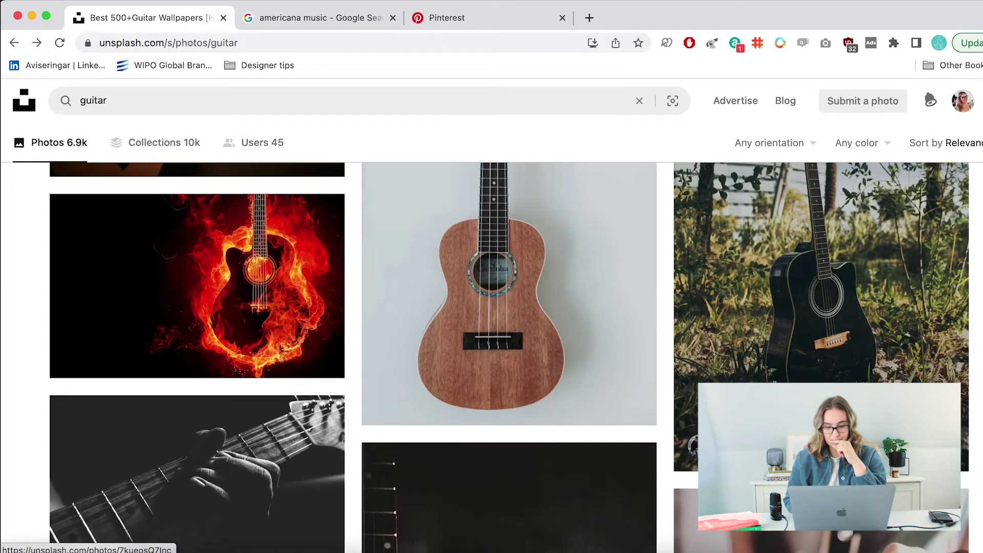
{"action": "scroll", "coordinate": [892, 283], "scroll_direction": "up", "scroll_amount": 1}
{"action": "scroll", "coordinate": [915, 320], "scroll_direction": "up", "scroll_amount": 2}
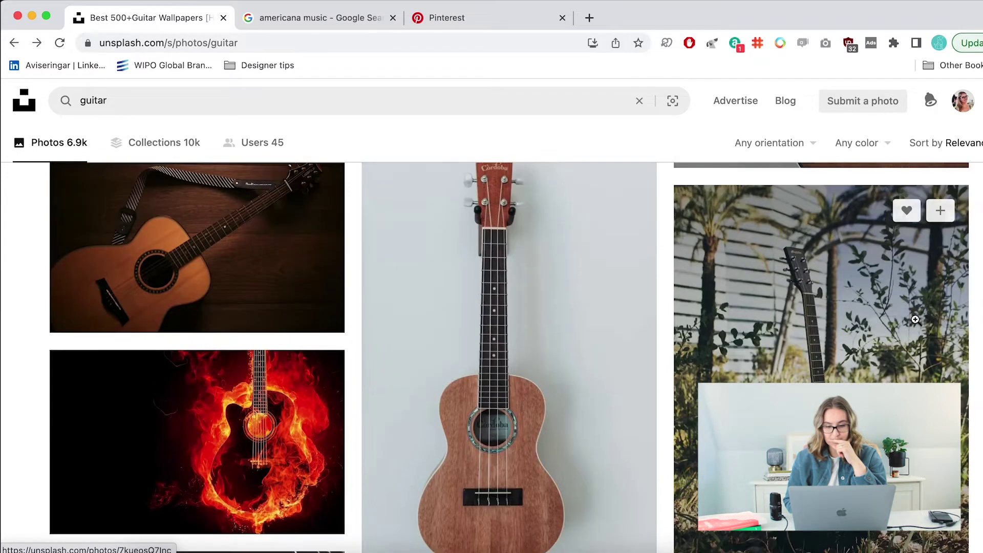
{"action": "scroll", "coordinate": [691, 383], "scroll_direction": "down", "scroll_amount": 5}
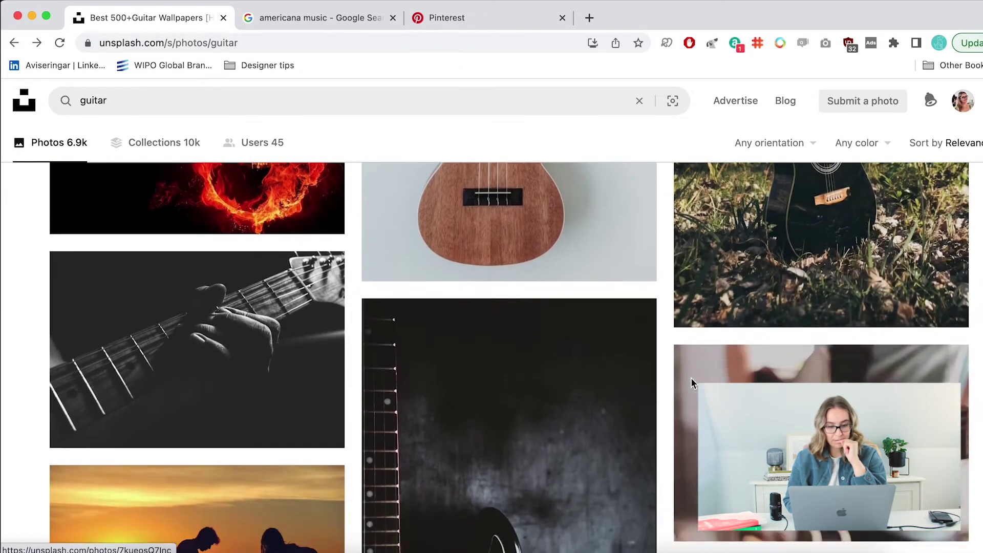
{"action": "scroll", "coordinate": [692, 383], "scroll_direction": "down", "scroll_amount": 8}
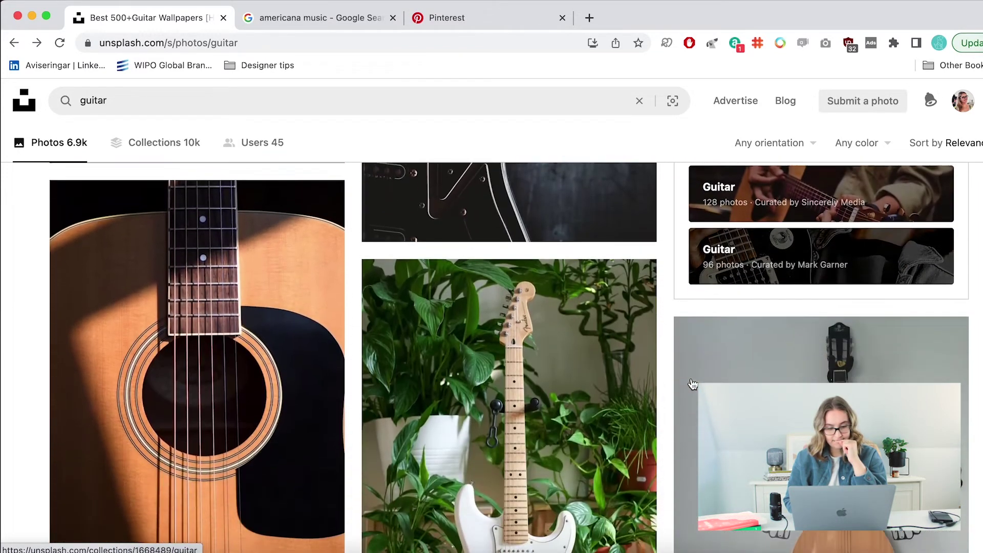
{"action": "left_click", "coordinate": [231, 351]}
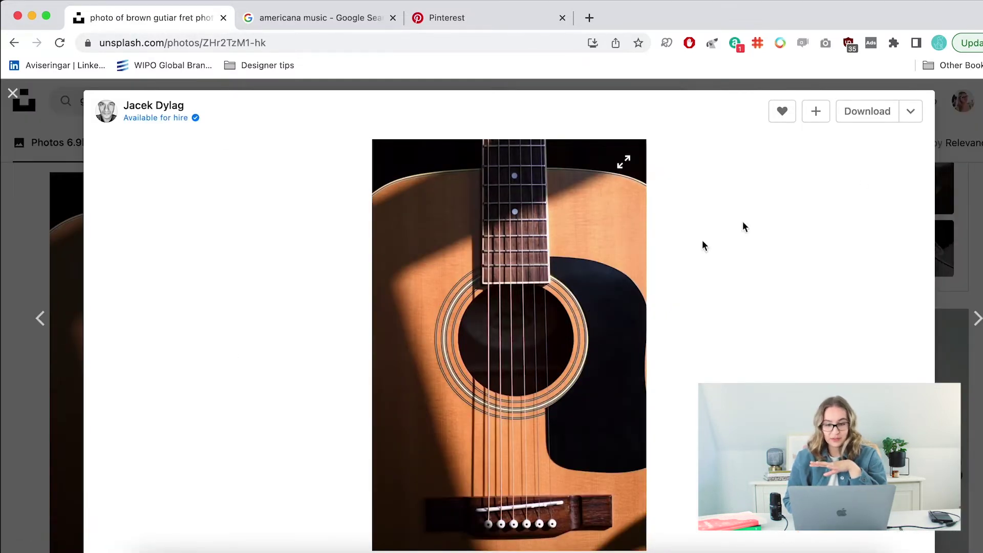
{"action": "left_click", "coordinate": [910, 112]}
{"action": "left_click", "coordinate": [844, 176]}
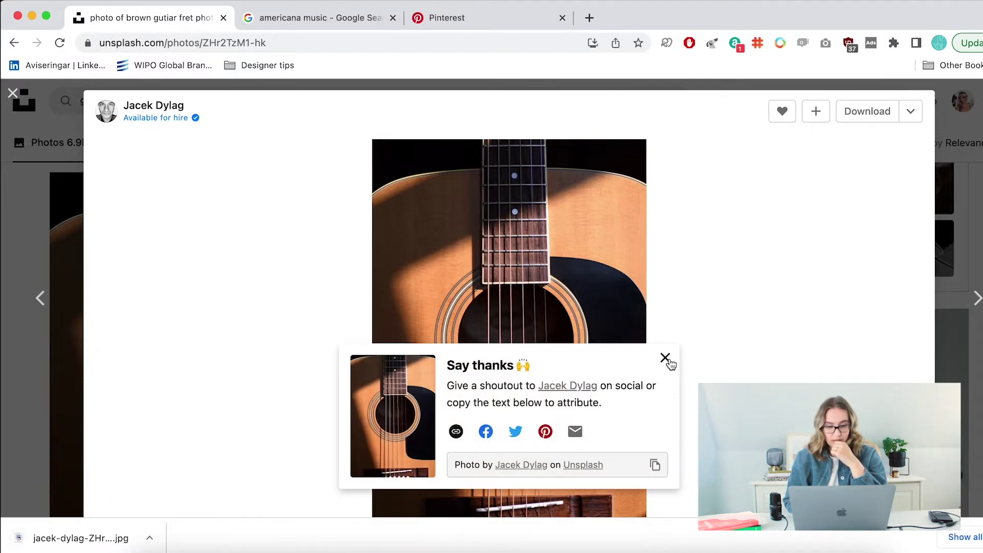
{"action": "left_click", "coordinate": [666, 356]}
{"action": "key", "text": "Escape"}
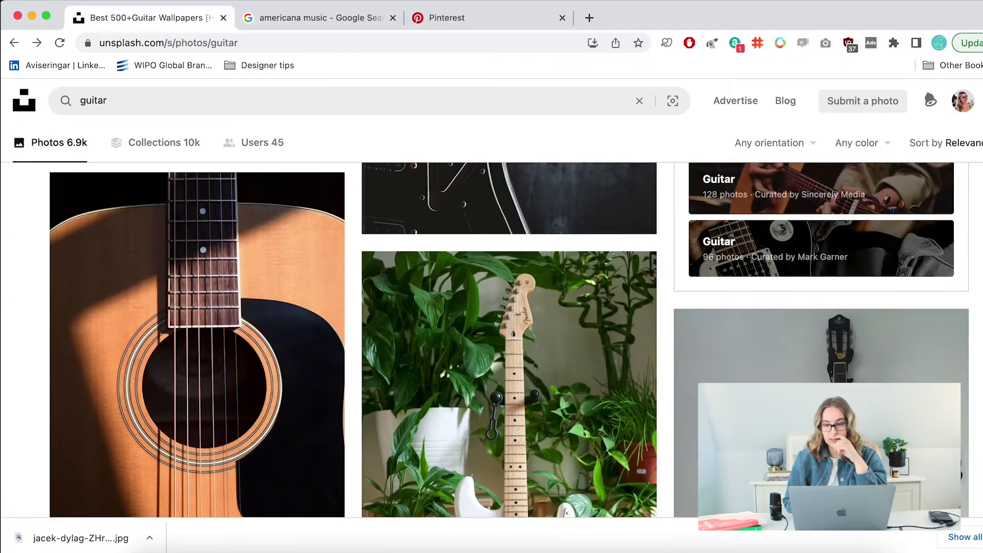
Change the Unsplash photo search to "guitarrist"
{"action": "left_click", "coordinate": [126, 100]}
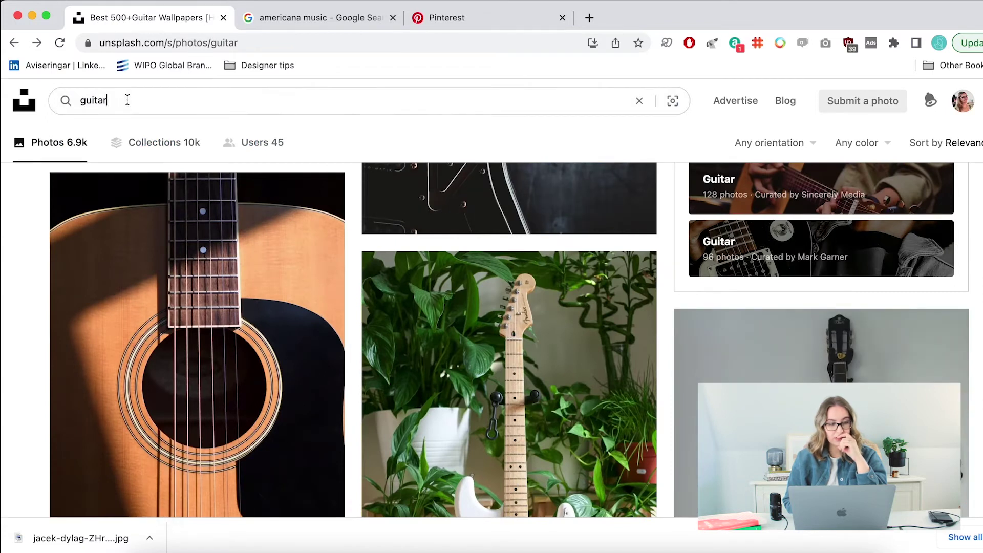
{"action": "type", "text": "rist"}
{"action": "key", "text": "Return"}
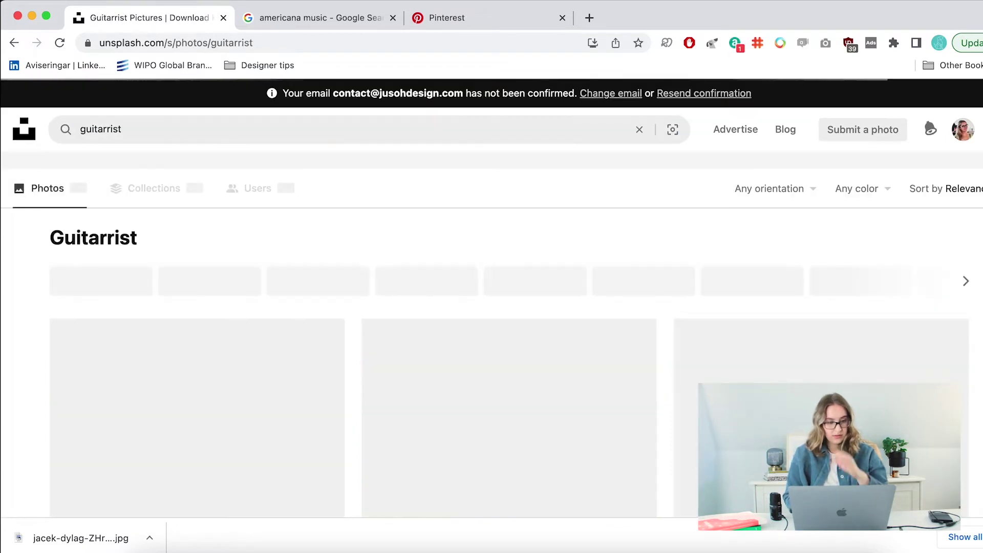
Examine the black-and-white photo of a guitar player in a denim jacket and look through its related photos
{"action": "scroll", "coordinate": [506, 270], "scroll_direction": "down", "scroll_amount": 5}
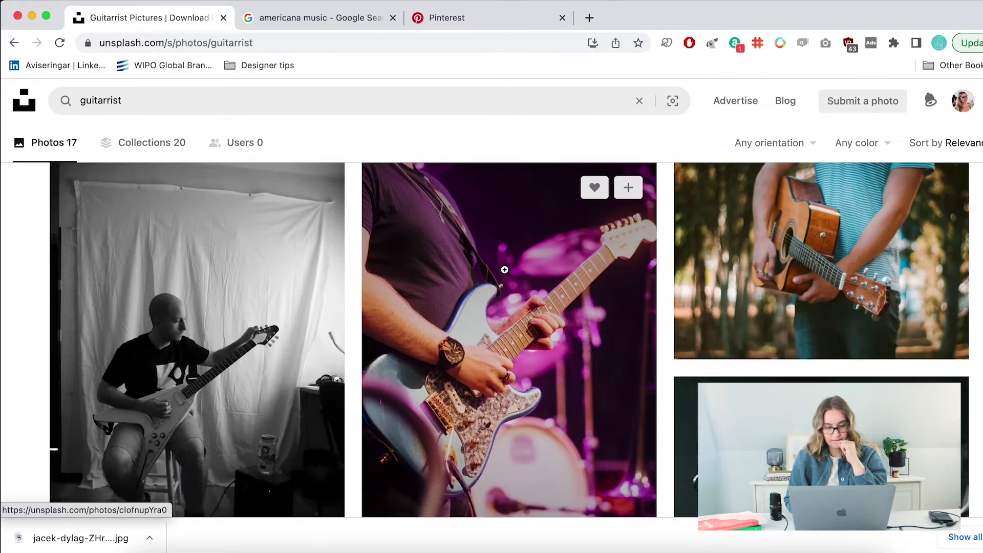
{"action": "scroll", "coordinate": [505, 271], "scroll_direction": "down", "scroll_amount": 5}
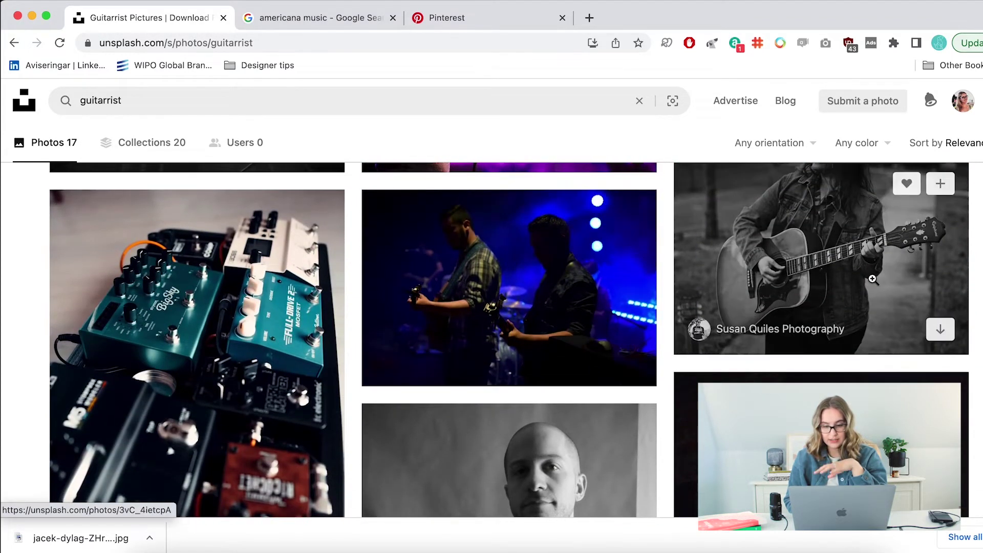
{"action": "left_click", "coordinate": [873, 281]}
{"action": "scroll", "coordinate": [615, 342], "scroll_direction": "down", "scroll_amount": 1}
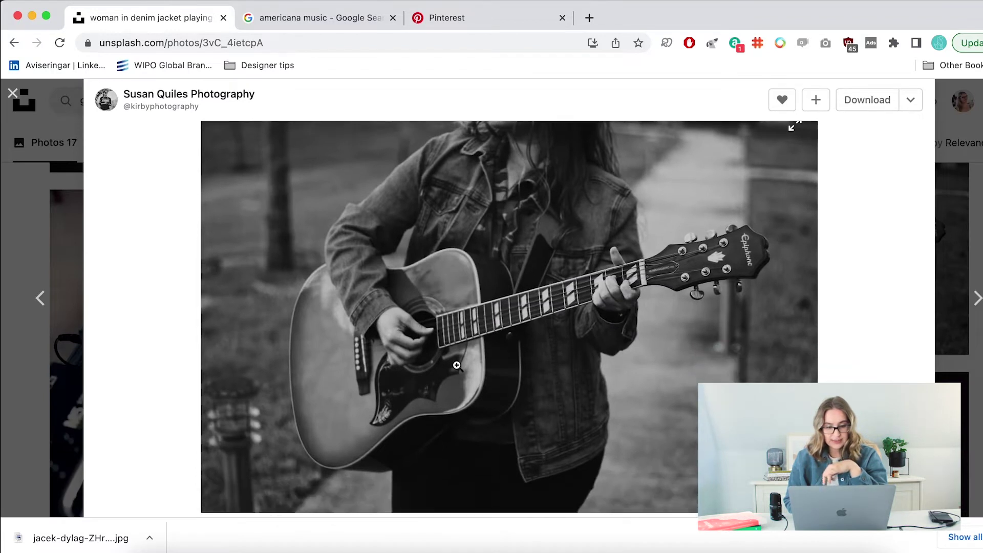
{"action": "scroll", "coordinate": [612, 369], "scroll_direction": "down", "scroll_amount": 2}
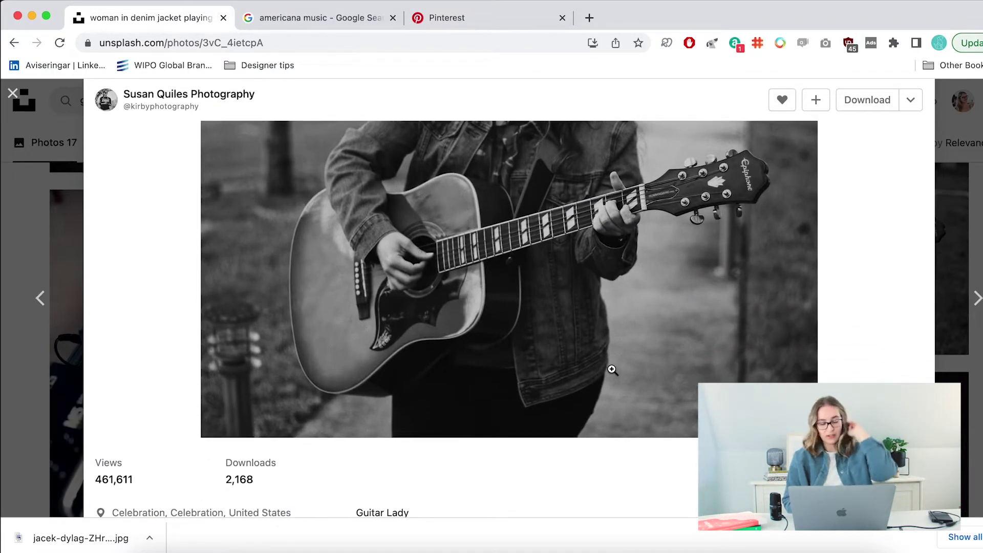
{"action": "scroll", "coordinate": [612, 369], "scroll_direction": "down", "scroll_amount": 12}
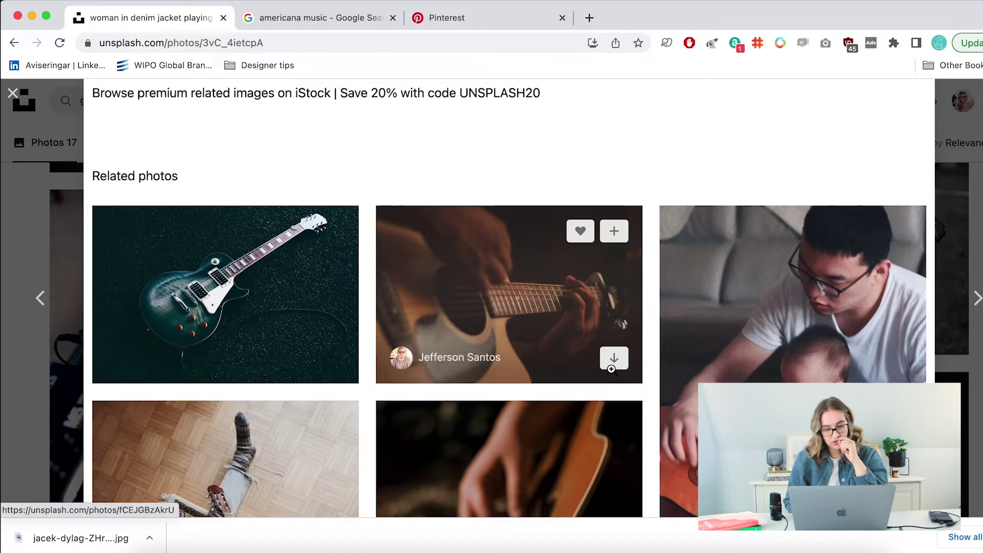
{"action": "scroll", "coordinate": [612, 369], "scroll_direction": "down", "scroll_amount": 8}
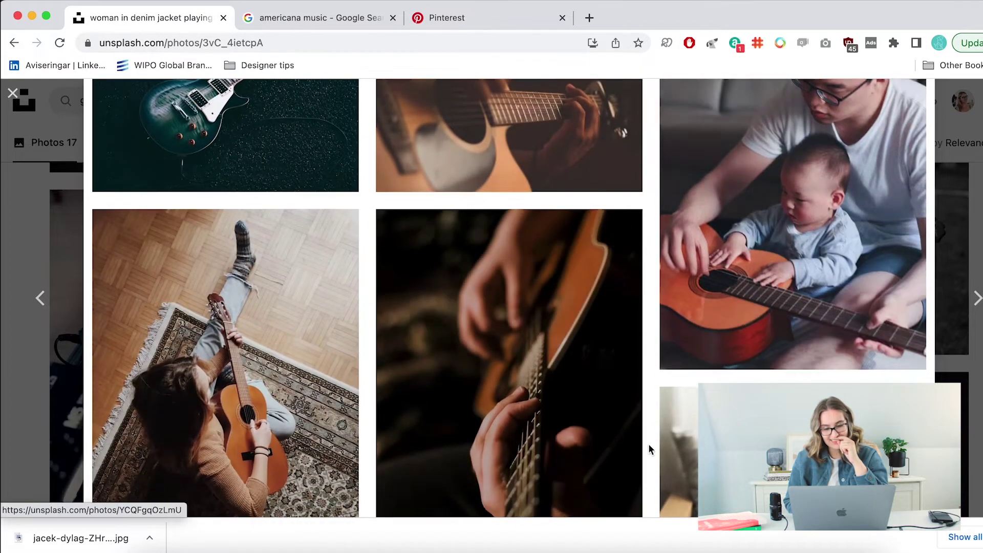
{"action": "scroll", "coordinate": [648, 449], "scroll_direction": "down", "scroll_amount": 8}
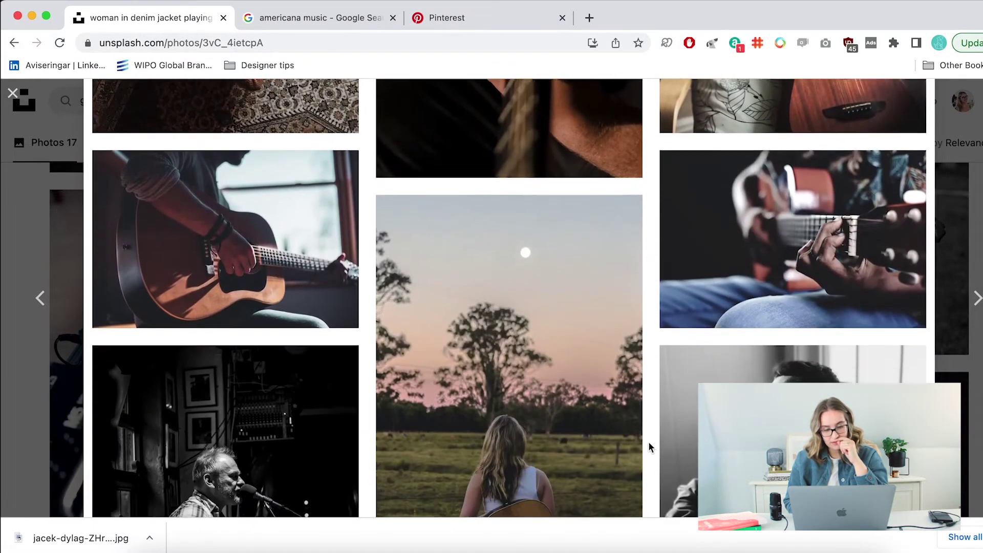
{"action": "scroll", "coordinate": [649, 443], "scroll_direction": "down", "scroll_amount": 1}
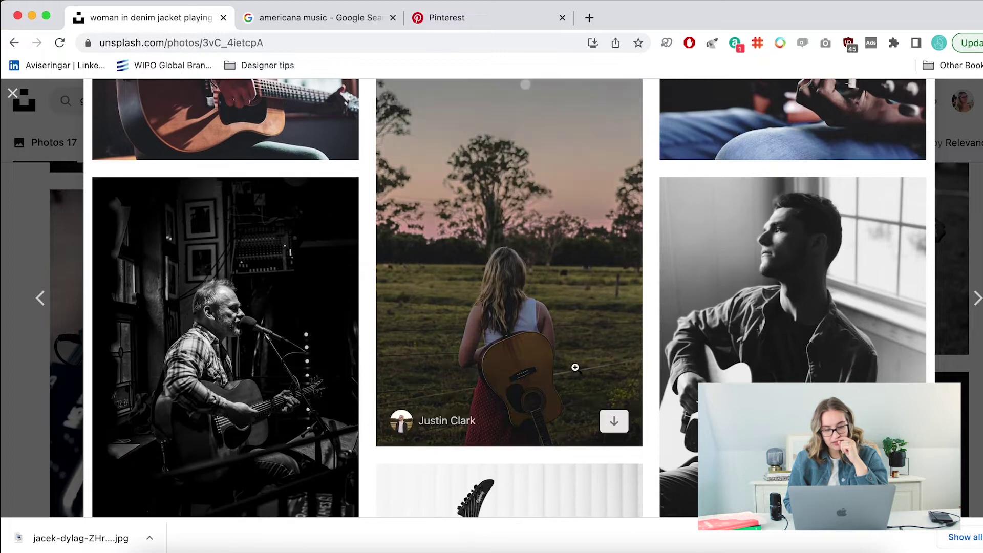
Open the photo of the blonde woman carrying a guitar in a field and download it in medium size
{"action": "left_click", "coordinate": [582, 327]}
{"action": "scroll", "coordinate": [696, 411], "scroll_direction": "down", "scroll_amount": 1}
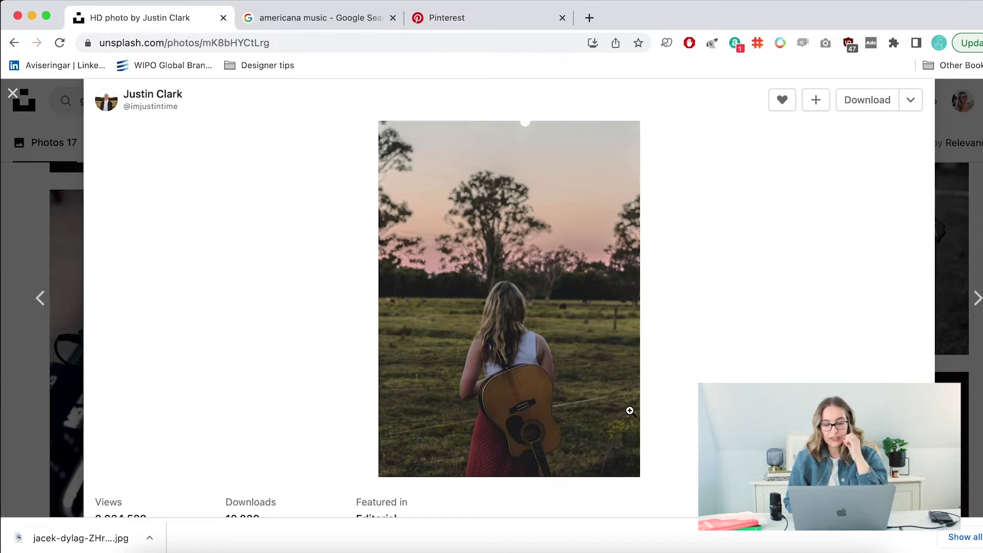
{"action": "left_click", "coordinate": [911, 100]}
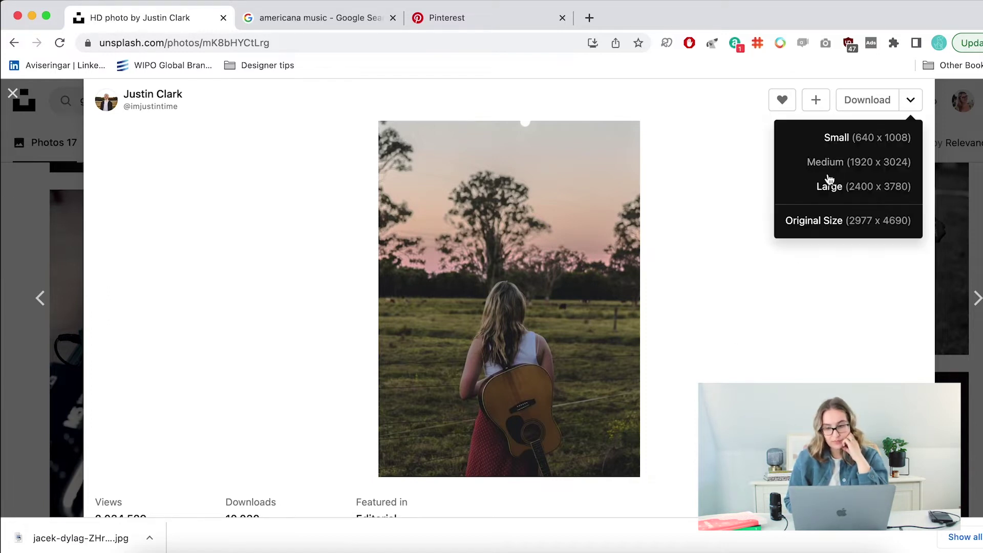
{"action": "left_click", "coordinate": [819, 164]}
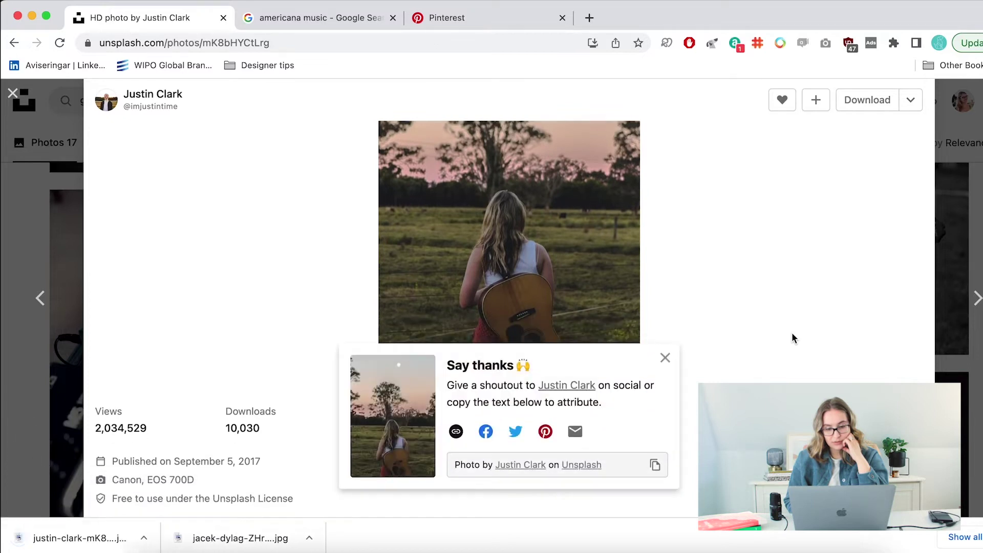
{"action": "scroll", "coordinate": [791, 338], "scroll_direction": "down", "scroll_amount": 2}
{"action": "left_click", "coordinate": [666, 357]}
{"action": "scroll", "coordinate": [509, 307], "scroll_direction": "down", "scroll_amount": 4}
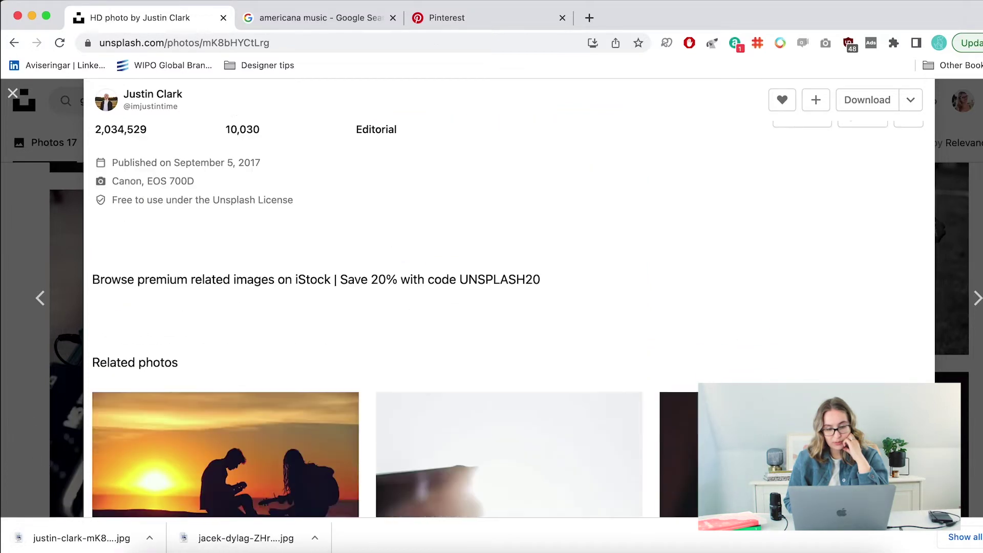
{"action": "scroll", "coordinate": [509, 307], "scroll_direction": "down", "scroll_amount": 6}
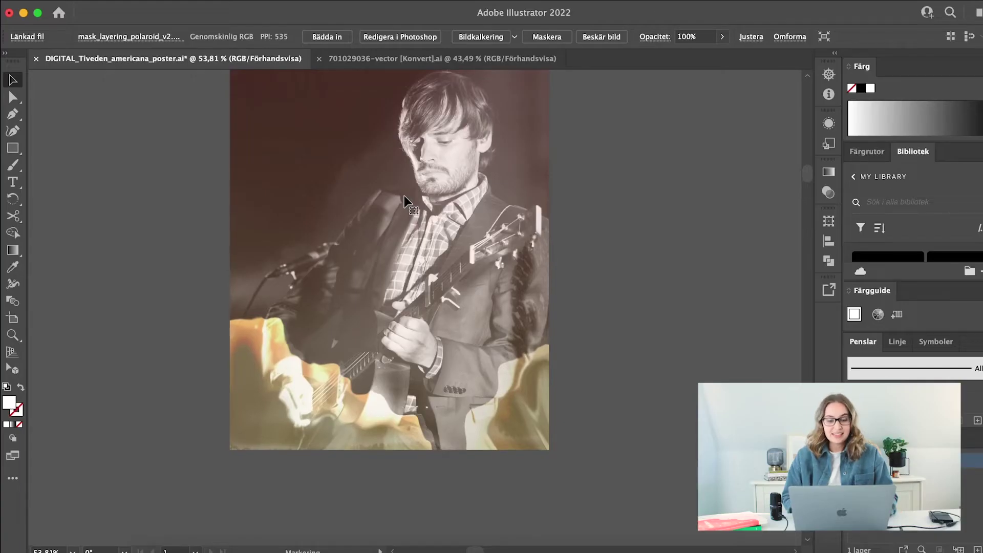
In Adobe Illustrator, move the layered musician image beside the acoustic guitar photo and enlarge it to the same height
{"action": "scroll", "coordinate": [404, 195], "scroll_direction": "down", "scroll_amount": 2}
{"action": "left_click", "coordinate": [404, 196]}
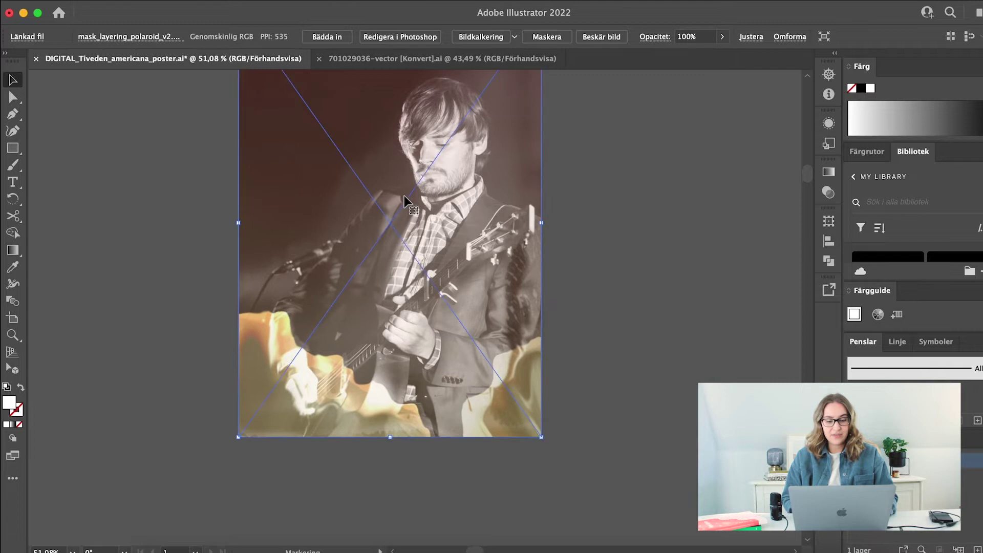
{"action": "left_click", "coordinate": [596, 256]}
{"action": "scroll", "coordinate": [599, 253], "scroll_direction": "down", "scroll_amount": 3}
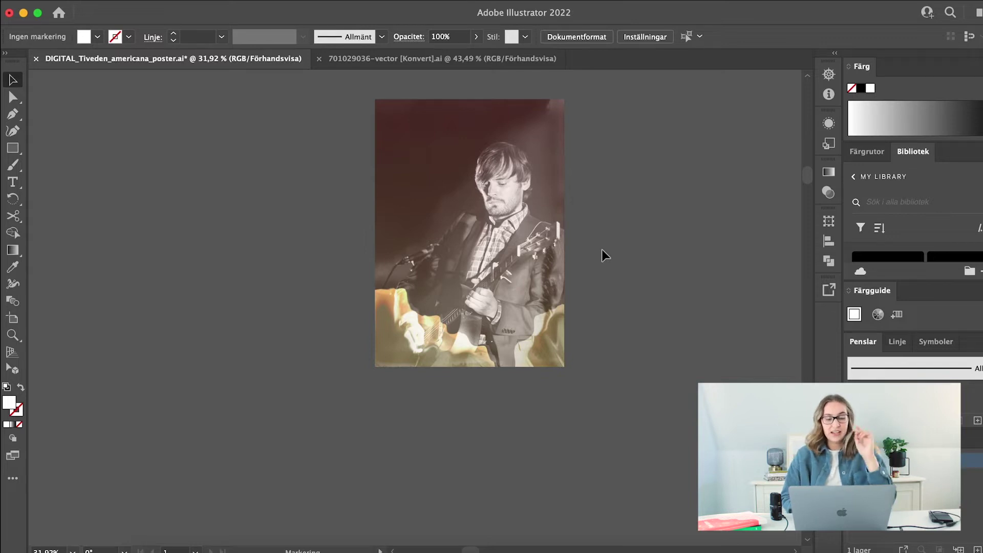
{"action": "scroll", "coordinate": [605, 246], "scroll_direction": "down", "scroll_amount": 5}
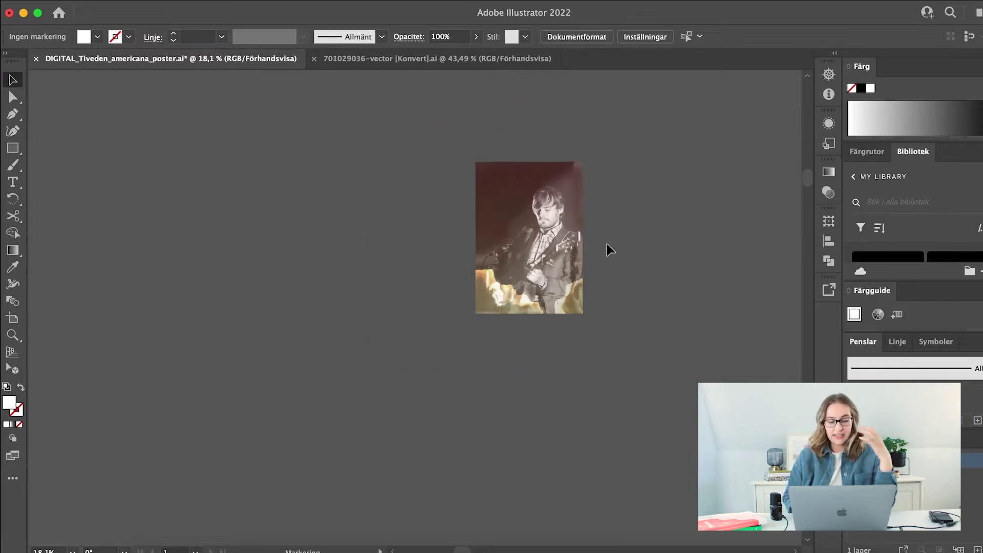
{"action": "scroll", "coordinate": [614, 235], "scroll_direction": "up", "scroll_amount": 3}
{"action": "scroll", "coordinate": [614, 235], "scroll_direction": "down", "scroll_amount": 2}
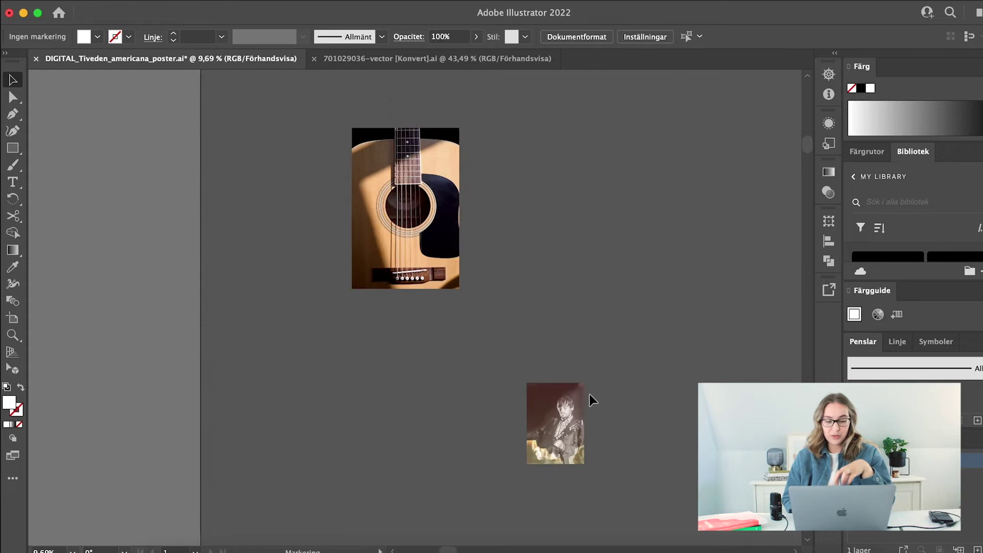
{"action": "left_click_drag", "start_coordinate": [589, 398], "coordinate": [517, 165]}
{"action": "left_click_drag", "start_coordinate": [534, 213], "coordinate": [605, 292]}
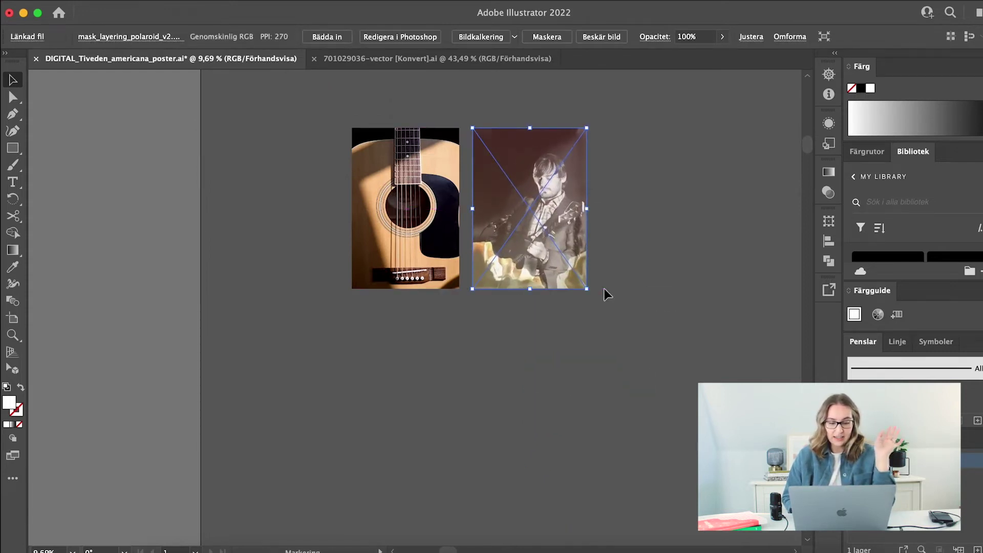
{"action": "left_click", "coordinate": [635, 258]}
{"action": "scroll", "coordinate": [594, 166], "scroll_direction": "up", "scroll_amount": 5}
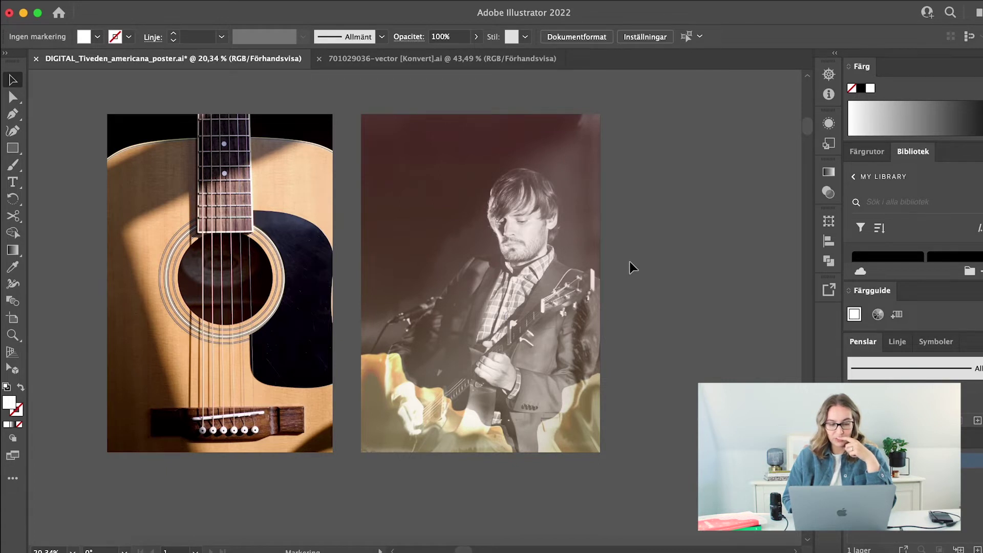
{"action": "scroll", "coordinate": [642, 257], "scroll_direction": "left", "scroll_amount": 1}
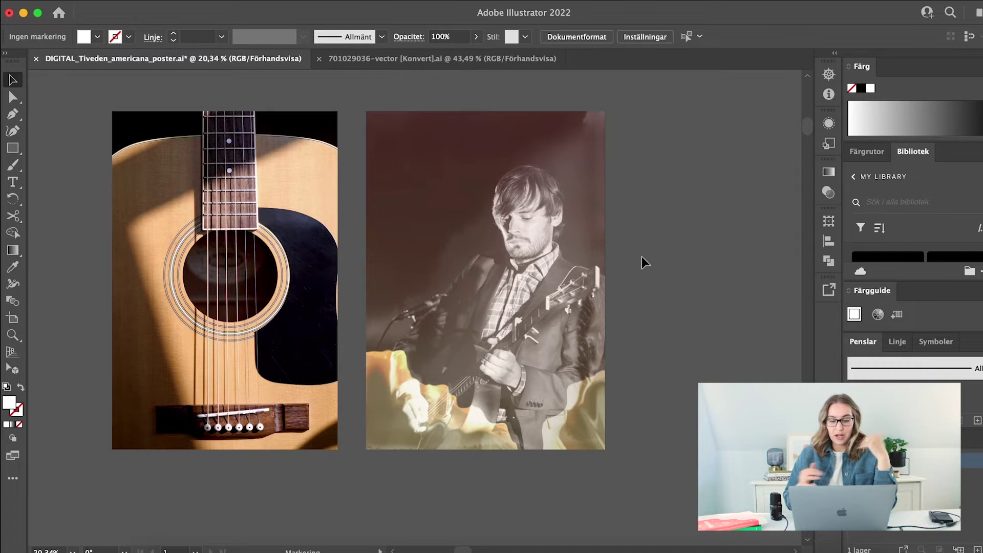
{"action": "scroll", "coordinate": [678, 328], "scroll_direction": "down", "scroll_amount": 1}
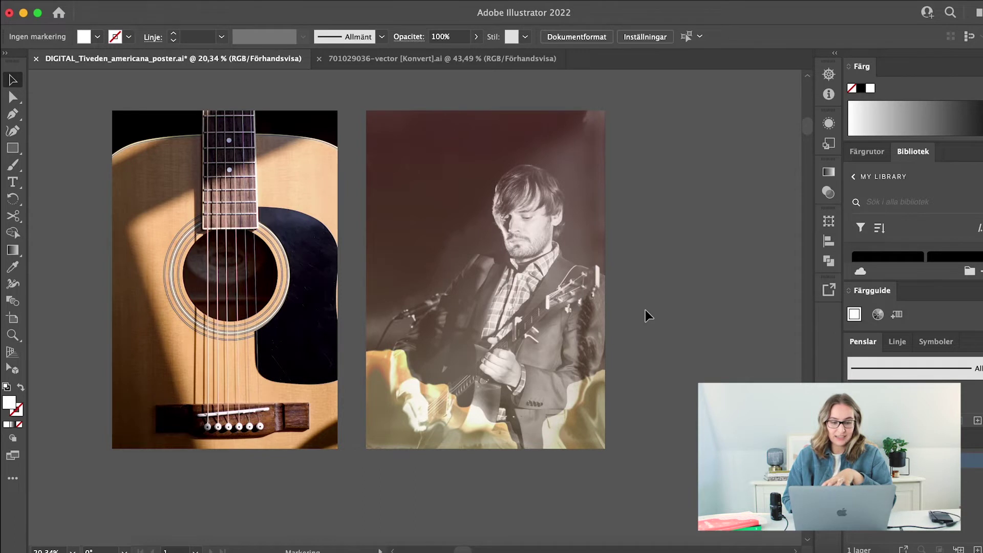
{"action": "scroll", "coordinate": [645, 310], "scroll_direction": "down", "scroll_amount": 2}
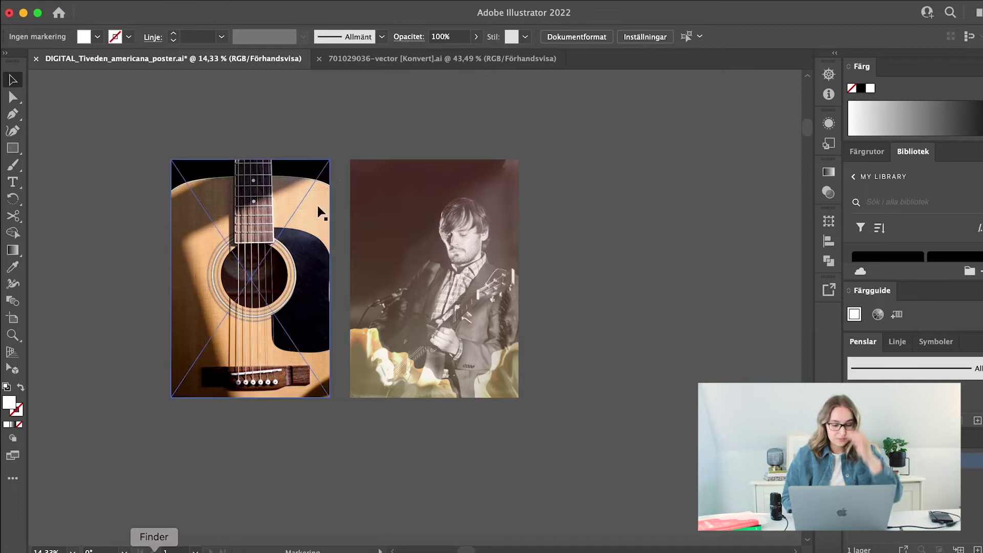
Copy the tree silhouette from the 701029036-vector document into the poster document, place it beside the musician image and enlarge it
{"action": "left_click", "coordinate": [371, 61]}
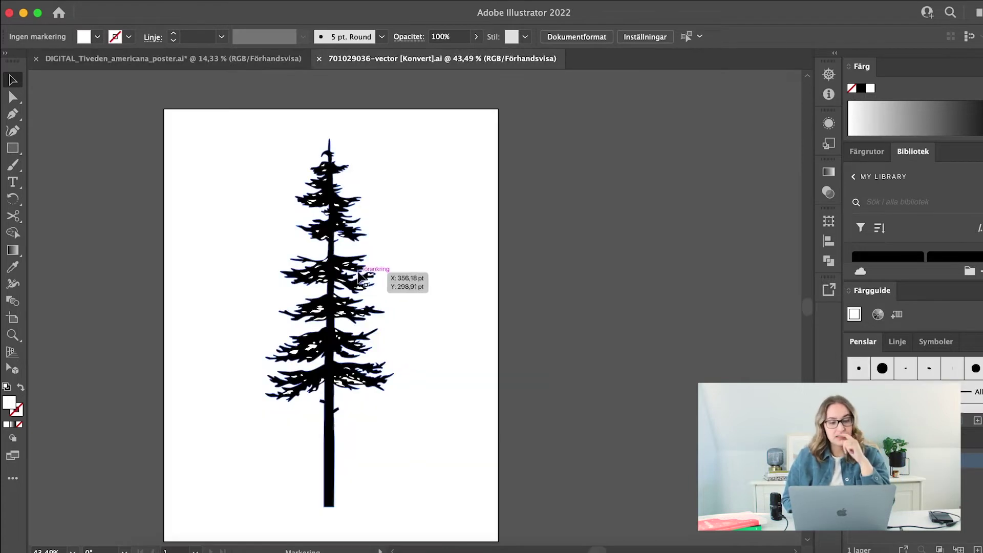
{"action": "left_click", "coordinate": [353, 277]}
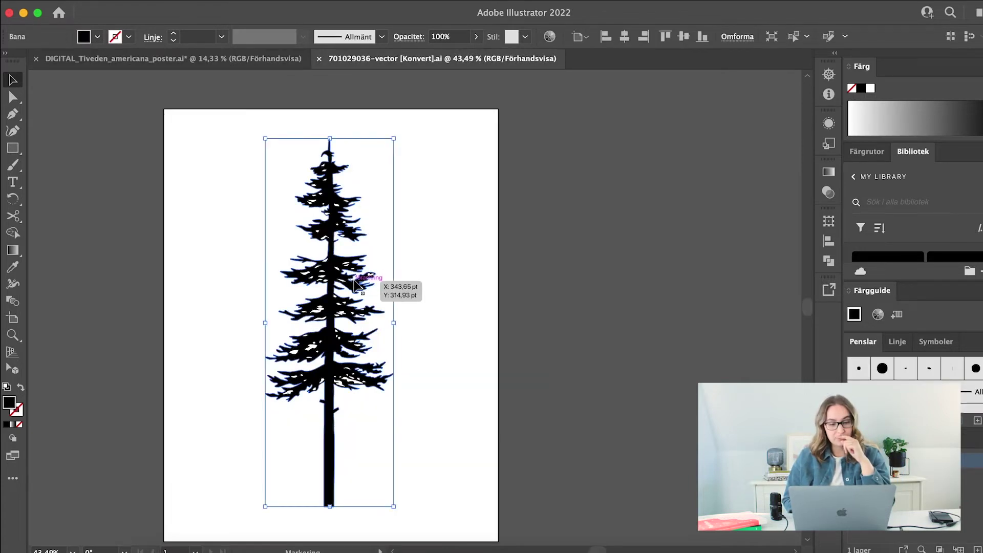
{"action": "left_click", "coordinate": [248, 59]}
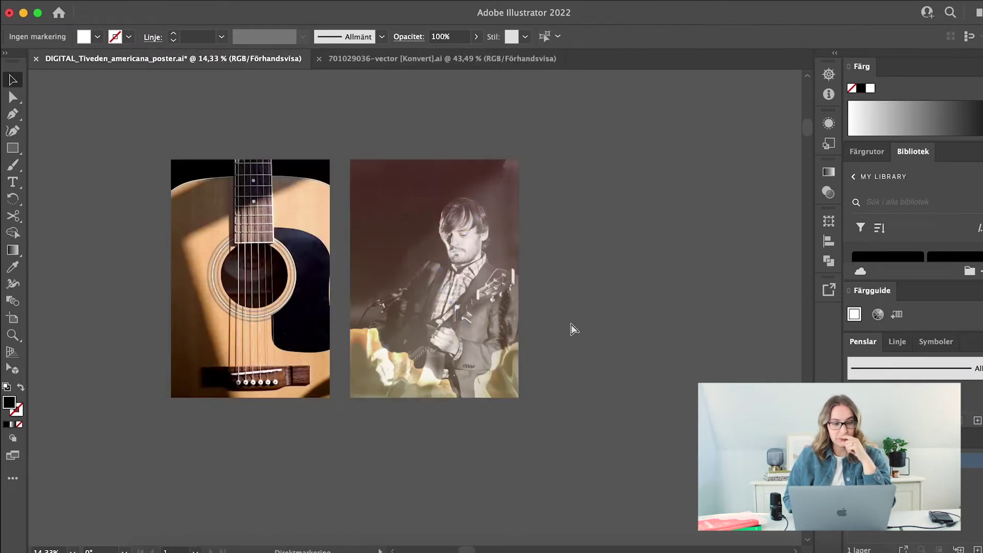
{"action": "key", "text": "super+v"}
{"action": "left_click_drag", "start_coordinate": [416, 296], "coordinate": [605, 219]}
{"action": "left_click_drag", "start_coordinate": [624, 297], "coordinate": [658, 386]}
{"action": "key", "text": "super+shift+a"}
{"action": "scroll", "coordinate": [390, 271], "scroll_direction": "right", "scroll_amount": 3}
{"action": "scroll", "coordinate": [390, 271], "scroll_direction": "down", "scroll_amount": 1}
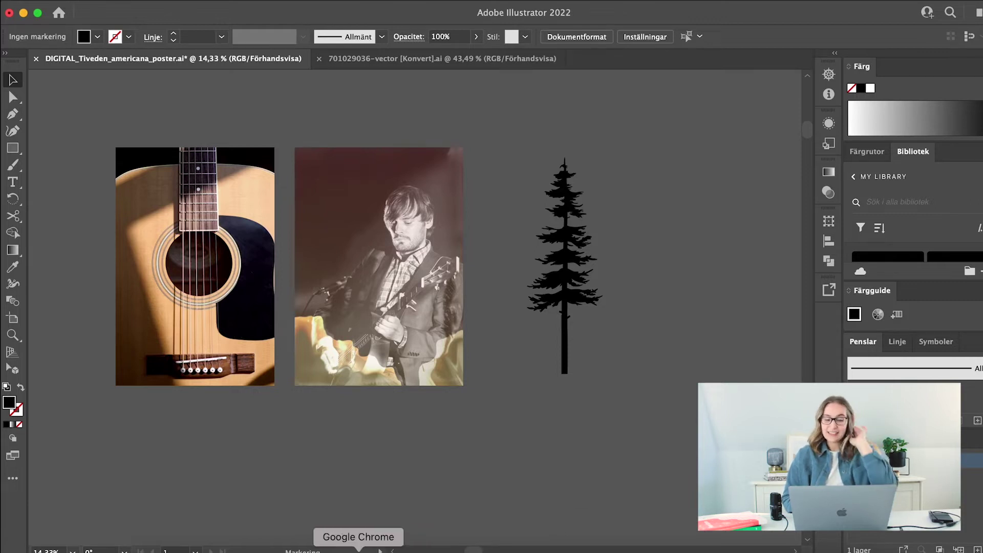
In Google Chrome, close the open Unsplash photo and change the photo search to "guitar"
{"action": "left_click", "coordinate": [359, 550]}
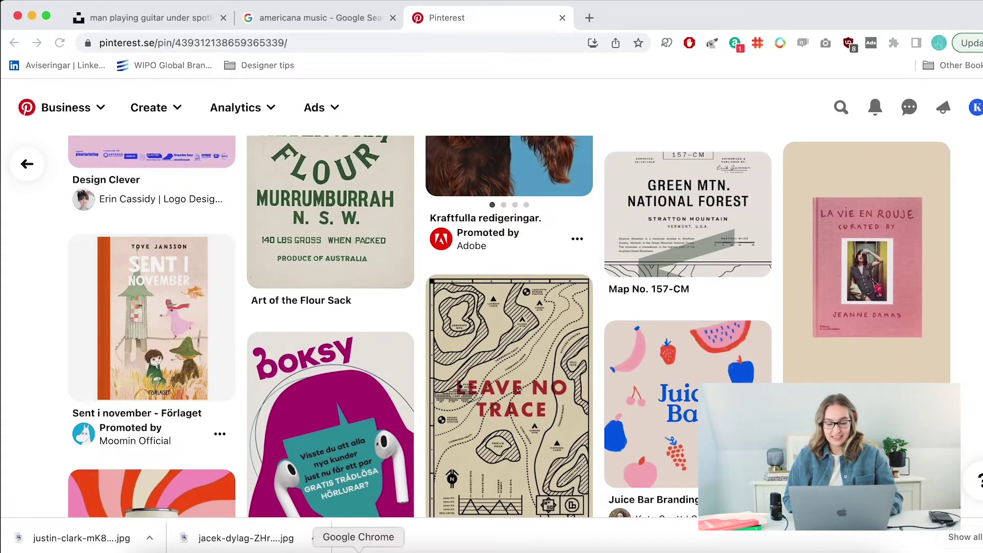
{"action": "left_click", "coordinate": [171, 17]}
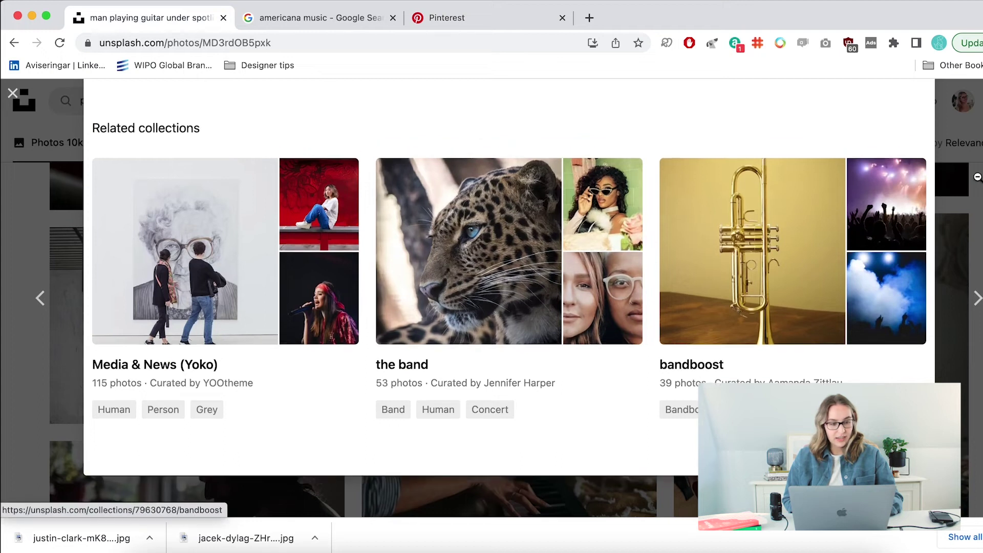
{"action": "left_click", "coordinate": [977, 177]}
{"action": "left_click", "coordinate": [218, 108]}
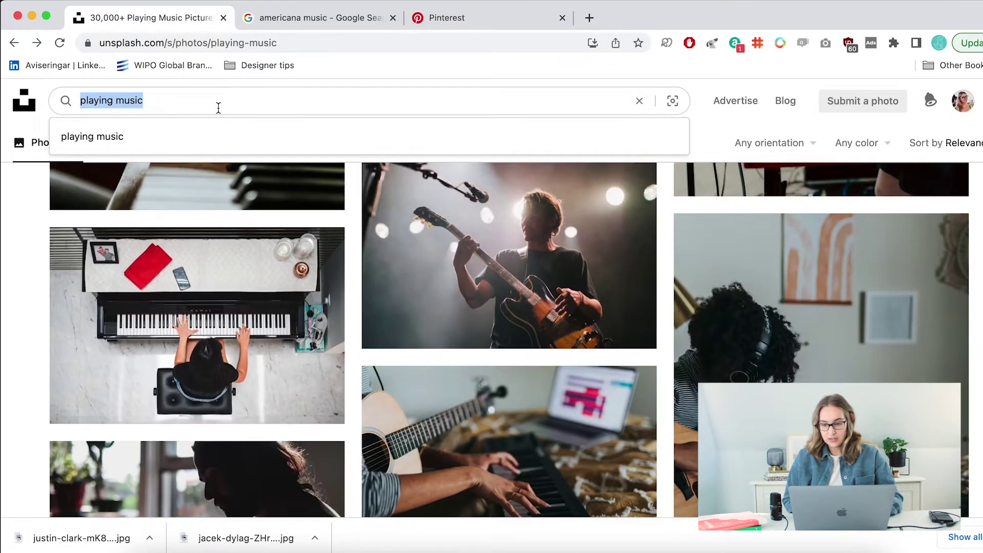
{"action": "type", "text": "guitar"}
{"action": "key", "text": "Return"}
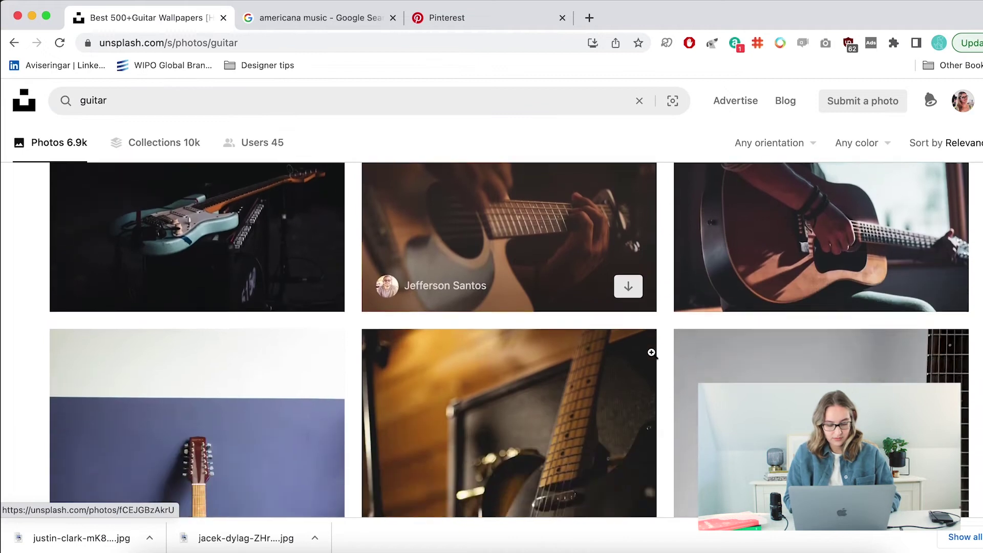
Open the photo of the half-cropped brown acoustic guitar against a light grey wall and copy the image
{"action": "scroll", "coordinate": [650, 351], "scroll_direction": "down", "scroll_amount": 3}
{"action": "left_click", "coordinate": [771, 337]}
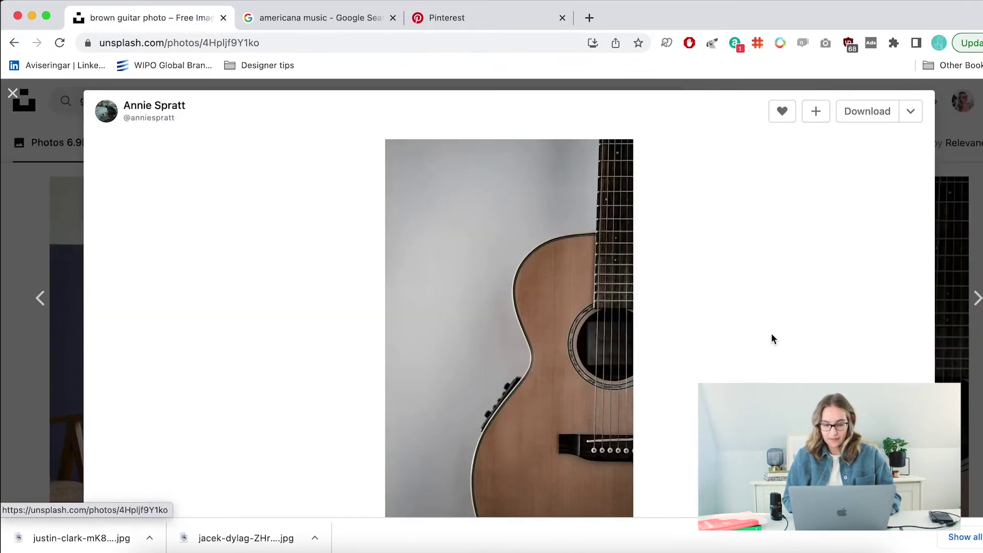
{"action": "right_click", "coordinate": [536, 319]}
{"action": "left_click", "coordinate": [562, 361]}
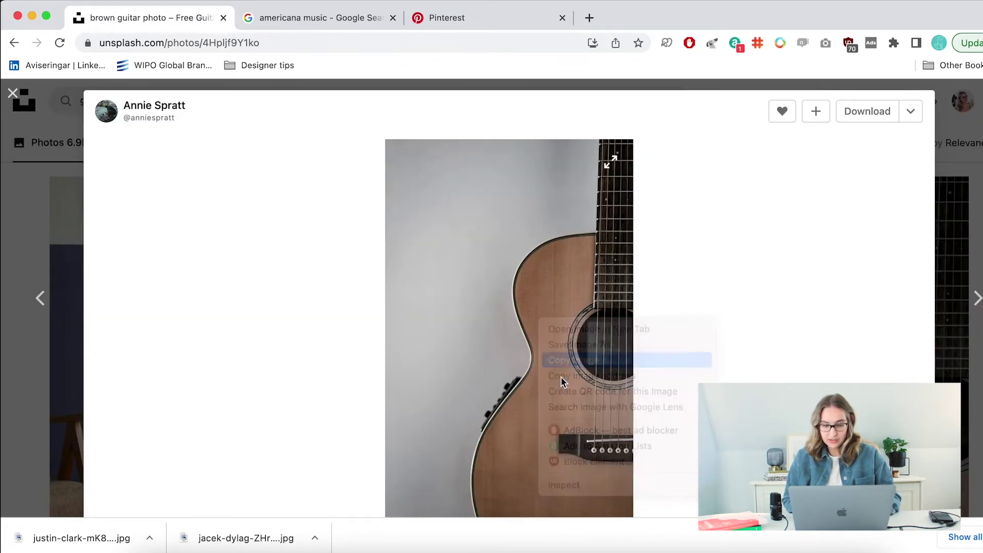
Paste the copied guitar photo into the Illustrator poster document and position it beside the tree silhouette
{"action": "left_click", "coordinate": [483, 549]}
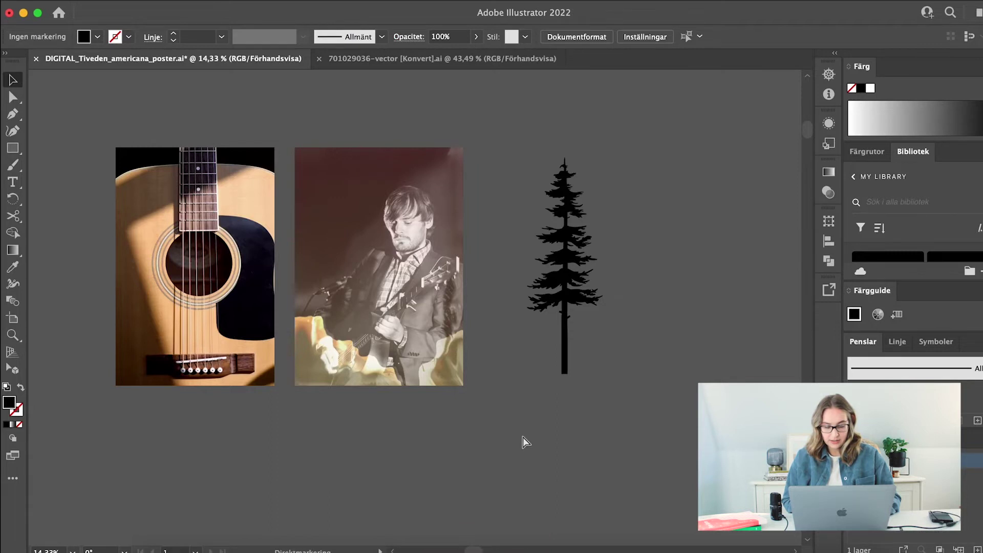
{"action": "key", "text": "super+v"}
{"action": "scroll", "coordinate": [522, 435], "scroll_direction": "right", "scroll_amount": 5}
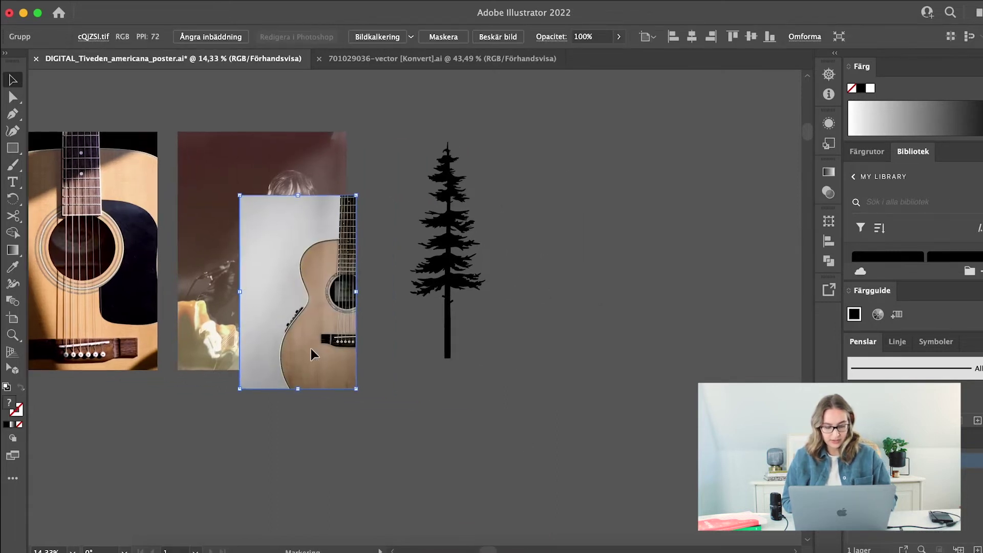
{"action": "left_click_drag", "start_coordinate": [311, 353], "coordinate": [609, 344]}
{"action": "left_click", "coordinate": [708, 350]}
{"action": "scroll", "coordinate": [707, 241], "scroll_direction": "up", "scroll_amount": 3}
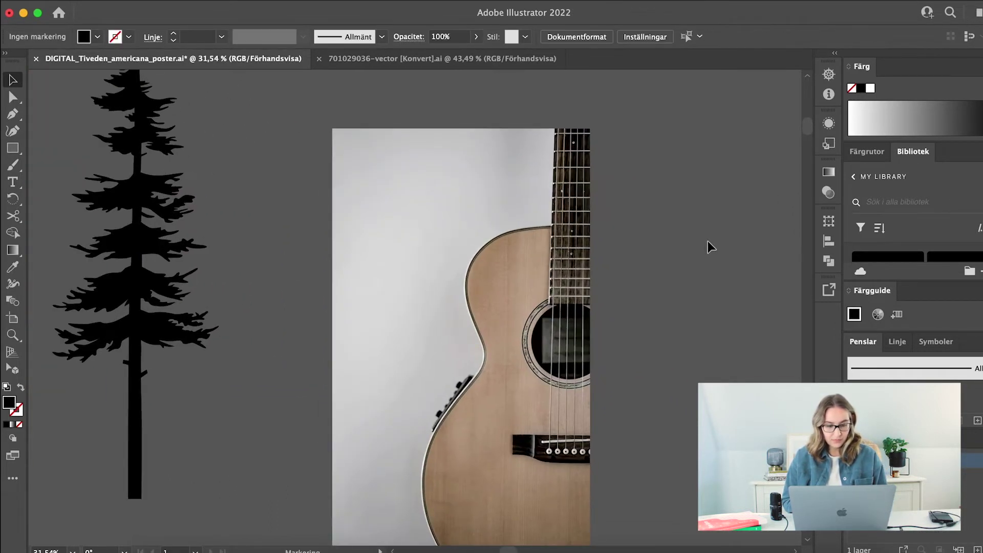
{"action": "scroll", "coordinate": [707, 242], "scroll_direction": "down", "scroll_amount": 2}
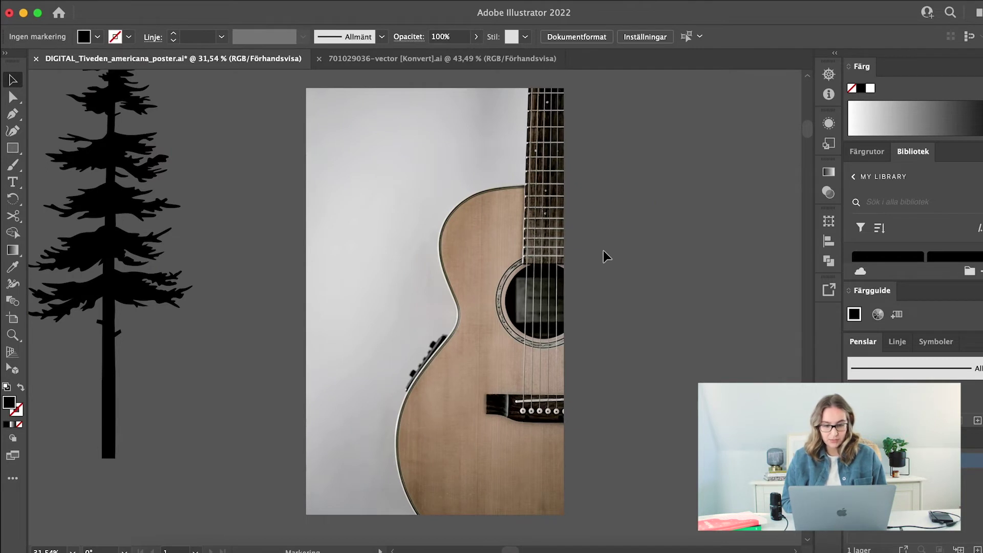
{"action": "left_click_drag", "start_coordinate": [566, 259], "coordinate": [519, 277]}
{"action": "scroll", "coordinate": [625, 321], "scroll_direction": "down", "scroll_amount": 2}
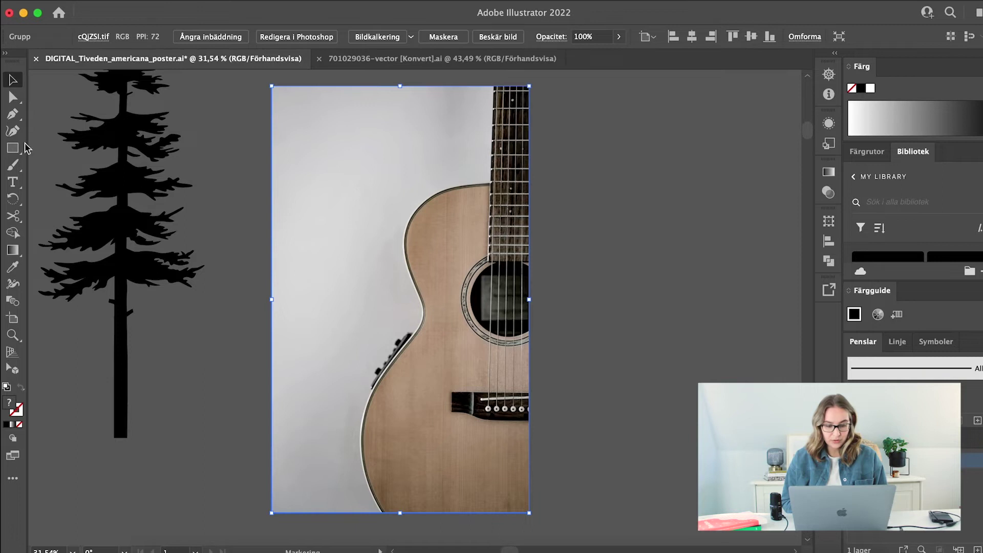
{"action": "left_click", "coordinate": [13, 114]}
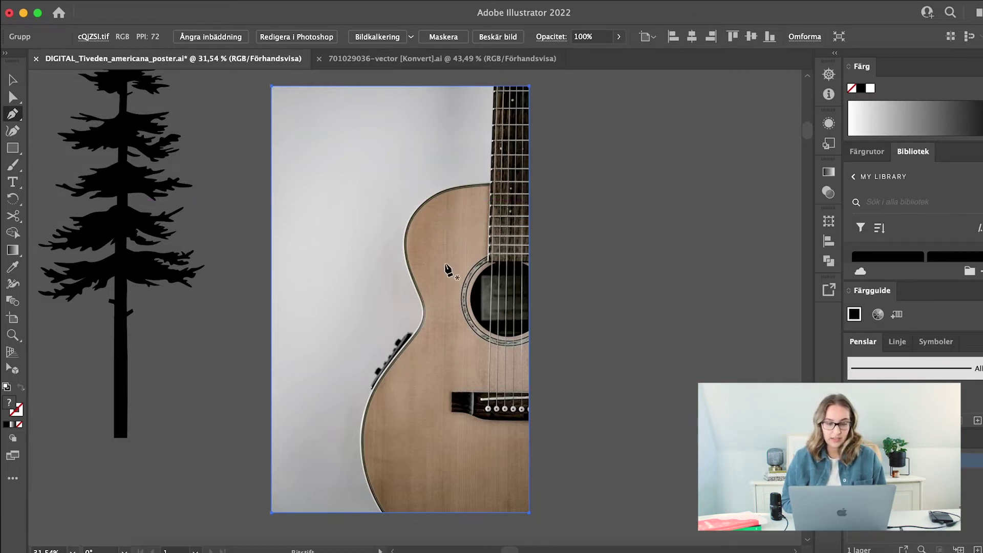
{"action": "left_click", "coordinate": [12, 148]}
{"action": "left_click", "coordinate": [65, 168]}
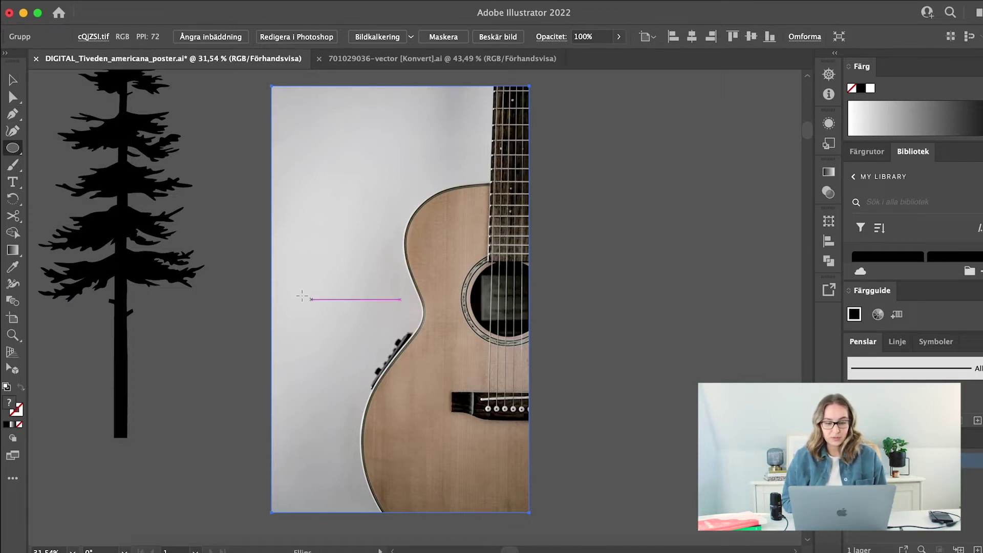
Image Trace the half-cropped guitar photo into black and white with the Standard preset and inspect the tracing up close
{"action": "left_click", "coordinate": [12, 81]}
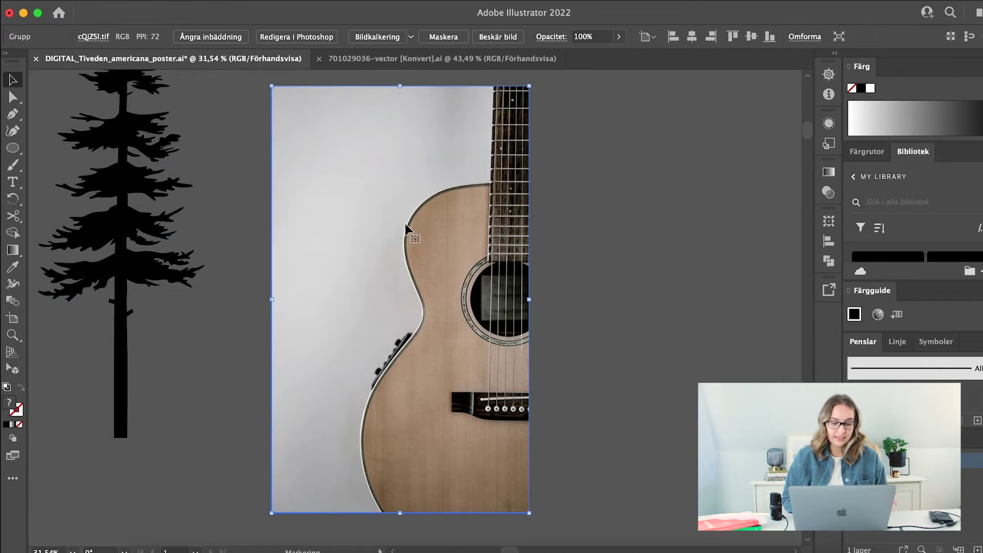
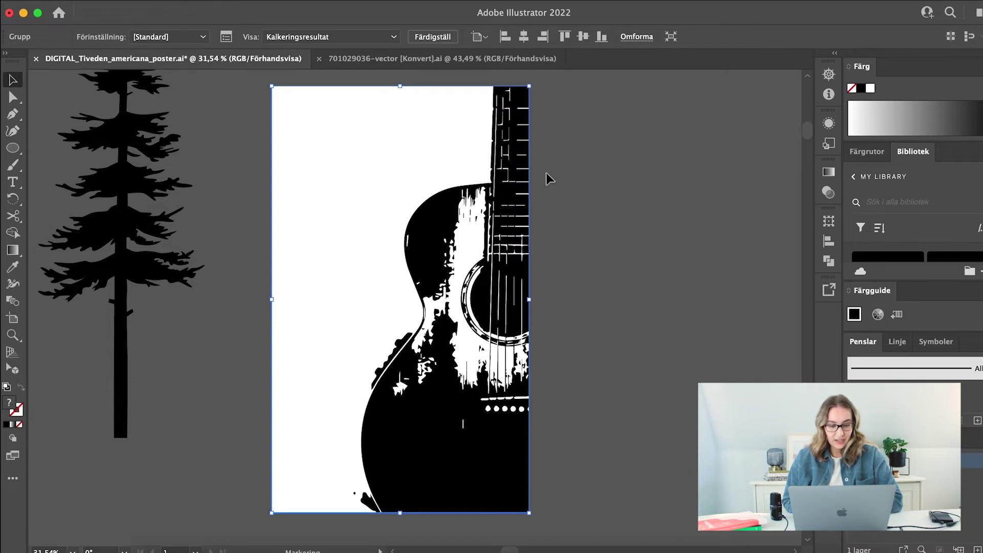
{"action": "scroll", "coordinate": [534, 149], "scroll_direction": "up", "scroll_amount": 5}
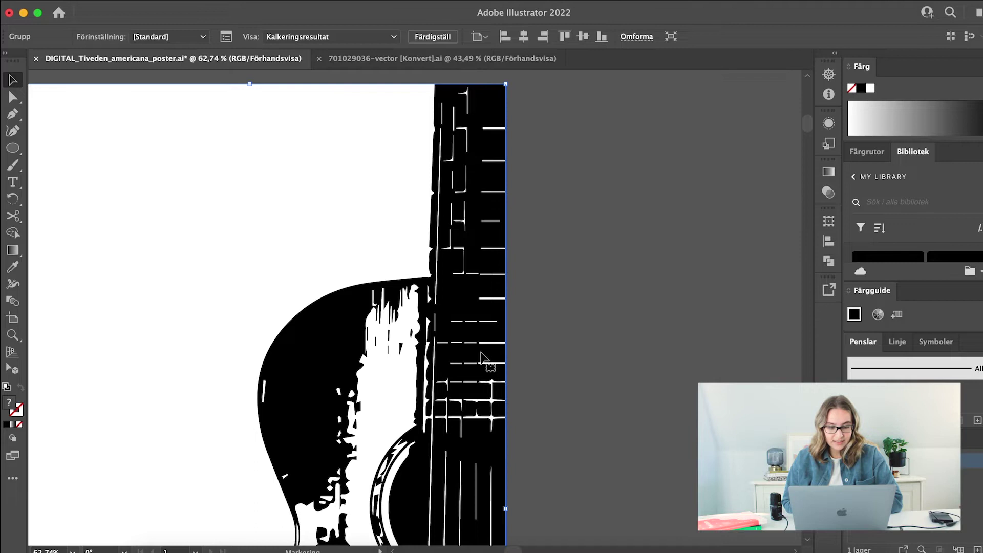
{"action": "scroll", "coordinate": [481, 359], "scroll_direction": "down", "scroll_amount": 8}
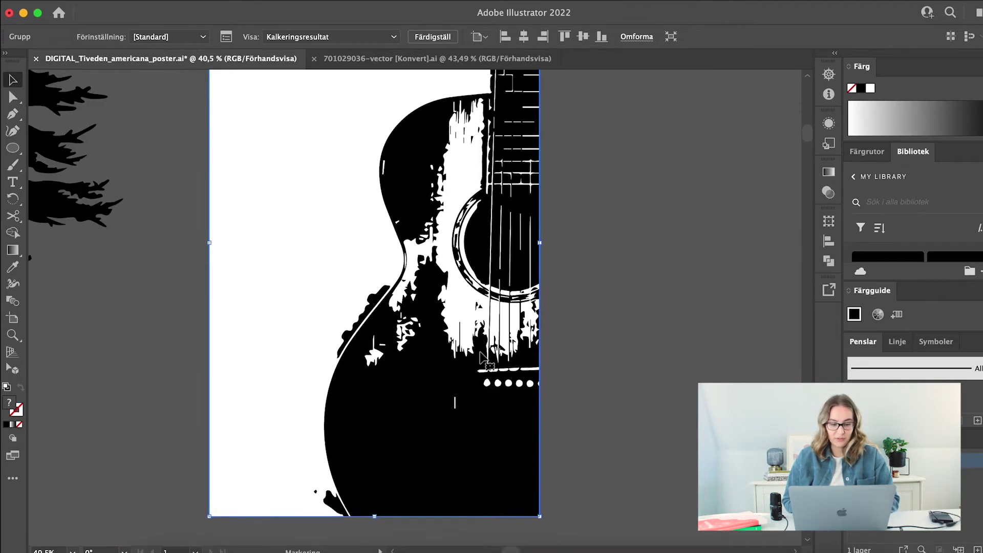
Try the Svartvit logotyp tracing preset on the guitar and return the tracing to the [Standard] preset
{"action": "scroll", "coordinate": [484, 358], "scroll_direction": "down", "scroll_amount": 3}
{"action": "scroll", "coordinate": [484, 358], "scroll_direction": "left", "scroll_amount": 1}
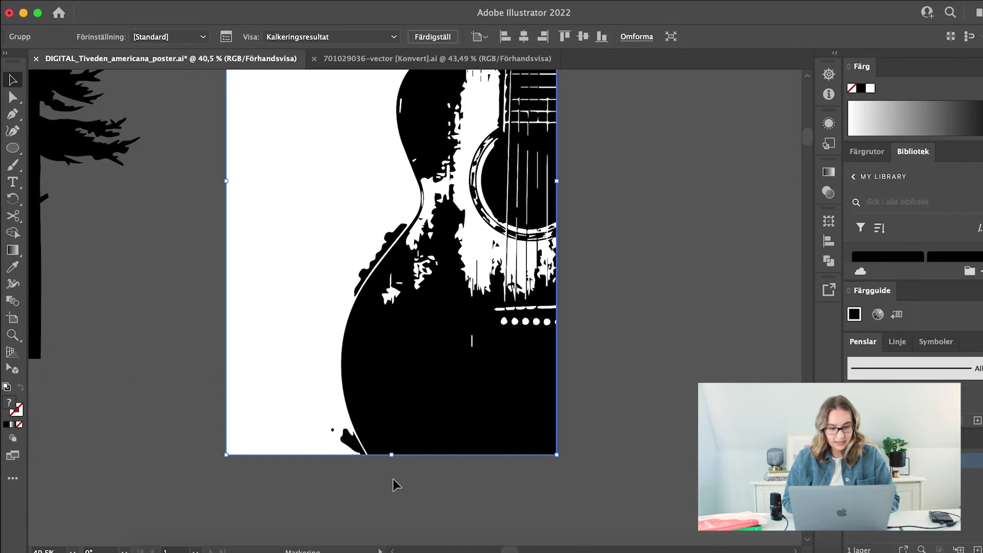
{"action": "scroll", "coordinate": [392, 478], "scroll_direction": "right", "scroll_amount": 3}
{"action": "scroll", "coordinate": [405, 128], "scroll_direction": "down", "scroll_amount": 3}
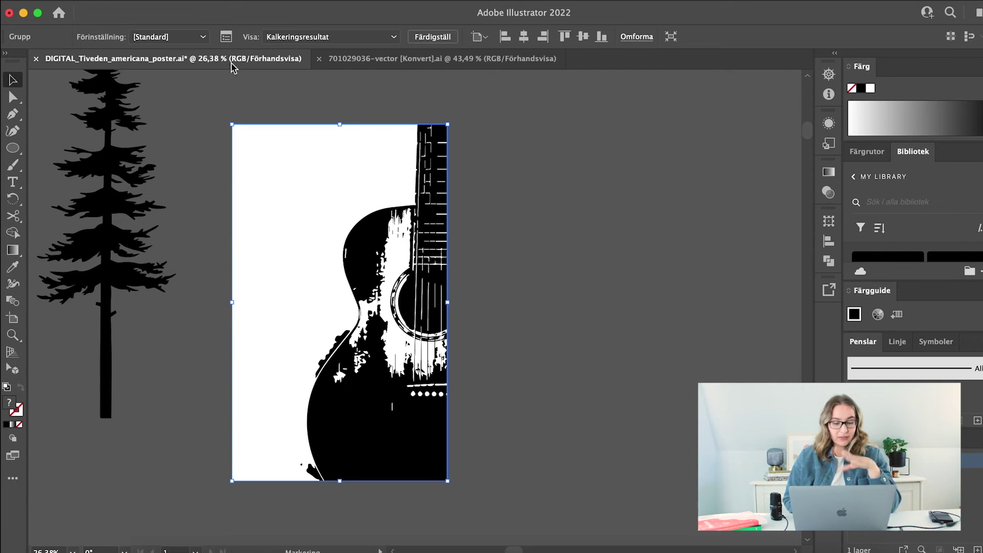
{"action": "left_click", "coordinate": [204, 37]}
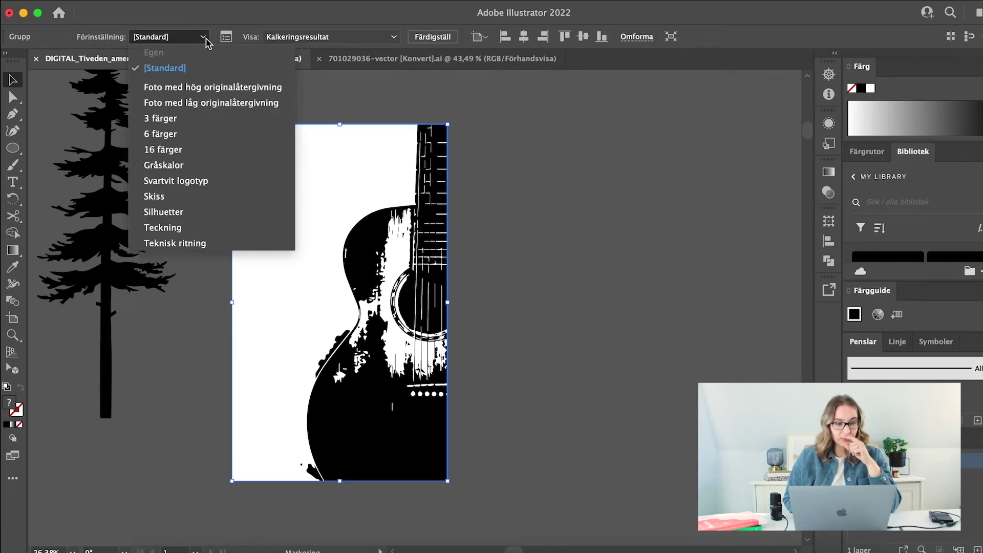
{"action": "left_click", "coordinate": [189, 182]}
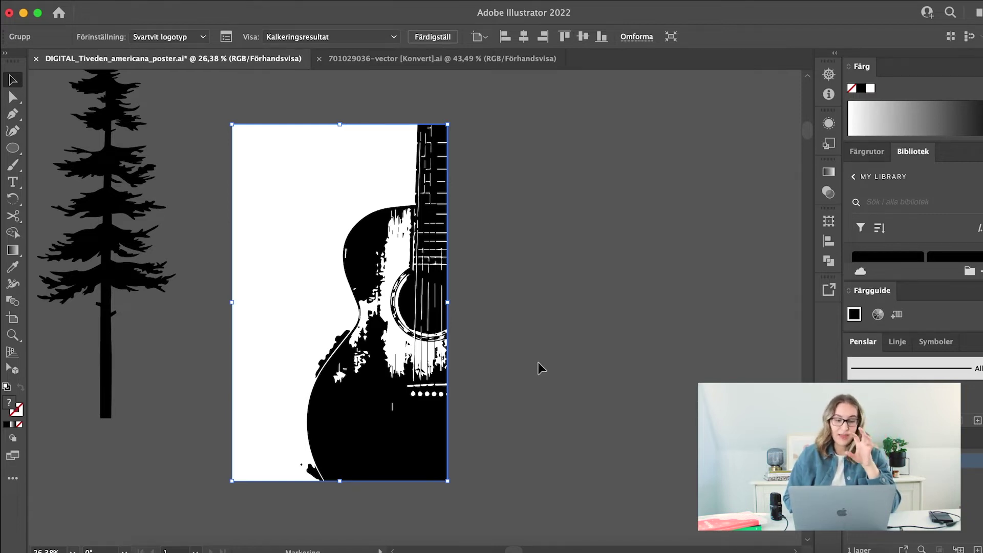
{"action": "left_click", "coordinate": [188, 37]}
{"action": "left_click", "coordinate": [187, 68]}
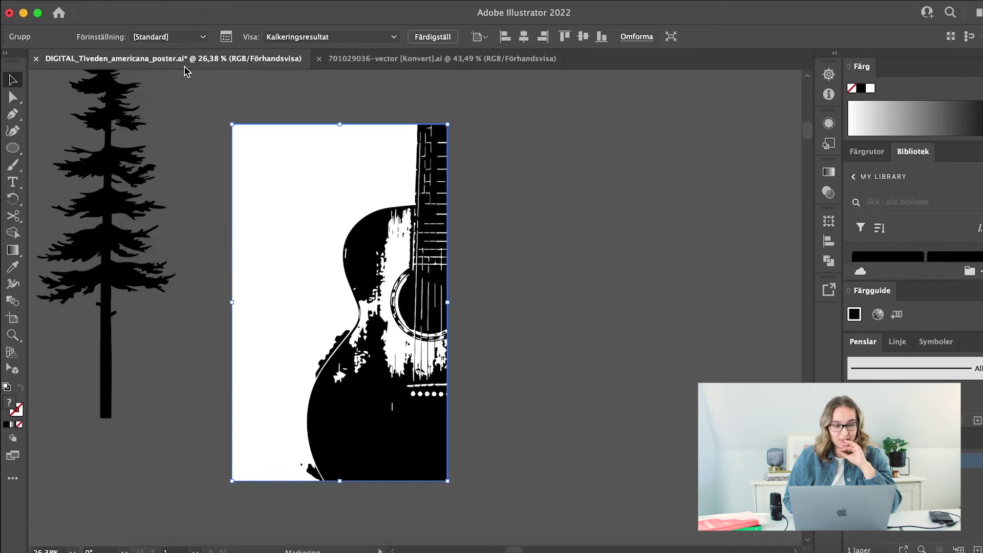
Expand the guitar tracing into editable vector paths and ungroup the result
{"action": "left_click", "coordinate": [440, 37]}
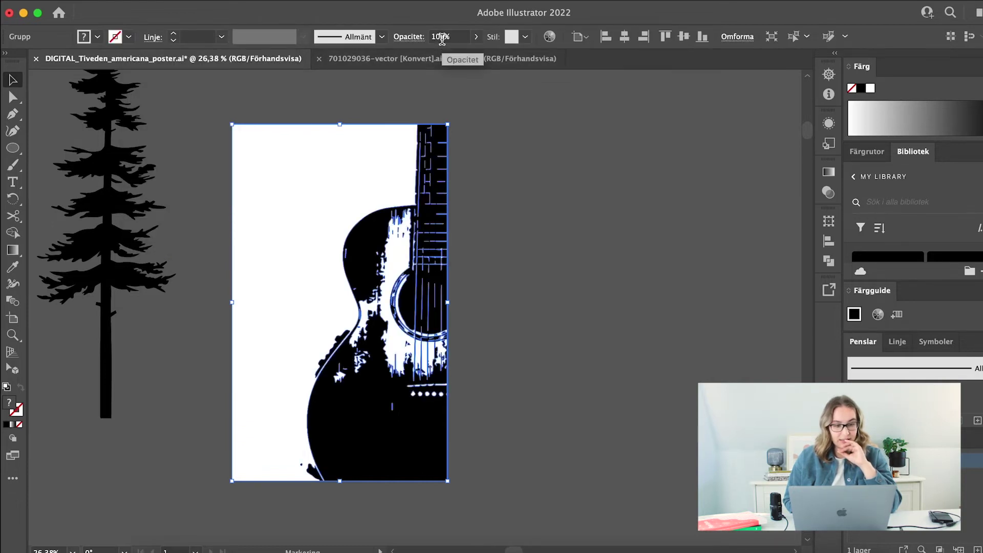
{"action": "right_click", "coordinate": [429, 257]}
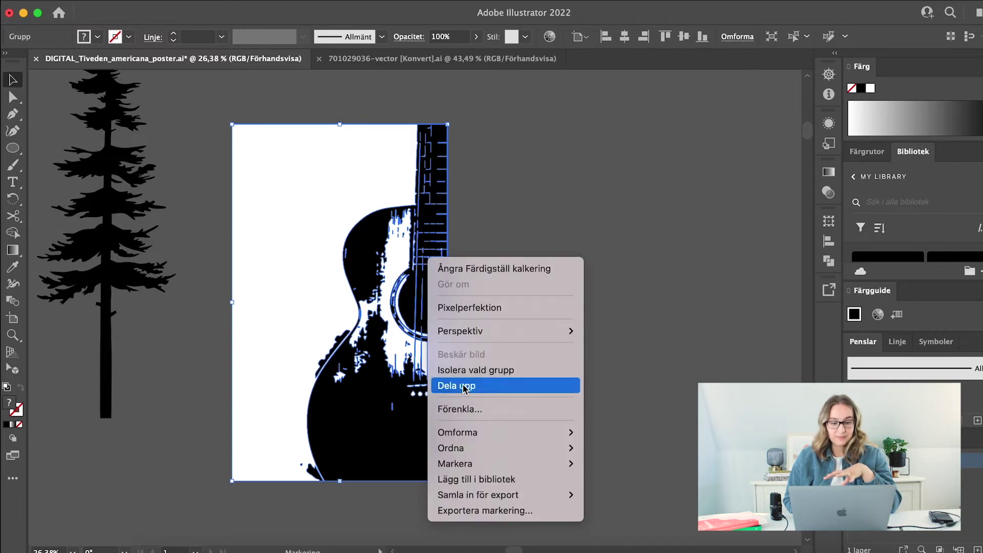
{"action": "left_click", "coordinate": [501, 383]}
{"action": "left_click", "coordinate": [513, 300]}
{"action": "left_click", "coordinate": [364, 205]}
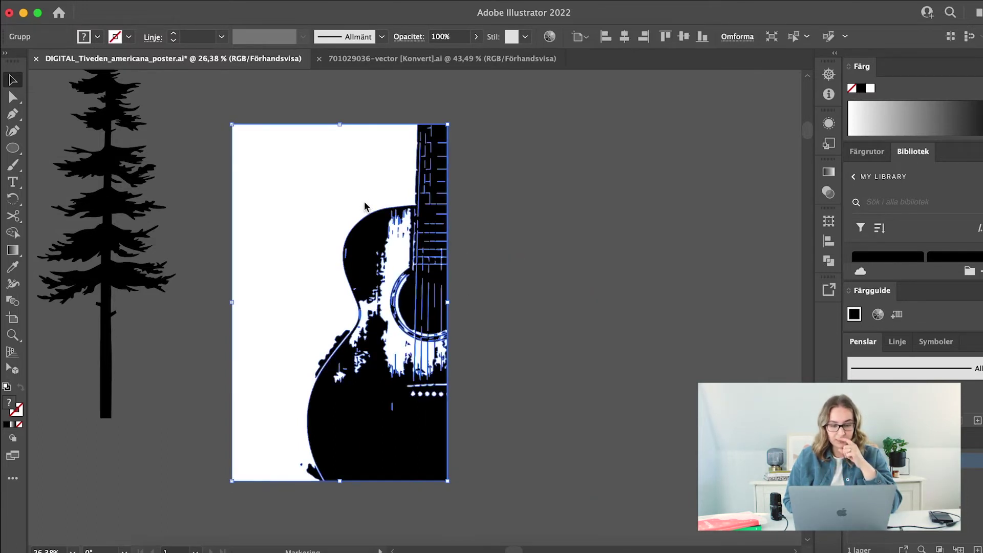
Ungroup the guitar paths once more and delete the white background shape around the guitar
{"action": "right_click", "coordinate": [365, 205]}
{"action": "left_click", "coordinate": [399, 332]}
{"action": "left_click", "coordinate": [357, 164]}
{"action": "key", "text": "Delete"}
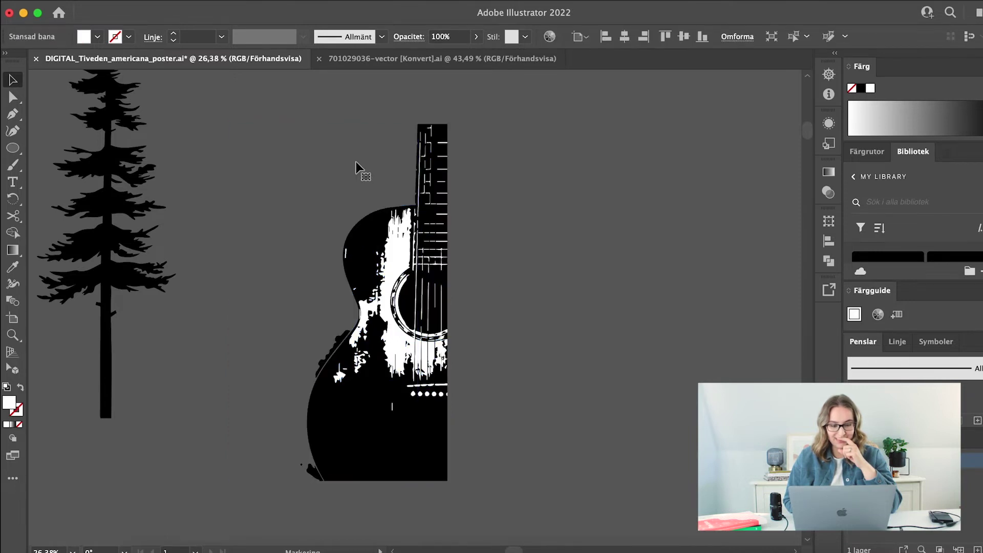
Recolor the large white highlight on the guitar's upper body with black sampled from the body
{"action": "left_click", "coordinate": [397, 256]}
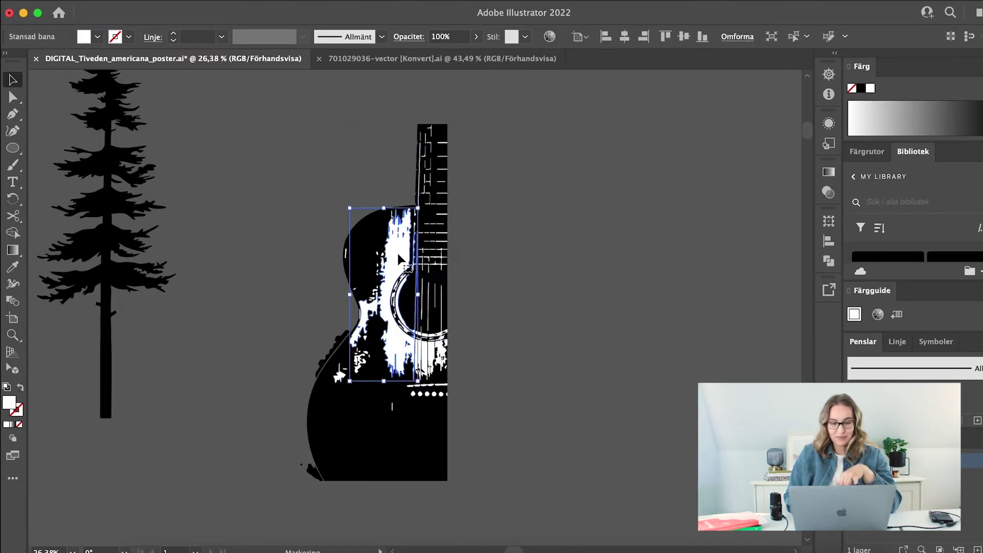
{"action": "scroll", "coordinate": [396, 251], "scroll_direction": "up", "scroll_amount": 3}
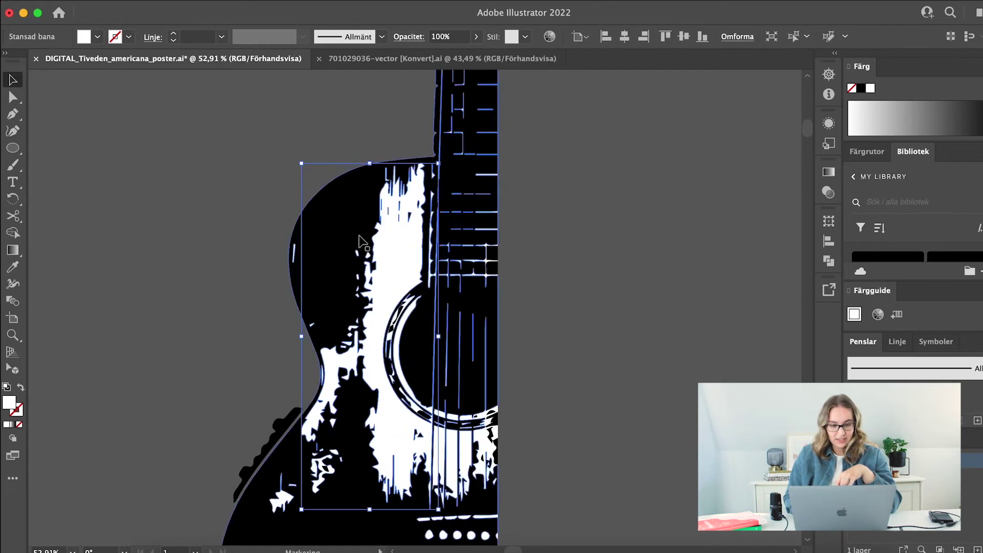
{"action": "key", "text": "i"}
{"action": "left_click", "coordinate": [348, 214]}
{"action": "left_click", "coordinate": [13, 79]}
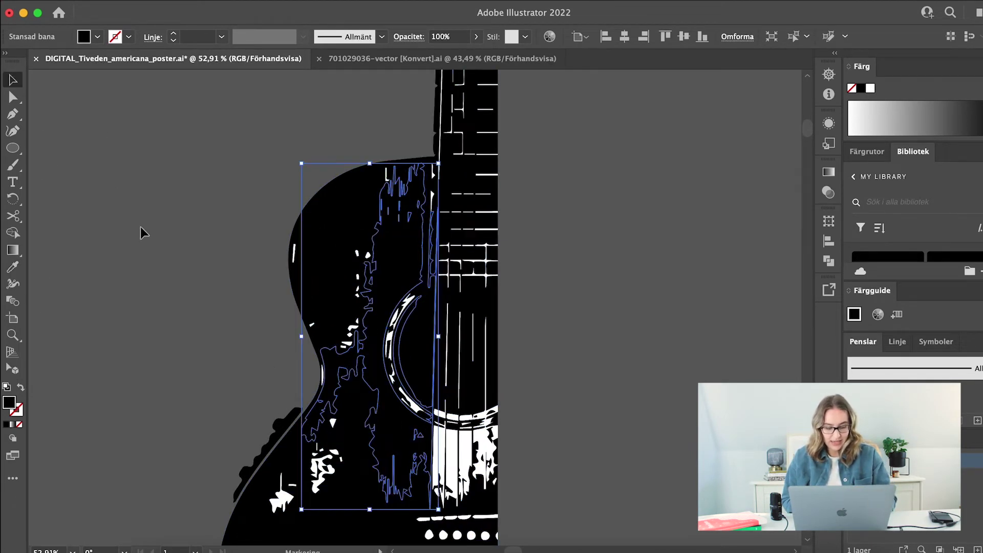
{"action": "left_click", "coordinate": [151, 238]}
Recolor the white areas below the sound hole, between the strings, with the guitar body's black
{"action": "scroll", "coordinate": [164, 252], "scroll_direction": "down", "scroll_amount": 1}
{"action": "scroll", "coordinate": [164, 252], "scroll_direction": "down", "scroll_amount": 3}
{"action": "scroll", "coordinate": [450, 363], "scroll_direction": "up", "scroll_amount": 3}
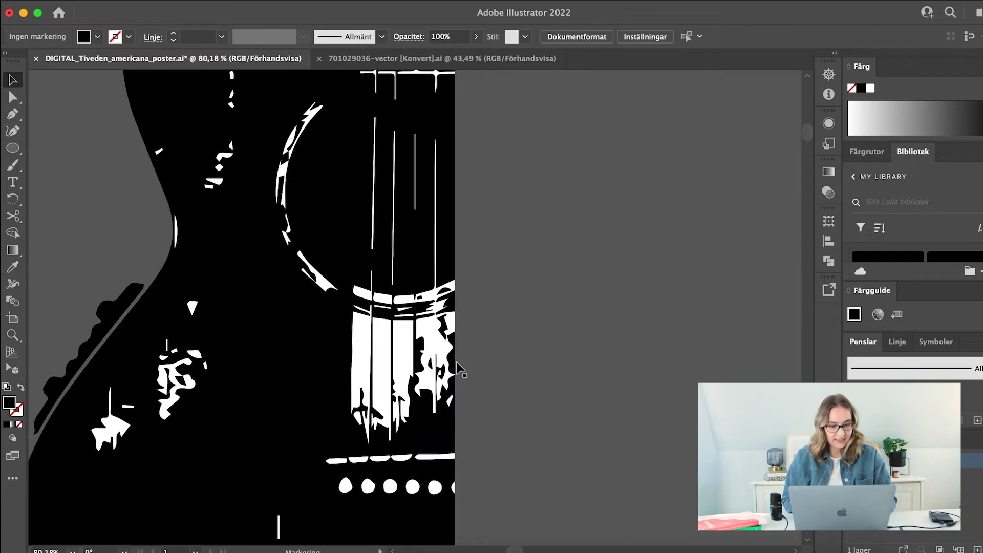
{"action": "left_click", "coordinate": [346, 340]}
{"action": "left_click", "coordinate": [324, 339]}
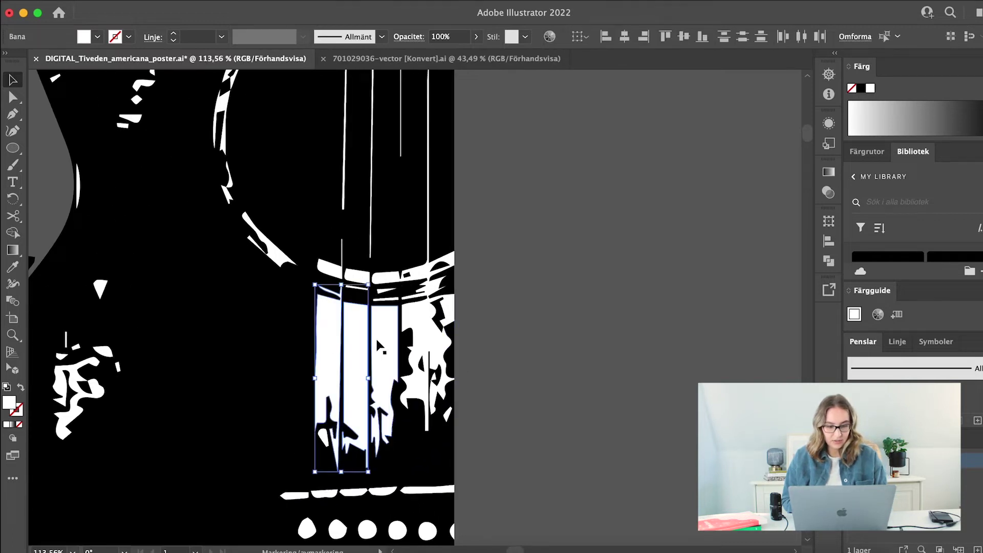
{"action": "left_click", "coordinate": [426, 321], "text": "shift"}
{"action": "key", "text": "i"}
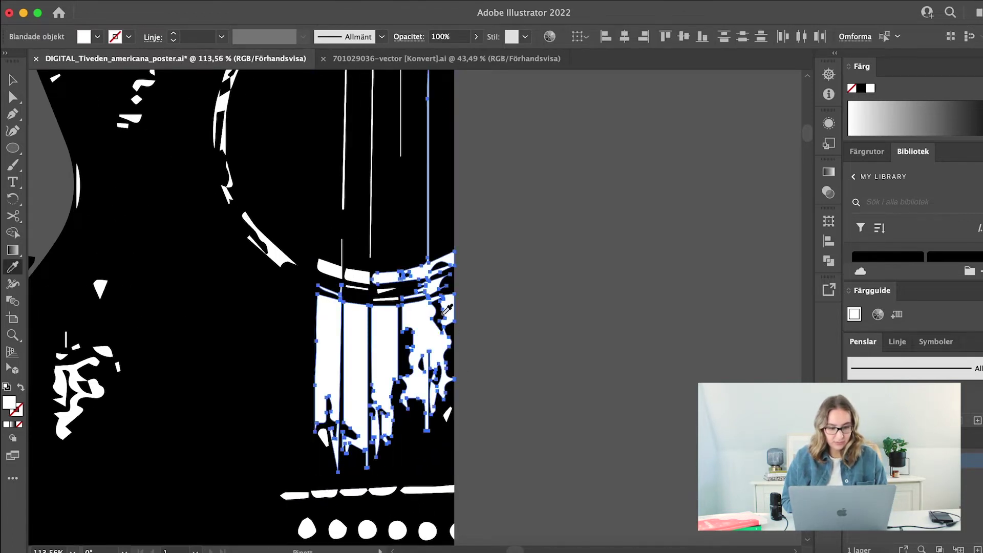
{"action": "left_click", "coordinate": [283, 342]}
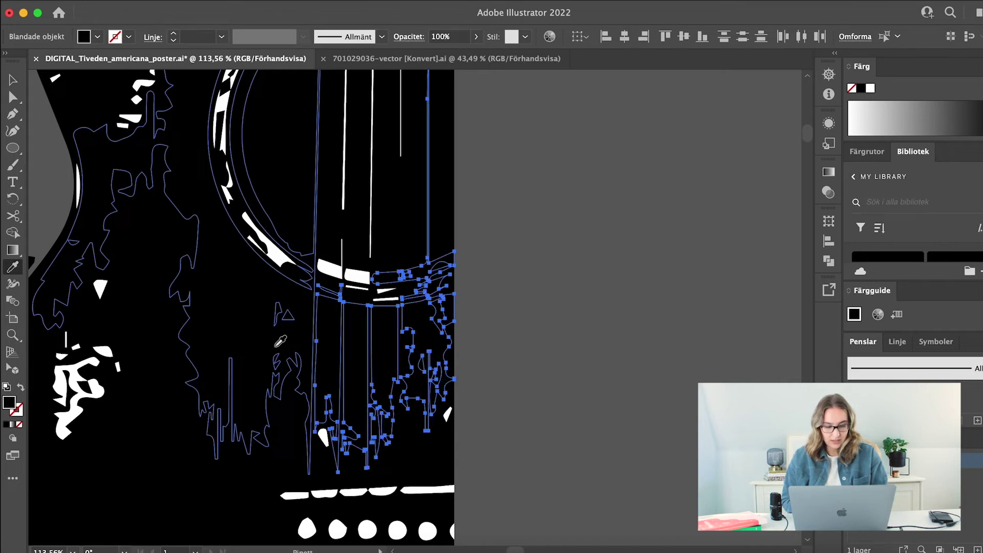
{"action": "scroll", "coordinate": [284, 343], "scroll_direction": "down", "scroll_amount": 5}
{"action": "left_click", "coordinate": [14, 79]}
{"action": "left_click", "coordinate": [151, 220]}
Examine the guitar silhouette's outline, frets, strings and sound hole up close and in full
{"action": "scroll", "coordinate": [151, 220], "scroll_direction": "left", "scroll_amount": 5}
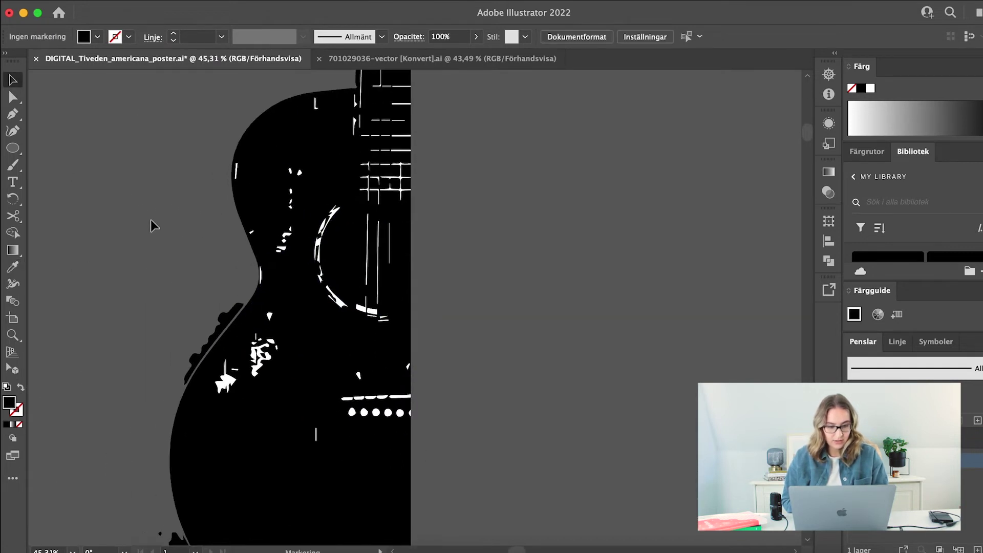
{"action": "scroll", "coordinate": [384, 315], "scroll_direction": "left", "scroll_amount": 5}
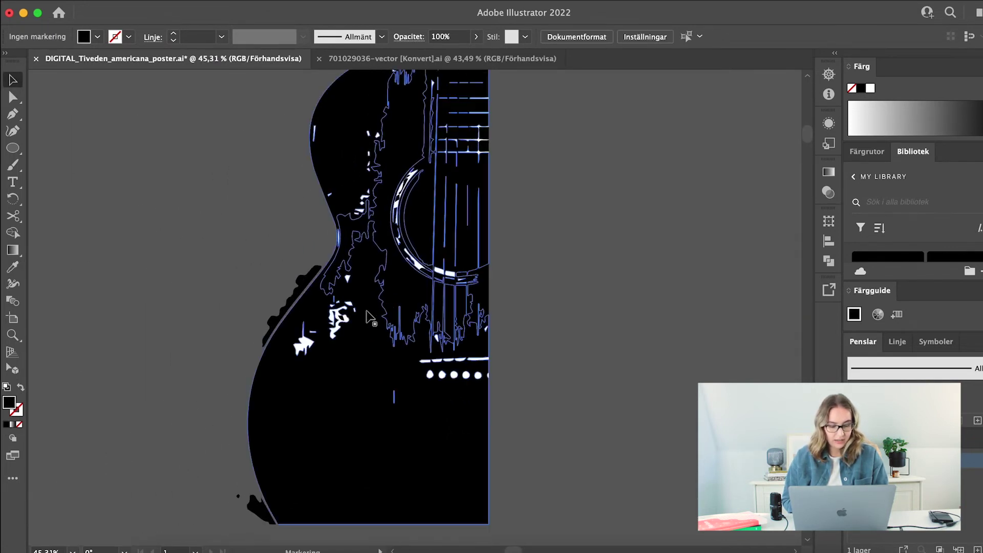
{"action": "scroll", "coordinate": [673, 379], "scroll_direction": "down", "scroll_amount": 3}
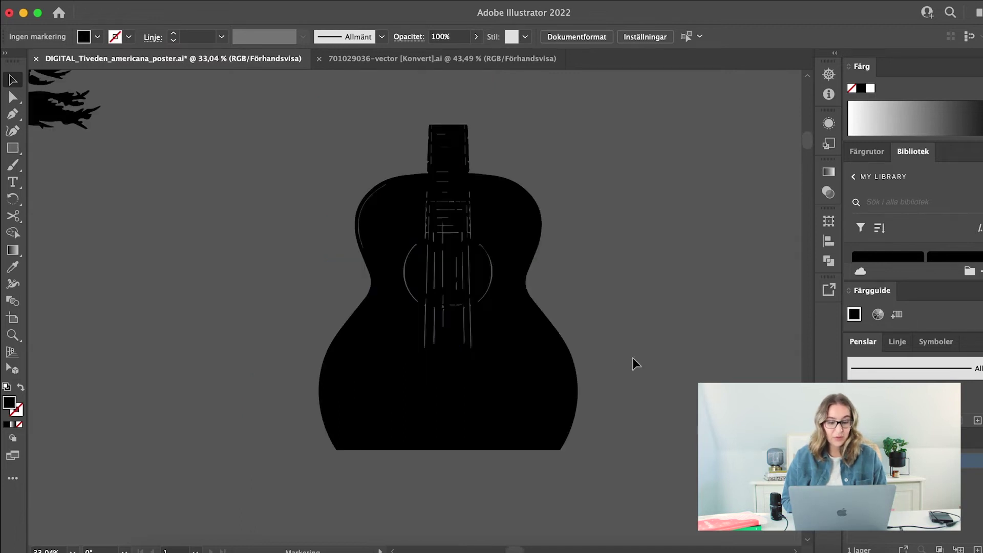
{"action": "scroll", "coordinate": [432, 312], "scroll_direction": "up", "scroll_amount": 5}
{"action": "scroll", "coordinate": [431, 309], "scroll_direction": "up", "scroll_amount": 4}
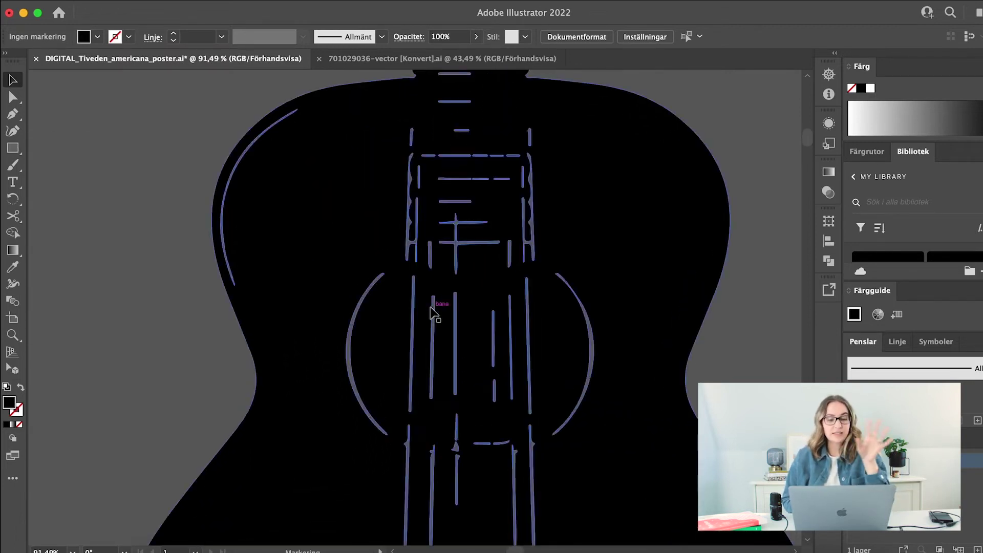
{"action": "scroll", "coordinate": [125, 288], "scroll_direction": "up", "scroll_amount": 1}
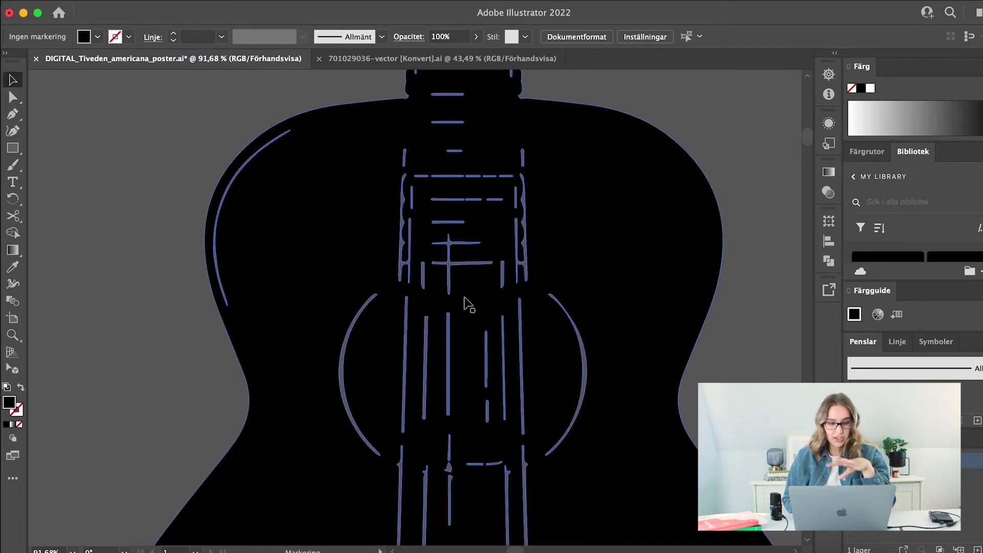
{"action": "scroll", "coordinate": [467, 303], "scroll_direction": "down", "scroll_amount": 2}
{"action": "scroll", "coordinate": [465, 303], "scroll_direction": "up", "scroll_amount": 1}
{"action": "scroll", "coordinate": [467, 296], "scroll_direction": "down", "scroll_amount": 2}
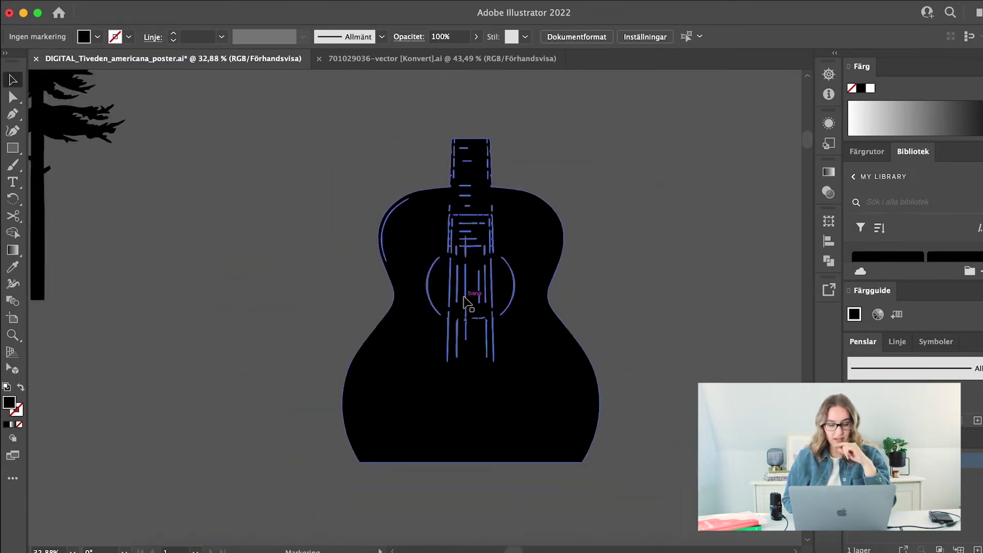
{"action": "scroll", "coordinate": [468, 259], "scroll_direction": "up", "scroll_amount": 5}
{"action": "scroll", "coordinate": [497, 293], "scroll_direction": "down", "scroll_amount": 5}
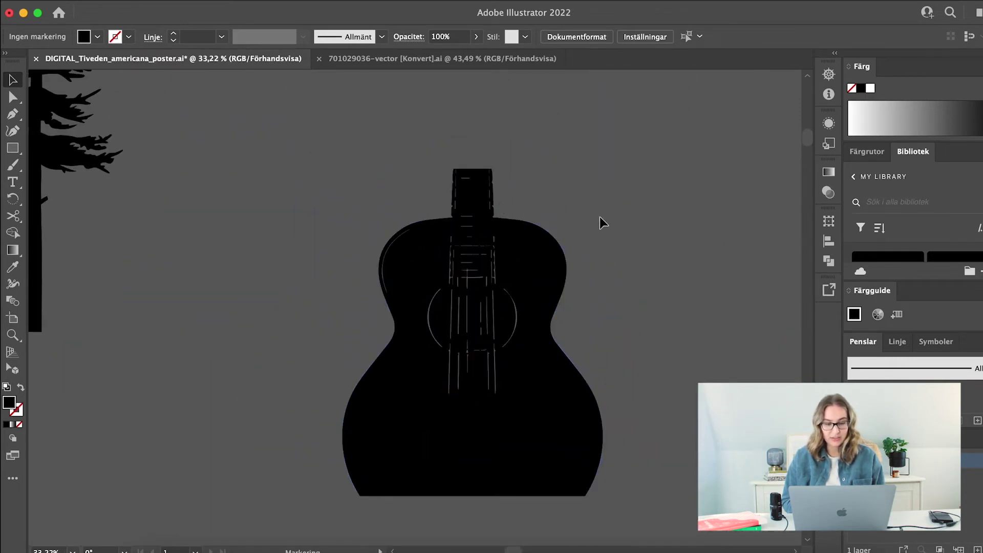
{"action": "scroll", "coordinate": [600, 217], "scroll_direction": "left", "scroll_amount": 2}
{"action": "scroll", "coordinate": [287, 210], "scroll_direction": "down", "scroll_amount": 3}
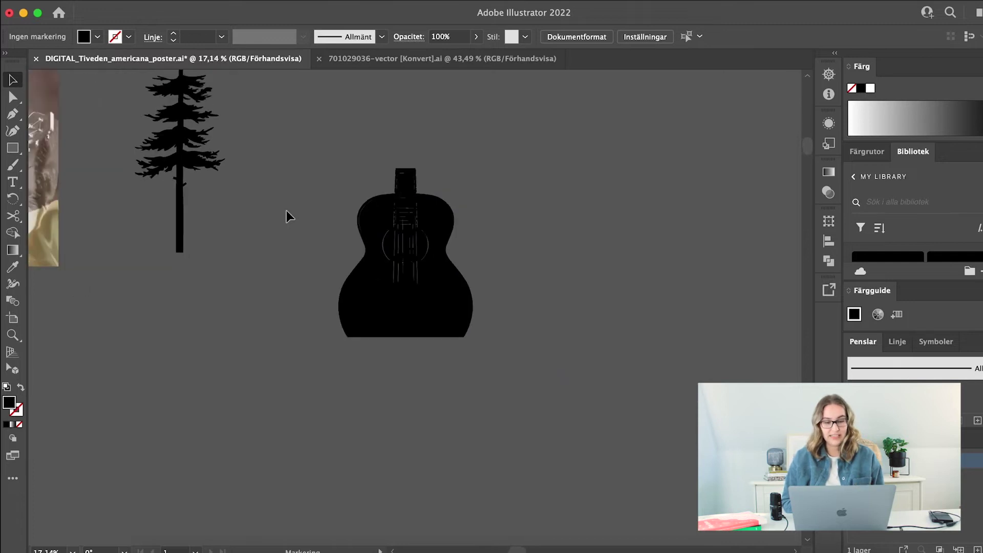
Combine the tree and guitar silhouettes, centring the tree above the guitar with its trunk over the guitar neck
{"action": "left_click_drag", "start_coordinate": [486, 298], "coordinate": [397, 299]}
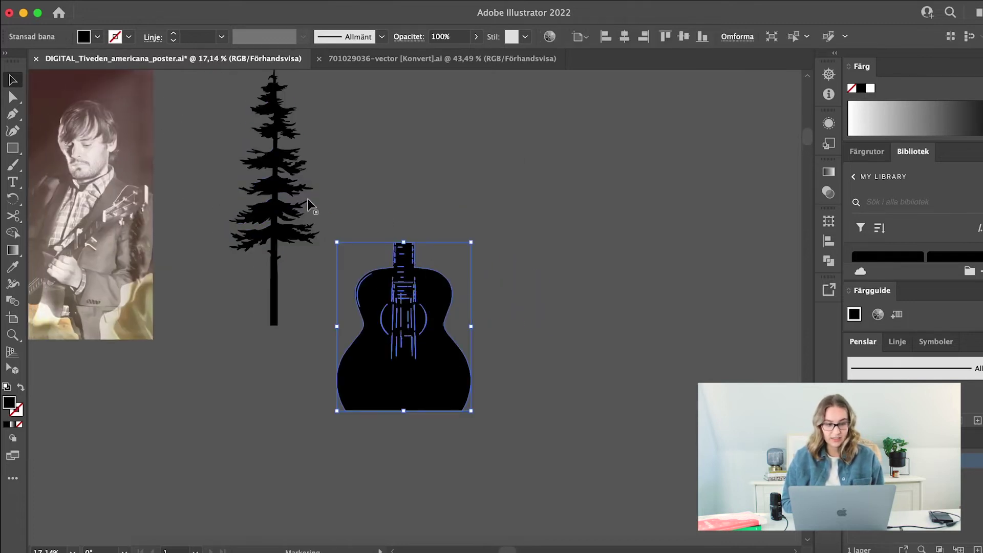
{"action": "left_click_drag", "start_coordinate": [271, 205], "coordinate": [400, 216]}
{"action": "left_click_drag", "start_coordinate": [440, 304], "coordinate": [549, 389]}
{"action": "scroll", "coordinate": [549, 388], "scroll_direction": "up", "scroll_amount": 3}
{"action": "scroll", "coordinate": [549, 388], "scroll_direction": "left", "scroll_amount": 1}
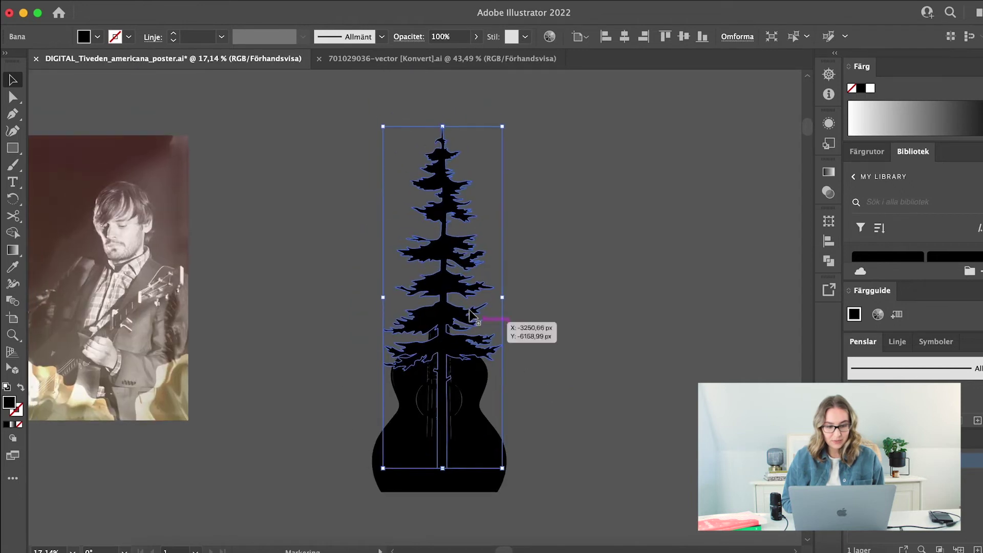
{"action": "left_click_drag", "start_coordinate": [447, 278], "coordinate": [443, 254]}
{"action": "left_click", "coordinate": [541, 265]}
Examine the combined tree-and-guitar silhouette beside the two photos and check the guitar's line details up close
{"action": "scroll", "coordinate": [541, 265], "scroll_direction": "down", "scroll_amount": 3}
{"action": "scroll", "coordinate": [542, 266], "scroll_direction": "left", "scroll_amount": 2}
{"action": "scroll", "coordinate": [542, 266], "scroll_direction": "down", "scroll_amount": 1}
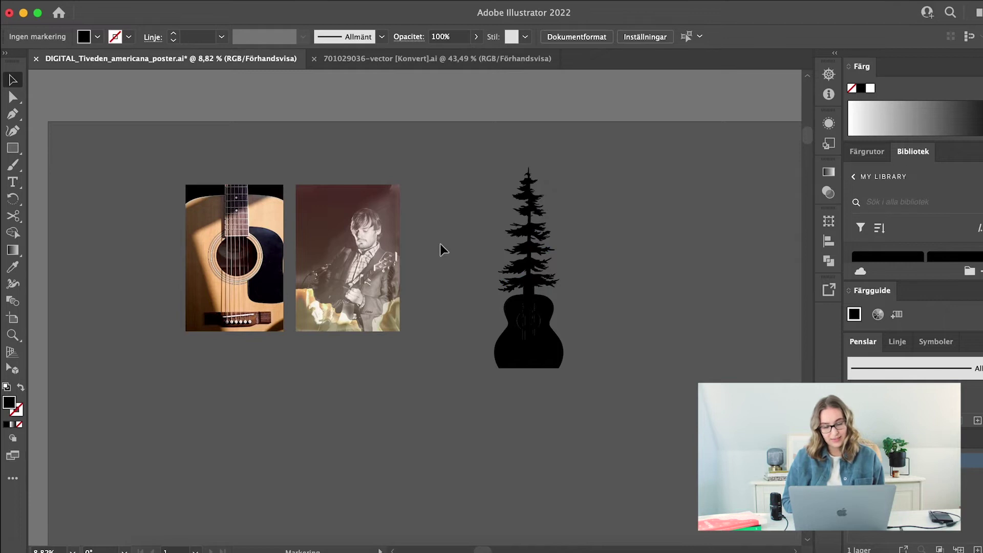
{"action": "scroll", "coordinate": [529, 359], "scroll_direction": "up", "scroll_amount": 5}
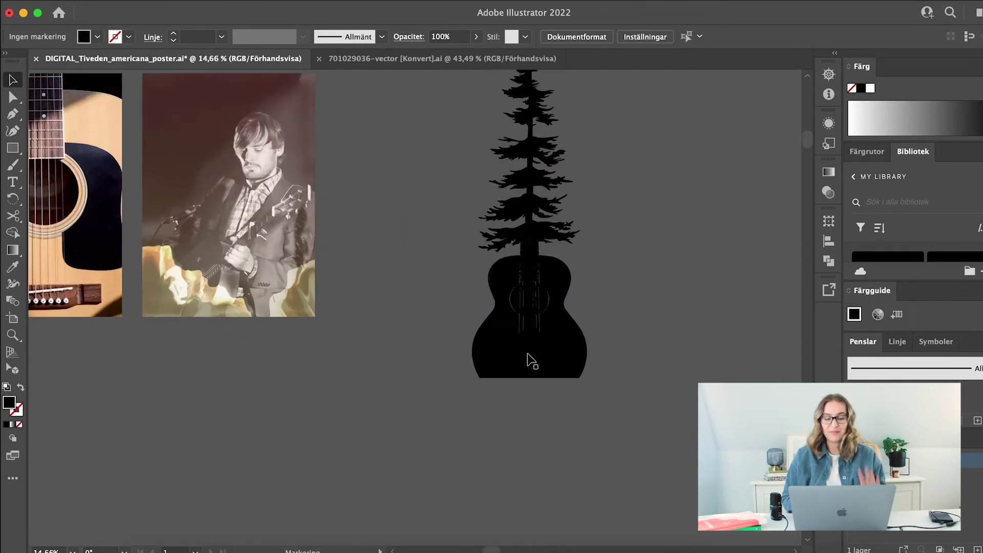
{"action": "scroll", "coordinate": [525, 357], "scroll_direction": "up", "scroll_amount": 2}
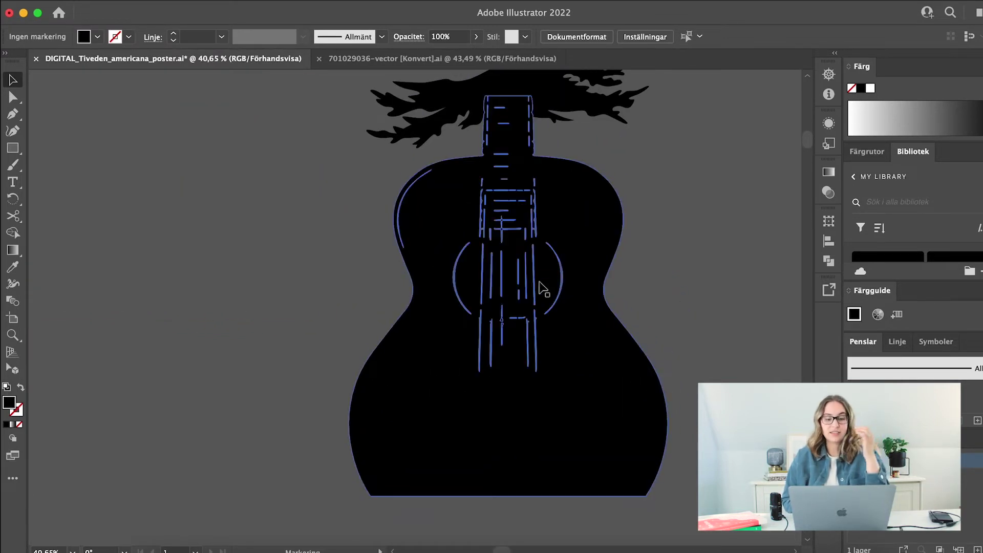
{"action": "scroll", "coordinate": [533, 279], "scroll_direction": "up", "scroll_amount": 3}
{"action": "scroll", "coordinate": [533, 278], "scroll_direction": "up", "scroll_amount": 1}
{"action": "scroll", "coordinate": [527, 338], "scroll_direction": "down", "scroll_amount": 6}
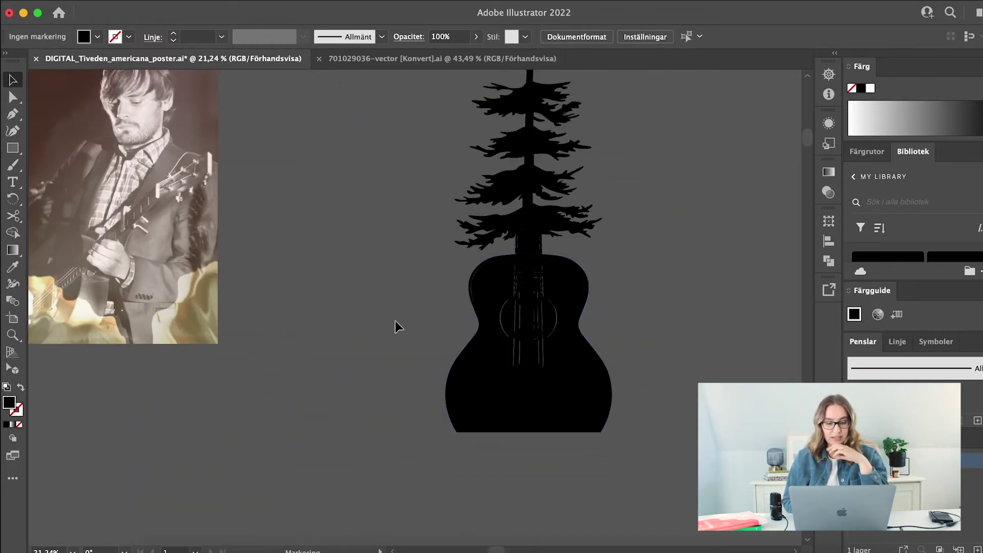
{"action": "scroll", "coordinate": [579, 341], "scroll_direction": "up", "scroll_amount": 6}
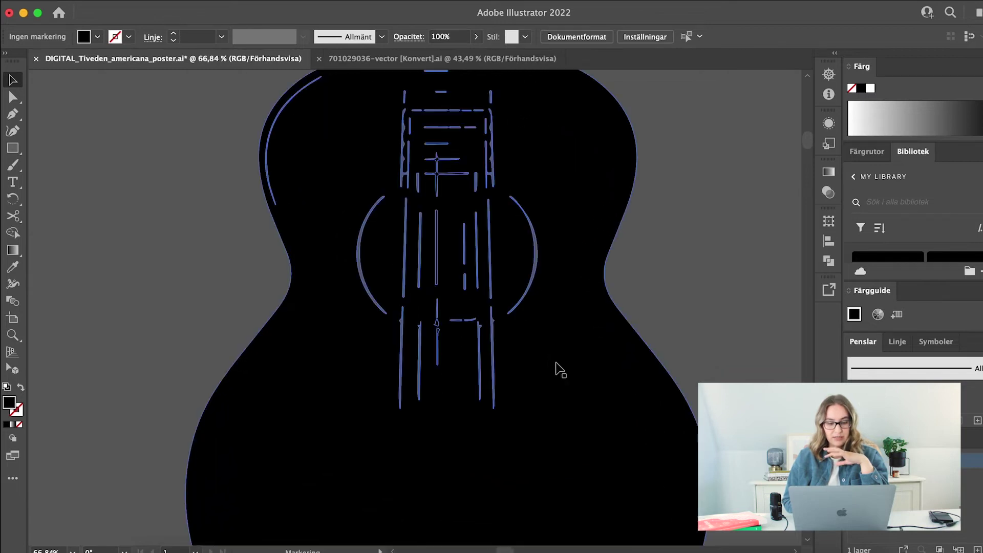
{"action": "scroll", "coordinate": [522, 371], "scroll_direction": "down", "scroll_amount": 7}
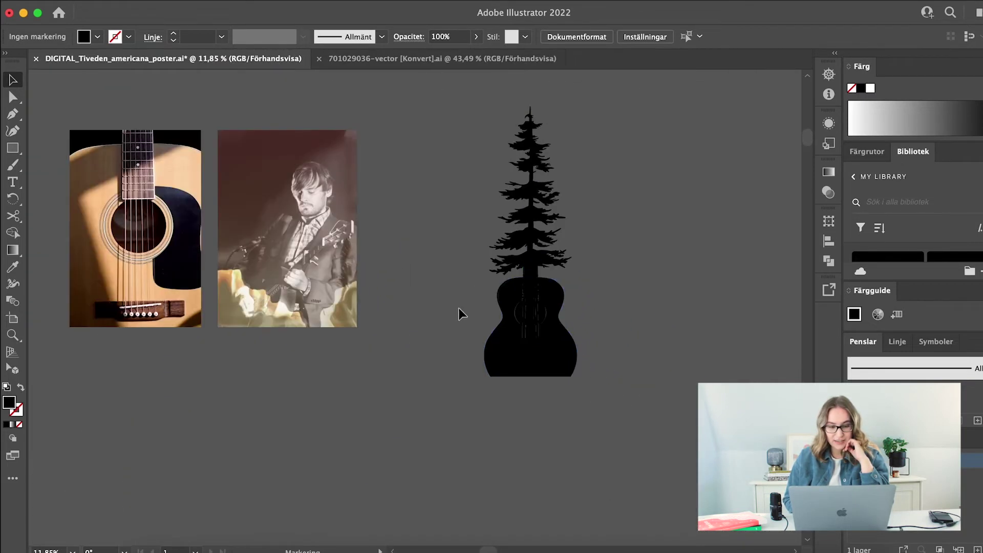
Delete the "Project Brief" heading above the Tiveden Americana text block
{"action": "scroll", "coordinate": [389, 295], "scroll_direction": "down", "scroll_amount": 5}
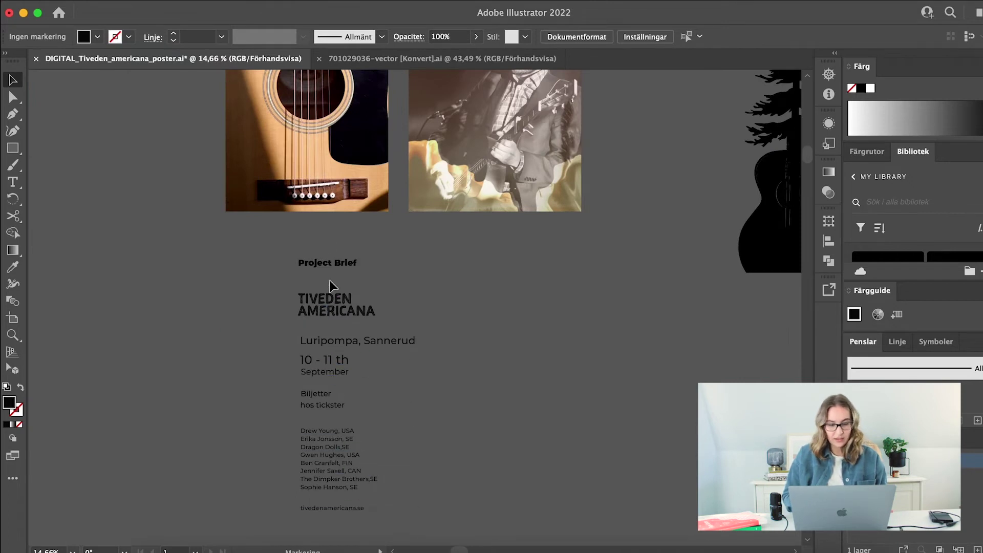
{"action": "left_click", "coordinate": [330, 263]}
{"action": "key", "text": "Delete"}
Move the "Tiveden Americana" title up beside the guitar photo and bring it to the front
{"action": "scroll", "coordinate": [331, 263], "scroll_direction": "up", "scroll_amount": 5}
{"action": "scroll", "coordinate": [330, 263], "scroll_direction": "up", "scroll_amount": 2}
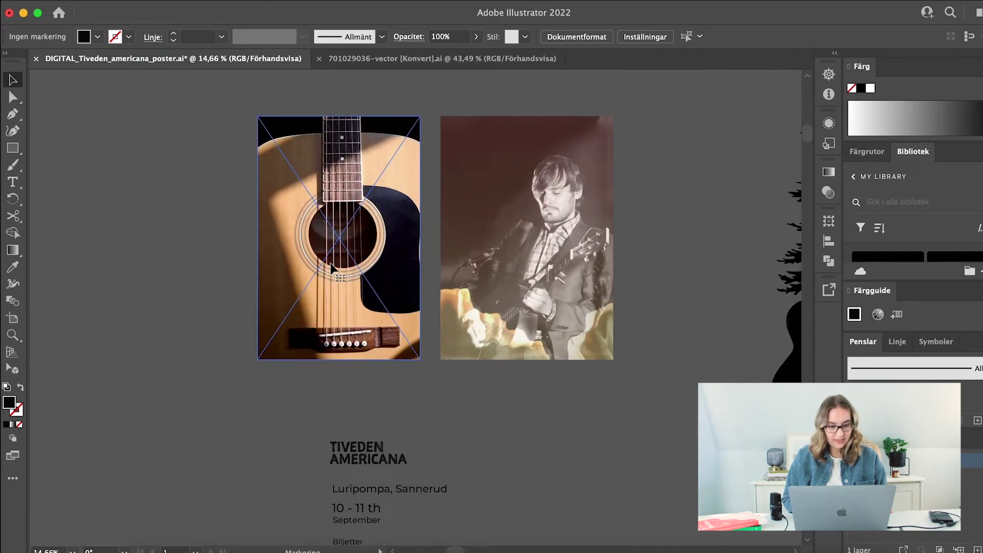
{"action": "left_click", "coordinate": [395, 460]}
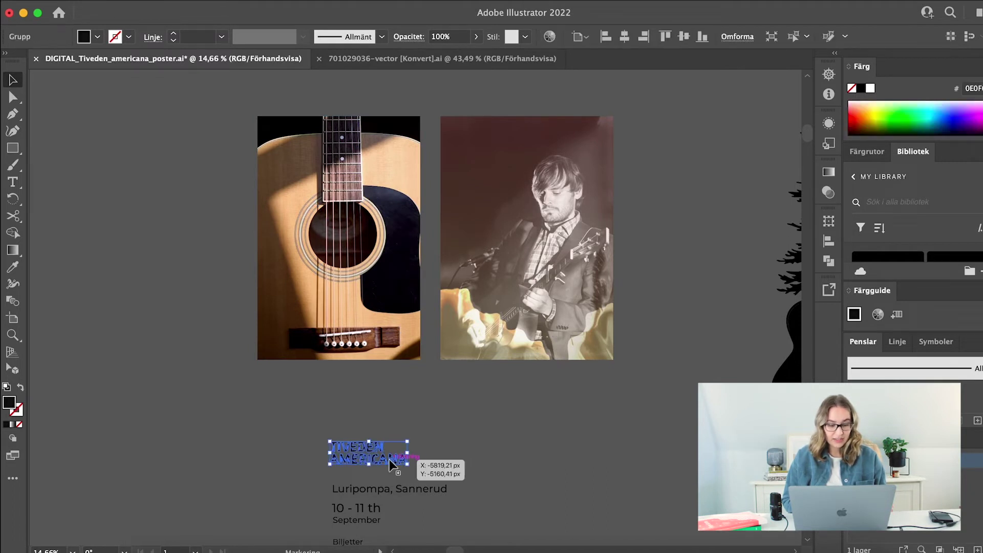
{"action": "left_click_drag", "start_coordinate": [389, 459], "coordinate": [241, 177]}
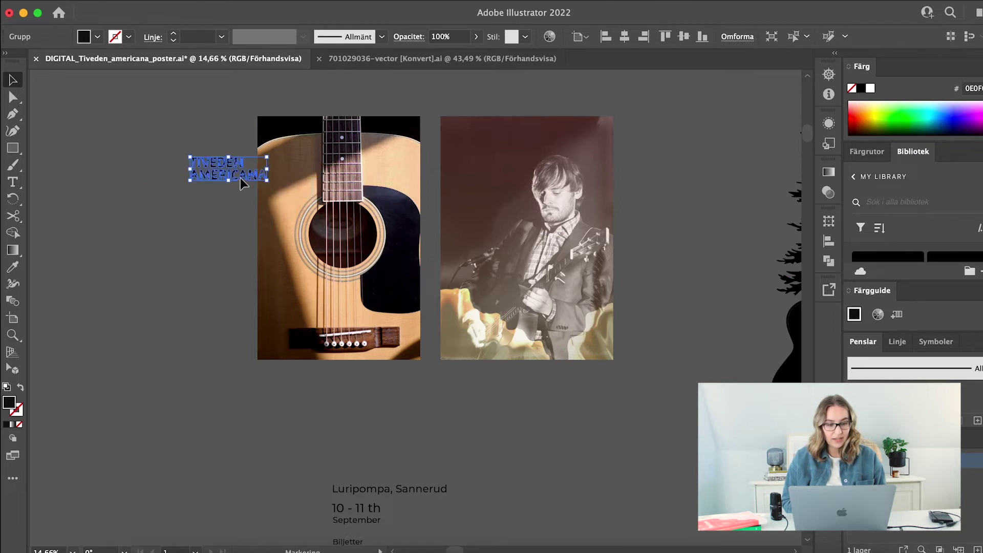
{"action": "right_click", "coordinate": [239, 178]}
{"action": "mouse_move", "coordinate": [272, 373]}
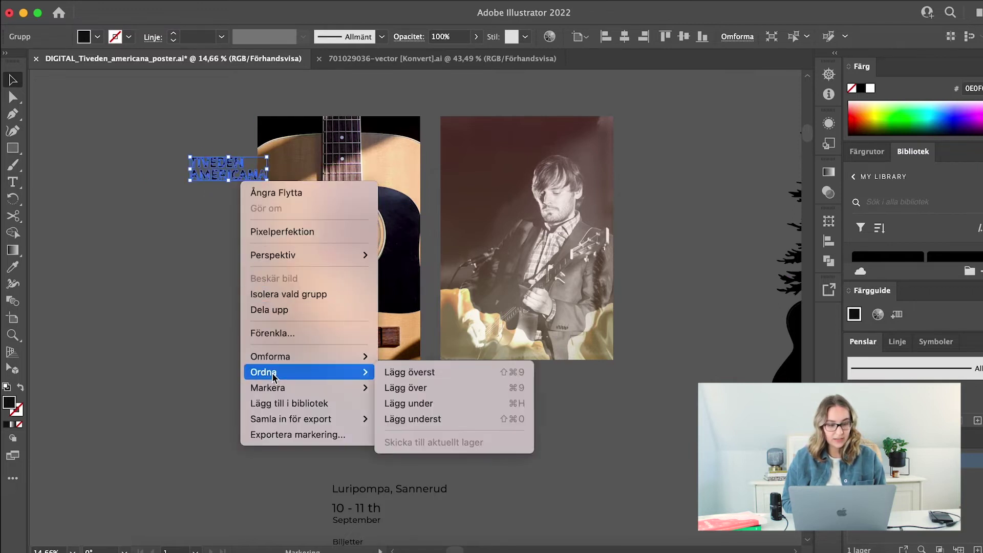
{"action": "left_click", "coordinate": [405, 374]}
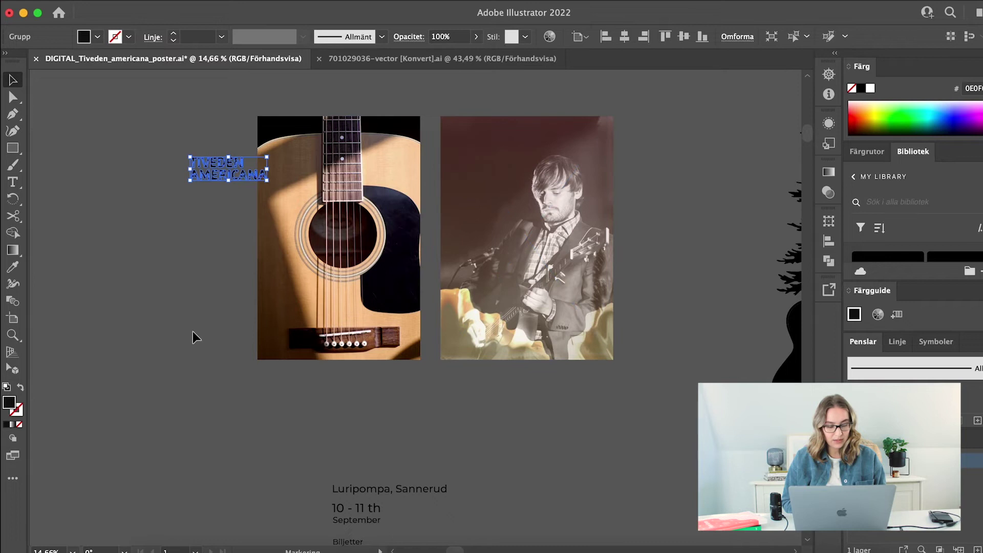
Fill the "Tiveden Americana" title with white (FFFFFF)
{"action": "double_click", "coordinate": [9, 408]}
{"action": "left_click_drag", "start_coordinate": [115, 251], "coordinate": [108, 235]}
{"action": "left_click", "coordinate": [442, 240]}
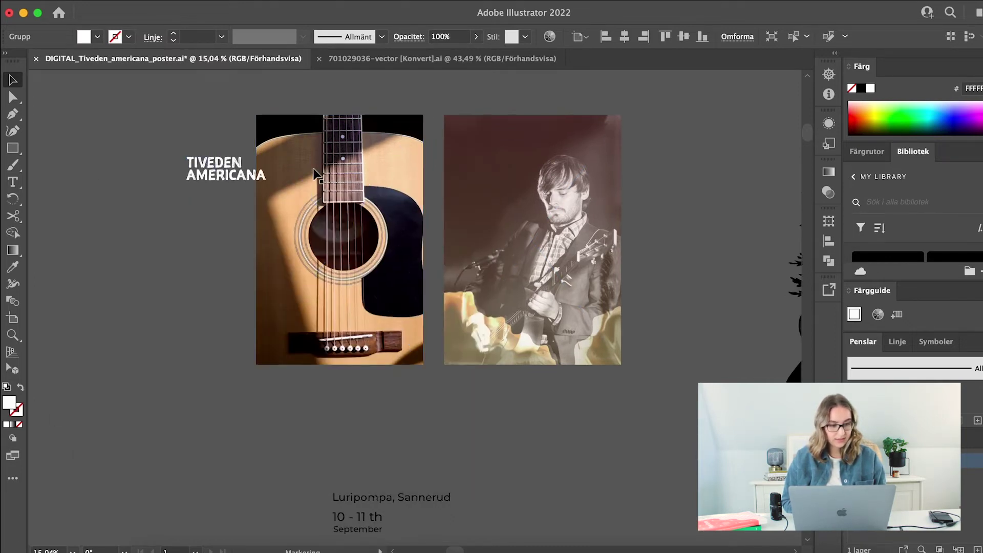
Place the white title over the upper part of the guitar photo and enlarge it to nearly the photo's width
{"action": "scroll", "coordinate": [312, 168], "scroll_direction": "up", "scroll_amount": 3}
{"action": "double_click", "coordinate": [198, 232]}
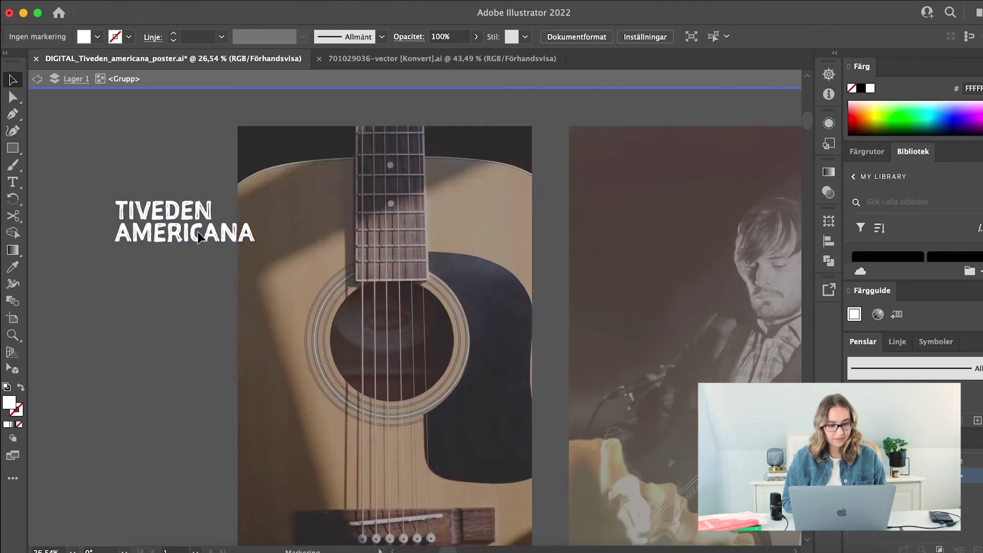
{"action": "left_click", "coordinate": [37, 80]}
{"action": "left_click_drag", "start_coordinate": [131, 208], "coordinate": [276, 158]}
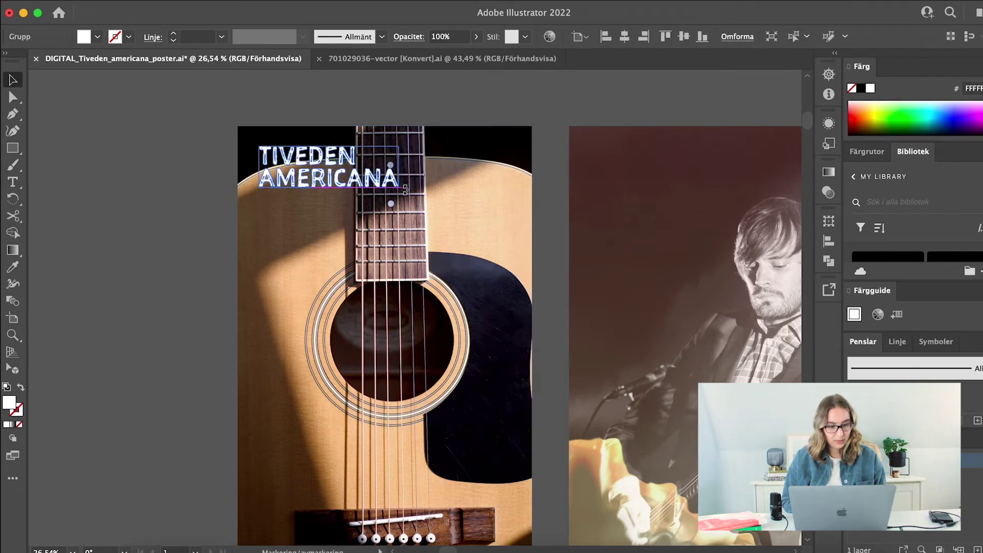
{"action": "left_click", "coordinate": [253, 198]}
{"action": "left_click", "coordinate": [297, 180]}
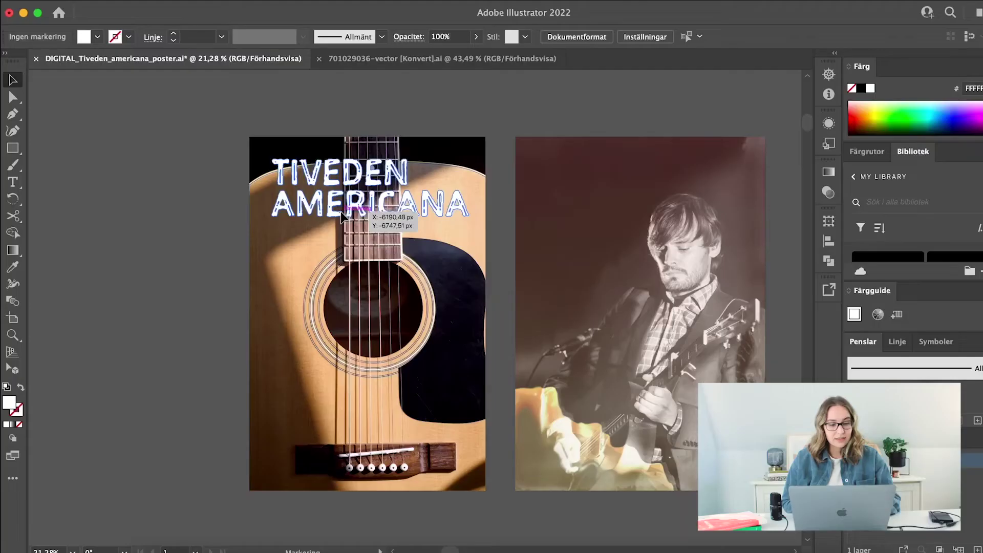
{"action": "mouse_move", "coordinate": [340, 211]}
{"action": "left_mouse_down"}
{"action": "mouse_move", "coordinate": [342, 234]}
{"action": "mouse_move", "coordinate": [332, 207]}
{"action": "left_mouse_up"}
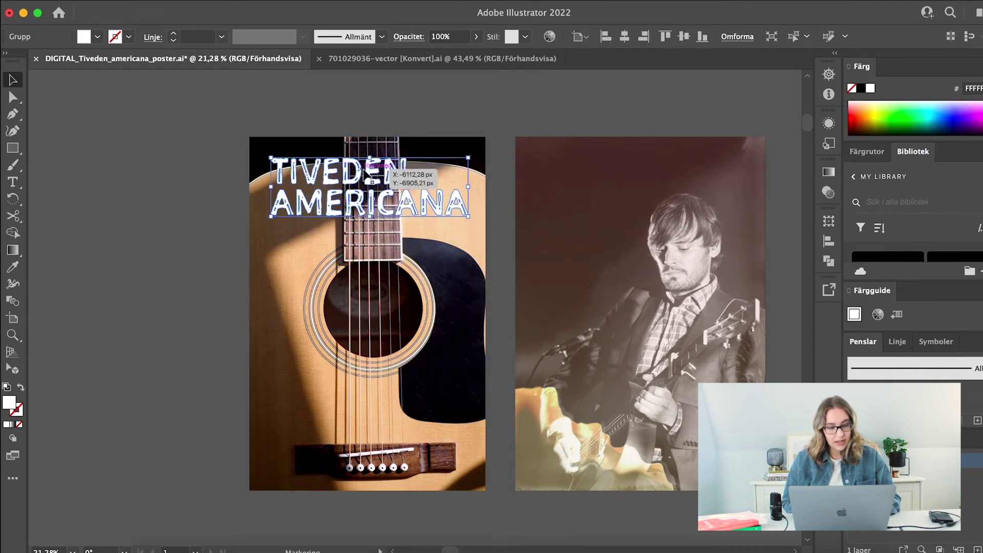
{"action": "left_click_drag", "start_coordinate": [371, 179], "coordinate": [376, 196]}
{"action": "left_click", "coordinate": [216, 193]}
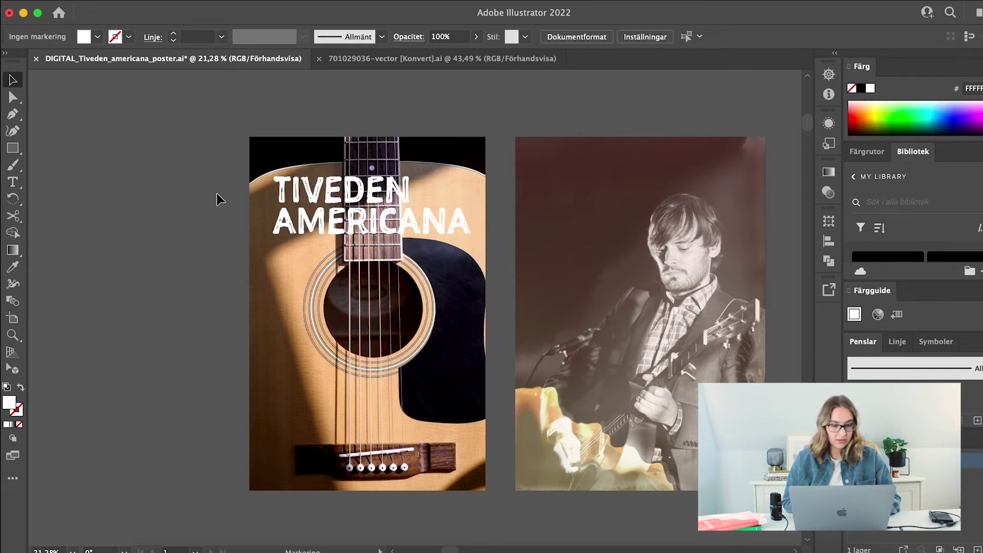
Copy the "Luripompa, Sannerud" line from the text block to the empty area beside the guitar photo
{"action": "scroll", "coordinate": [216, 193], "scroll_direction": "down", "scroll_amount": 2}
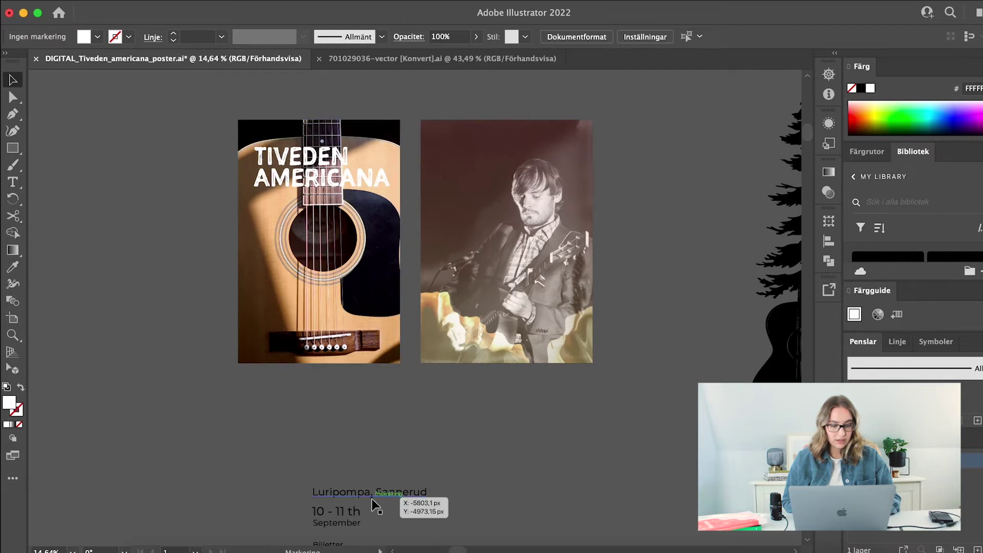
{"action": "left_click_drag", "start_coordinate": [376, 507], "coordinate": [183, 262]}
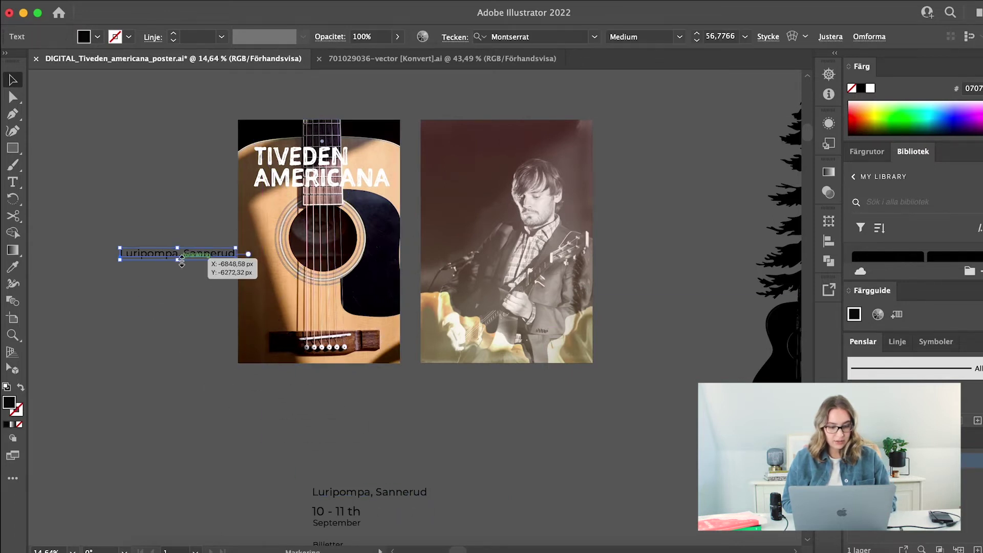
{"action": "scroll", "coordinate": [182, 261], "scroll_direction": "up", "scroll_amount": 3}
{"action": "scroll", "coordinate": [182, 261], "scroll_direction": "up", "scroll_amount": 3}
{"action": "scroll", "coordinate": [182, 261], "scroll_direction": "left", "scroll_amount": 2}
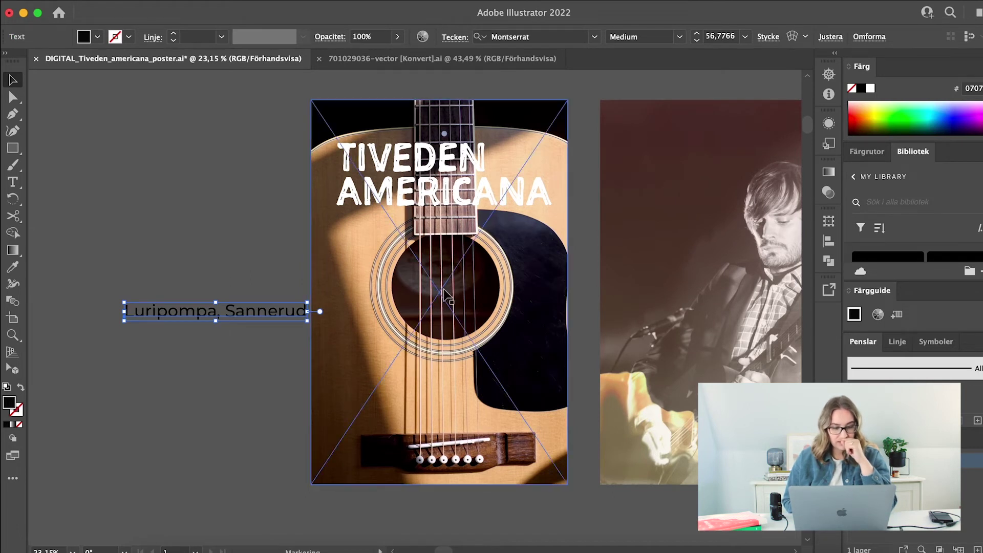
Set the copied "Luripompa, Sannerud" line in the Loos Normal Medium font
{"action": "left_click", "coordinate": [595, 41]}
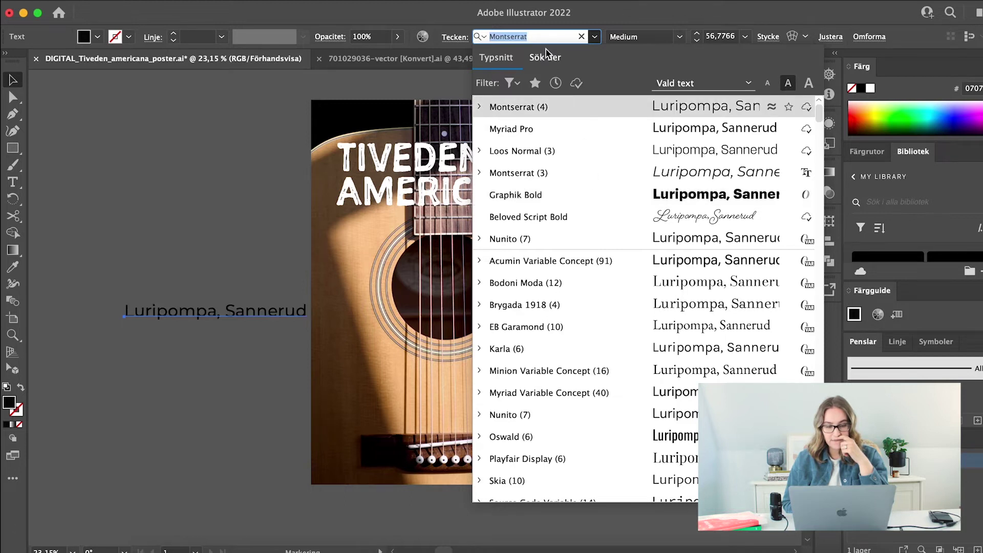
{"action": "type", "text": "loos"}
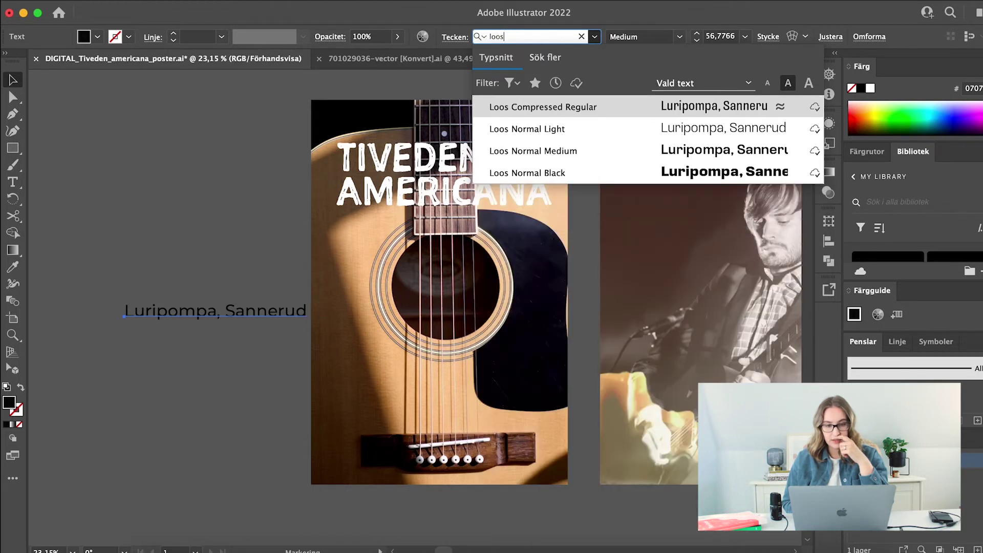
{"action": "left_click", "coordinate": [539, 151]}
{"action": "left_click", "coordinate": [271, 236]}
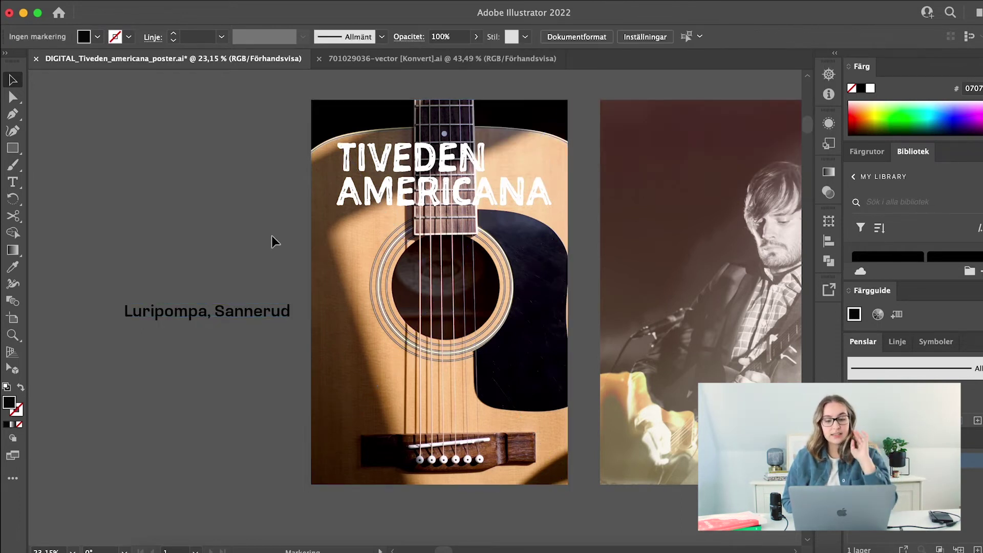
Place the "Luripompa, Sannerud" line directly beneath the title on the guitar photo and bring it to the front
{"action": "scroll", "coordinate": [231, 324], "scroll_direction": "up", "scroll_amount": 5}
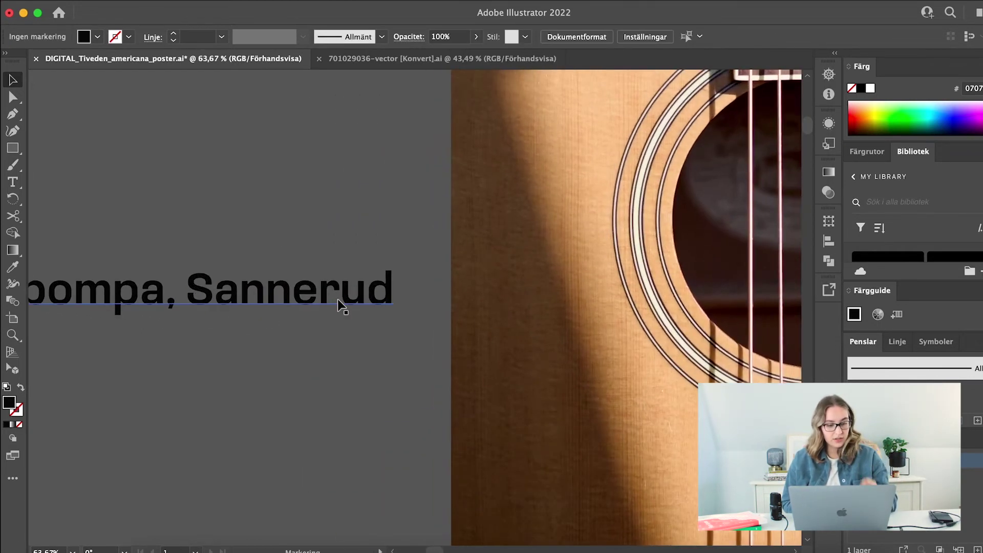
{"action": "scroll", "coordinate": [338, 302], "scroll_direction": "down", "scroll_amount": 3}
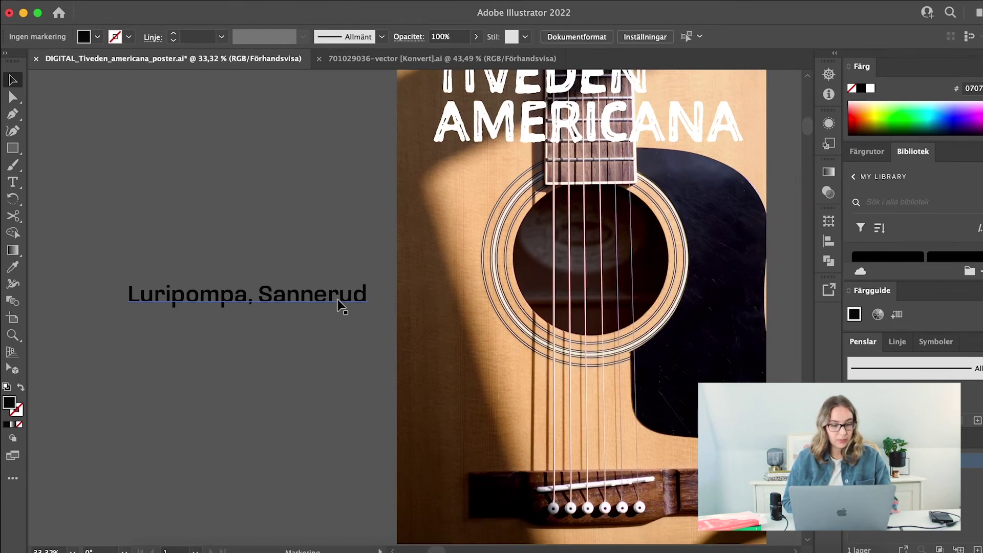
{"action": "left_click", "coordinate": [338, 302]}
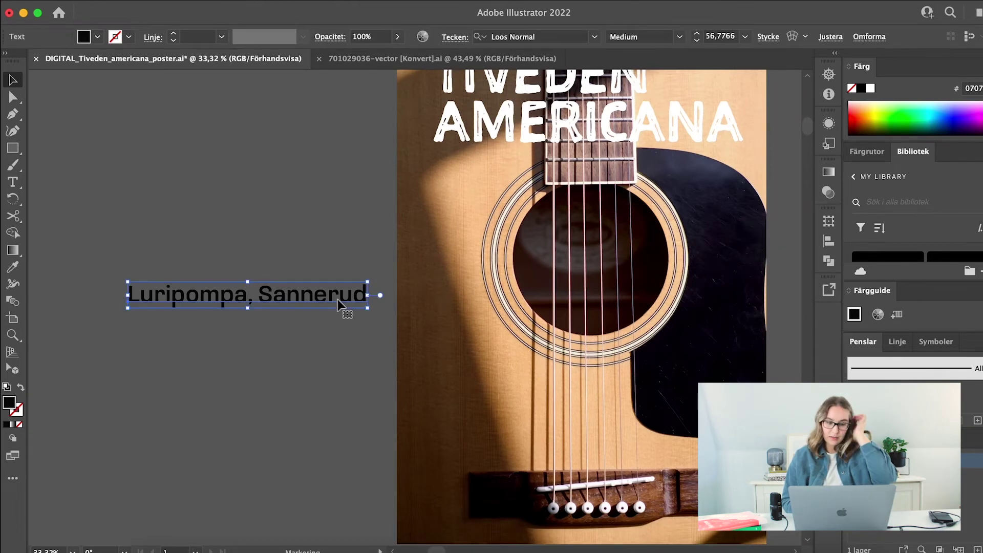
{"action": "scroll", "coordinate": [338, 303], "scroll_direction": "down", "scroll_amount": 3}
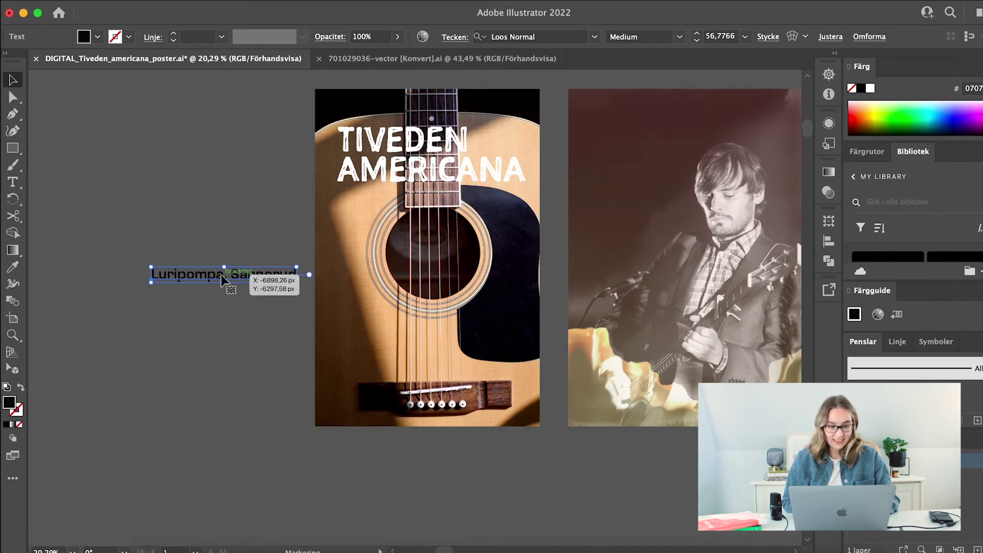
{"action": "left_click_drag", "start_coordinate": [263, 281], "coordinate": [380, 202]}
{"action": "right_click", "coordinate": [296, 249]}
{"action": "mouse_move", "coordinate": [358, 479]}
{"action": "left_click", "coordinate": [449, 469]}
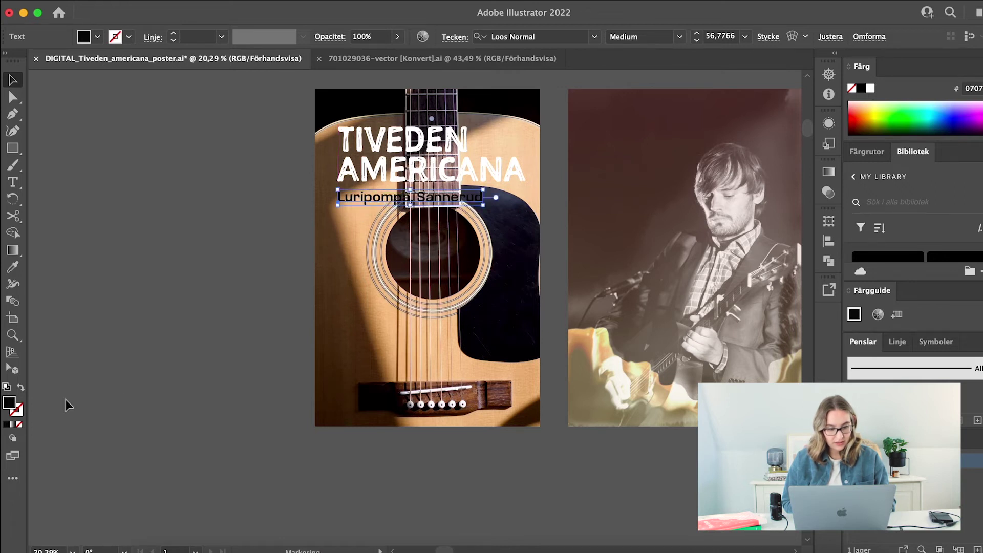
Fill the "Luripompa, Sannerud" line with white (ffffff)
{"action": "double_click", "coordinate": [10, 403]}
{"action": "type", "text": "ffffff"}
{"action": "key", "text": "Return"}
Copy the artist lineup from the text block to the empty area beside the guitar photo
{"action": "scroll", "coordinate": [236, 378], "scroll_direction": "down", "scroll_amount": 3}
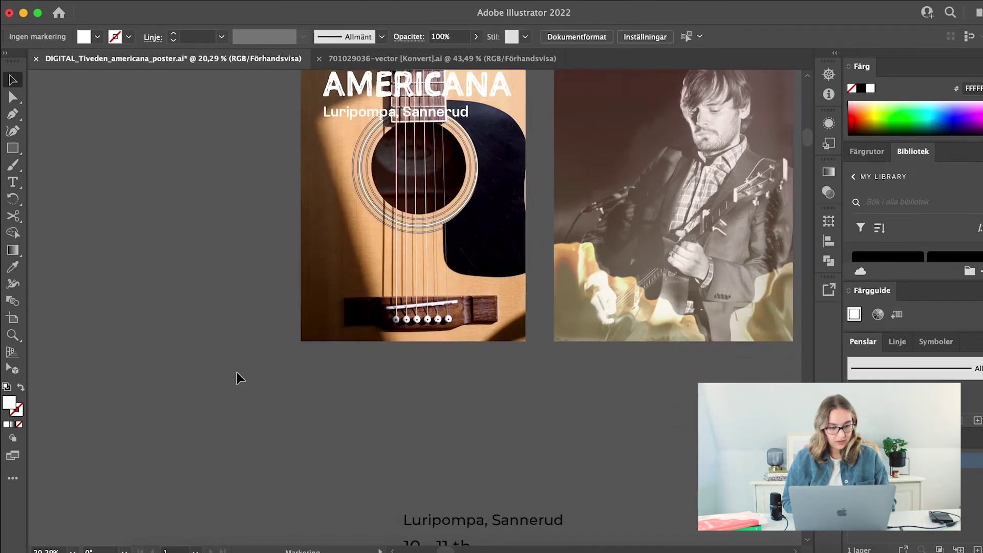
{"action": "scroll", "coordinate": [237, 378], "scroll_direction": "down", "scroll_amount": 3}
{"action": "scroll", "coordinate": [298, 384], "scroll_direction": "down", "scroll_amount": 2}
{"action": "left_click_drag", "start_coordinate": [391, 469], "coordinate": [238, 215]}
{"action": "scroll", "coordinate": [238, 215], "scroll_direction": "up", "scroll_amount": 2}
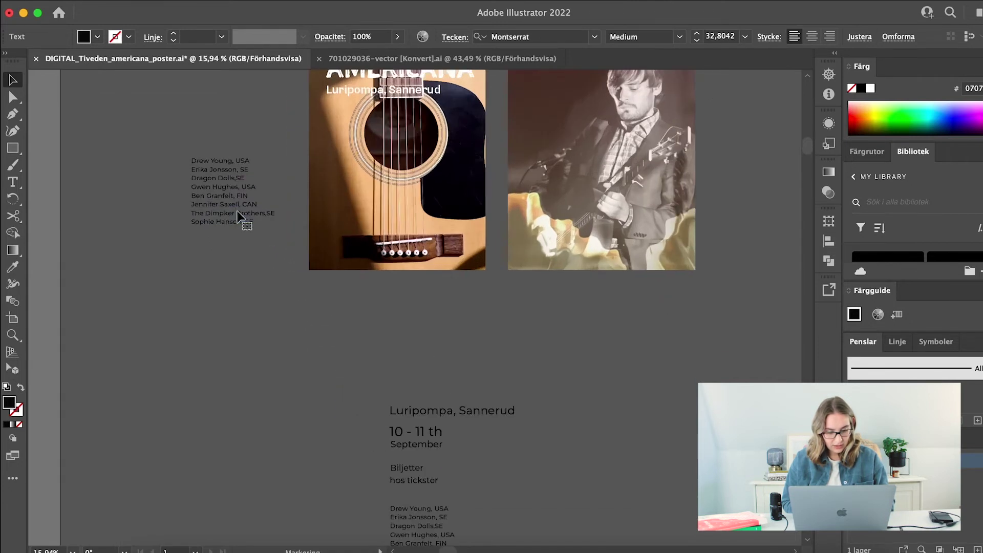
{"action": "scroll", "coordinate": [238, 215], "scroll_direction": "up", "scroll_amount": 4}
{"action": "left_click", "coordinate": [287, 376]}
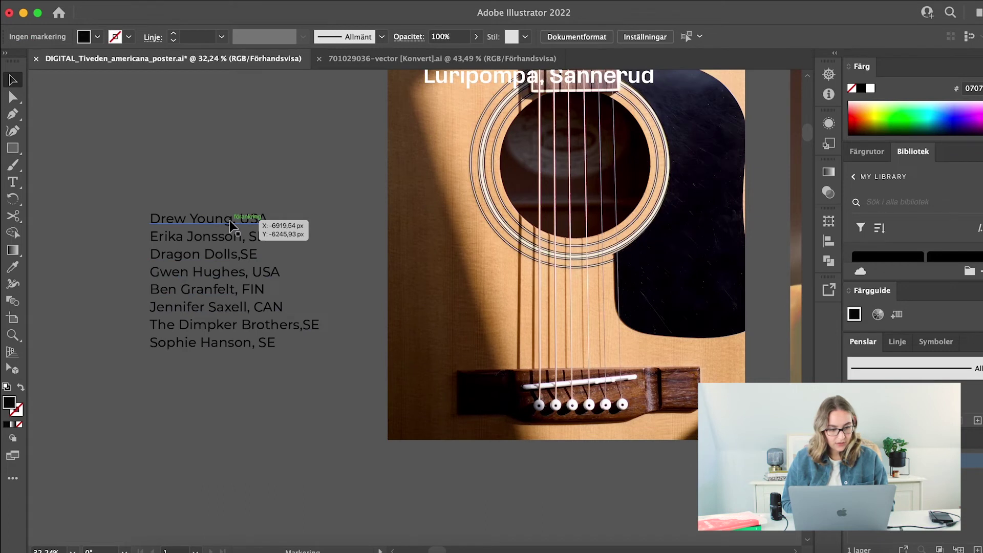
Move the vertical, light-coloured artist lineup onto the guitar's black pickguard
{"action": "scroll", "coordinate": [229, 220], "scroll_direction": "down", "scroll_amount": 3}
{"action": "scroll", "coordinate": [245, 225], "scroll_direction": "up", "scroll_amount": 2}
{"action": "left_click", "coordinate": [264, 242]}
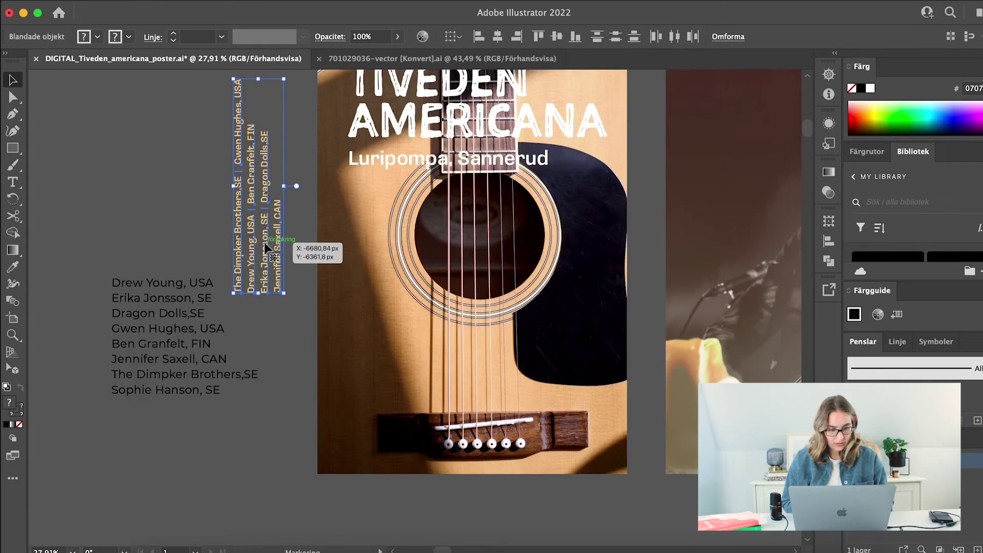
{"action": "left_click_drag", "start_coordinate": [264, 241], "coordinate": [604, 328]}
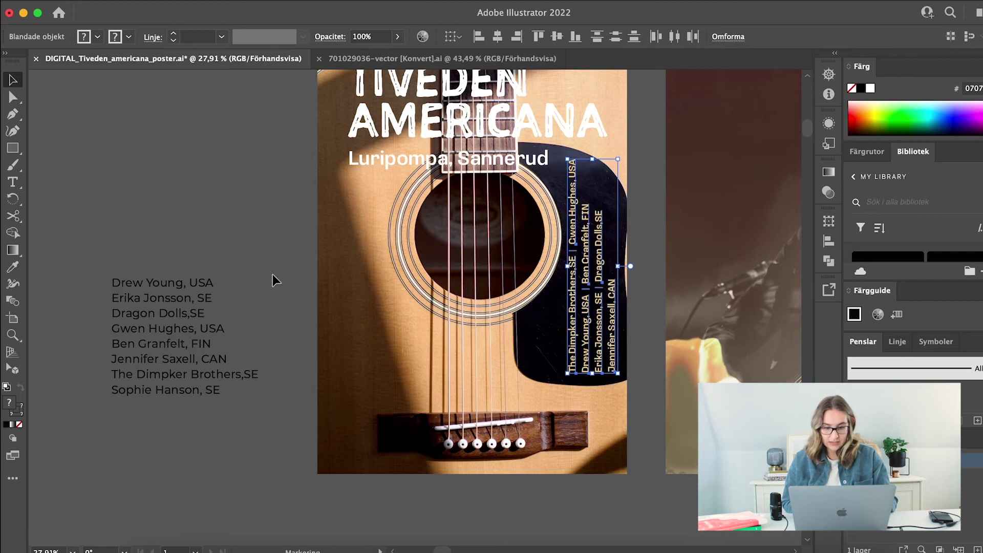
{"action": "left_click", "coordinate": [262, 232]}
Rotate the "Luripompa, Sannerud" line to vertical, place it along the guitar photo's left side and nudge the title slightly
{"action": "scroll", "coordinate": [262, 232], "scroll_direction": "up", "scroll_amount": 2}
{"action": "left_click_drag", "start_coordinate": [373, 203], "coordinate": [254, 233]}
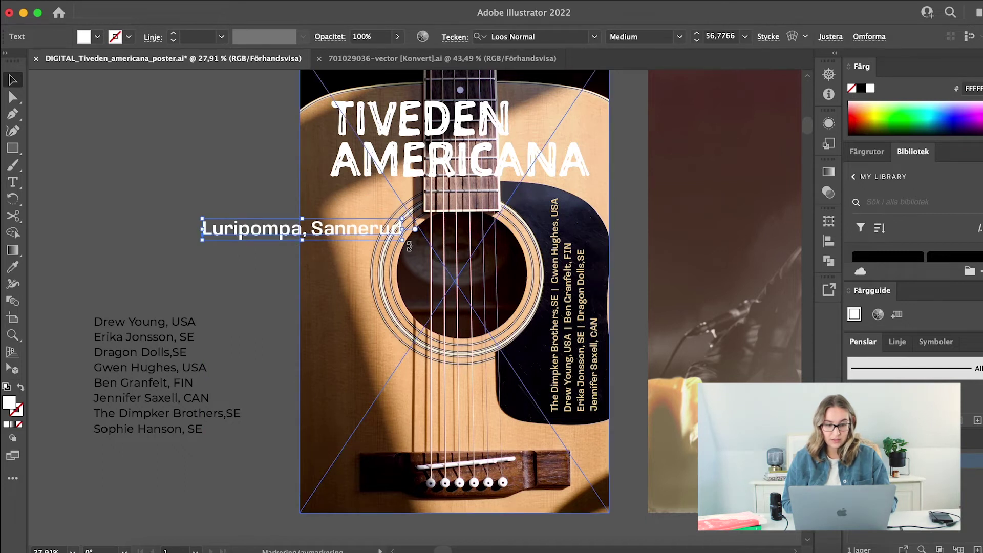
{"action": "left_click_drag", "start_coordinate": [409, 246], "coordinate": [320, 120]}
{"action": "left_click_drag", "start_coordinate": [299, 175], "coordinate": [330, 285]}
{"action": "left_click", "coordinate": [250, 244]}
{"action": "left_click_drag", "start_coordinate": [342, 177], "coordinate": [347, 165]}
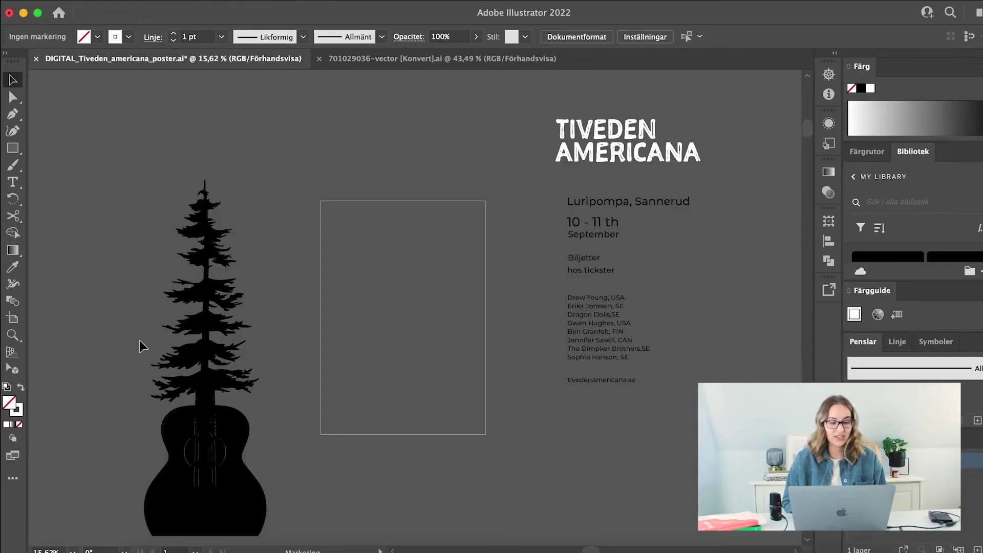
Move the combined tree-and-guitar silhouette onto the empty rectangular poster frame
{"action": "scroll", "coordinate": [139, 340], "scroll_direction": "down", "scroll_amount": 2}
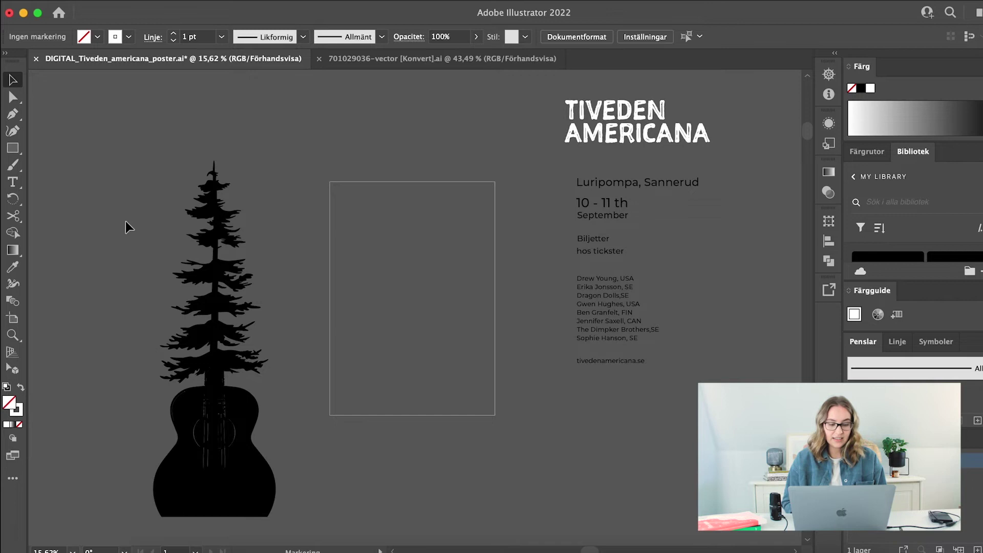
{"action": "left_click", "coordinate": [251, 492]}
{"action": "left_click_drag", "start_coordinate": [211, 486], "coordinate": [407, 435]}
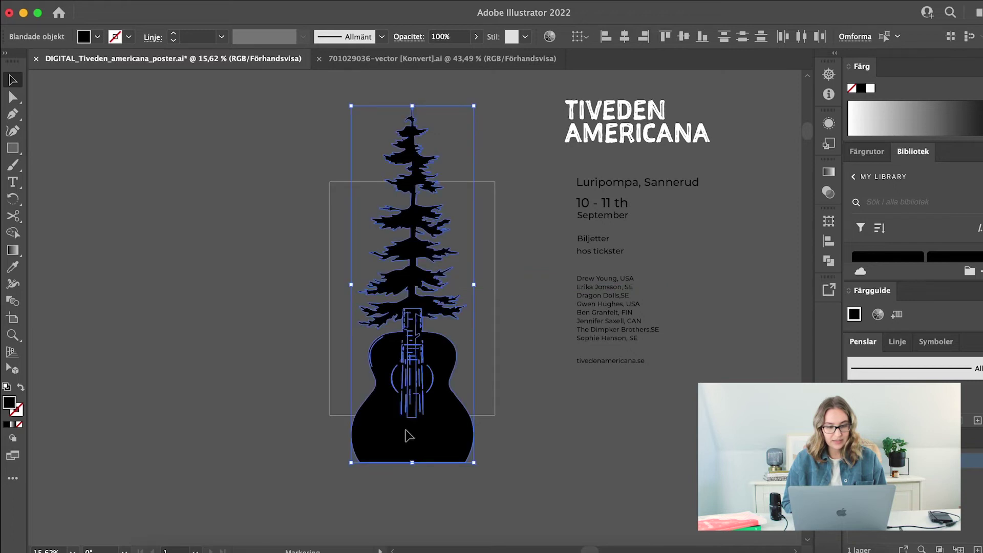
Scale the tree-and-guitar silhouette down proportionally and centre it horizontally in the frame, with the guitar body extending past the bottom edge
{"action": "scroll", "coordinate": [407, 435], "scroll_direction": "up", "scroll_amount": 3}
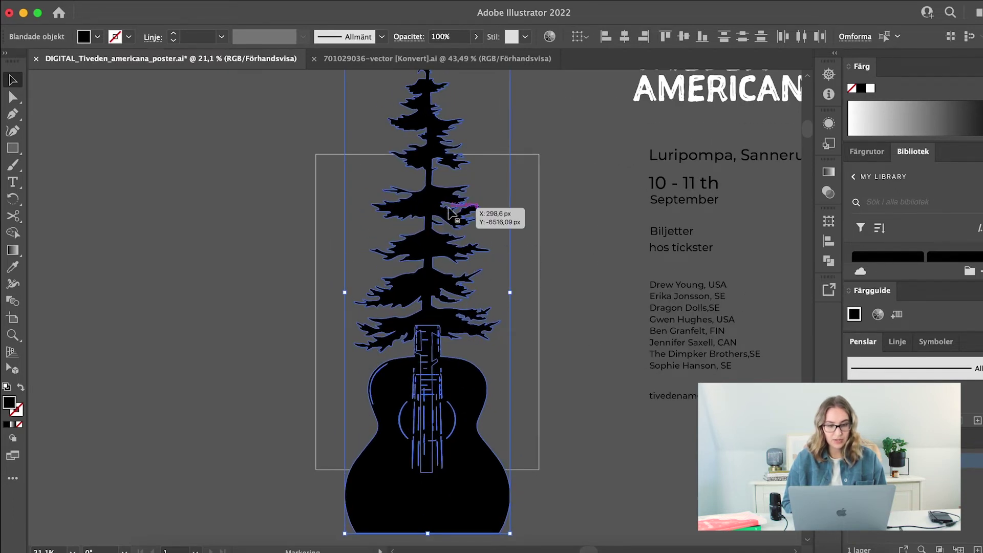
{"action": "scroll", "coordinate": [450, 211], "scroll_direction": "down", "scroll_amount": 3}
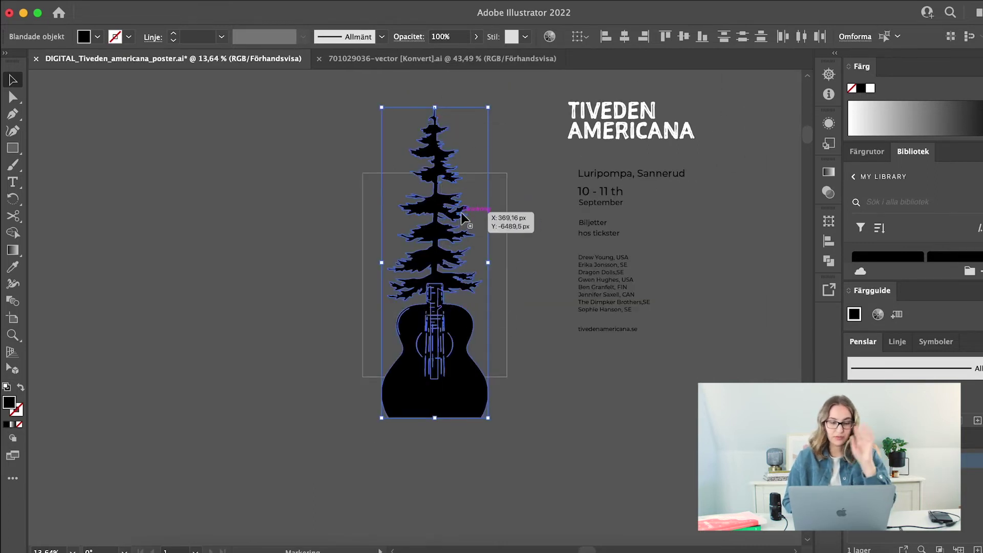
{"action": "left_click_drag", "start_coordinate": [489, 107], "coordinate": [473, 152]}
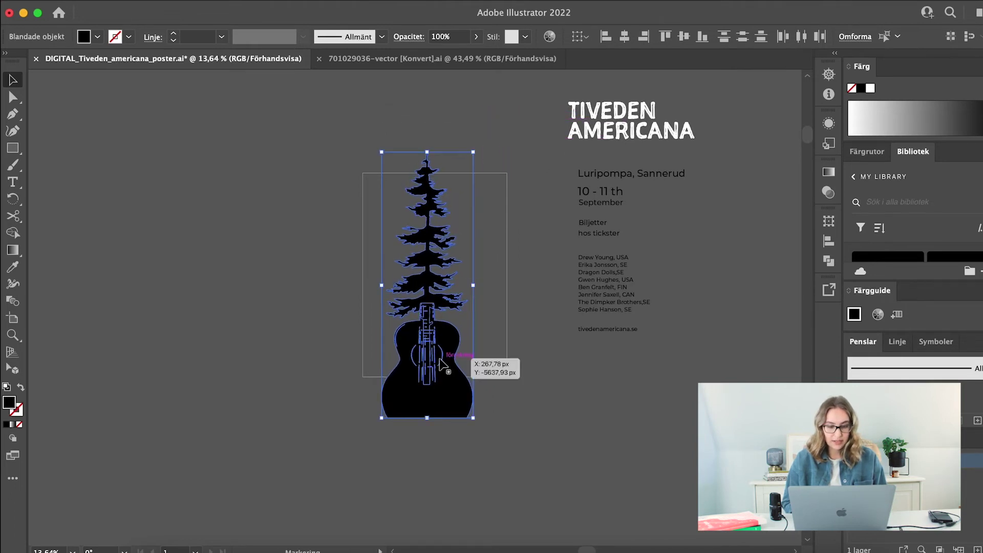
{"action": "scroll", "coordinate": [441, 364], "scroll_direction": "up", "scroll_amount": 3}
{"action": "left_click_drag", "start_coordinate": [453, 321], "coordinate": [468, 332]}
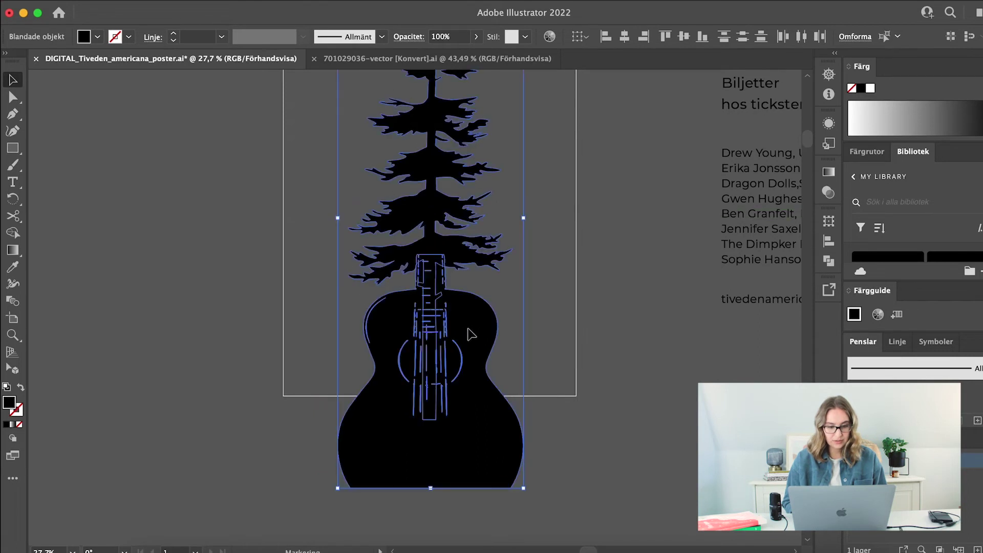
Scale the tree-and-guitar silhouette down so the treetop sits inside the frame, and centre it horizontally with the tip just below the top edge
{"action": "scroll", "coordinate": [468, 332], "scroll_direction": "up", "scroll_amount": 5}
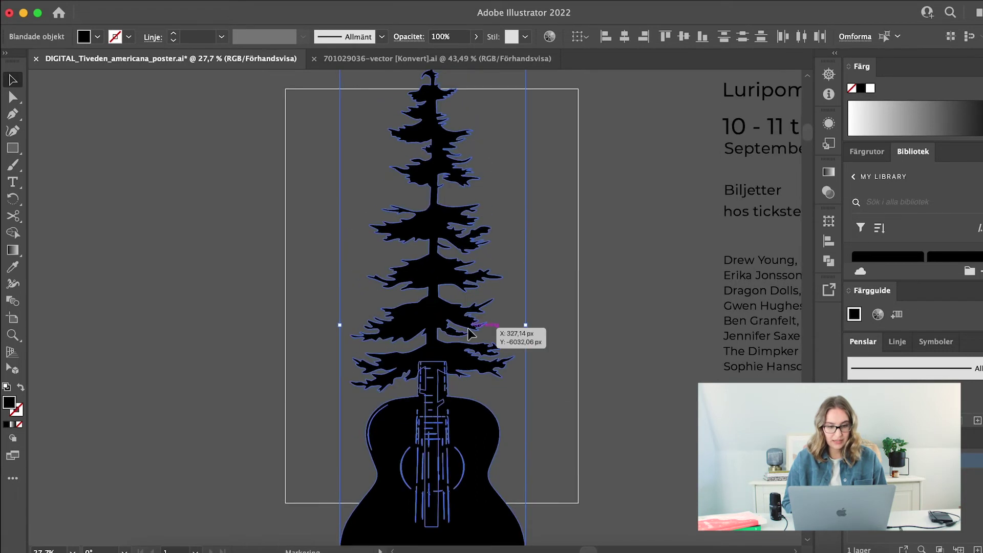
{"action": "left_click", "coordinate": [182, 270]}
{"action": "scroll", "coordinate": [182, 269], "scroll_direction": "down", "scroll_amount": 3}
{"action": "left_click", "coordinate": [353, 453]}
{"action": "left_click", "coordinate": [353, 453], "text": "shift"}
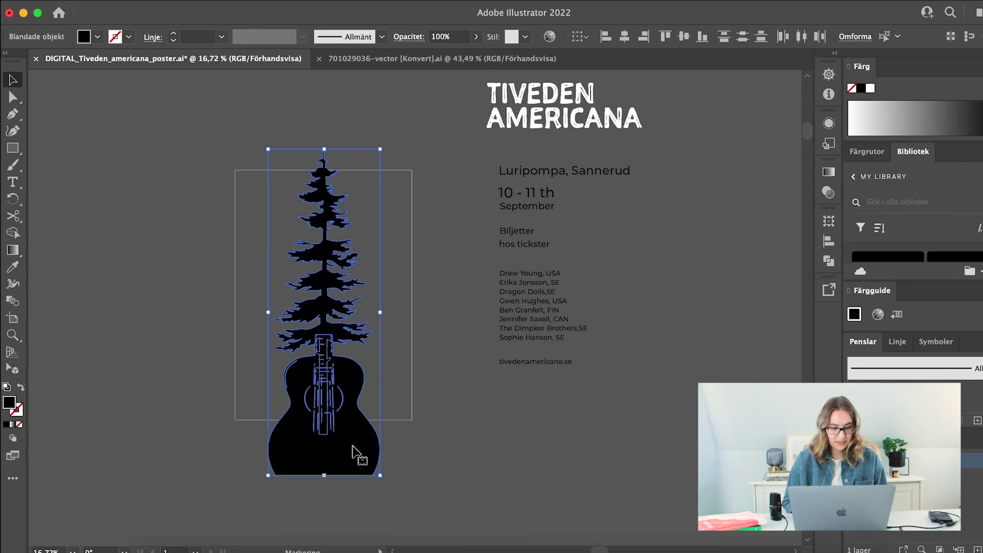
{"action": "scroll", "coordinate": [354, 453], "scroll_direction": "up", "scroll_amount": 3}
{"action": "left_click_drag", "start_coordinate": [249, 90], "coordinate": [277, 165]}
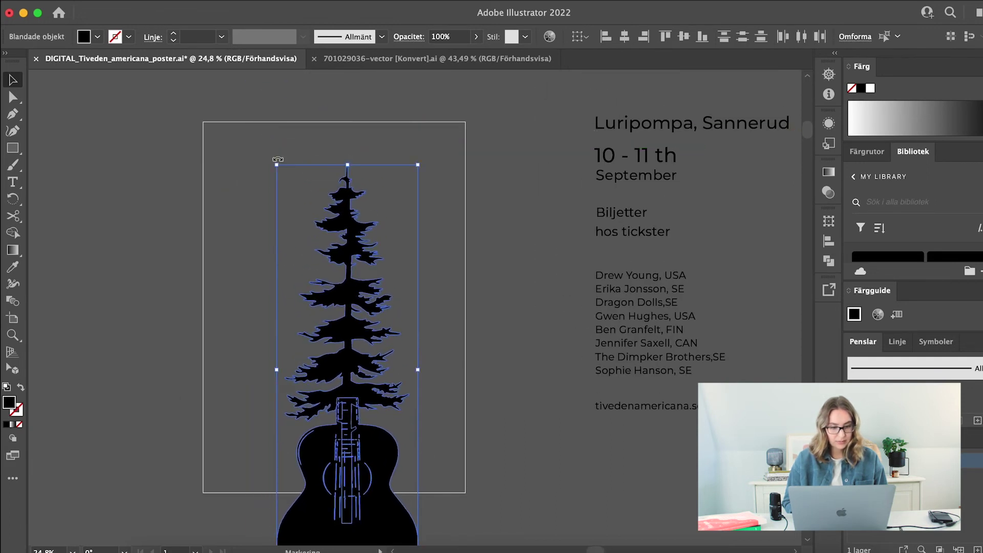
{"action": "scroll", "coordinate": [278, 165], "scroll_direction": "down", "scroll_amount": 3}
{"action": "left_click_drag", "start_coordinate": [385, 382], "coordinate": [372, 367]}
{"action": "scroll", "coordinate": [373, 364], "scroll_direction": "up", "scroll_amount": 3}
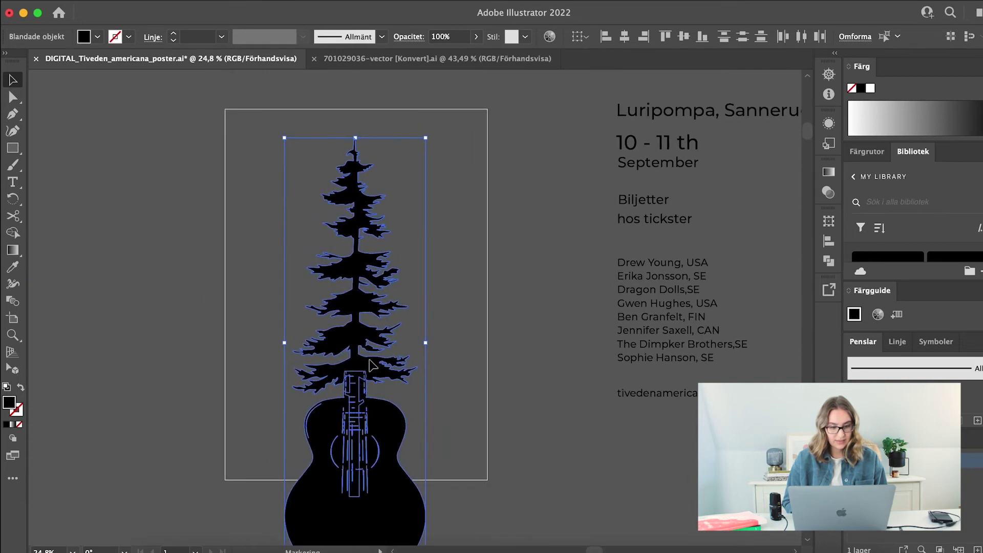
{"action": "left_click", "coordinate": [526, 398]}
Move the white "Tiveden Americana" title into the frame over the treetop and centre it horizontally on the trunk
{"action": "scroll", "coordinate": [526, 399], "scroll_direction": "down", "scroll_amount": 1}
{"action": "scroll", "coordinate": [526, 398], "scroll_direction": "left", "scroll_amount": 1}
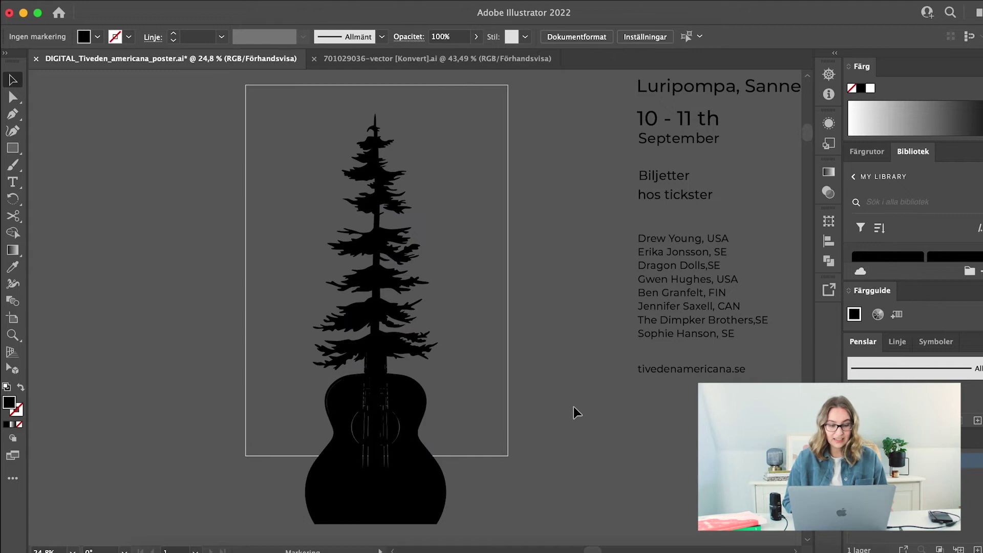
{"action": "scroll", "coordinate": [574, 407], "scroll_direction": "up", "scroll_amount": 1}
{"action": "scroll", "coordinate": [574, 406], "scroll_direction": "right", "scroll_amount": 1}
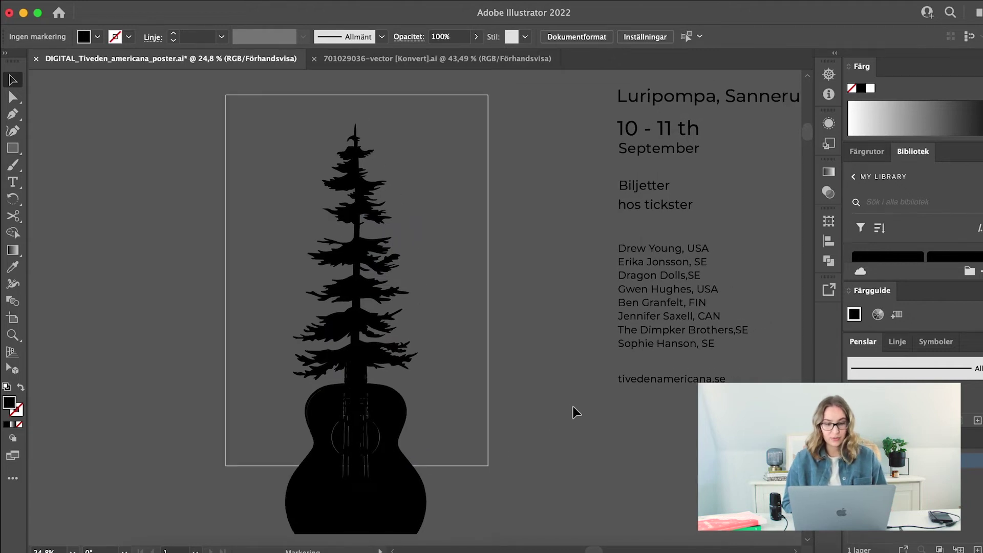
{"action": "scroll", "coordinate": [573, 406], "scroll_direction": "down", "scroll_amount": 3}
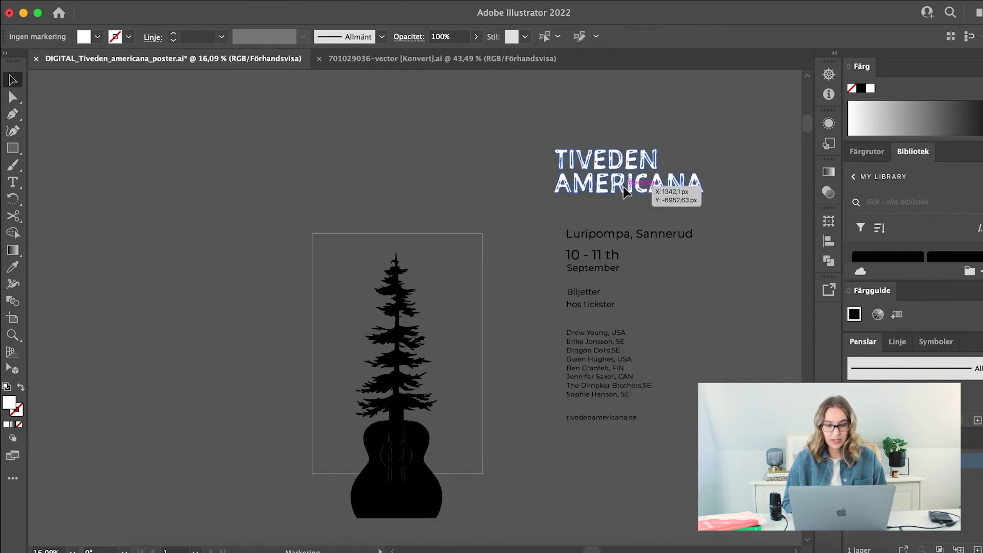
{"action": "left_click", "coordinate": [623, 187]}
{"action": "left_click_drag", "start_coordinate": [662, 183], "coordinate": [434, 285]}
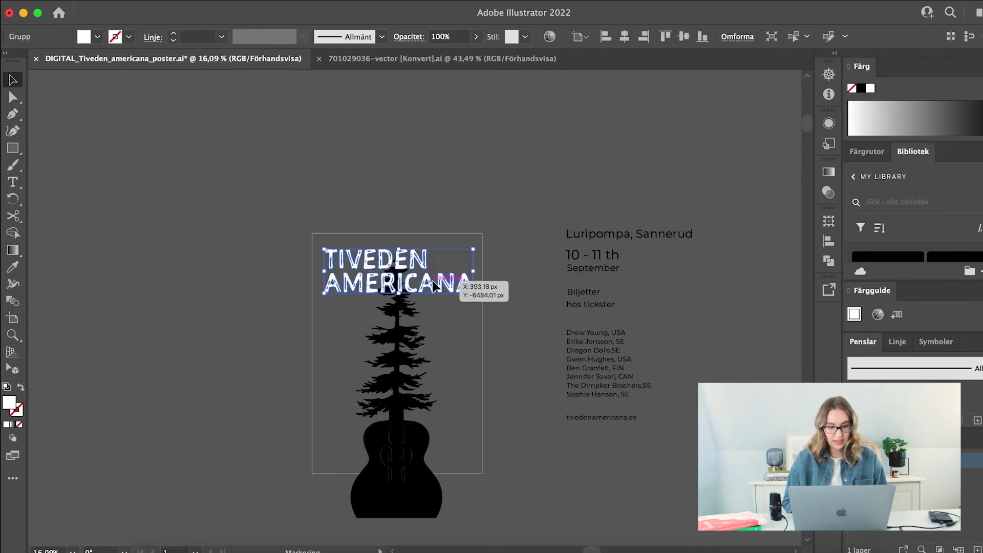
{"action": "key", "text": "super+plus"}
{"action": "left_click_drag", "start_coordinate": [537, 279], "coordinate": [493, 265]}
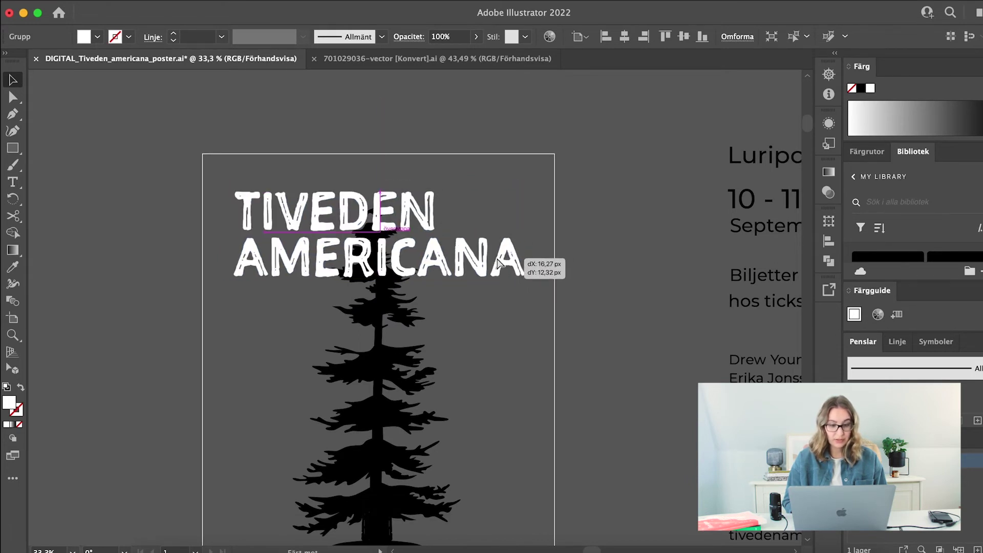
{"action": "left_click", "coordinate": [629, 269]}
Set the font of all the black text lines beside the poster to Loos Normal Medium
{"action": "scroll", "coordinate": [626, 263], "scroll_direction": "down", "scroll_amount": 5}
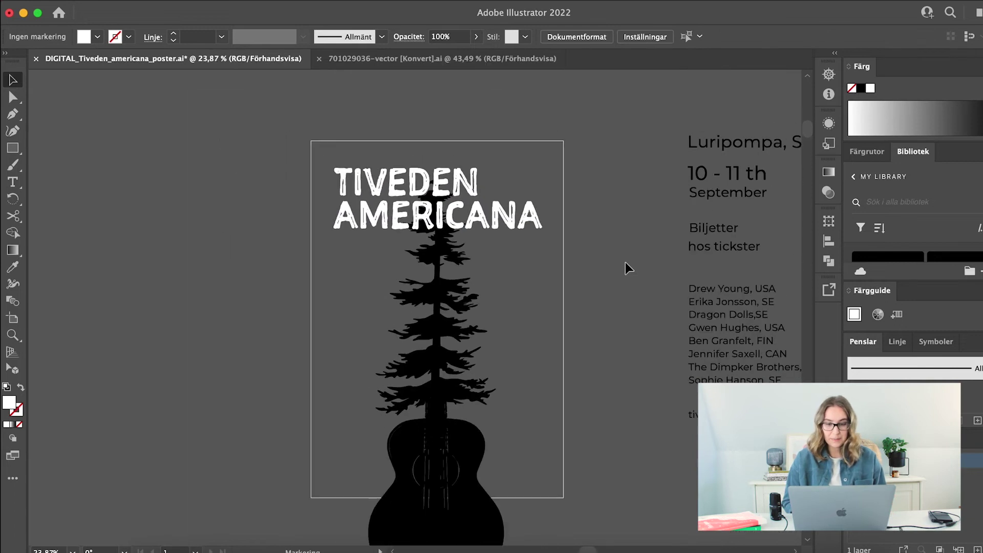
{"action": "scroll", "coordinate": [625, 262], "scroll_direction": "right", "scroll_amount": 3}
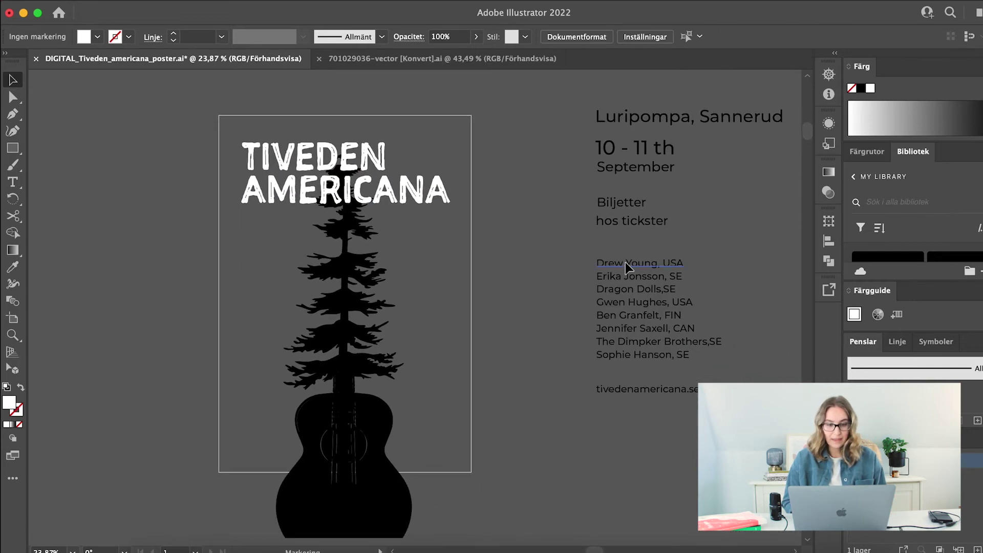
{"action": "left_click", "coordinate": [705, 120]}
{"action": "left_click", "coordinate": [548, 113]}
{"action": "key", "text": "super+z"}
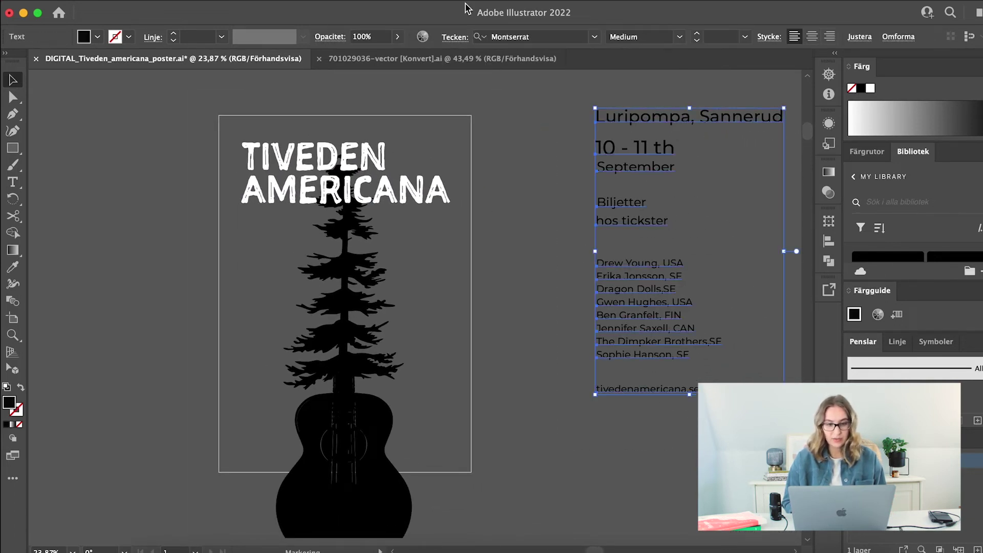
{"action": "left_click", "coordinate": [530, 37]}
{"action": "type", "text": "loos"}
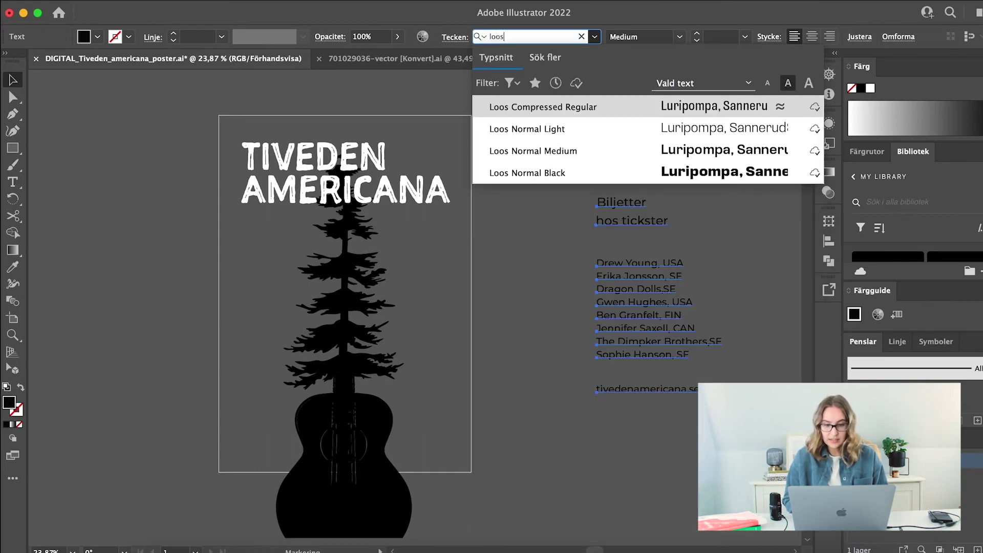
{"action": "left_click", "coordinate": [530, 151]}
{"action": "left_click", "coordinate": [536, 226]}
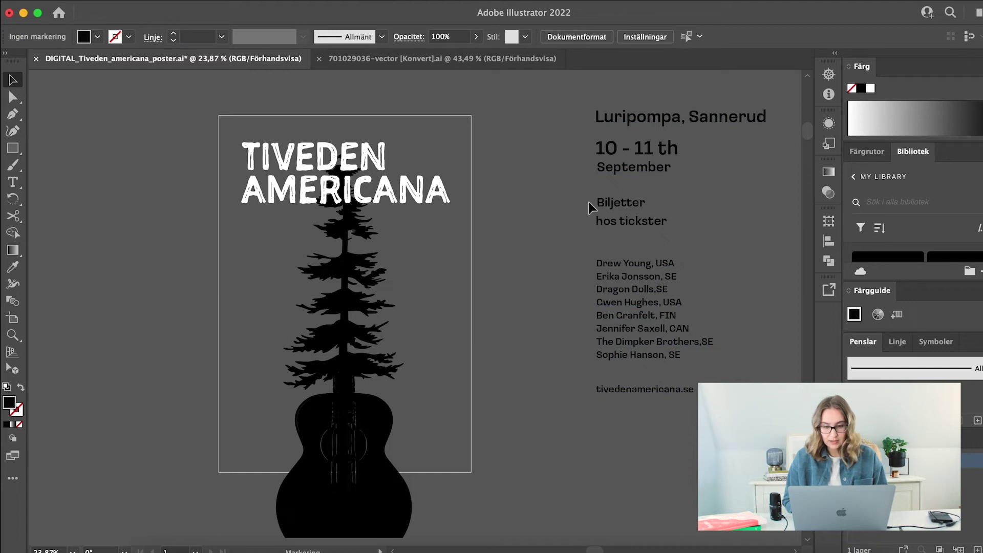
Change the weight of the "September" line to Light
{"action": "left_click", "coordinate": [612, 169]}
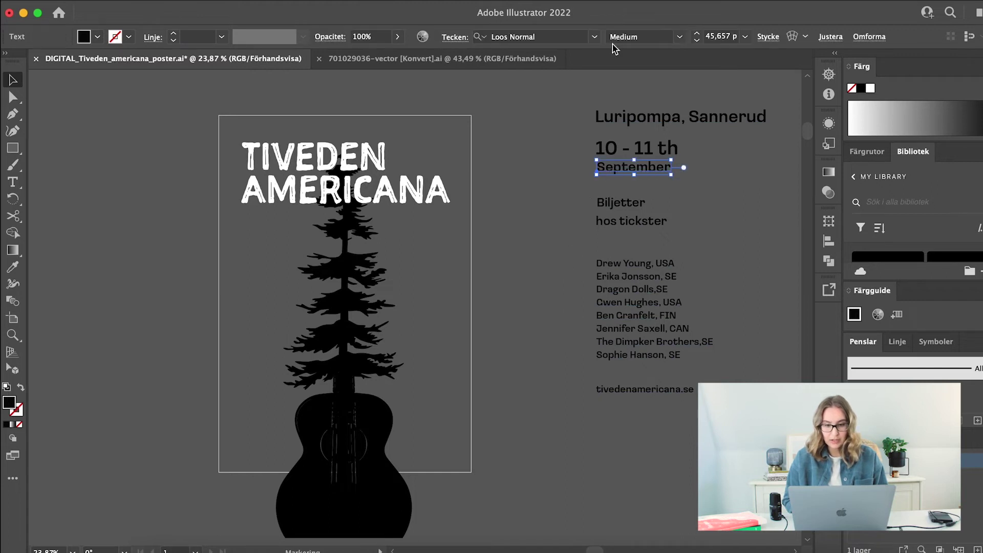
{"action": "left_click", "coordinate": [680, 38]}
{"action": "left_click", "coordinate": [659, 54]}
{"action": "left_click", "coordinate": [544, 204]}
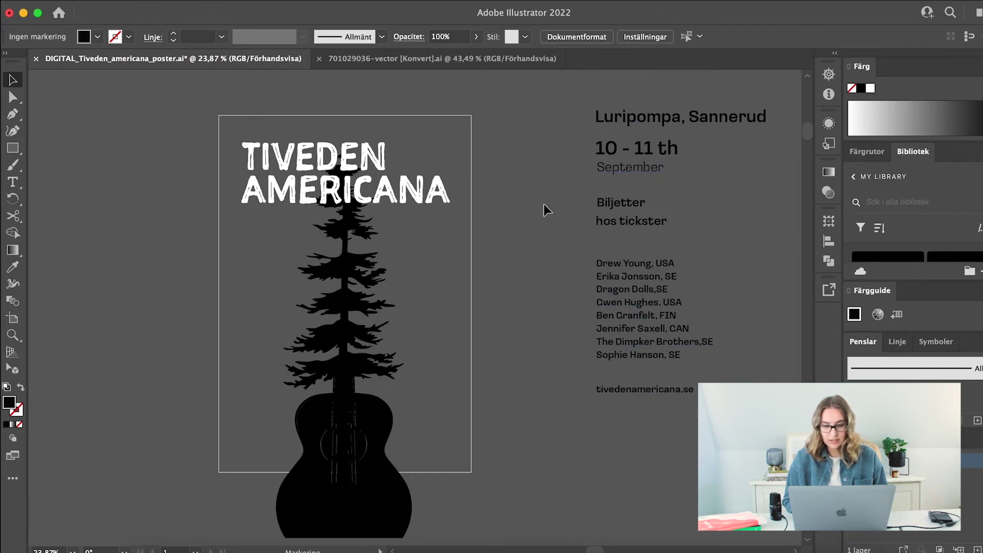
Move the "10 - 11 th September" date beside the word "TIVEDEN" inside the frame and scale it down to fit there
{"action": "scroll", "coordinate": [543, 207], "scroll_direction": "right", "scroll_amount": 1}
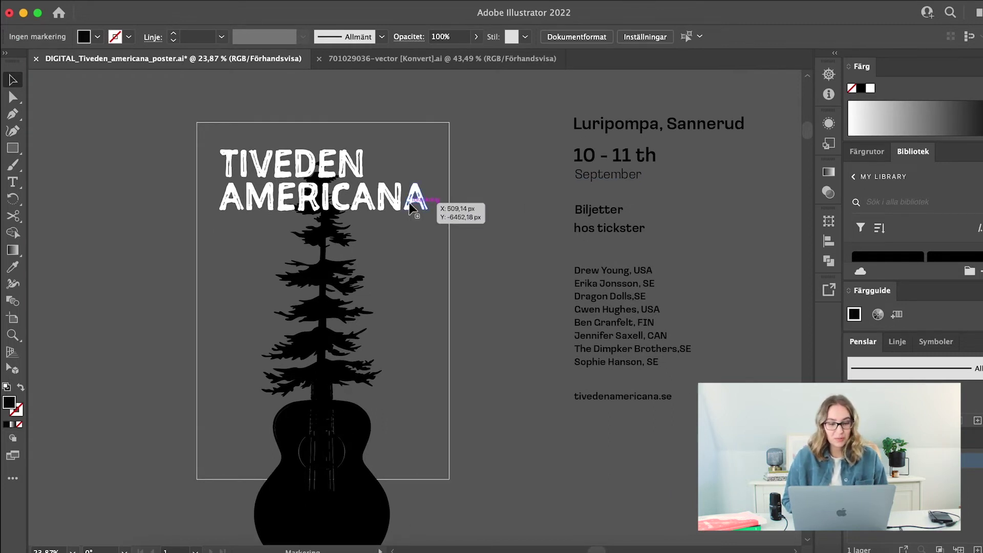
{"action": "left_click_drag", "start_coordinate": [637, 164], "coordinate": [428, 153]}
{"action": "scroll", "coordinate": [428, 154], "scroll_direction": "up", "scroll_amount": 5}
{"action": "left_click_drag", "start_coordinate": [504, 119], "coordinate": [413, 162]}
{"action": "left_click", "coordinate": [530, 186]}
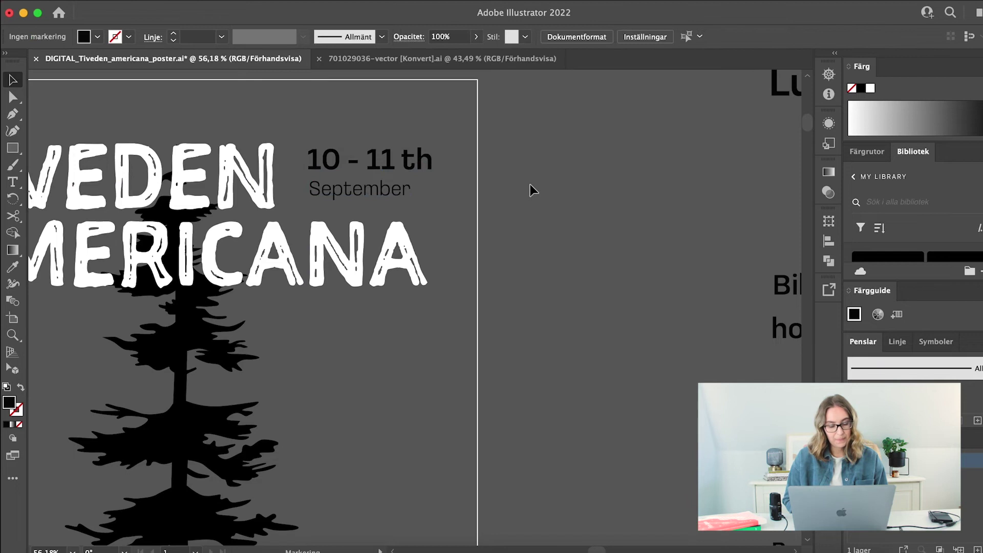
{"action": "scroll", "coordinate": [530, 184], "scroll_direction": "down", "scroll_amount": 3}
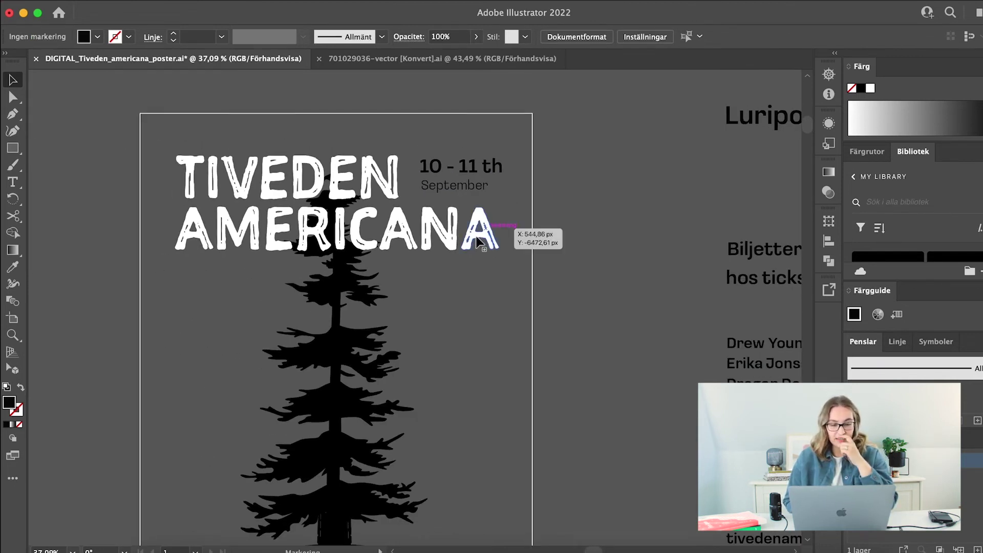
Move the "Tiveden Americana" title further down the tree so the treetop and date stand clear above it
{"action": "left_click_drag", "start_coordinate": [458, 247], "coordinate": [454, 313]}
{"action": "left_click", "coordinate": [334, 103]}
{"action": "scroll", "coordinate": [333, 103], "scroll_direction": "up", "scroll_amount": 1}
{"action": "scroll", "coordinate": [333, 103], "scroll_direction": "left", "scroll_amount": 1}
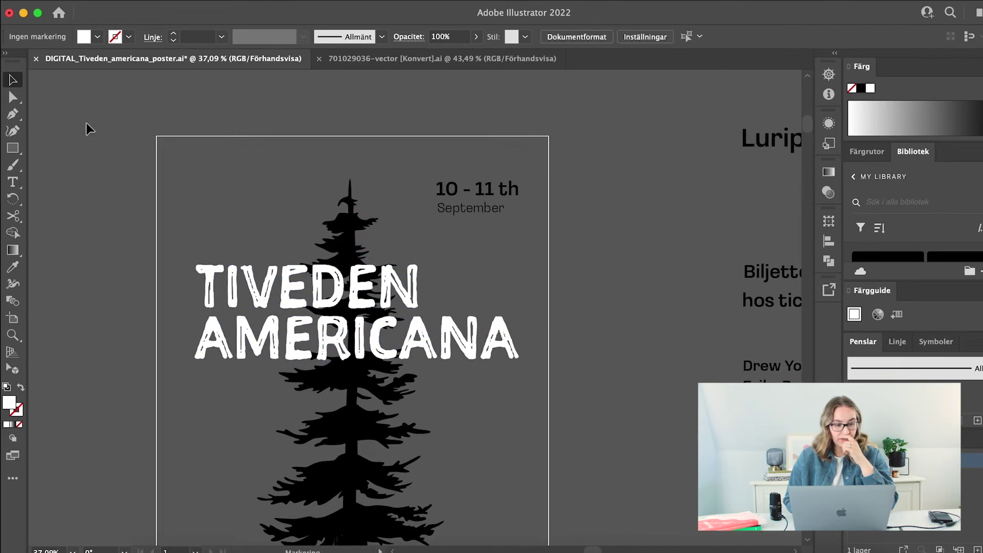
Draw a white square hanging from the frame's top edge, above the start of the title
{"action": "left_click_drag", "start_coordinate": [191, 137], "coordinate": [281, 226]}
{"action": "left_click", "coordinate": [13, 80]}
{"action": "left_click", "coordinate": [88, 168]}
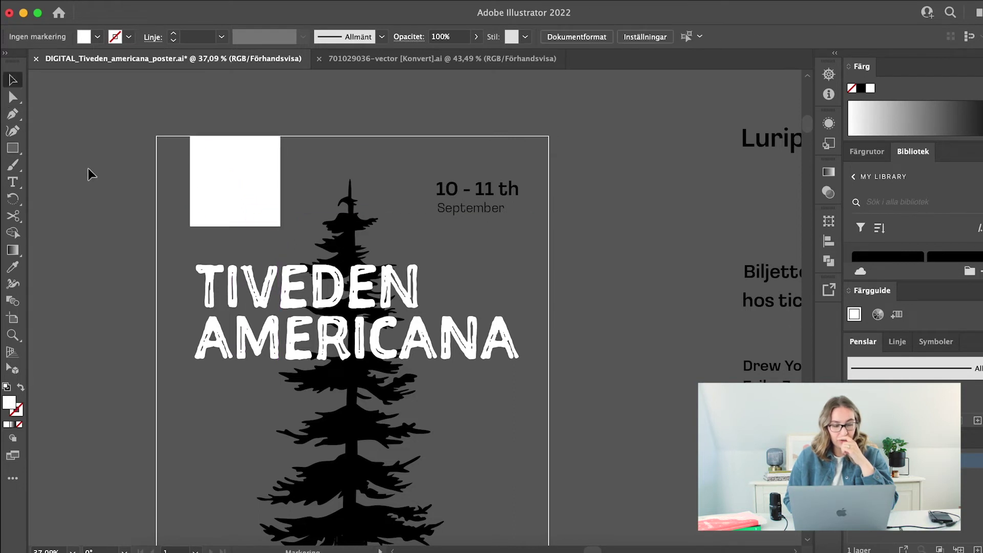
Move the "10 - 11 th September" date outside the frame, directly above the white square
{"action": "left_click_drag", "start_coordinate": [499, 189], "coordinate": [249, 106]}
{"action": "scroll", "coordinate": [249, 106], "scroll_direction": "up", "scroll_amount": 5}
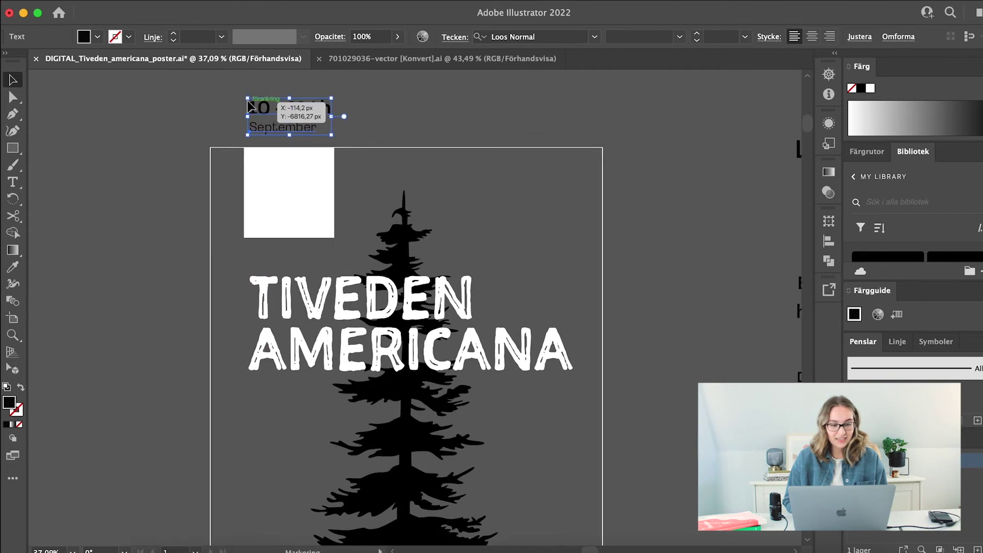
{"action": "left_click", "coordinate": [440, 152]}
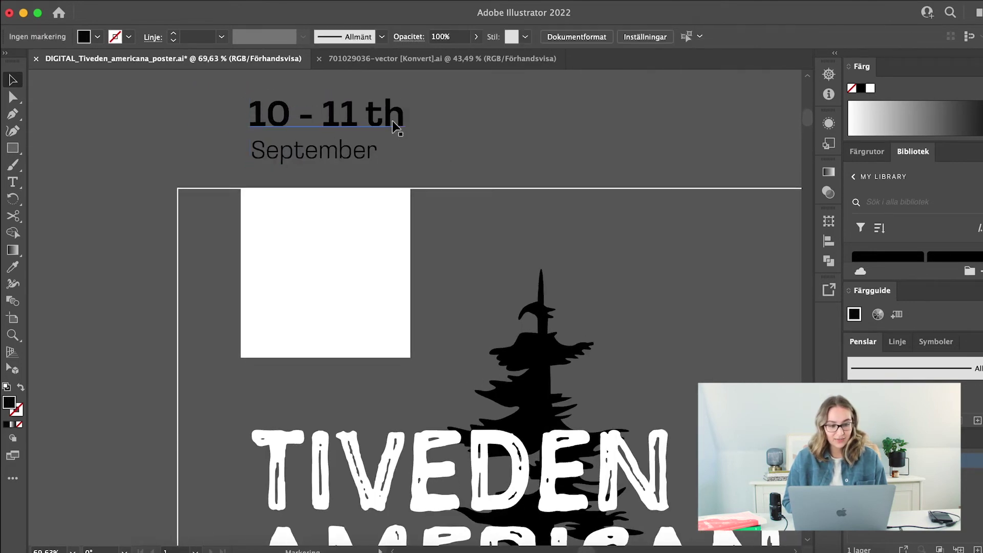
Tighten the tracking of the "10 - 11 th" line to -49
{"action": "left_click", "coordinate": [377, 128]}
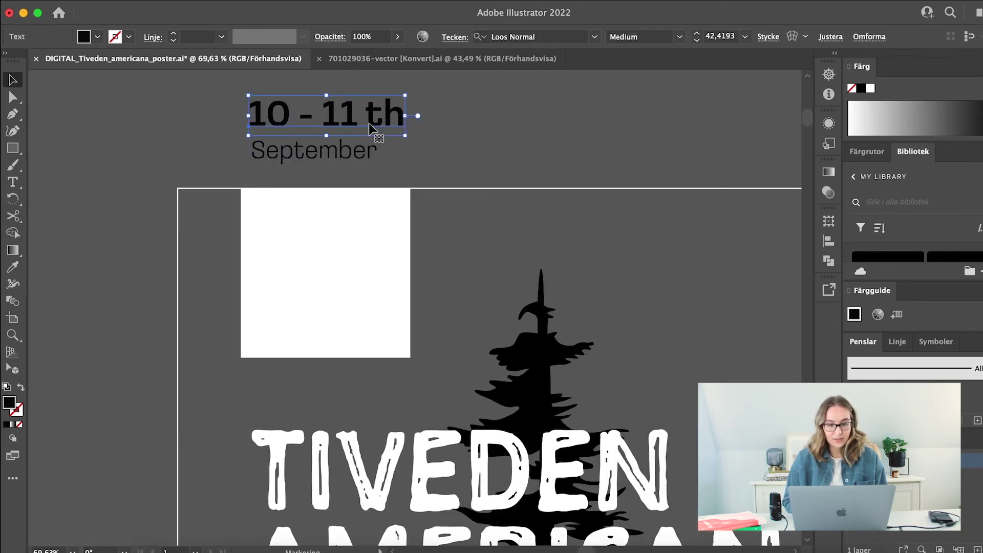
{"action": "left_click", "coordinate": [455, 37]}
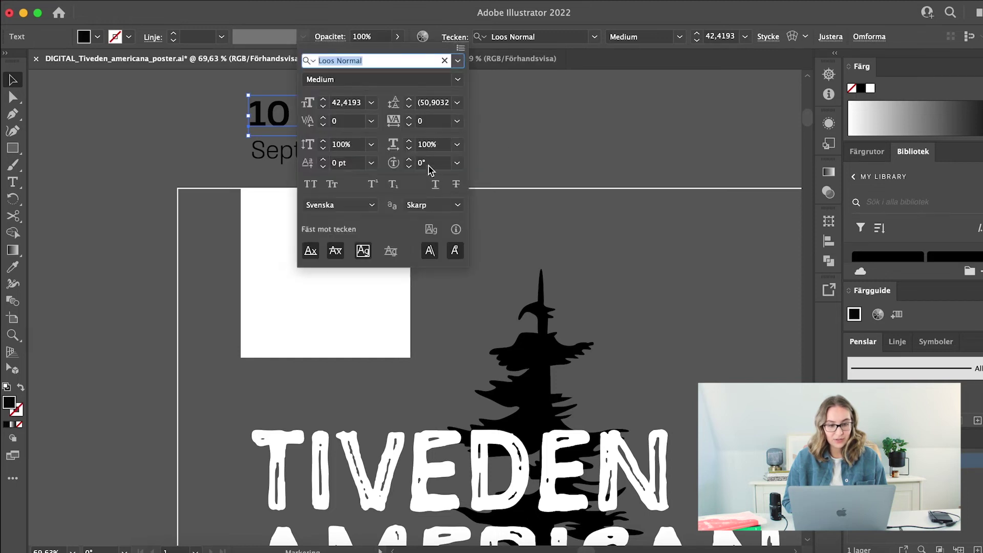
{"action": "left_click", "coordinate": [411, 127]}
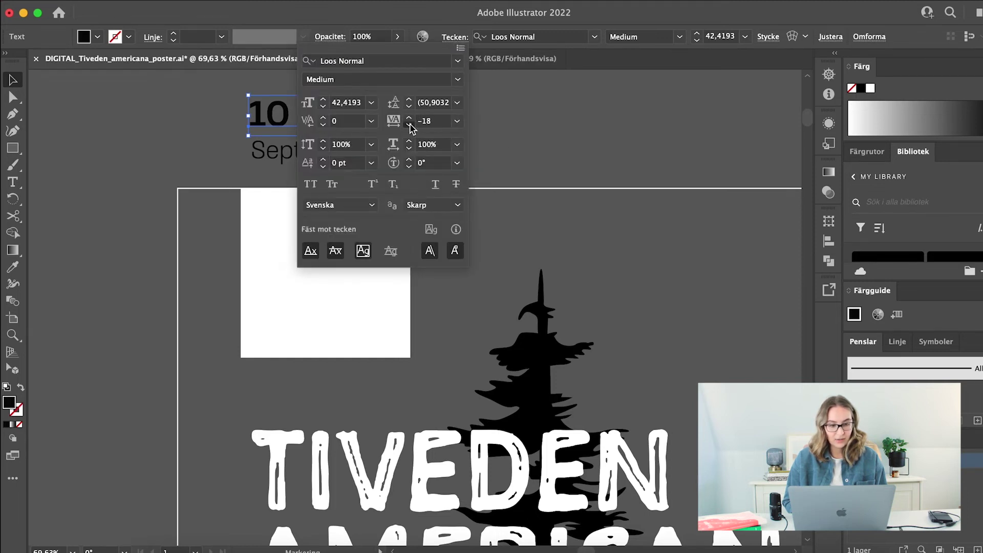
{"action": "scroll", "coordinate": [589, 150], "scroll_direction": "right", "scroll_amount": 5}
{"action": "scroll", "coordinate": [589, 150], "scroll_direction": "up", "scroll_amount": 1}
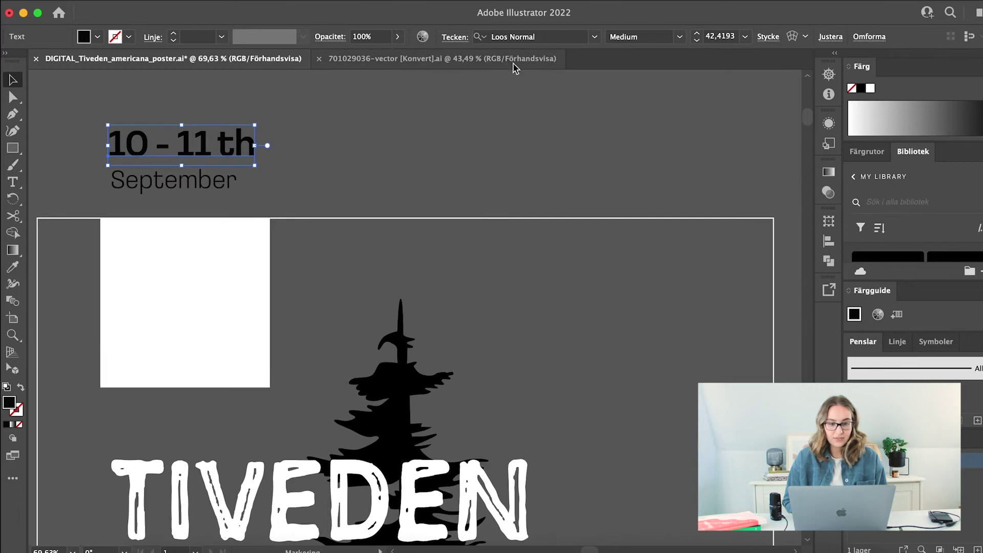
{"action": "left_click", "coordinate": [457, 38]}
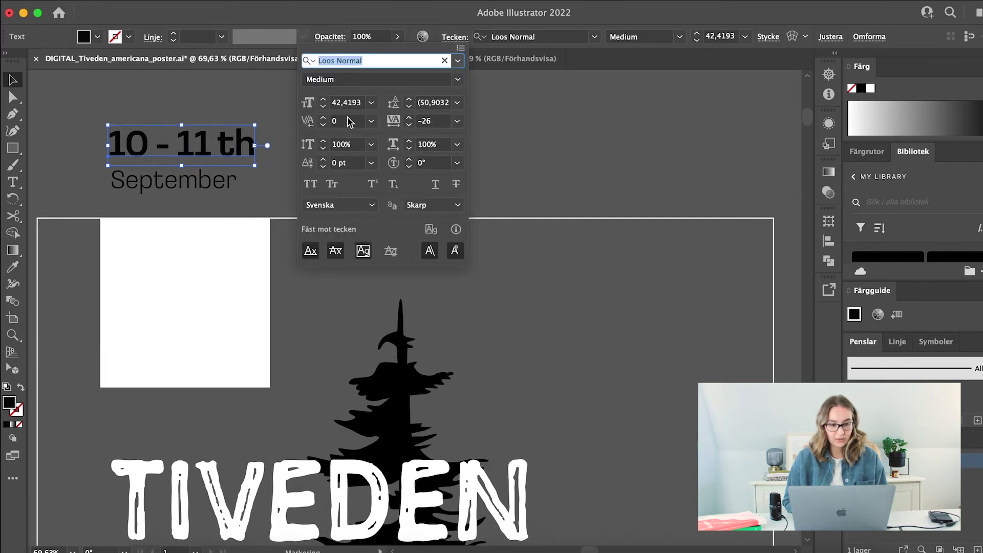
{"action": "left_click", "coordinate": [409, 125]}
{"action": "left_click", "coordinate": [410, 125]}
{"action": "left_click", "coordinate": [409, 125]}
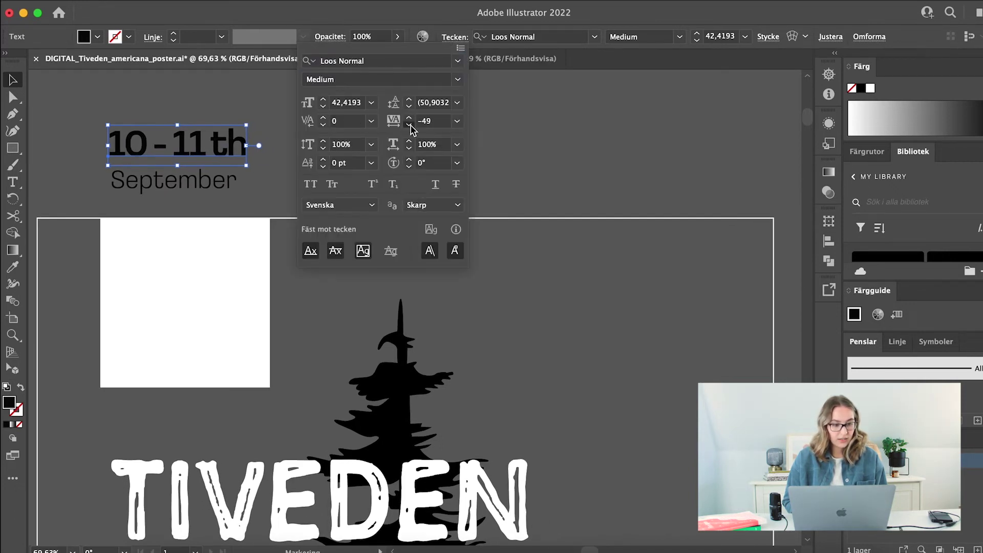
{"action": "left_click", "coordinate": [214, 101]}
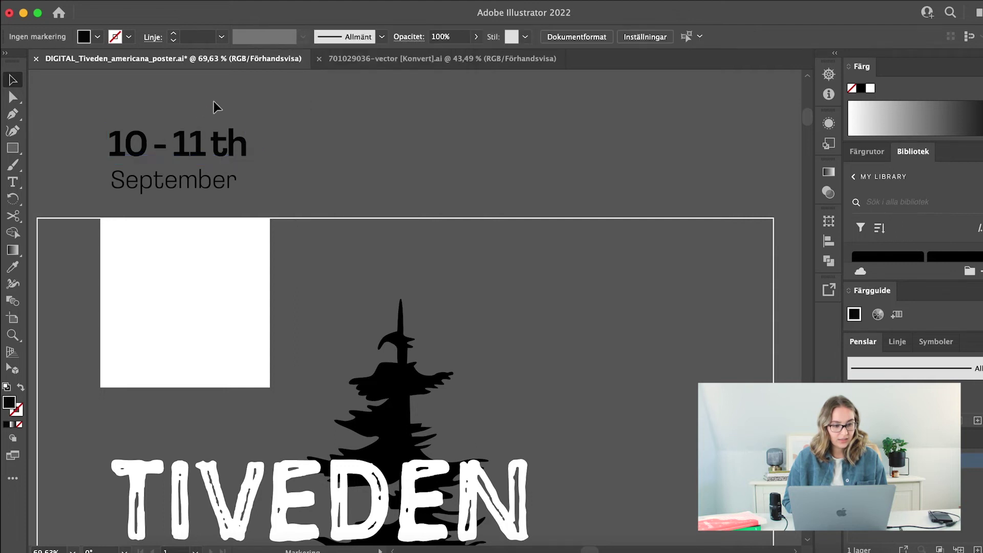
Tighten the kerning between the hyphen and the "11" in the date line
{"action": "left_click", "coordinate": [156, 149]}
{"action": "double_click", "coordinate": [155, 147]}
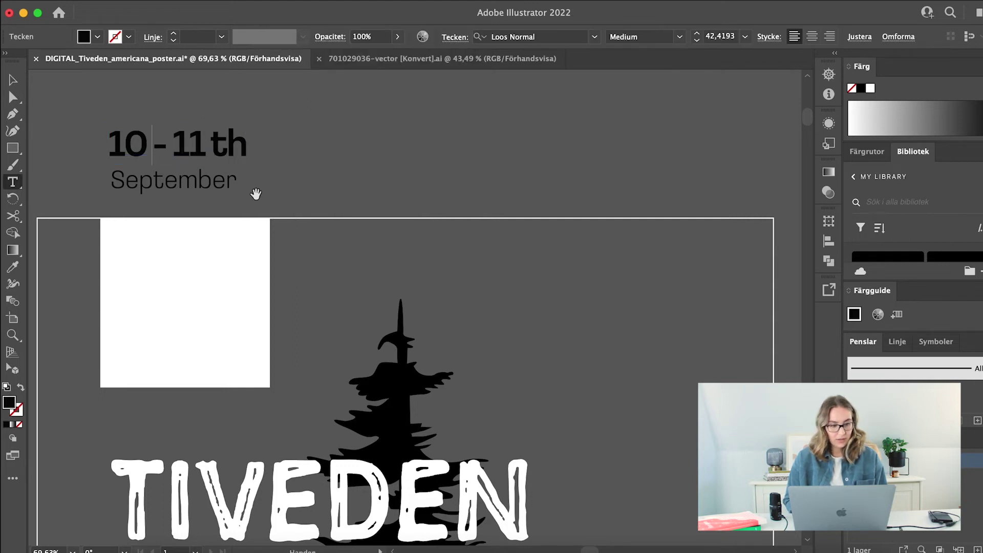
{"action": "key", "text": "Right"}
{"action": "key", "text": "Right"}
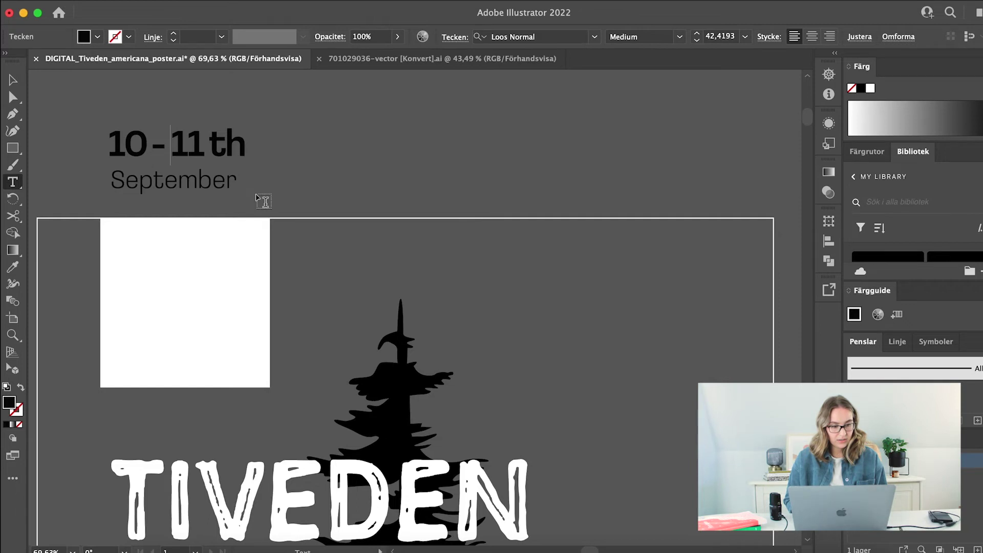
{"action": "key", "text": "alt+Left"}
{"action": "key", "text": "alt+Left"}
{"action": "key", "text": "alt+Left"}
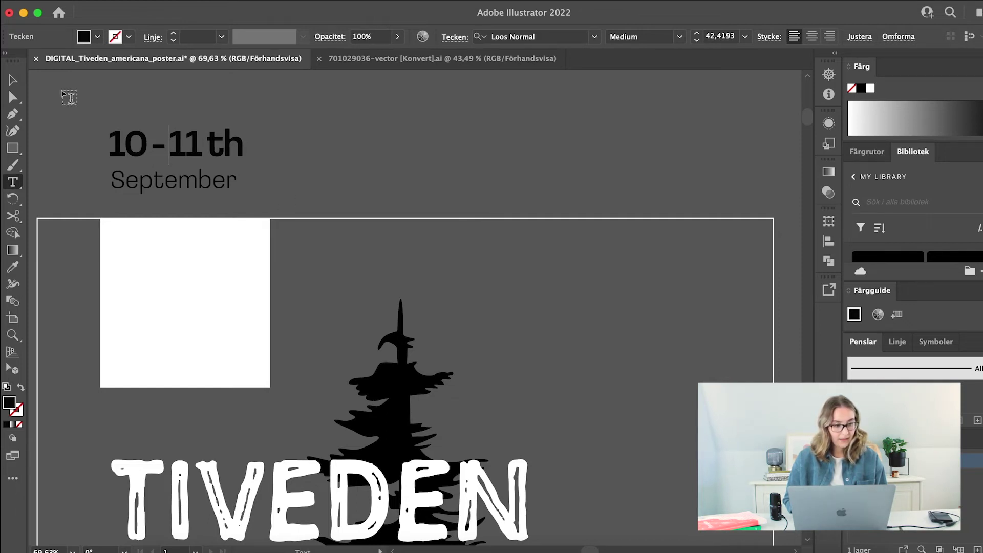
Shift the "10 - 11 th" line down and bring both date texts to the front of the stacking order
{"action": "left_click", "coordinate": [13, 80]}
{"action": "left_click_drag", "start_coordinate": [182, 154], "coordinate": [260, 175]}
{"action": "key", "text": "t"}
{"action": "left_click", "coordinate": [164, 180]}
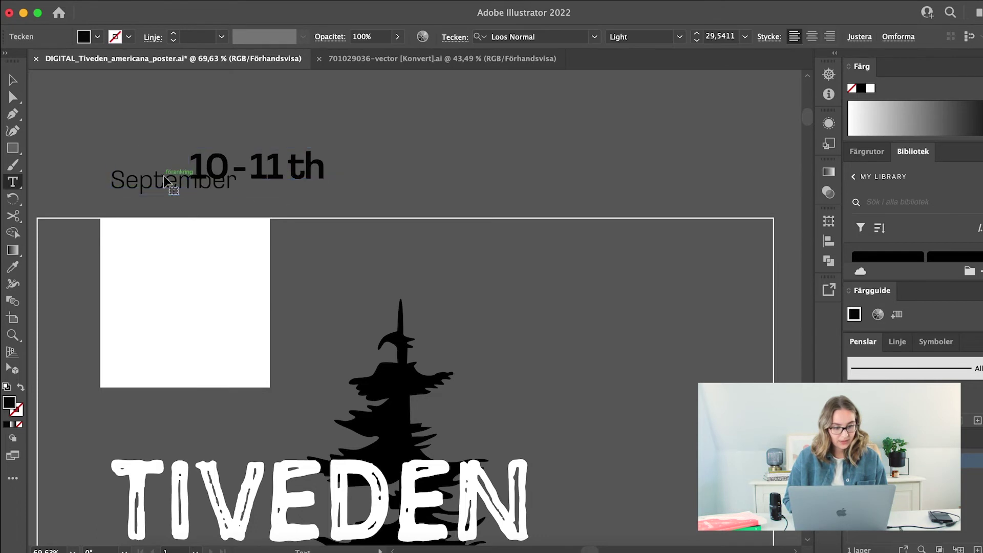
{"action": "key", "text": "Escape"}
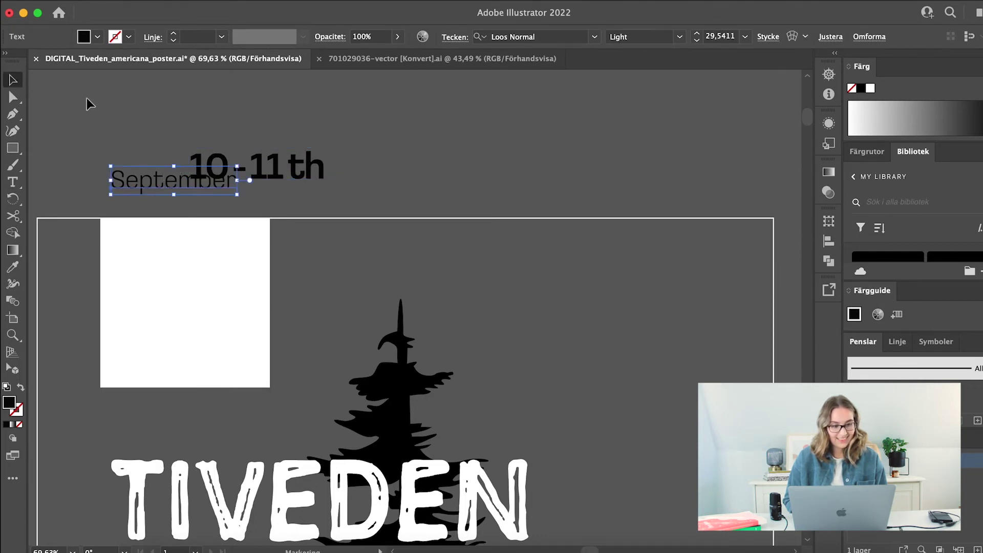
{"action": "left_click_drag", "start_coordinate": [266, 192], "coordinate": [238, 179]}
{"action": "right_click", "coordinate": [238, 179]}
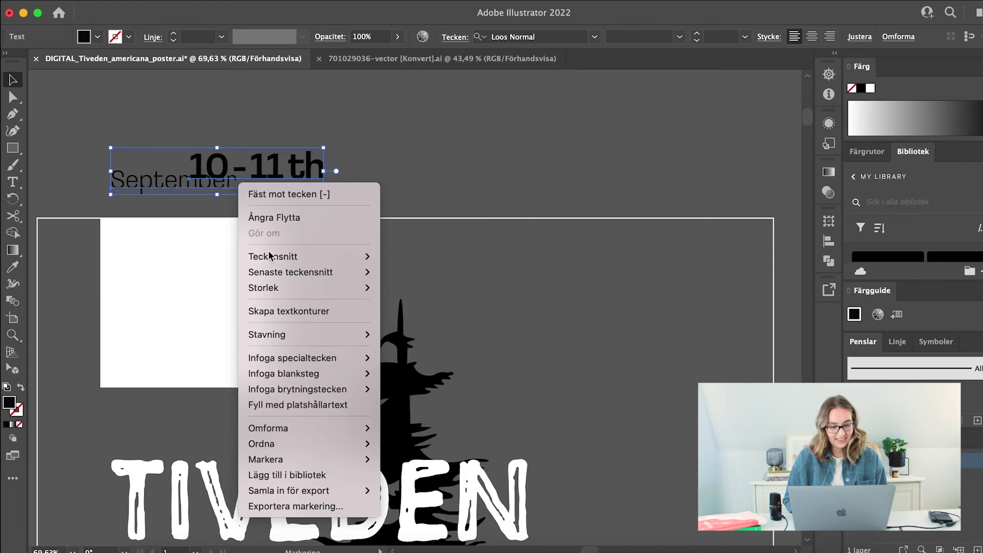
{"action": "mouse_move", "coordinate": [263, 443]}
{"action": "left_click", "coordinate": [395, 459]}
Place "10 - 11 th" and "September" on the white square and enlarge "September" to about 31 pt, matching the line above
{"action": "left_click", "coordinate": [334, 158]}
{"action": "left_click_drag", "start_coordinate": [320, 171], "coordinate": [248, 290]}
{"action": "left_click", "coordinate": [309, 149]}
{"action": "left_click_drag", "start_coordinate": [214, 170], "coordinate": [270, 356]}
{"action": "scroll", "coordinate": [237, 335], "scroll_direction": "up", "scroll_amount": 3}
{"action": "scroll", "coordinate": [237, 335], "scroll_direction": "up", "scroll_amount": 1}
{"action": "scroll", "coordinate": [270, 355], "scroll_direction": "down", "scroll_amount": 4}
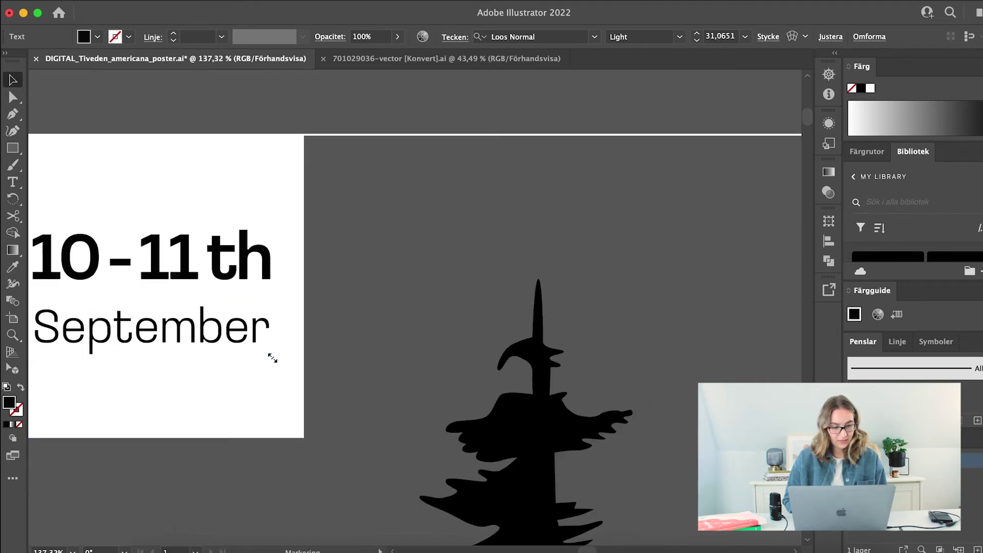
{"action": "left_click", "coordinate": [159, 305]}
{"action": "scroll", "coordinate": [159, 305], "scroll_direction": "down", "scroll_amount": 2}
{"action": "scroll", "coordinate": [159, 305], "scroll_direction": "left", "scroll_amount": 2}
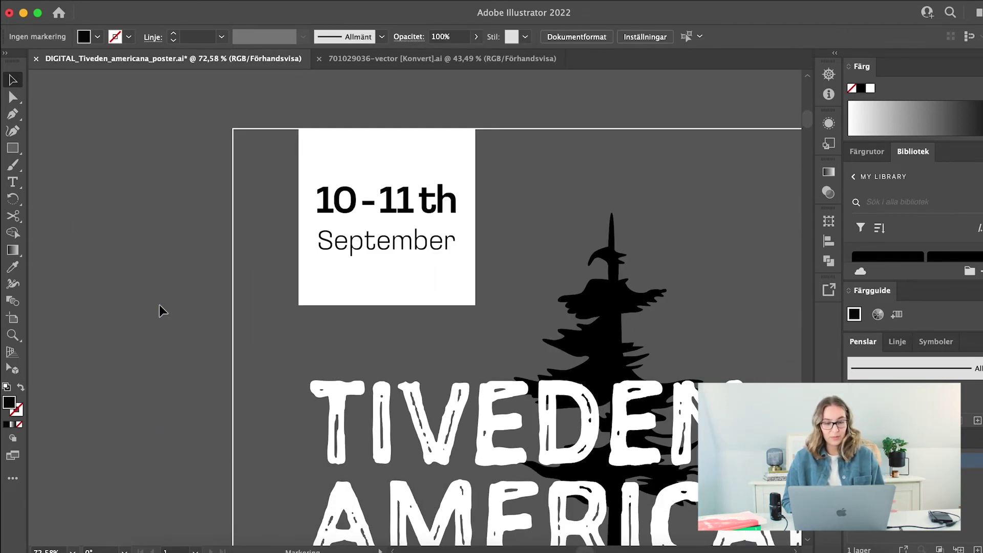
Add an anchor point midway along the white square's lower edge and raise it to form a notched banner
{"action": "left_click", "coordinate": [399, 301]}
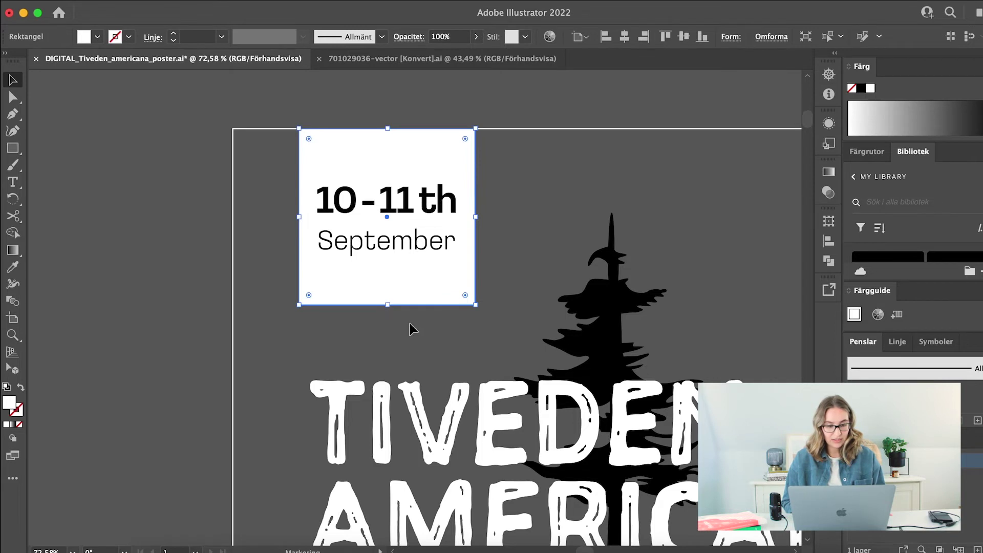
{"action": "scroll", "coordinate": [407, 325], "scroll_direction": "up", "scroll_amount": 3}
{"action": "scroll", "coordinate": [407, 324], "scroll_direction": "up", "scroll_amount": 2}
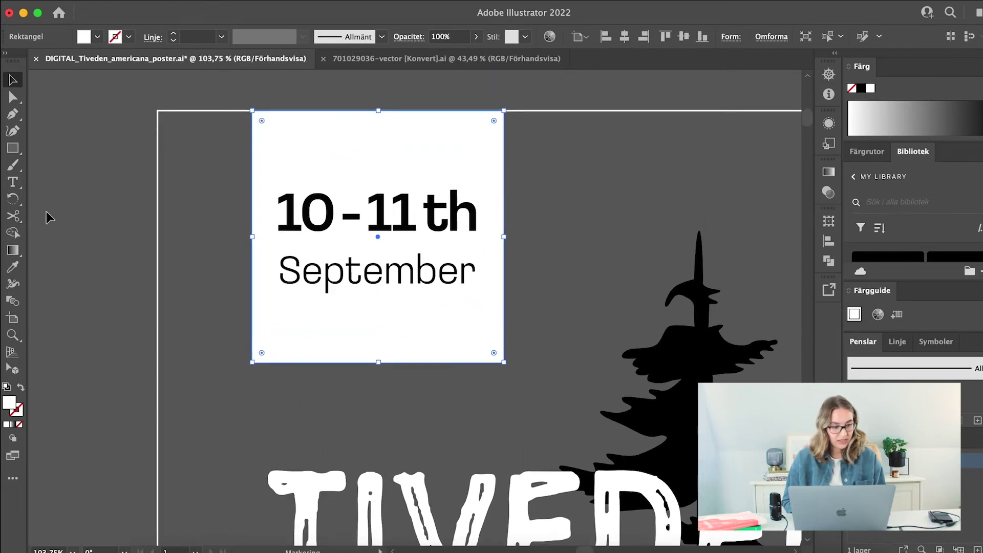
{"action": "left_click", "coordinate": [12, 114]}
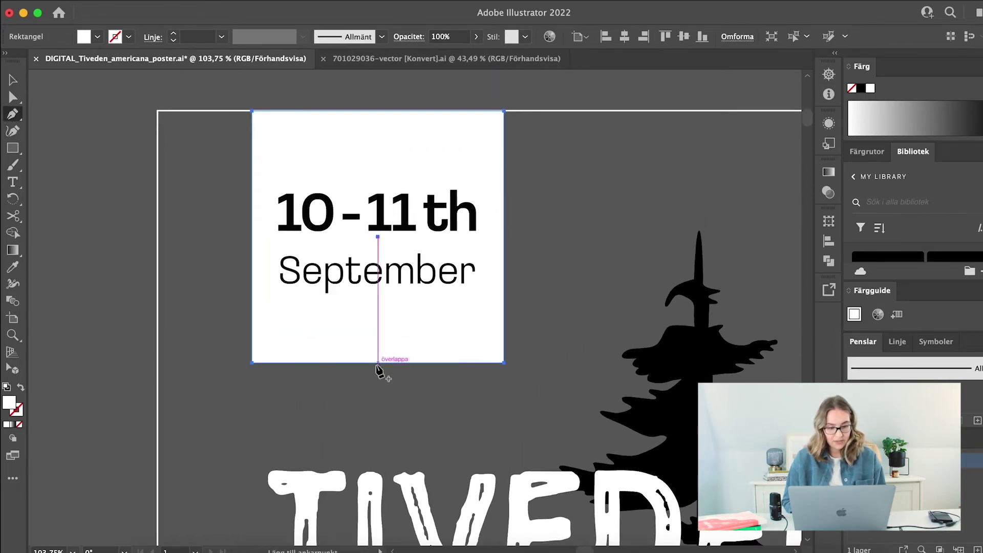
{"action": "left_click", "coordinate": [377, 362]}
{"action": "left_click", "coordinate": [13, 97]}
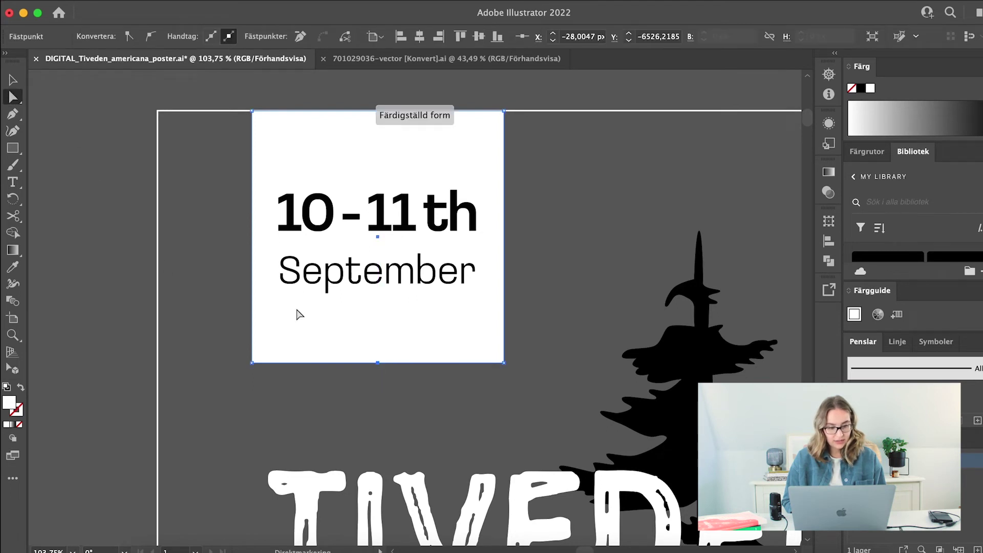
{"action": "mouse_move", "coordinate": [370, 365]}
{"action": "left_mouse_down"}
{"action": "mouse_move", "coordinate": [382, 367]}
{"action": "mouse_move", "coordinate": [379, 359]}
{"action": "left_mouse_up"}
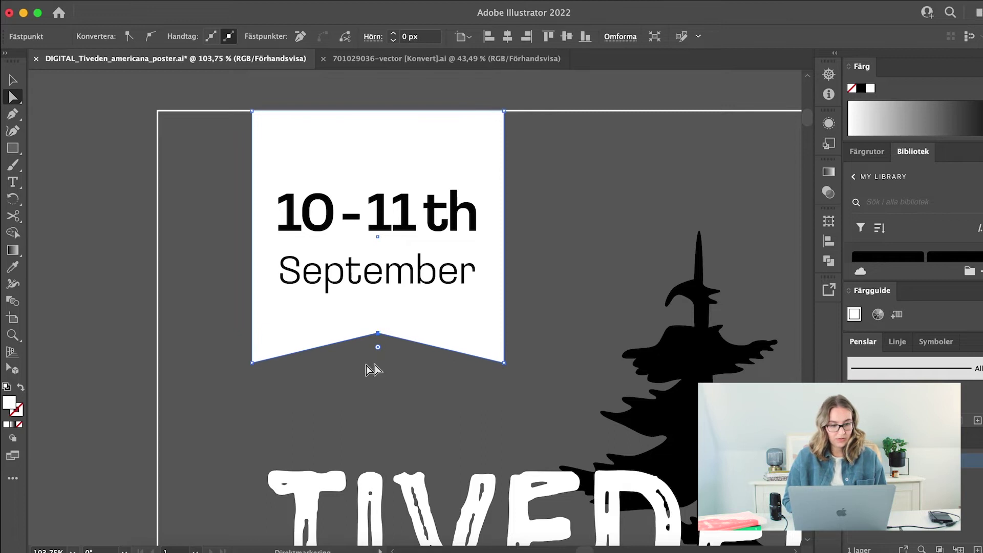
{"action": "key", "text": "v"}
{"action": "left_click", "coordinate": [114, 200]}
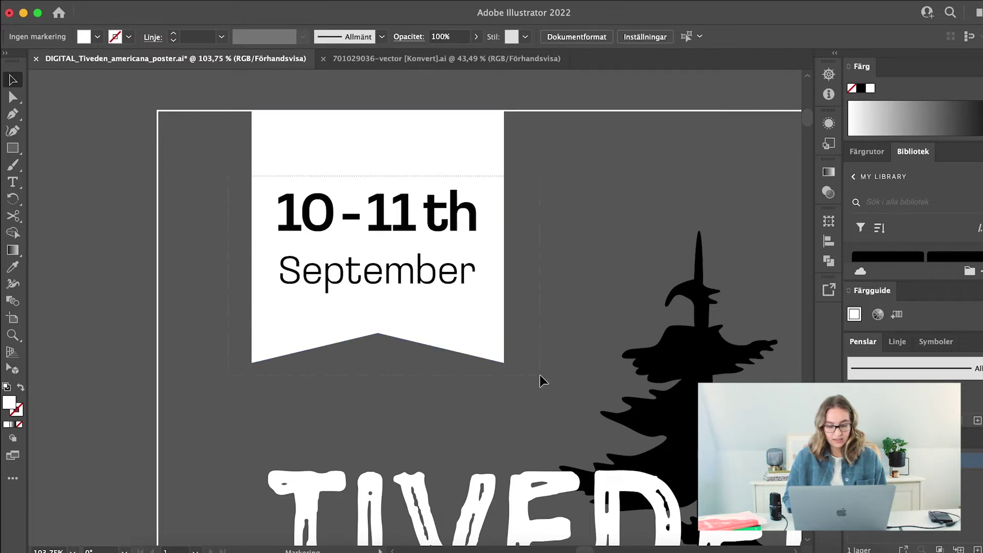
Nudge the banner and its date text together to the right, leaving room for a vertical line above the title's starting edge
{"action": "left_click_drag", "start_coordinate": [540, 375], "coordinate": [539, 375]}
{"action": "key", "text": "Right"}
{"action": "key", "text": "Right"}
{"action": "key", "text": "Right"}
{"action": "key", "text": "Right"}
{"action": "key", "text": "Right"}
{"action": "key", "text": "Right"}
{"action": "key", "text": "Right"}
{"action": "key", "text": "Right"}
{"action": "key", "text": "Right"}
{"action": "key", "text": "Right"}
{"action": "key", "text": "Right"}
{"action": "key", "text": "Right"}
{"action": "key", "text": "Right"}
{"action": "key", "text": "Right"}
{"action": "key", "text": "Right"}
{"action": "key", "text": "Right"}
{"action": "key", "text": "Right"}
{"action": "key", "text": "Right"}
{"action": "key", "text": "Right"}
{"action": "key", "text": "Right"}
{"action": "key", "text": "Right"}
{"action": "key", "text": "Right"}
{"action": "key", "text": "Right"}
{"action": "key", "text": "Right"}
{"action": "key", "text": "Right"}
{"action": "key", "text": "Right"}
{"action": "key", "text": "Right"}
{"action": "key", "text": "Right"}
{"action": "key", "text": "Right"}
{"action": "key", "text": "Right"}
{"action": "key", "text": "Right"}
{"action": "key", "text": "Right"}
{"action": "key", "text": "Right"}
{"action": "key", "text": "Right"}
{"action": "key", "text": "Right"}
{"action": "key", "text": "Right"}
{"action": "key", "text": "Right"}
{"action": "left_click", "coordinate": [248, 290]}
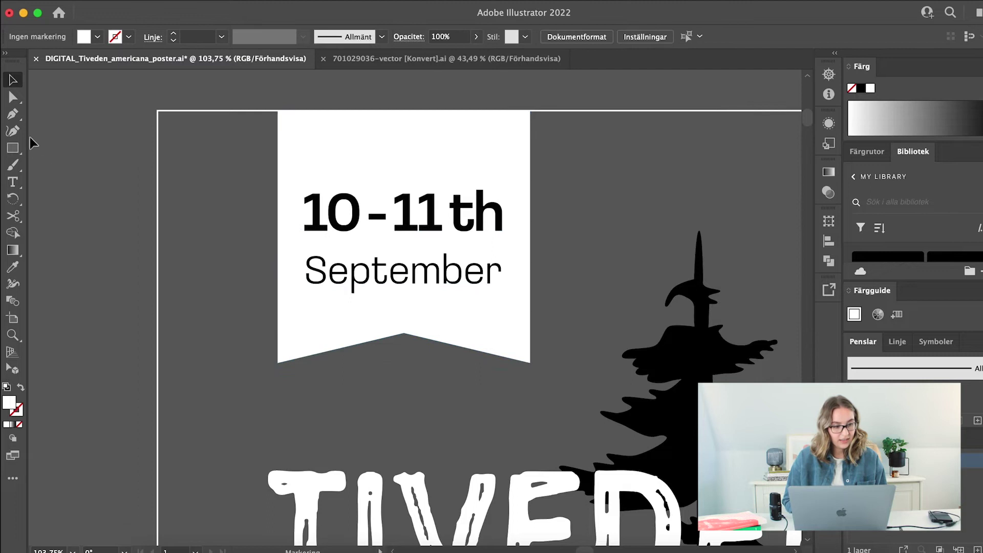
Draw a vertical line with a 3 pt white stroke and no fill just left of the banner, matching its full height
{"action": "left_click", "coordinate": [268, 110]}
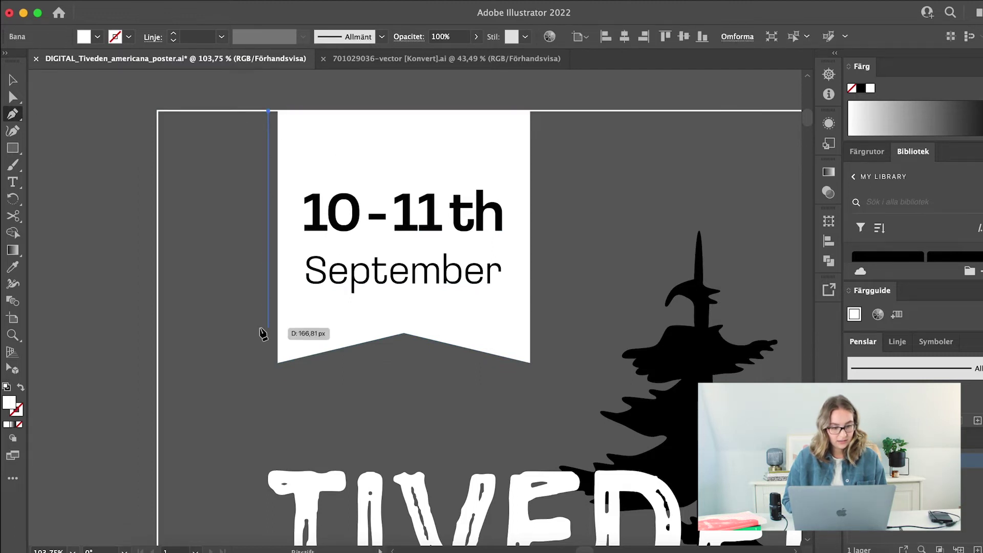
{"action": "left_click", "coordinate": [268, 362]}
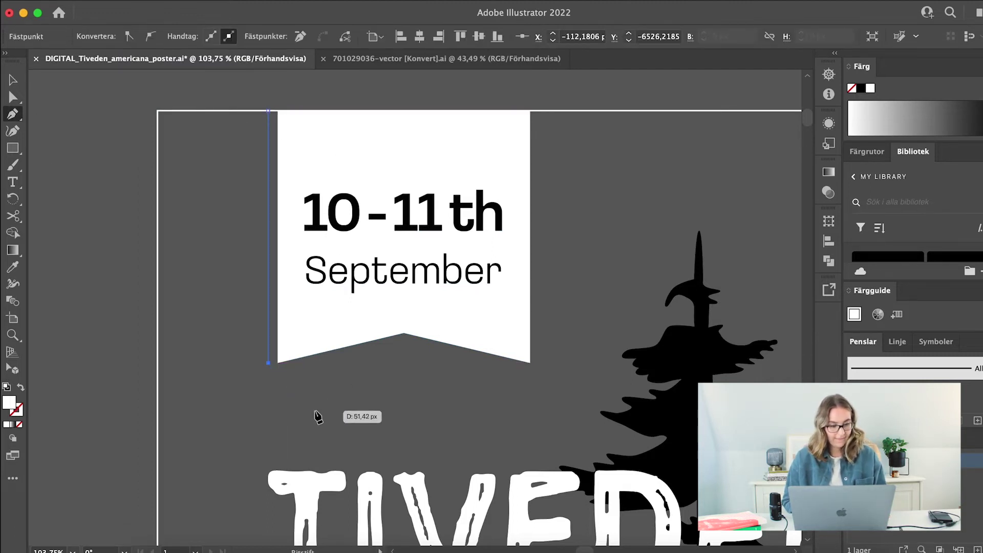
{"action": "left_click", "coordinate": [21, 387]}
{"action": "left_click", "coordinate": [13, 79]}
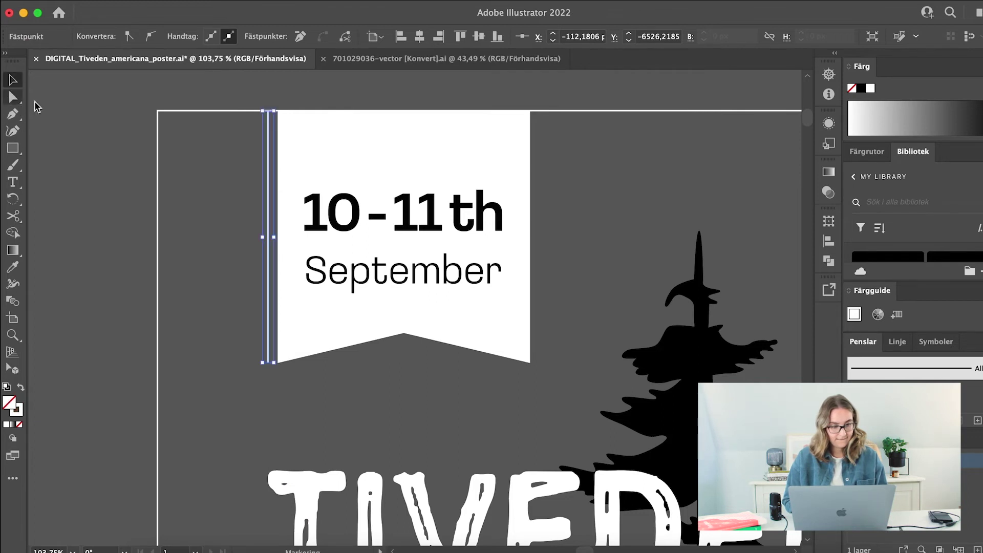
{"action": "left_click", "coordinate": [268, 185]}
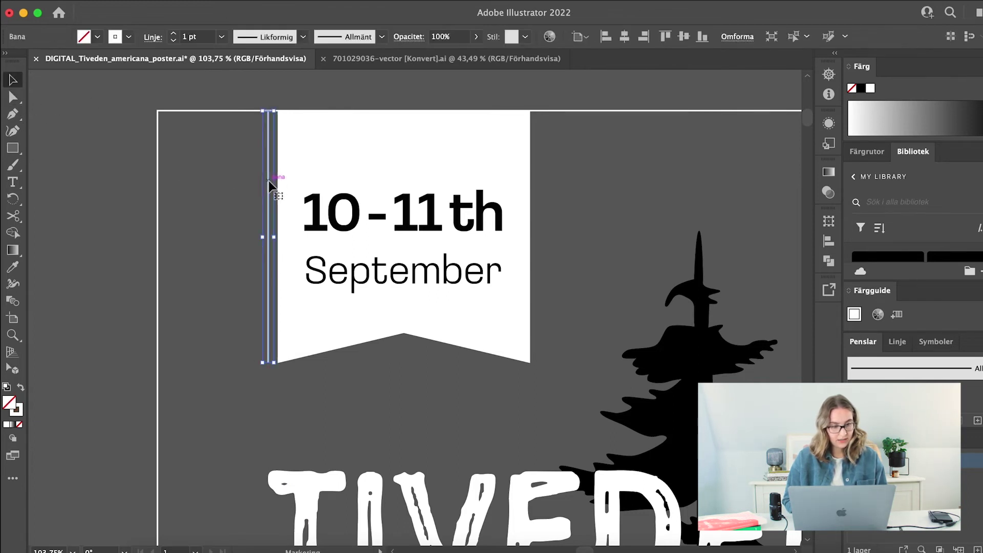
{"action": "left_click", "coordinate": [173, 33]}
{"action": "left_click", "coordinate": [173, 33]}
{"action": "left_click", "coordinate": [240, 244]}
Duplicate the white vertical line to the opposite side of the banner, leaving a matching gap
{"action": "left_click", "coordinate": [268, 242]}
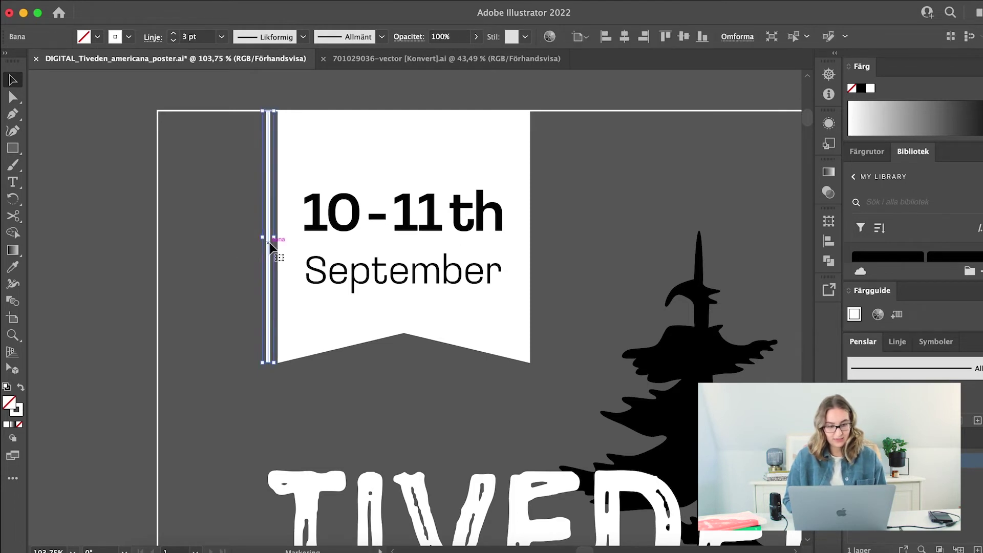
{"action": "left_click_drag", "start_coordinate": [270, 226], "coordinate": [543, 232]}
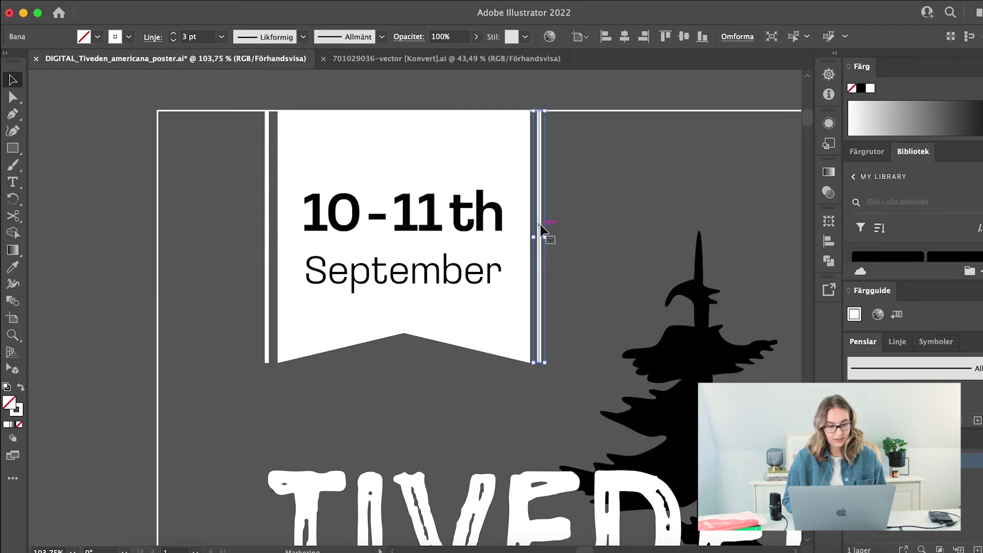
{"action": "left_click", "coordinate": [120, 241]}
{"action": "scroll", "coordinate": [120, 241], "scroll_direction": "down", "scroll_amount": 3}
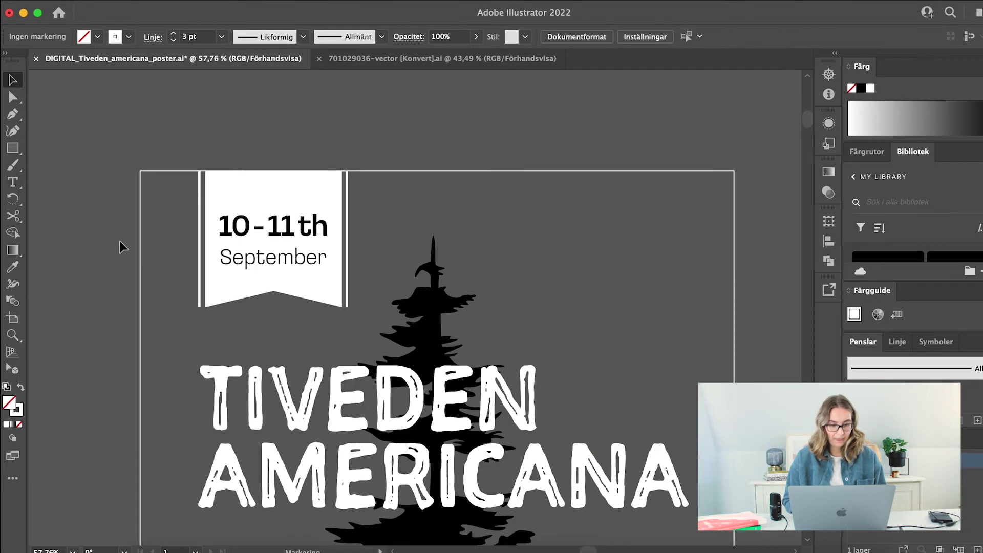
{"action": "left_click", "coordinate": [344, 273]}
{"action": "left_click", "coordinate": [371, 131]}
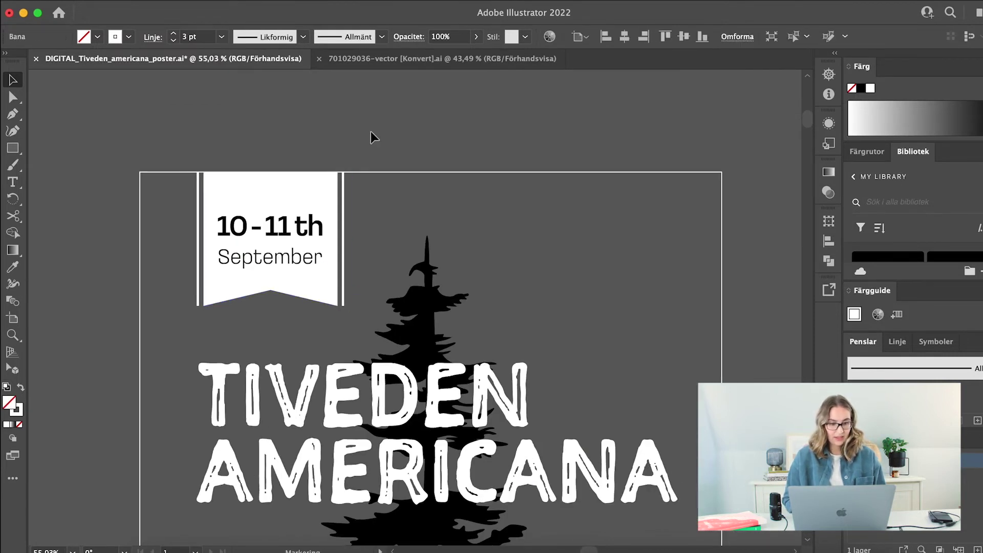
Move the "Luripompa, Sannerud" text beneath the title, aligned with the title's left edge
{"action": "scroll", "coordinate": [373, 130], "scroll_direction": "down", "scroll_amount": 1}
{"action": "scroll", "coordinate": [373, 131], "scroll_direction": "down", "scroll_amount": 2}
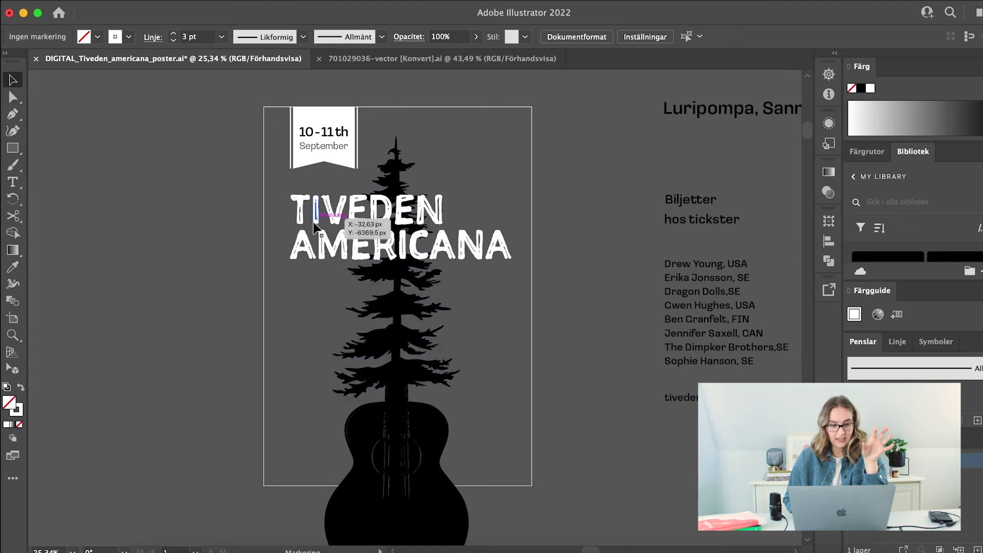
{"action": "scroll", "coordinate": [540, 268], "scroll_direction": "right", "scroll_amount": 1}
{"action": "scroll", "coordinate": [539, 268], "scroll_direction": "right", "scroll_amount": 1}
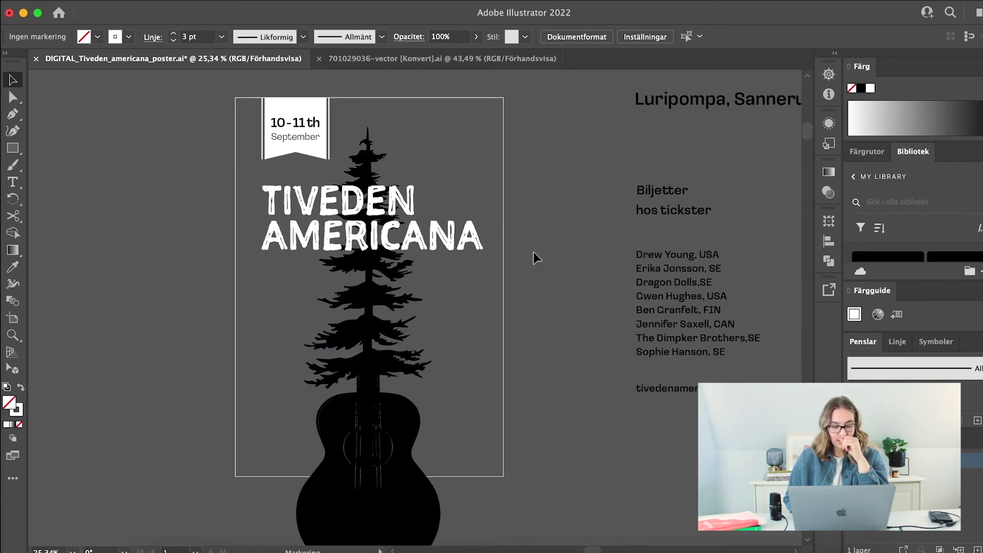
{"action": "scroll", "coordinate": [588, 356], "scroll_direction": "down", "scroll_amount": 1}
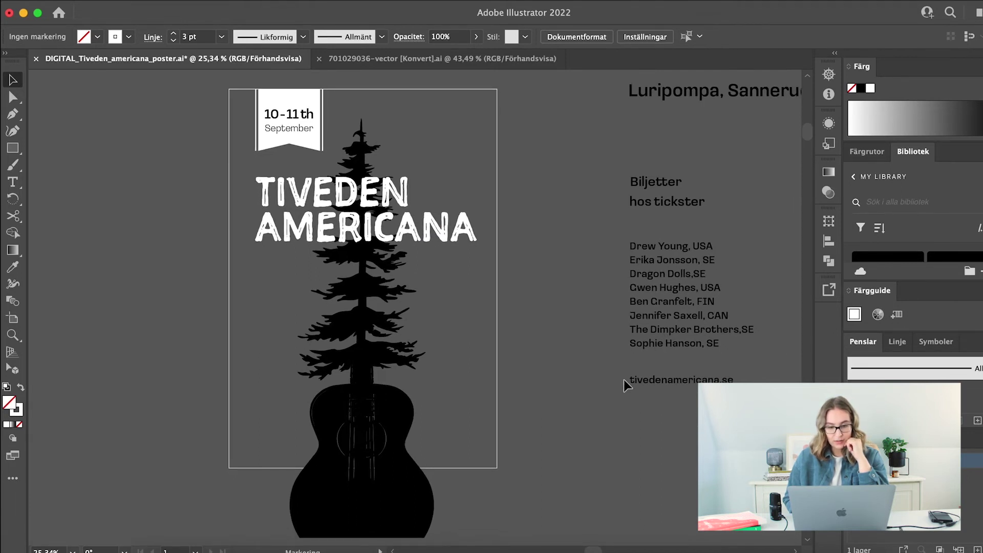
{"action": "scroll", "coordinate": [667, 205], "scroll_direction": "up", "scroll_amount": 1}
{"action": "left_click_drag", "start_coordinate": [679, 120], "coordinate": [315, 307]}
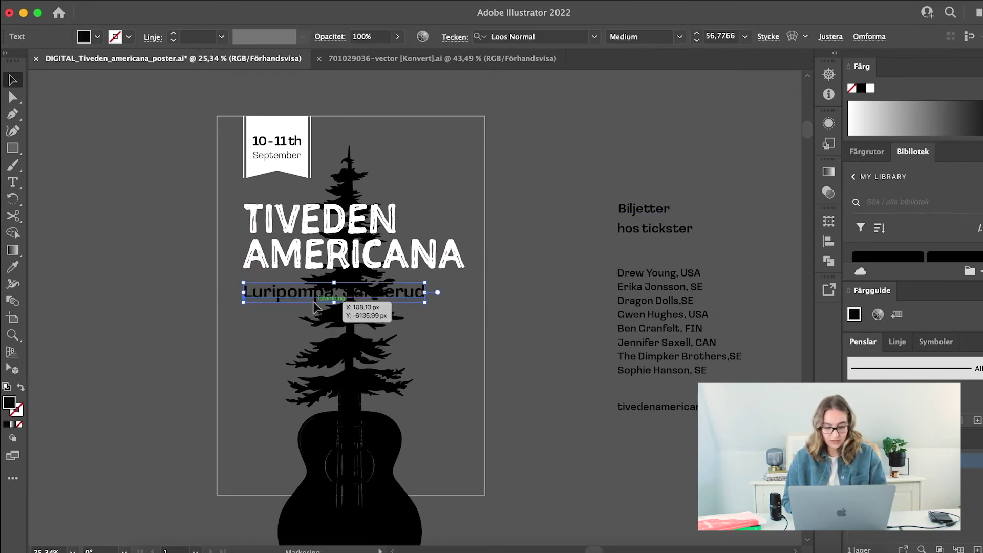
Apply the title's white colour to "Luripompa, Sannerud" with the Eyedropper and bring the text in front of the tree
{"action": "key", "text": "i"}
{"action": "left_click", "coordinate": [358, 228]}
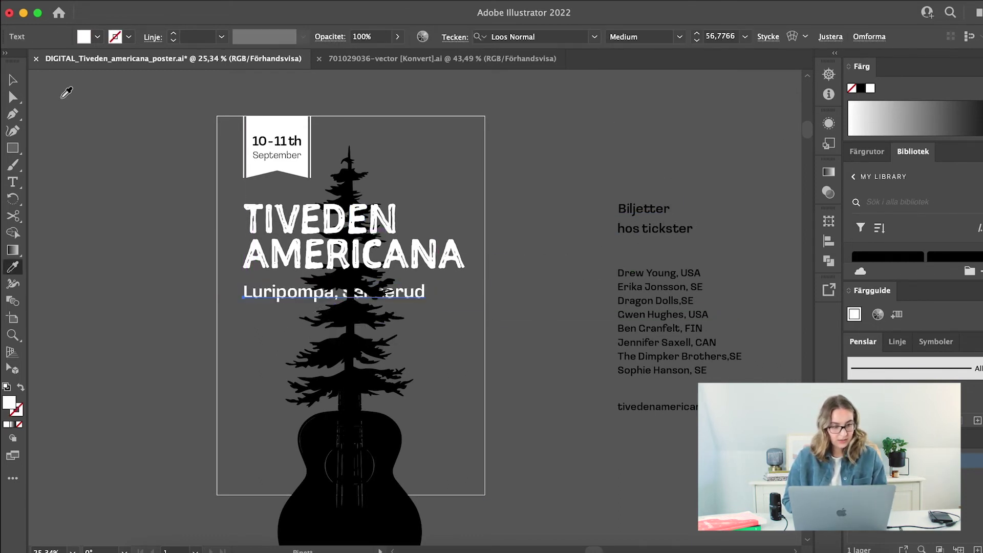
{"action": "key", "text": "v"}
{"action": "right_click", "coordinate": [258, 292]}
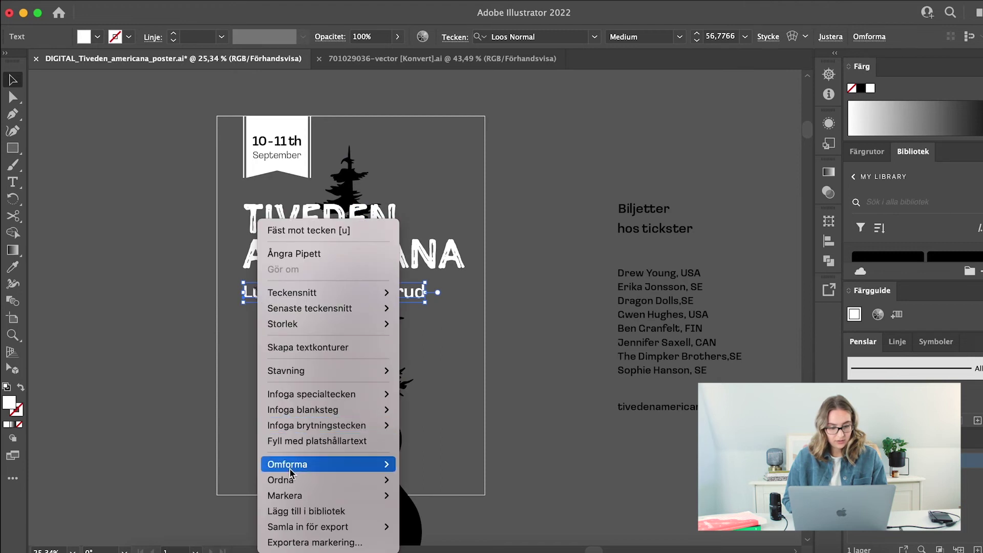
{"action": "left_click", "coordinate": [408, 473]}
{"action": "left_click", "coordinate": [535, 315]}
{"action": "scroll", "coordinate": [536, 315], "scroll_direction": "left", "scroll_amount": 3}
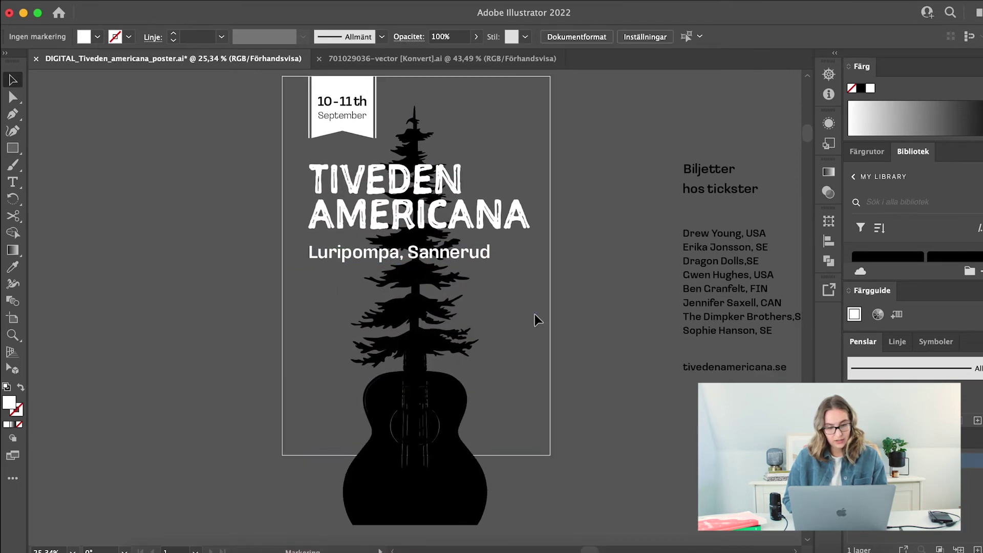
Try to enlarge "Luripompa, Sannerud" to the full width of the title, and undo the scaling
{"action": "left_click", "coordinate": [491, 260]}
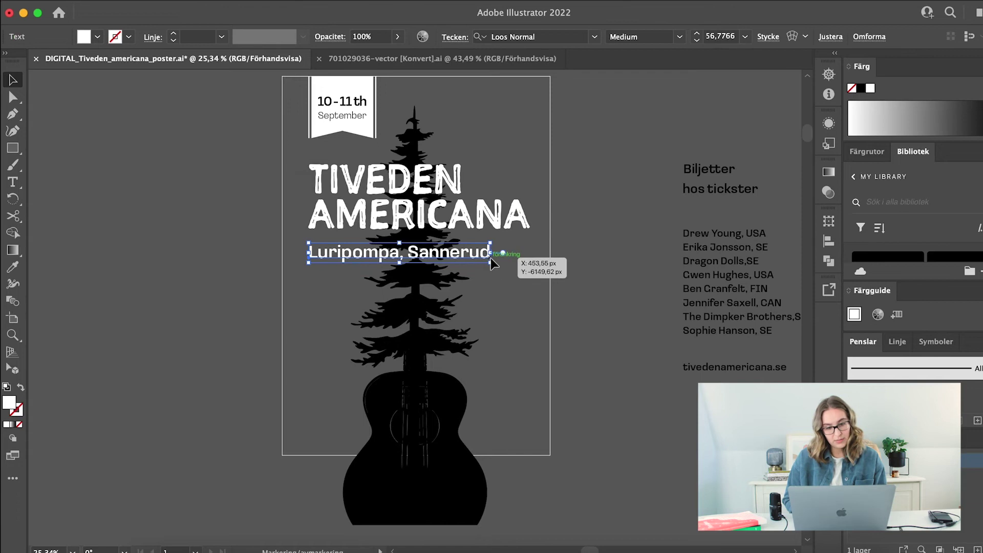
{"action": "left_click_drag", "start_coordinate": [494, 264], "coordinate": [532, 276]}
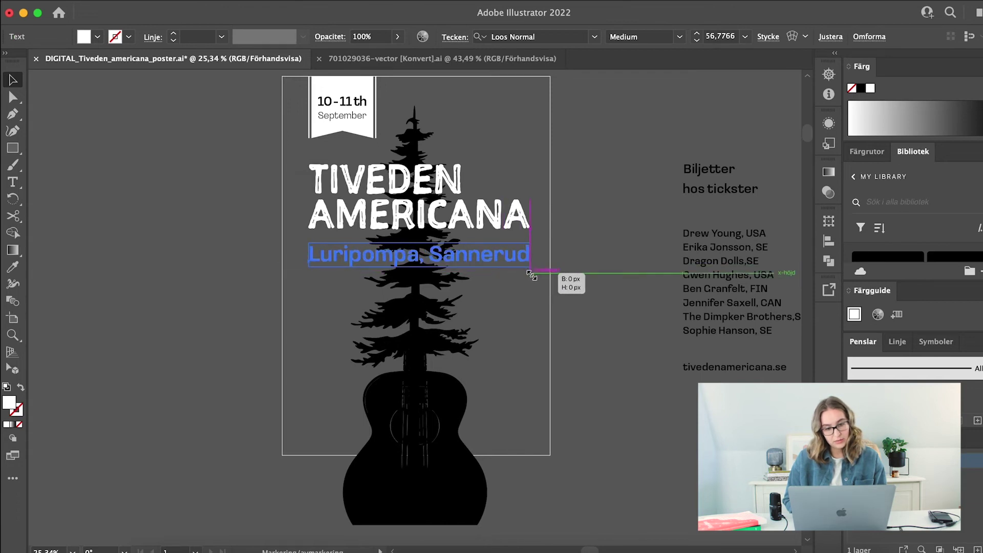
{"action": "left_click", "coordinate": [614, 279]}
{"action": "key", "text": "super+z"}
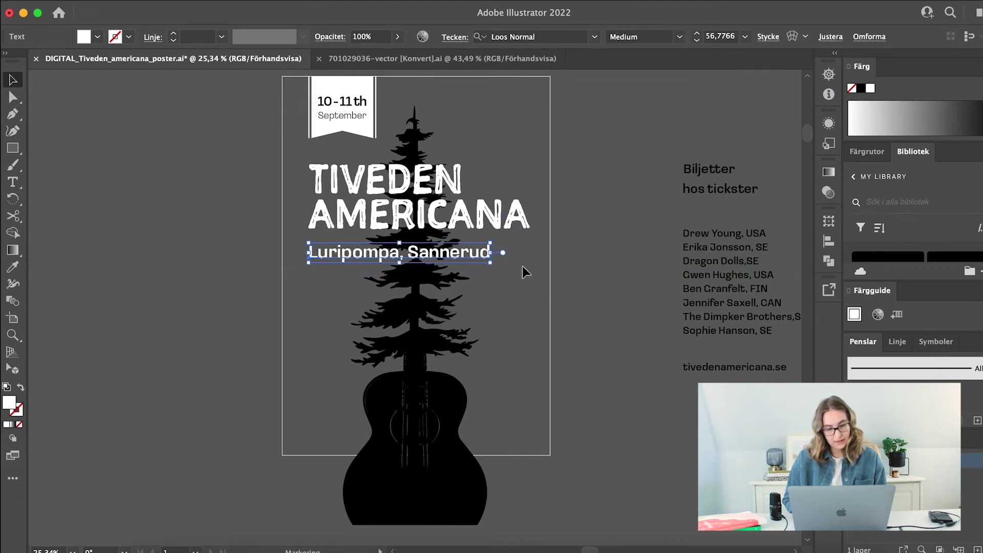
Scale the "Luripompa, Sannerud" line down slightly to about 56.3 pt
{"action": "mouse_move", "coordinate": [492, 265]}
{"action": "left_mouse_down"}
{"action": "mouse_move", "coordinate": [507, 264]}
{"action": "mouse_move", "coordinate": [491, 264]}
{"action": "left_mouse_up"}
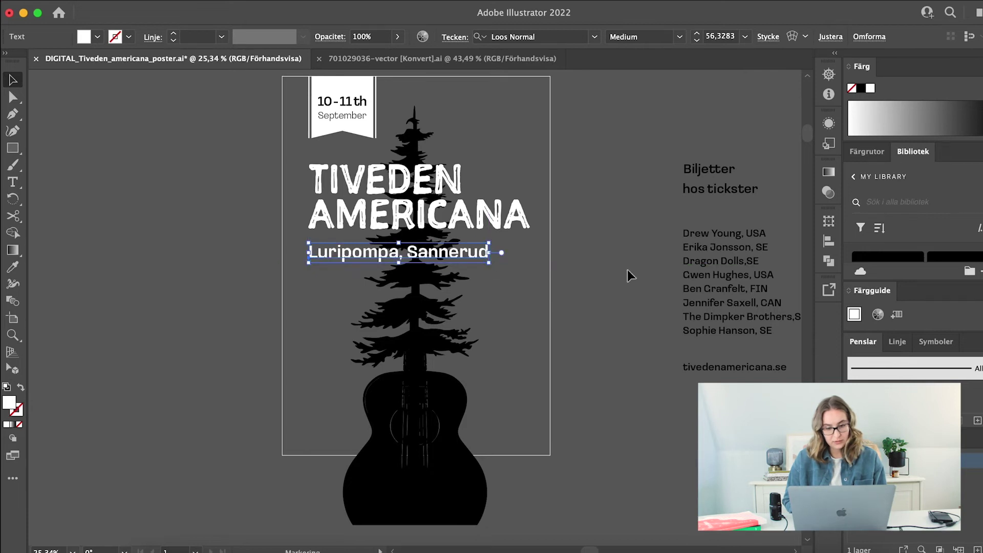
{"action": "left_click", "coordinate": [629, 274]}
{"action": "scroll", "coordinate": [503, 256], "scroll_direction": "up", "scroll_amount": 5}
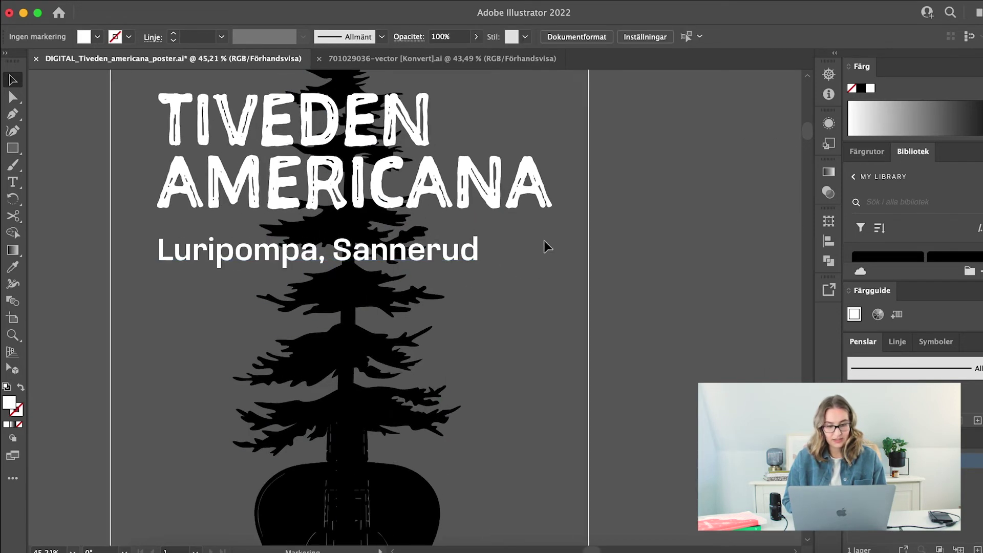
Move the two-line text "Biljetter hos tickster" onto the poster below "Luripompa, Sannerud", aligned with its left edge
{"action": "scroll", "coordinate": [551, 279], "scroll_direction": "down", "scroll_amount": 5}
{"action": "scroll", "coordinate": [614, 303], "scroll_direction": "up", "scroll_amount": 2}
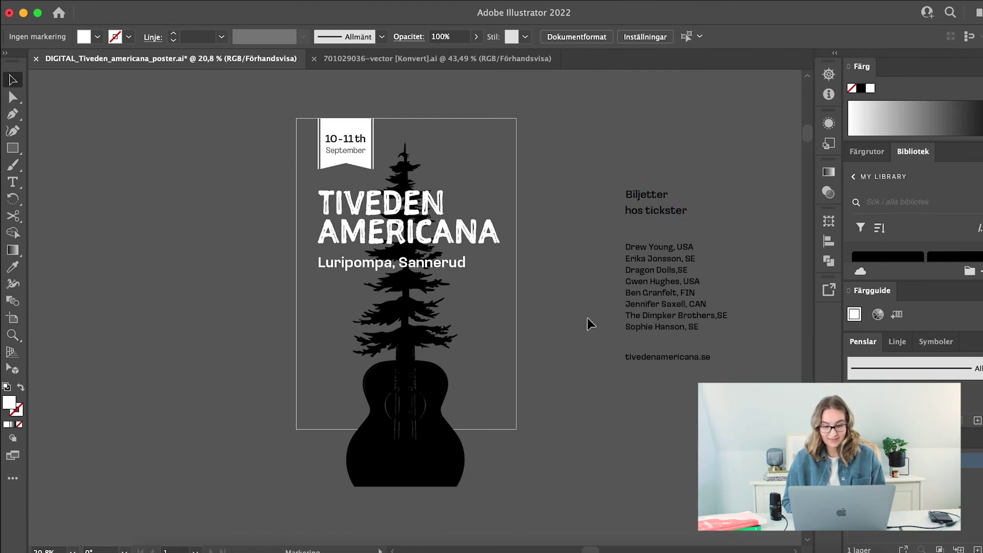
{"action": "scroll", "coordinate": [588, 318], "scroll_direction": "up", "scroll_amount": 1}
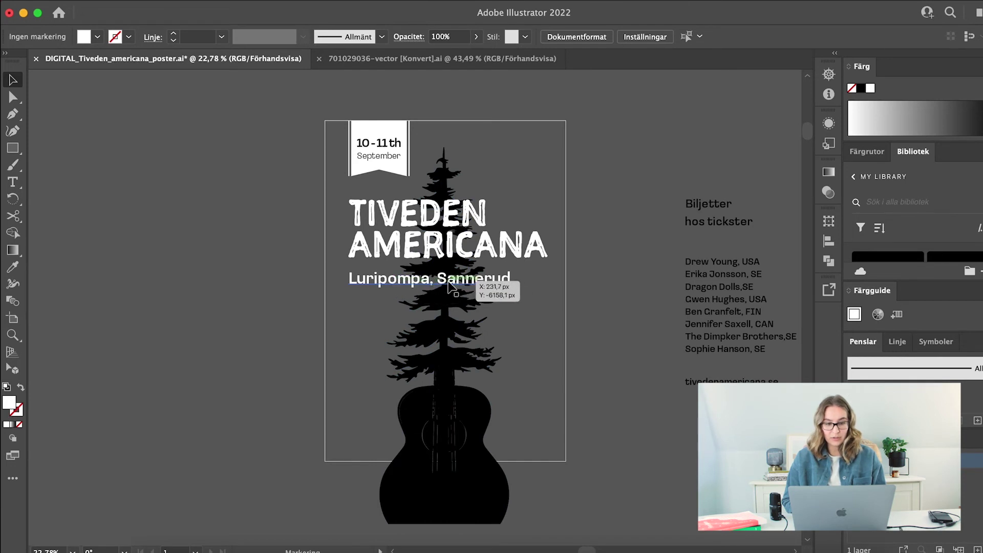
{"action": "left_click", "coordinate": [710, 207]}
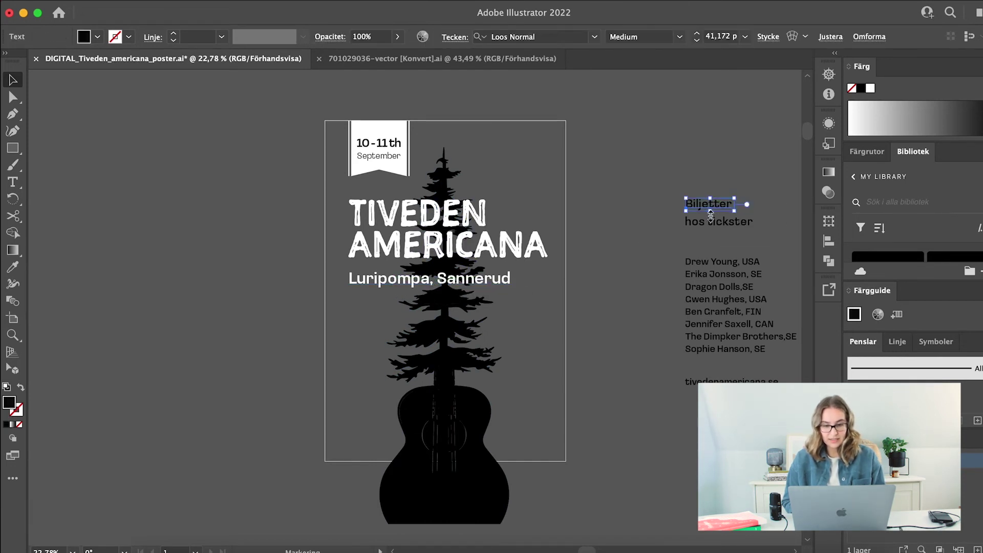
{"action": "left_click_drag", "start_coordinate": [731, 226], "coordinate": [394, 327]}
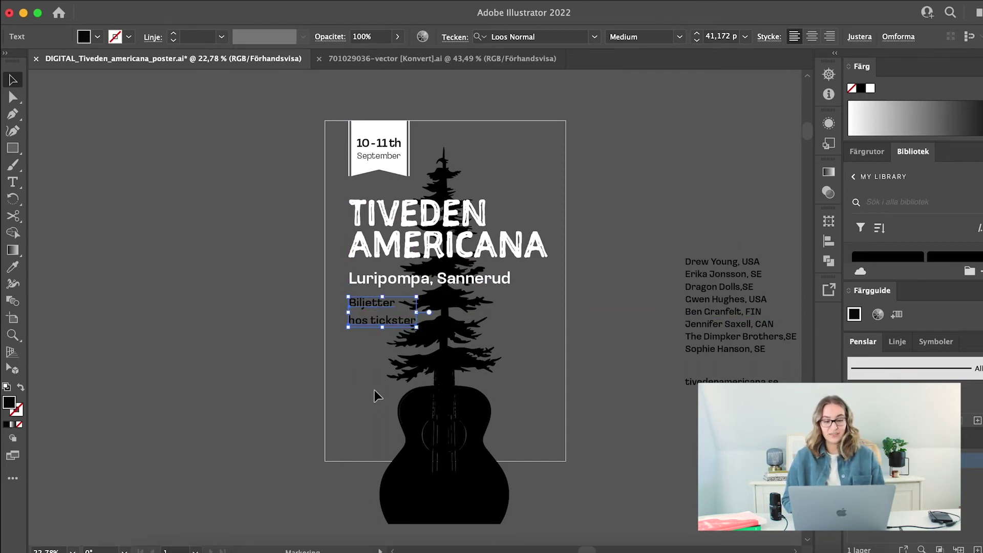
Apply the title's white colour to "Biljetter hos tickster" with the Eyedropper
{"action": "key", "text": "i"}
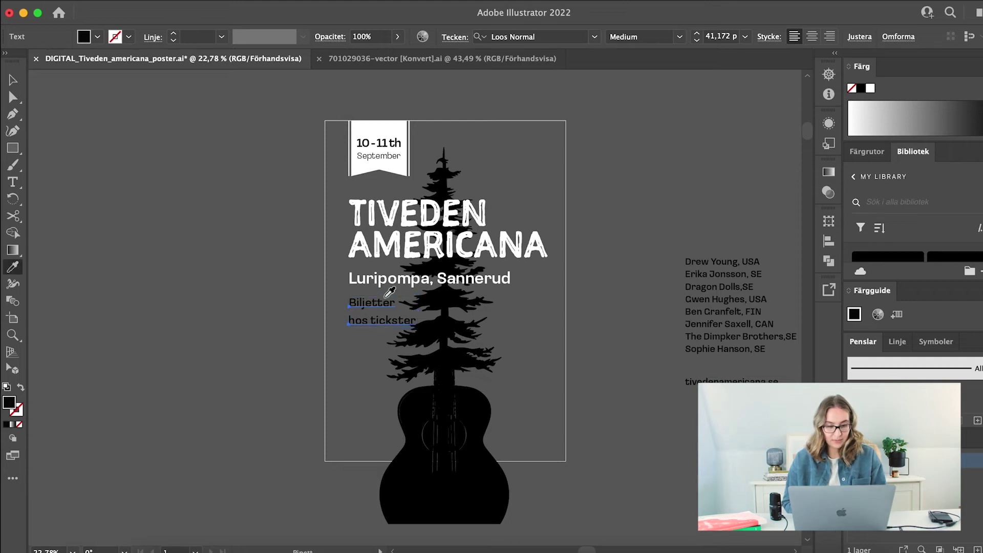
{"action": "left_click", "coordinate": [388, 252]}
{"action": "left_click", "coordinate": [13, 79]}
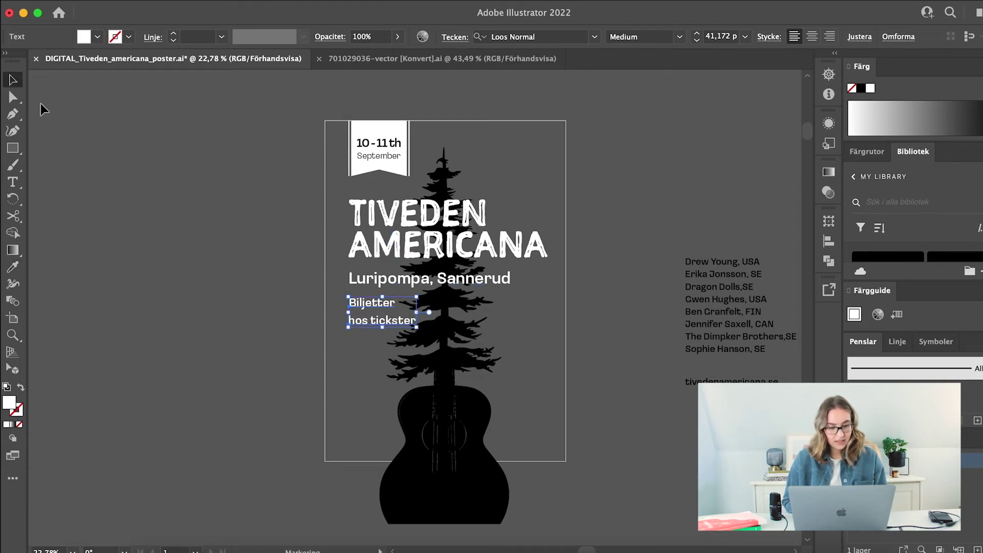
{"action": "left_click", "coordinate": [319, 291]}
{"action": "scroll", "coordinate": [319, 291], "scroll_direction": "up", "scroll_amount": 3}
Move the title lower on the poster and place a smaller "Luripompa, Sannerud" line above it, aligned with its left edge
{"action": "left_click", "coordinate": [413, 329]}
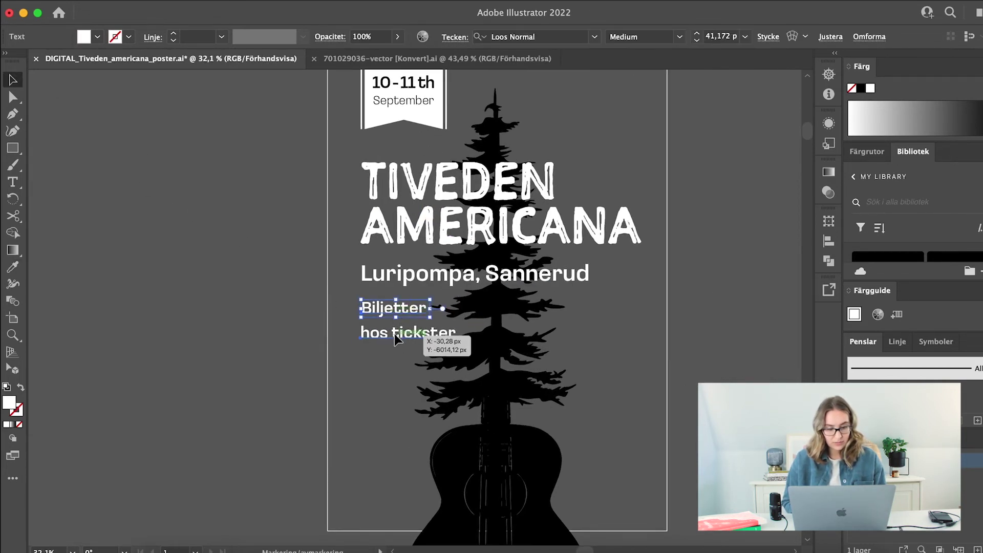
{"action": "left_click_drag", "start_coordinate": [423, 329], "coordinate": [240, 310]}
{"action": "left_click_drag", "start_coordinate": [420, 281], "coordinate": [145, 199]}
{"action": "left_click_drag", "start_coordinate": [404, 237], "coordinate": [405, 317]}
{"action": "left_click_drag", "start_coordinate": [269, 202], "coordinate": [513, 227]}
Place "Biljetter hos tickster" directly below the title, enlarged to about 55 pt, and bring it in front of the tree
{"action": "left_click", "coordinate": [216, 197]}
{"action": "left_click_drag", "start_coordinate": [229, 317], "coordinate": [488, 390]}
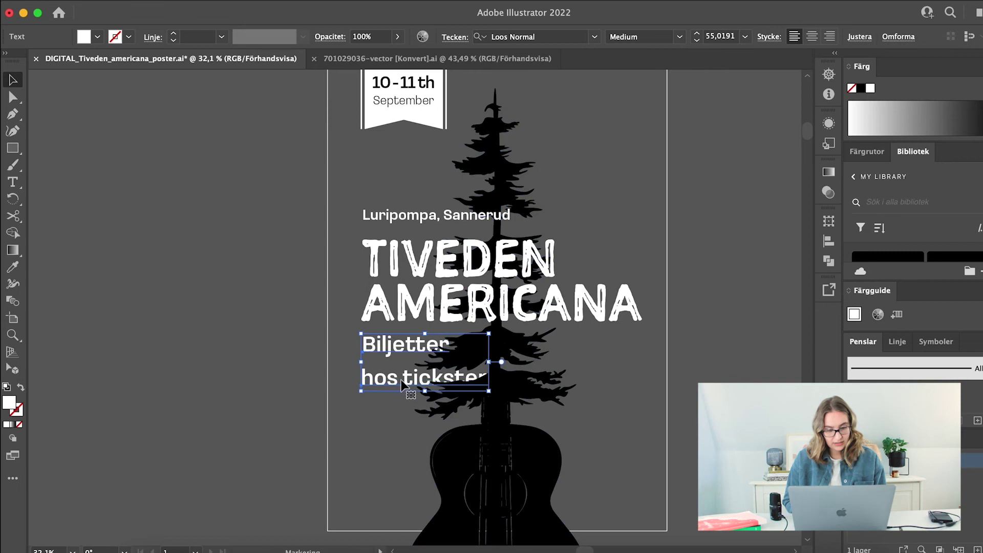
{"action": "right_click", "coordinate": [402, 383]}
{"action": "mouse_move", "coordinate": [429, 484]}
{"action": "left_click", "coordinate": [561, 471]}
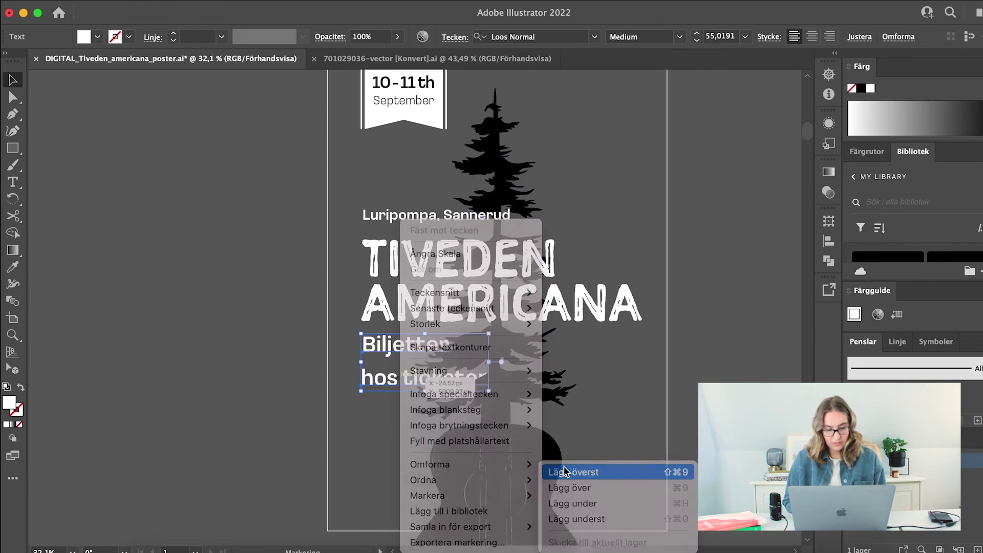
{"action": "left_click", "coordinate": [243, 336]}
Move "hos tickster" up closer to "Biljetter", keeping both lines left-aligned
{"action": "left_click_drag", "start_coordinate": [393, 387], "coordinate": [330, 376]}
{"action": "scroll", "coordinate": [392, 384], "scroll_direction": "up", "scroll_amount": 5}
{"action": "scroll", "coordinate": [329, 376], "scroll_direction": "down", "scroll_amount": 5}
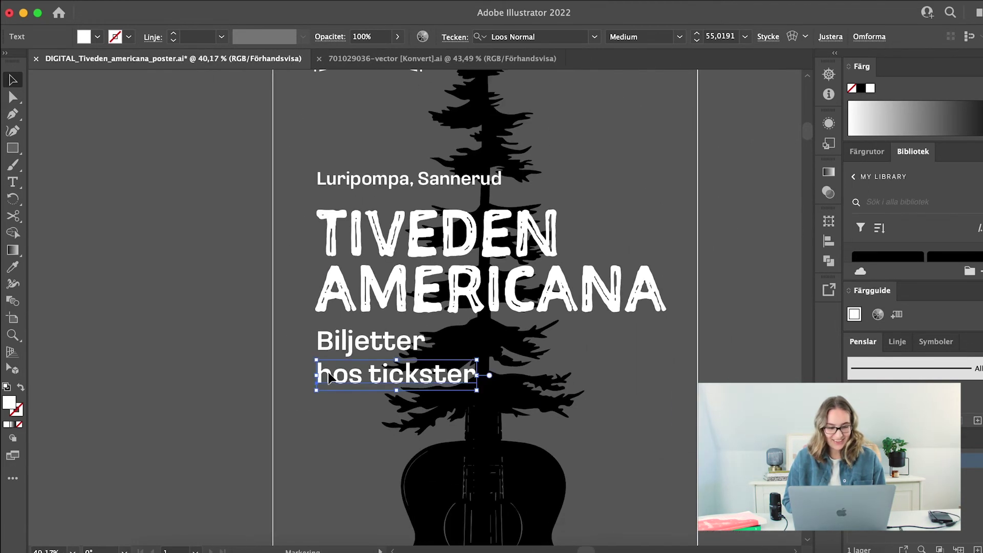
{"action": "left_click", "coordinate": [208, 337]}
Move the title together with the location and ticket lines up towards the date banner, leaving the poster frame in place
{"action": "scroll", "coordinate": [208, 338], "scroll_direction": "down", "scroll_amount": 3}
{"action": "left_click_drag", "start_coordinate": [233, 239], "coordinate": [410, 429]}
{"action": "left_click", "coordinate": [413, 438], "text": "shift"}
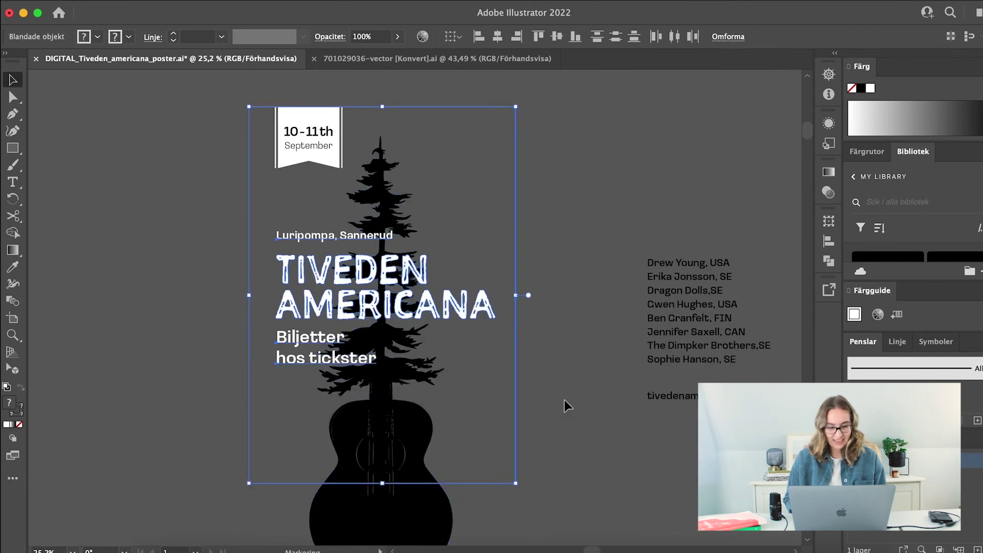
{"action": "left_click", "coordinate": [515, 377], "text": "shift"}
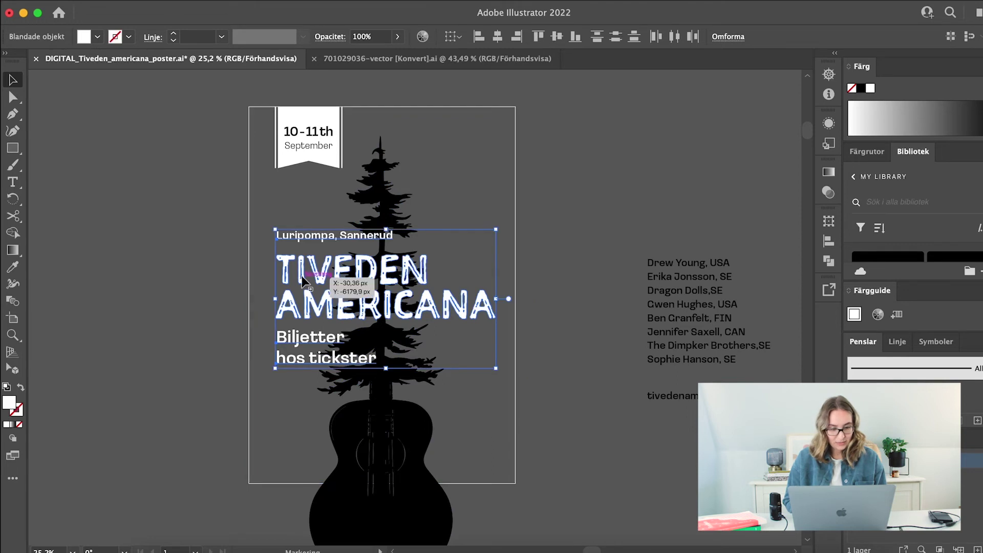
{"action": "left_click_drag", "start_coordinate": [302, 275], "coordinate": [303, 236]}
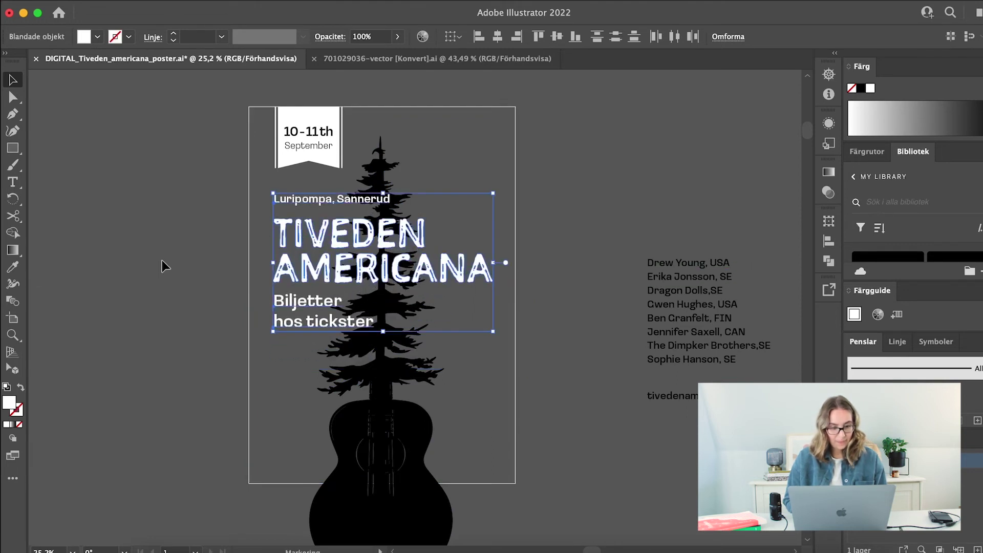
{"action": "left_click", "coordinate": [161, 260]}
{"action": "scroll", "coordinate": [174, 250], "scroll_direction": "down", "scroll_amount": 1}
{"action": "scroll", "coordinate": [202, 287], "scroll_direction": "left", "scroll_amount": 2}
{"action": "scroll", "coordinate": [202, 286], "scroll_direction": "down", "scroll_amount": 1}
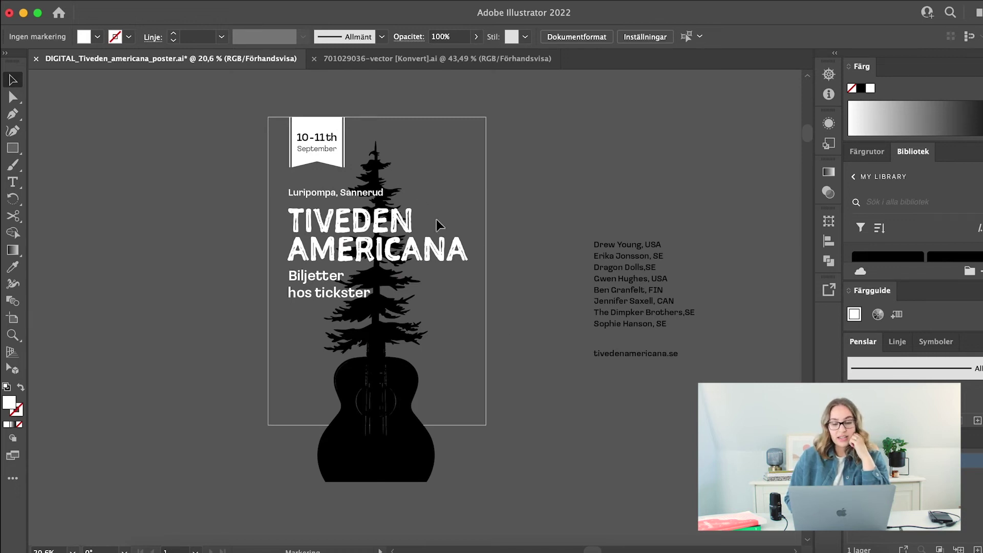
Move the artist list onto the poster below "hos tickster", aligned with the left edge of the other text
{"action": "left_click", "coordinate": [687, 327]}
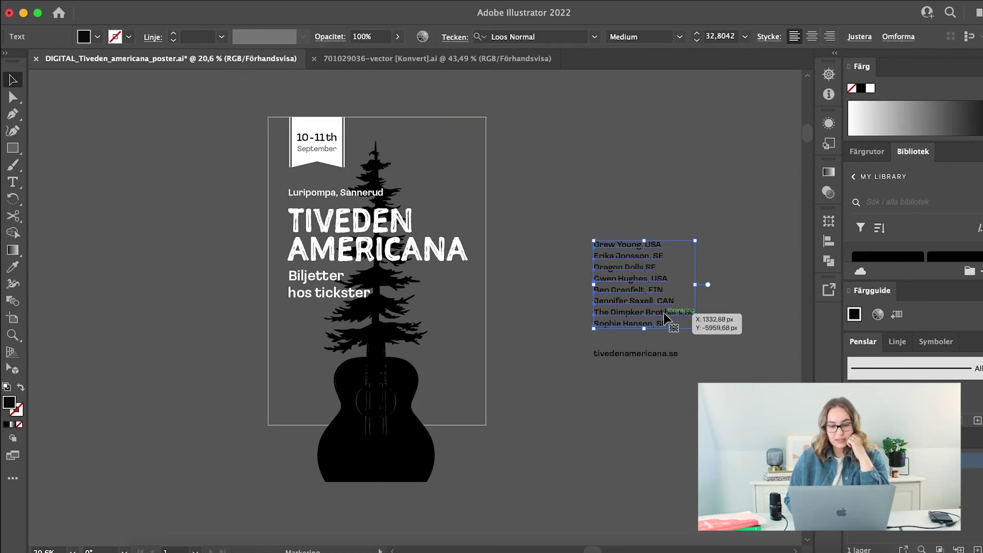
{"action": "left_click_drag", "start_coordinate": [653, 300], "coordinate": [367, 384]}
{"action": "left_click_drag", "start_coordinate": [349, 377], "coordinate": [352, 376]}
Apply the title's white colour to the artist list with the Eyedropper and bring the list in front of the tree and guitar
{"action": "key", "text": "i"}
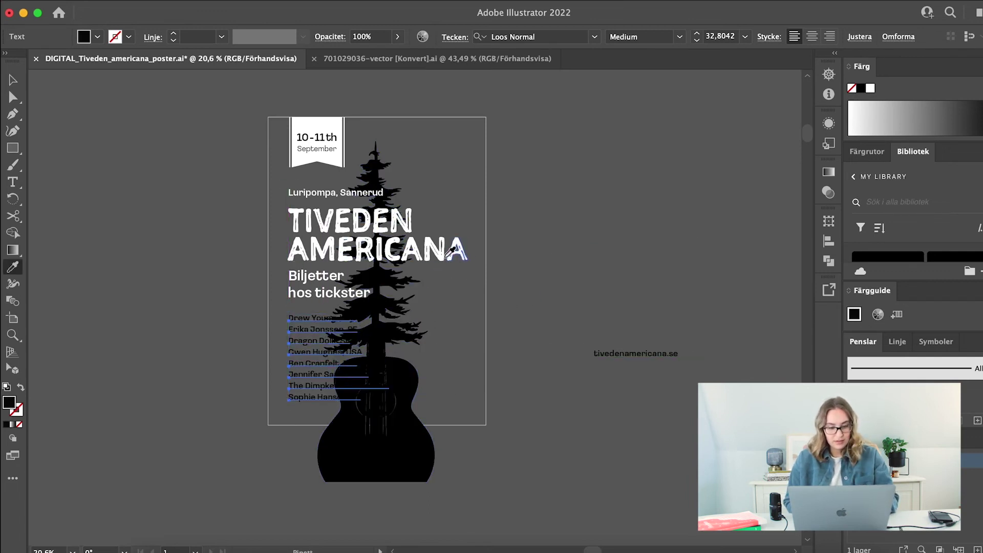
{"action": "left_click", "coordinate": [449, 254]}
{"action": "left_click", "coordinate": [13, 80]}
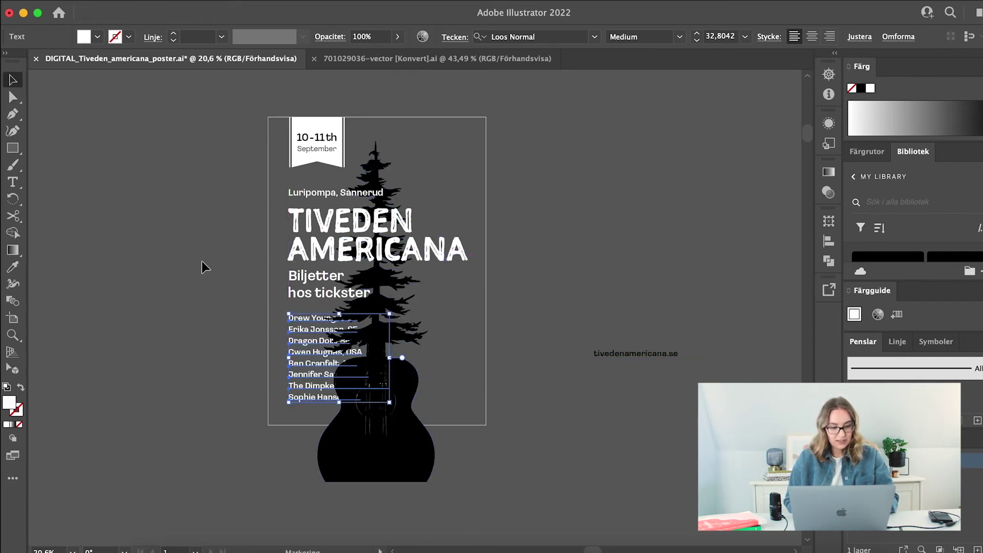
{"action": "right_click", "coordinate": [301, 343]}
{"action": "mouse_move", "coordinate": [410, 479]}
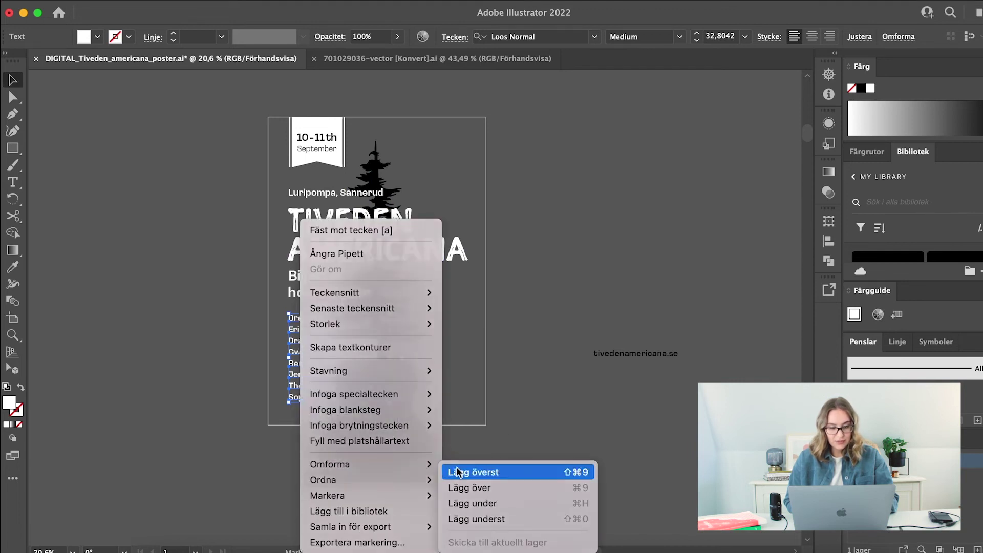
{"action": "left_click", "coordinate": [446, 472]}
{"action": "left_click", "coordinate": [560, 388]}
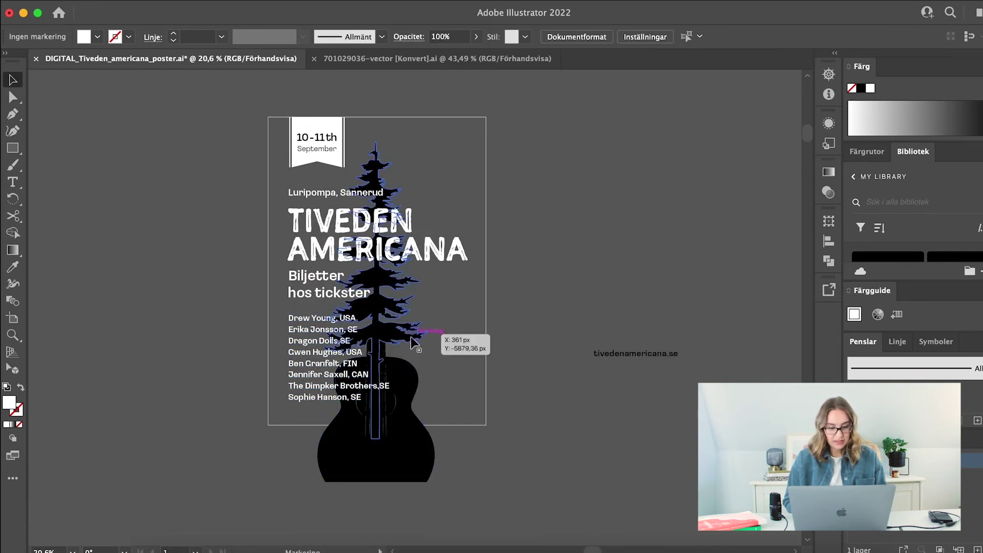
Move the tree and guitar together to the right so the guitar body meets the poster's right edge
{"action": "left_click", "coordinate": [411, 336]}
{"action": "left_click", "coordinate": [413, 386], "text": "shift"}
{"action": "left_click_drag", "start_coordinate": [413, 338], "coordinate": [462, 331]}
{"action": "left_click", "coordinate": [549, 392]}
{"action": "scroll", "coordinate": [549, 392], "scroll_direction": "left", "scroll_amount": 2}
{"action": "scroll", "coordinate": [548, 392], "scroll_direction": "down", "scroll_amount": 1}
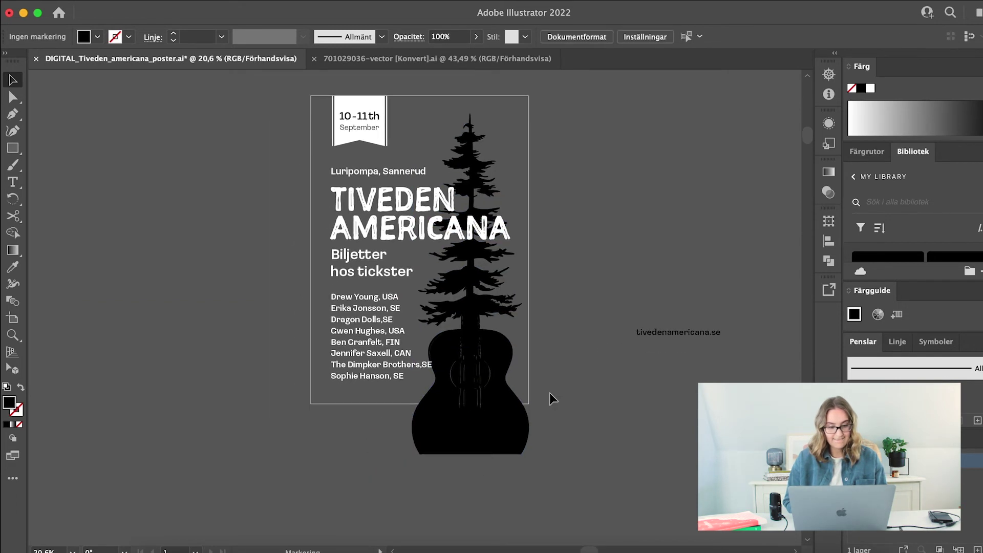
Scale the artist list down to about 25 pt so that it clears the guitar
{"action": "scroll", "coordinate": [396, 337], "scroll_direction": "up", "scroll_amount": 3}
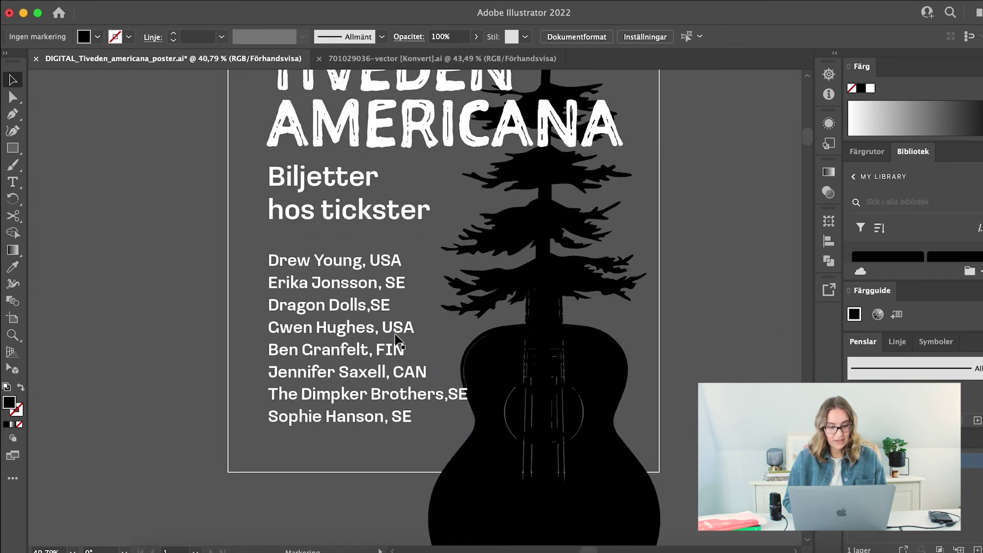
{"action": "left_click", "coordinate": [318, 354]}
{"action": "left_click_drag", "start_coordinate": [470, 430], "coordinate": [422, 409]}
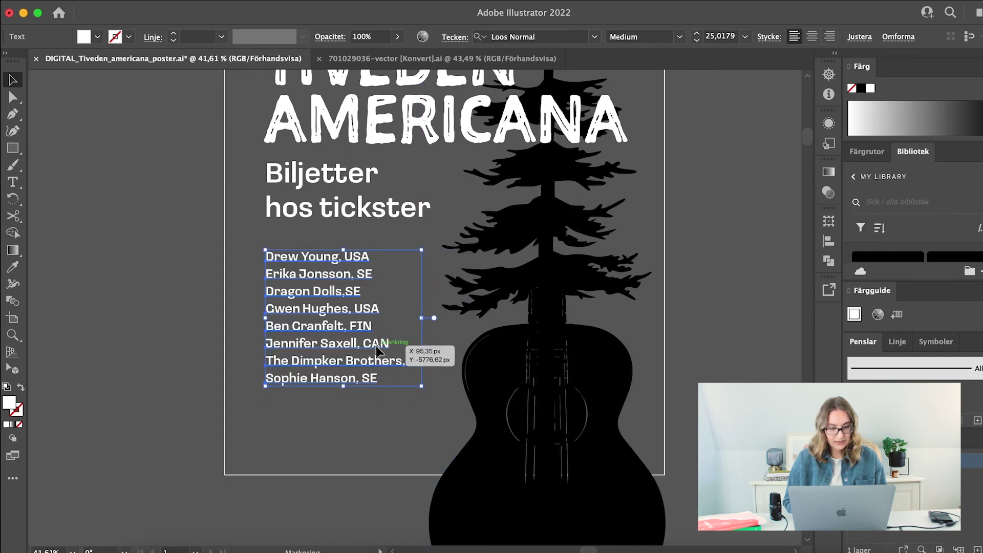
{"action": "left_click", "coordinate": [702, 345]}
{"action": "scroll", "coordinate": [702, 345], "scroll_direction": "up", "scroll_amount": 2}
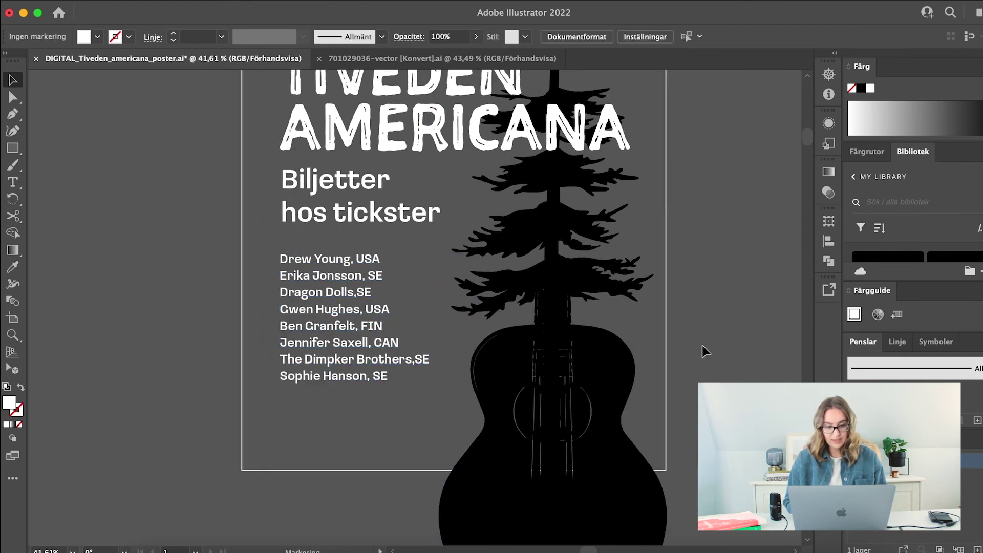
Move "tivedenamericana.se" below the artist list and copy the list's white text style to it with the Eyedropper
{"action": "scroll", "coordinate": [702, 345], "scroll_direction": "down", "scroll_amount": 5}
{"action": "left_click_drag", "start_coordinate": [668, 355], "coordinate": [378, 398]}
{"action": "scroll", "coordinate": [377, 398], "scroll_direction": "up", "scroll_amount": 3}
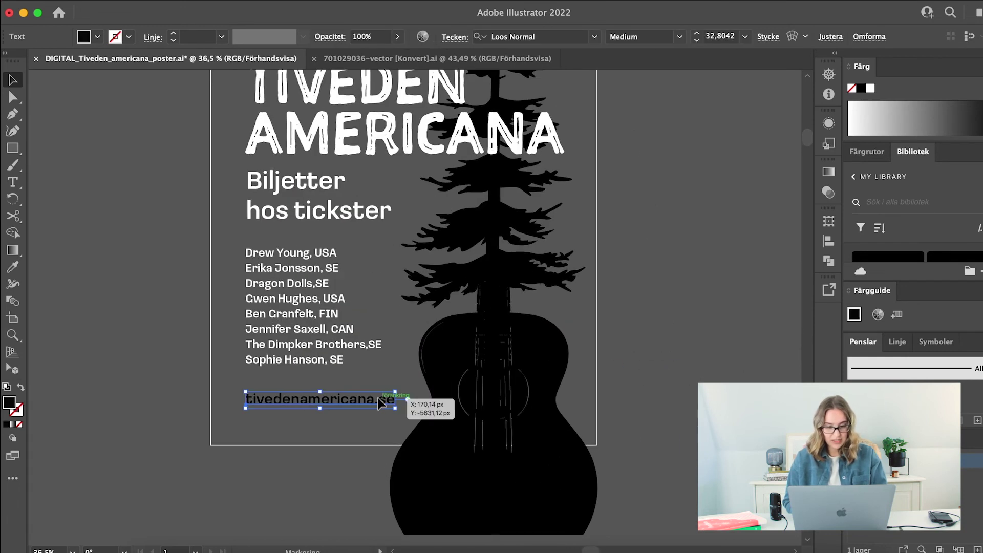
{"action": "key", "text": "i"}
{"action": "left_click", "coordinate": [369, 340]}
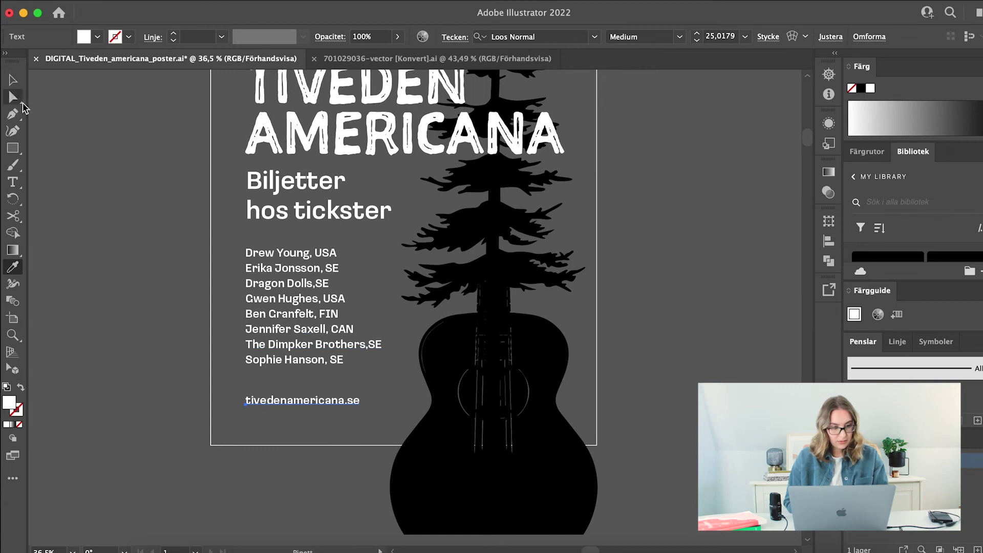
{"action": "left_click", "coordinate": [11, 82]}
Enlarge the "tivedenamericana.se" line slightly so it is bigger than the artist list text
{"action": "left_click_drag", "start_coordinate": [363, 411], "coordinate": [395, 414]}
{"action": "left_click", "coordinate": [148, 358]}
{"action": "scroll", "coordinate": [149, 357], "scroll_direction": "down", "scroll_amount": 5}
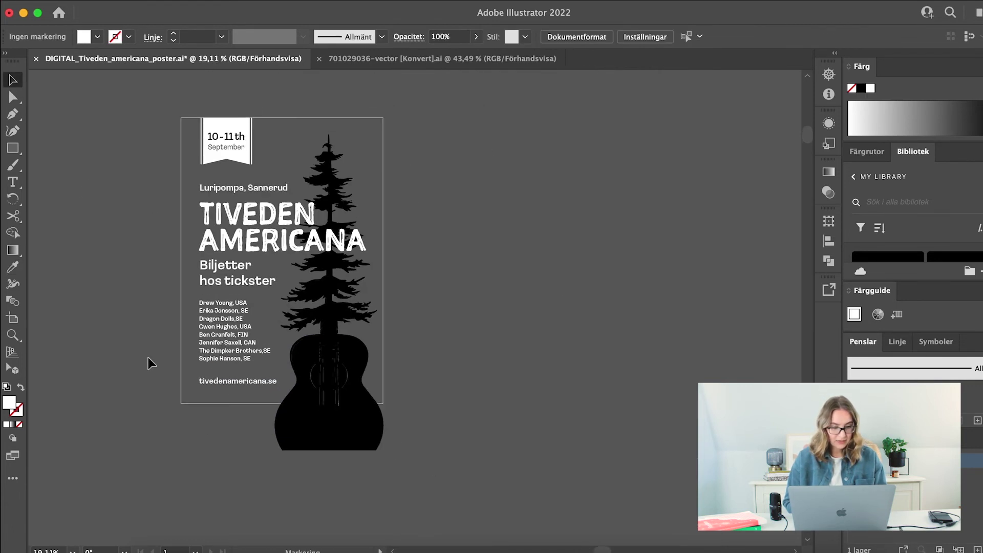
{"action": "scroll", "coordinate": [149, 358], "scroll_direction": "left", "scroll_amount": 2}
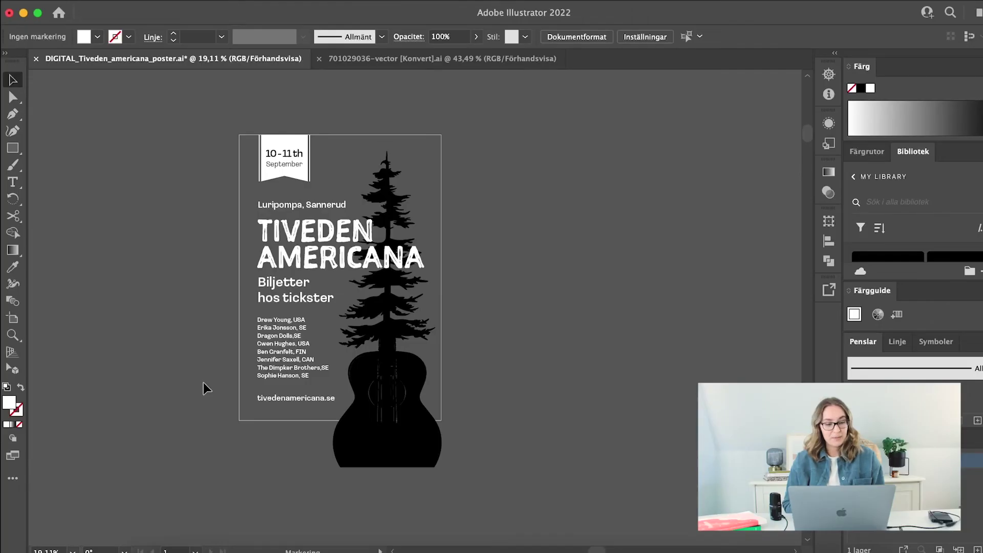
Swap the poster frame's white stroke to a fill and send the rectangle behind all the artwork
{"action": "scroll", "coordinate": [204, 383], "scroll_direction": "right", "scroll_amount": 2}
{"action": "left_click", "coordinate": [400, 214]}
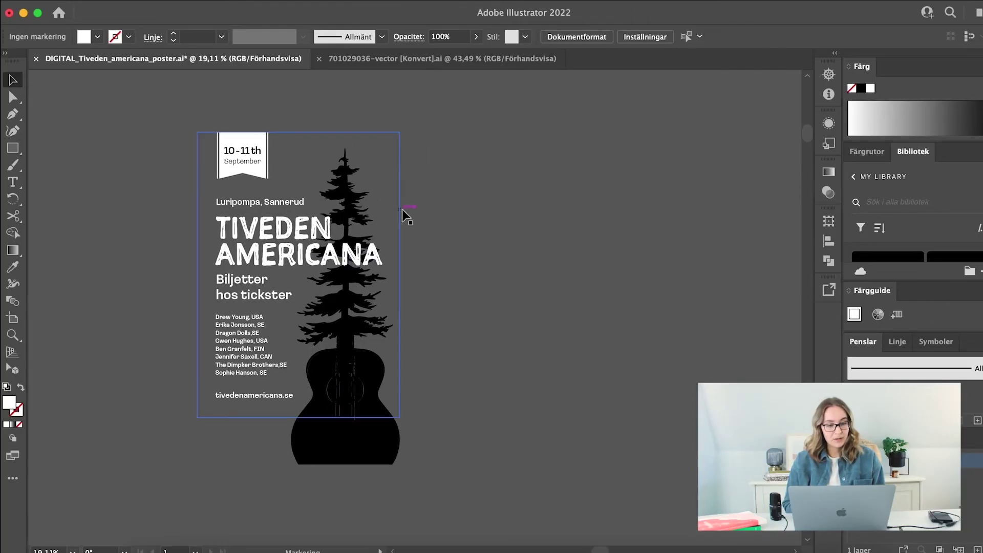
{"action": "left_click", "coordinate": [22, 388]}
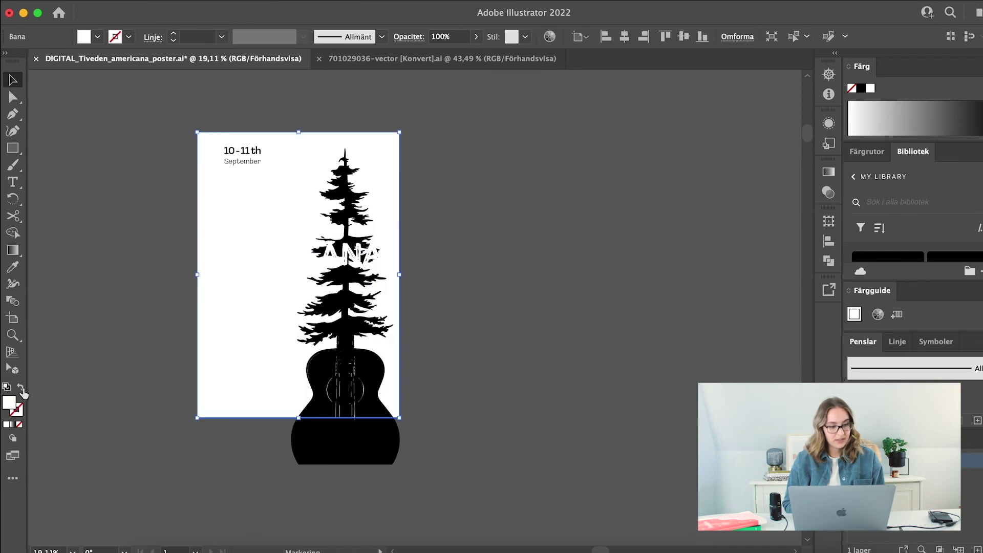
{"action": "right_click", "coordinate": [215, 188]}
{"action": "mouse_move", "coordinate": [256, 467]}
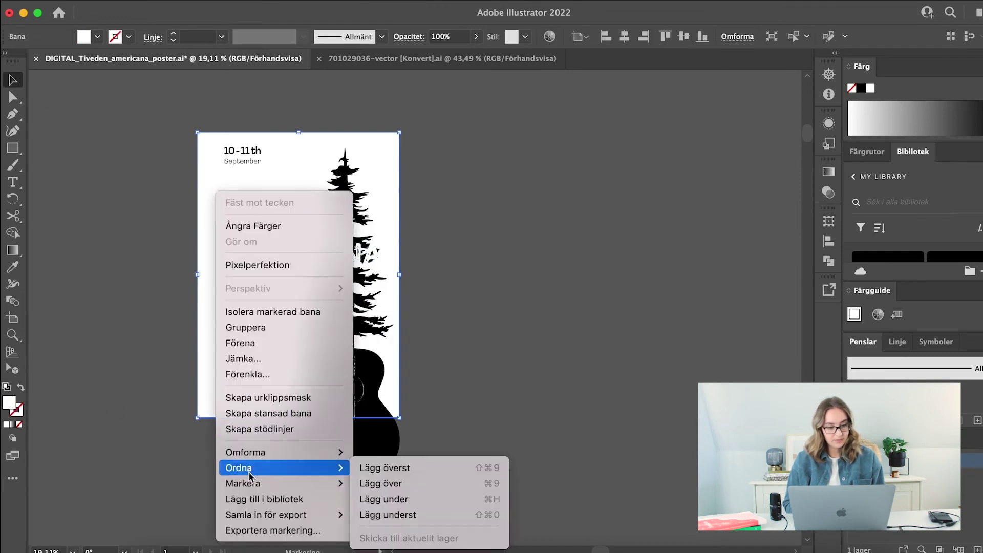
{"action": "left_click", "coordinate": [387, 515]}
Change the poster background rectangle's fill to a muted green
{"action": "double_click", "coordinate": [9, 404]}
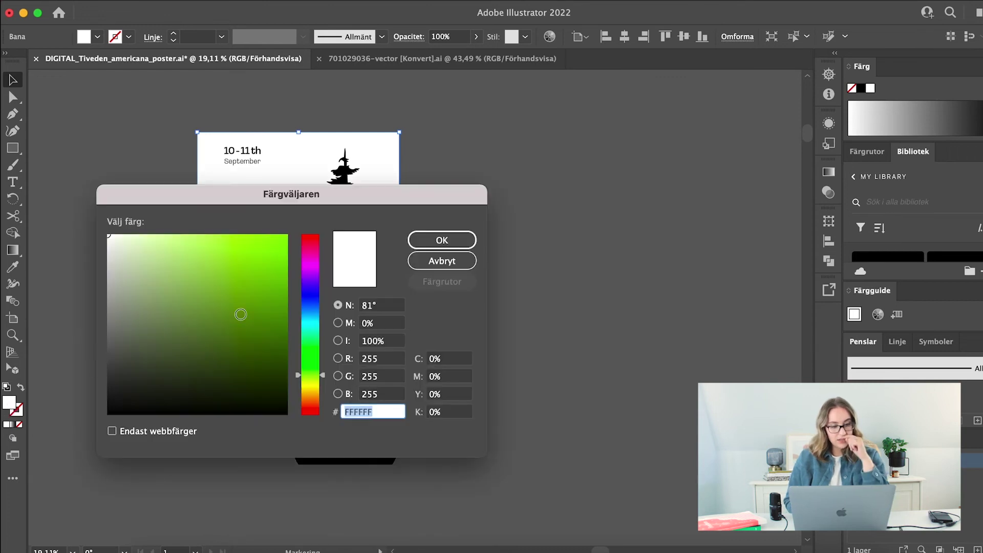
{"action": "mouse_move", "coordinate": [221, 313]}
{"action": "left_mouse_down"}
{"action": "mouse_move", "coordinate": [206, 326]}
{"action": "mouse_move", "coordinate": [185, 313]}
{"action": "mouse_move", "coordinate": [196, 306]}
{"action": "left_mouse_up"}
{"action": "left_click", "coordinate": [432, 240]}
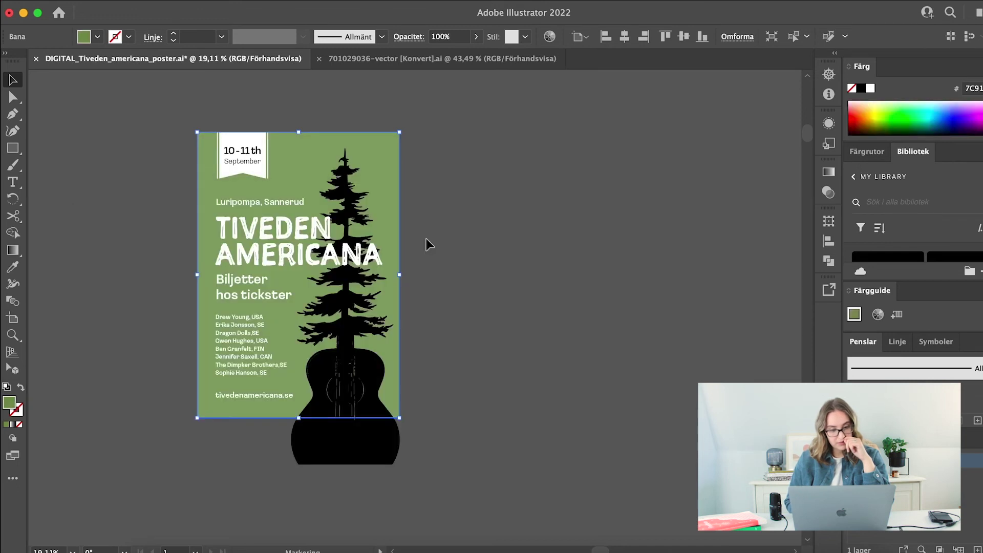
Merge the tree and guitar silhouettes into a single shape with the Pathfinder's Unite operation
{"action": "scroll", "coordinate": [462, 278], "scroll_direction": "left", "scroll_amount": 2}
{"action": "scroll", "coordinate": [462, 278], "scroll_direction": "down", "scroll_amount": 1}
{"action": "left_click", "coordinate": [412, 366]}
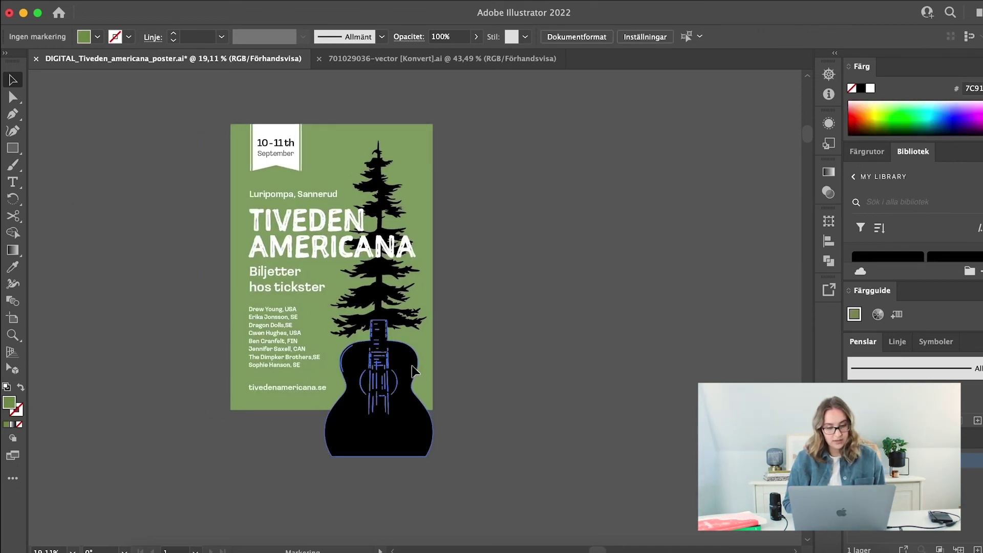
{"action": "left_click", "coordinate": [408, 324], "text": "shift"}
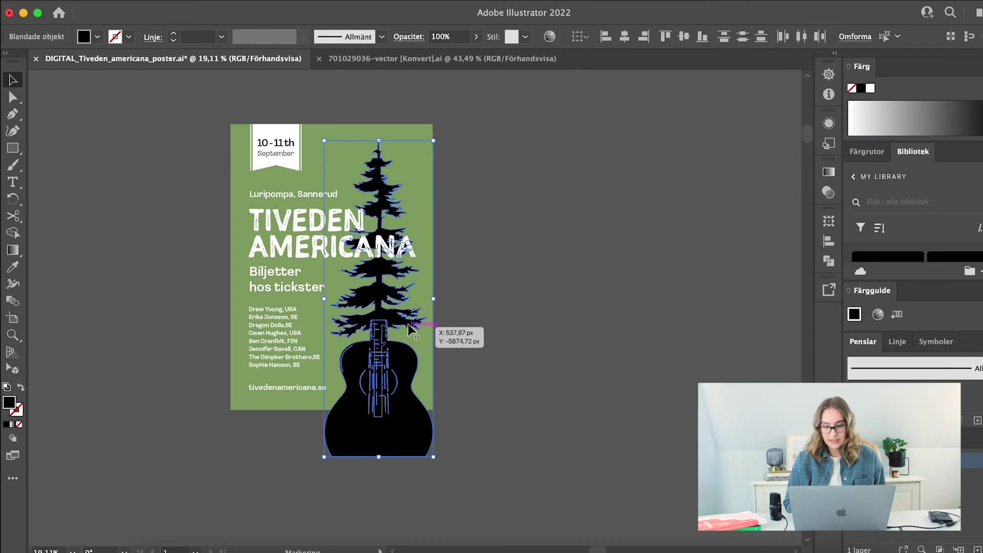
{"action": "left_click", "coordinate": [829, 263]}
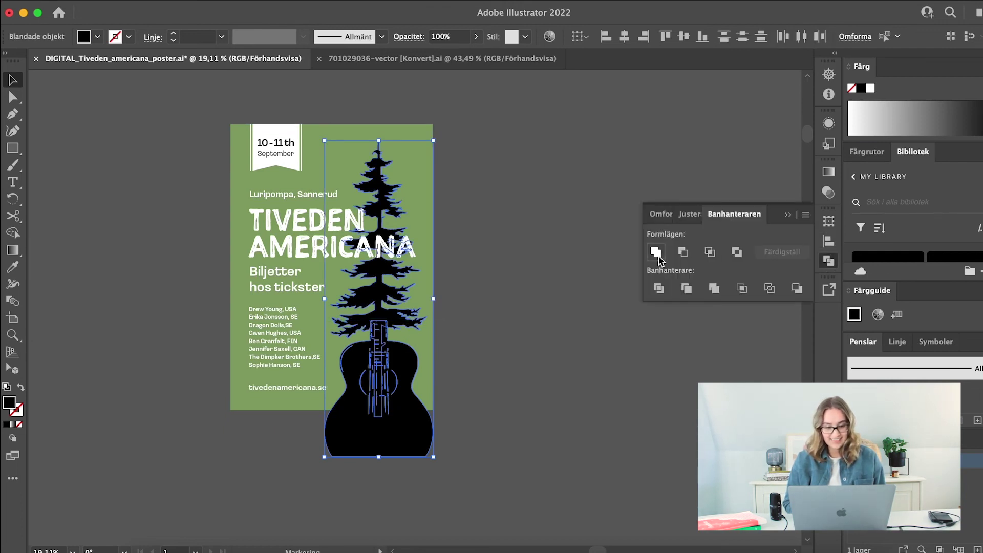
{"action": "left_click", "coordinate": [655, 252]}
{"action": "left_click", "coordinate": [582, 326]}
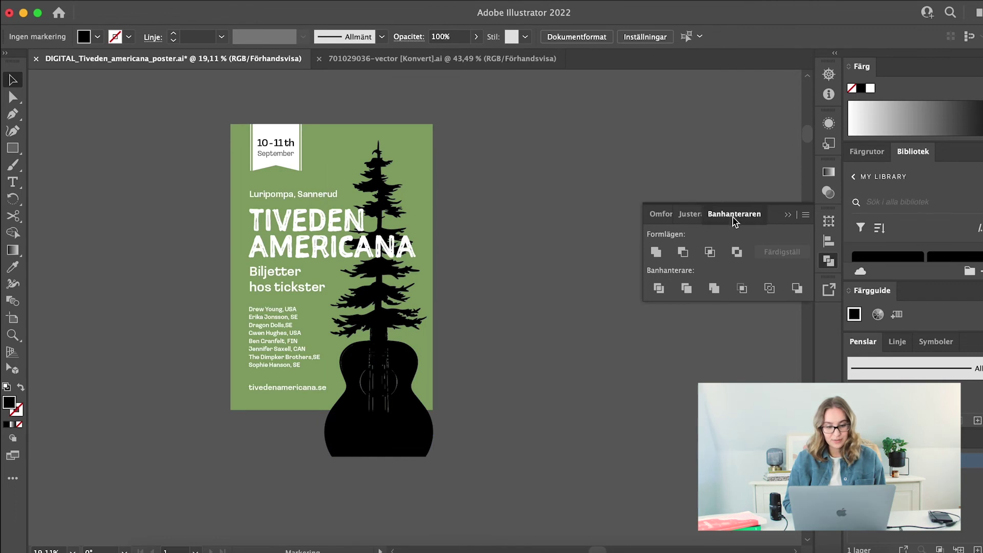
Sample the poster's background green onto the merged tree-and-guitar silhouette and darken the fill to a deeper olive green
{"action": "left_click_drag", "start_coordinate": [435, 407], "coordinate": [498, 432]}
{"action": "key", "text": "i"}
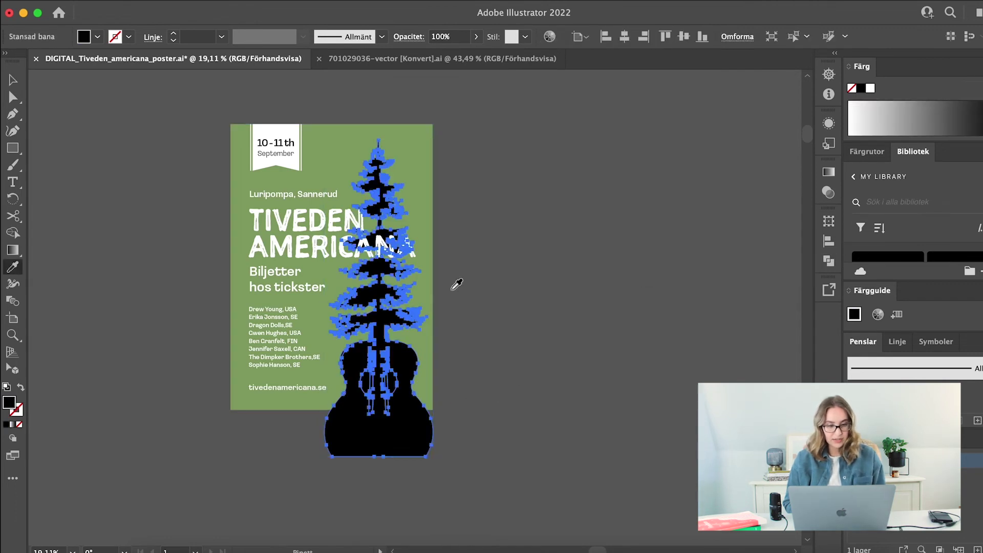
{"action": "left_click", "coordinate": [240, 376]}
{"action": "double_click", "coordinate": [16, 404]}
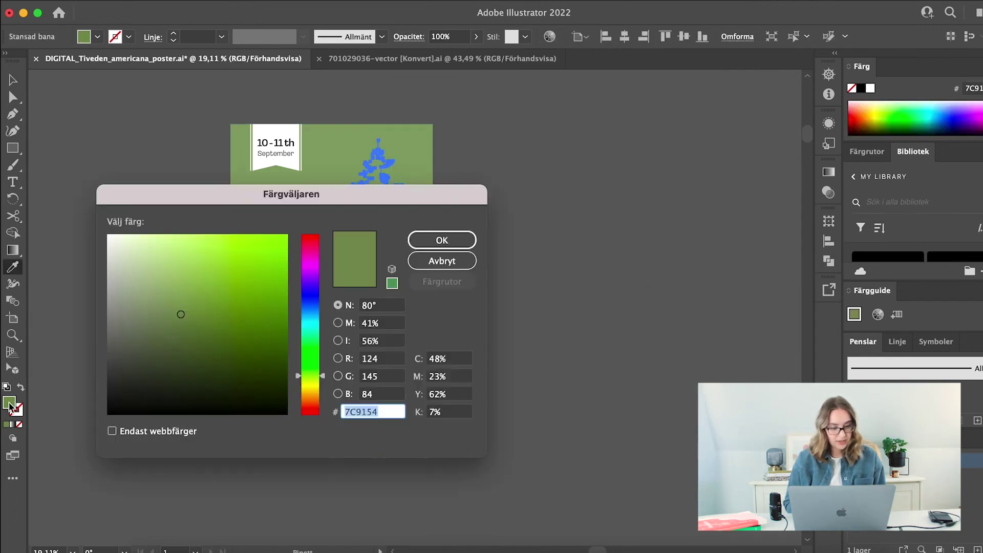
{"action": "left_click_drag", "start_coordinate": [183, 329], "coordinate": [211, 336]}
{"action": "left_click", "coordinate": [441, 240]}
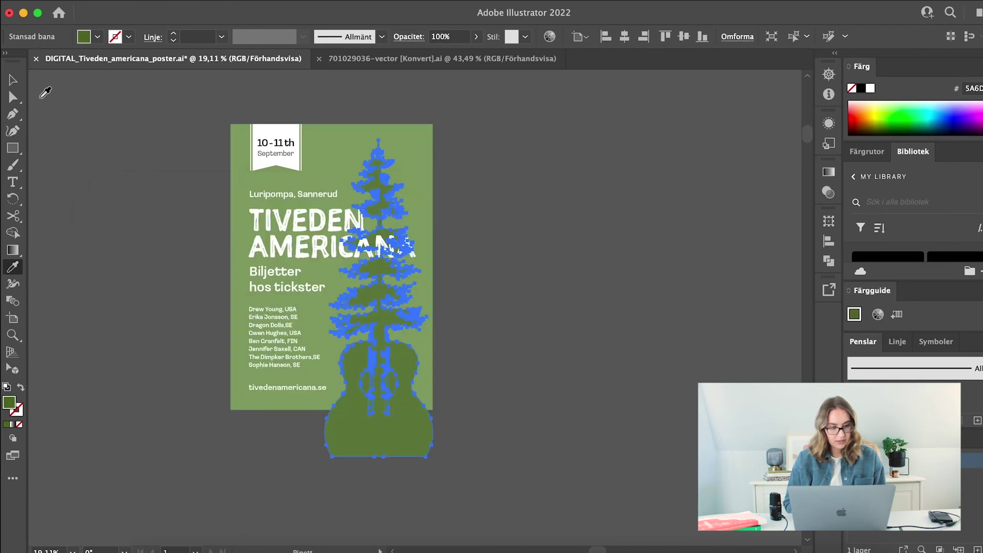
{"action": "key", "text": "v"}
{"action": "left_click", "coordinate": [131, 231]}
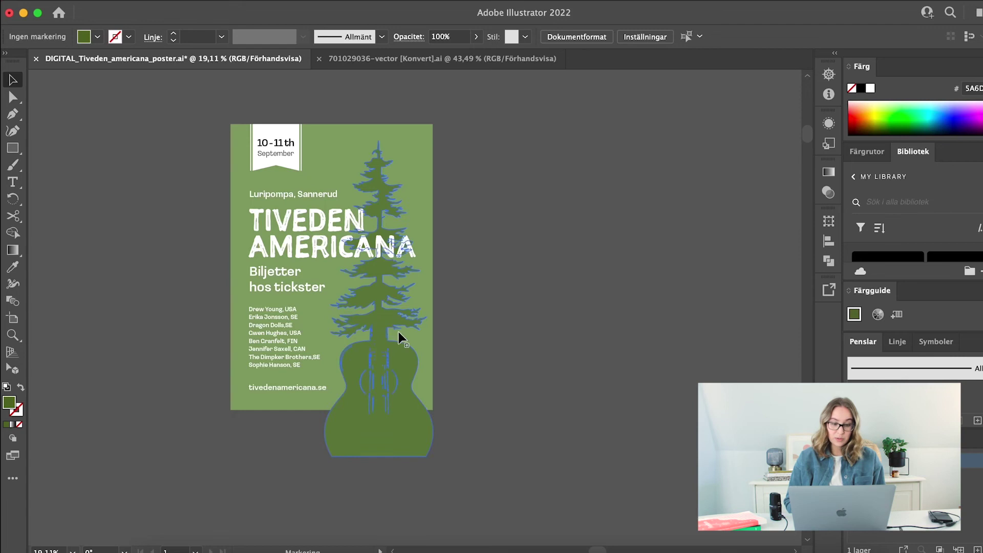
Darken the tree-and-guitar silhouette's green fill a little further for stronger contrast with the background
{"action": "left_click", "coordinate": [413, 368]}
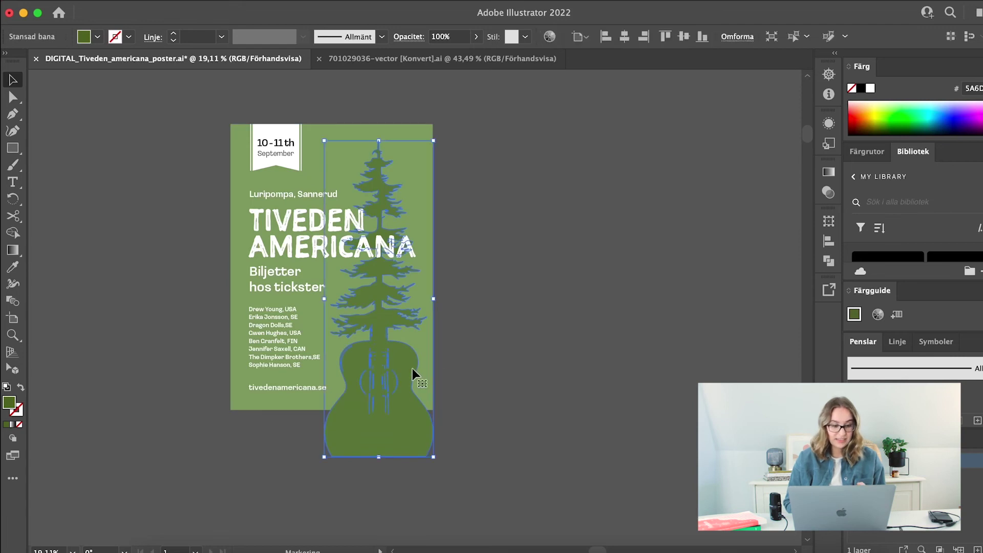
{"action": "double_click", "coordinate": [10, 404]}
{"action": "left_click_drag", "start_coordinate": [223, 347], "coordinate": [229, 349]}
{"action": "left_click", "coordinate": [442, 240]}
{"action": "left_click", "coordinate": [522, 295]}
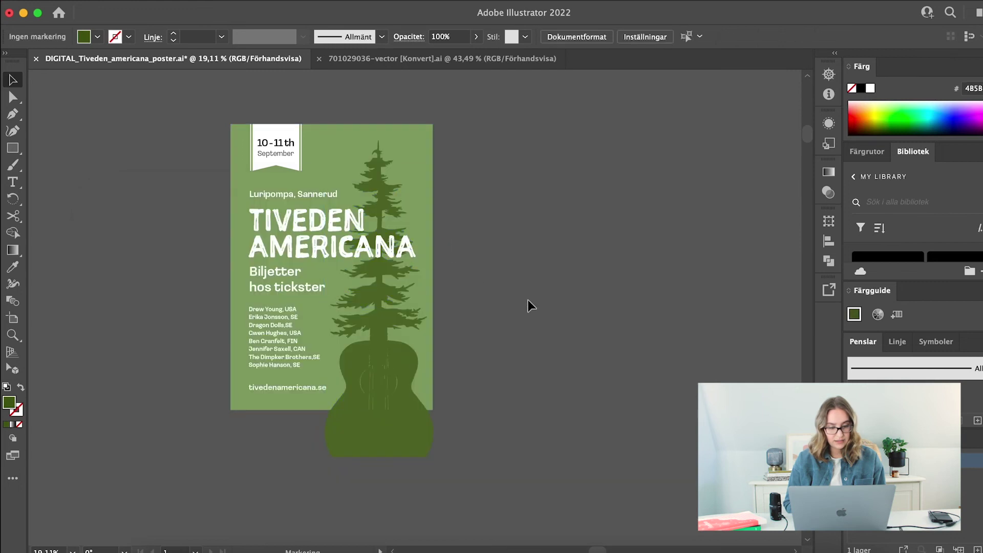
Examine the string and sound-hole details inside the guitar silhouette close up, and review the overall poster layout
{"action": "scroll", "coordinate": [528, 299], "scroll_direction": "up", "scroll_amount": 5}
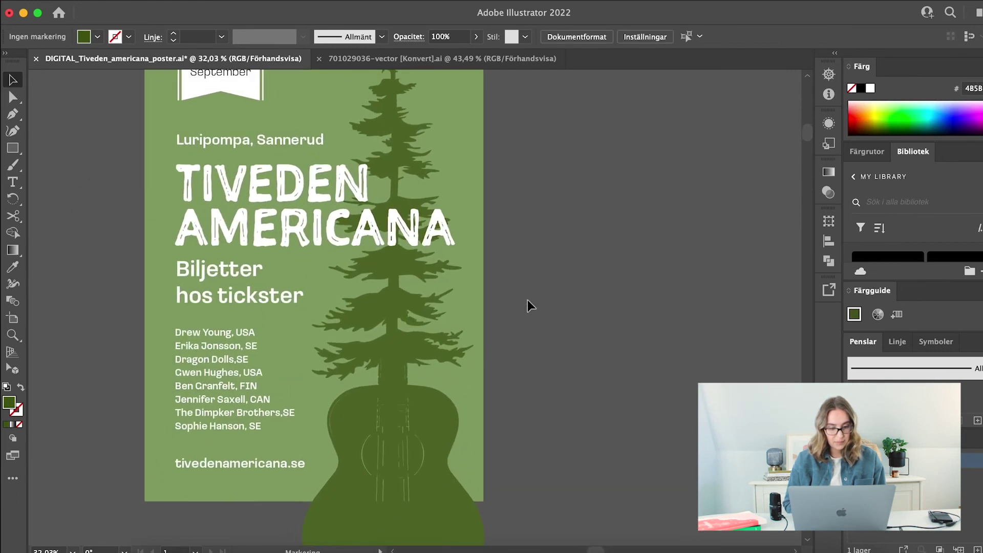
{"action": "scroll", "coordinate": [404, 500], "scroll_direction": "up", "scroll_amount": 5}
{"action": "scroll", "coordinate": [404, 499], "scroll_direction": "up", "scroll_amount": 5}
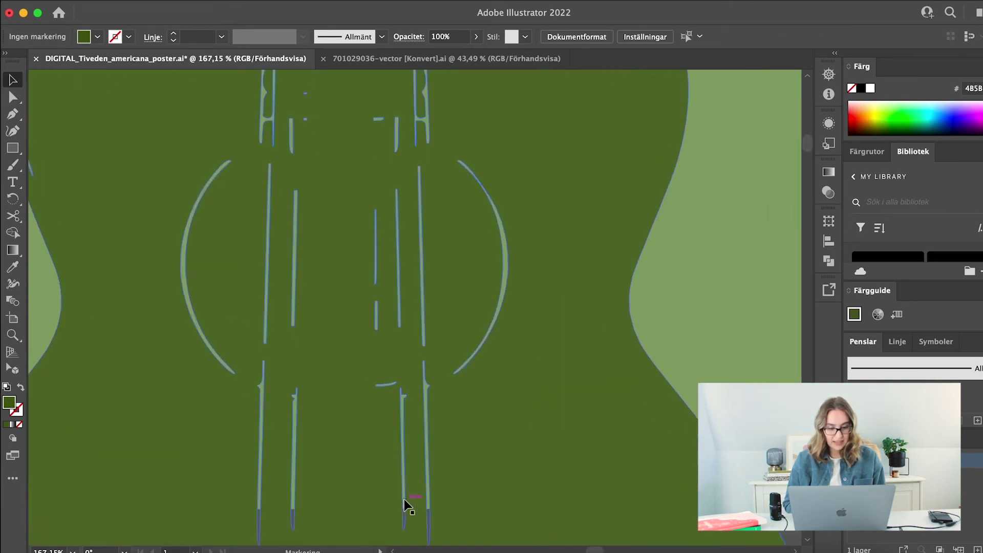
{"action": "key", "text": "a"}
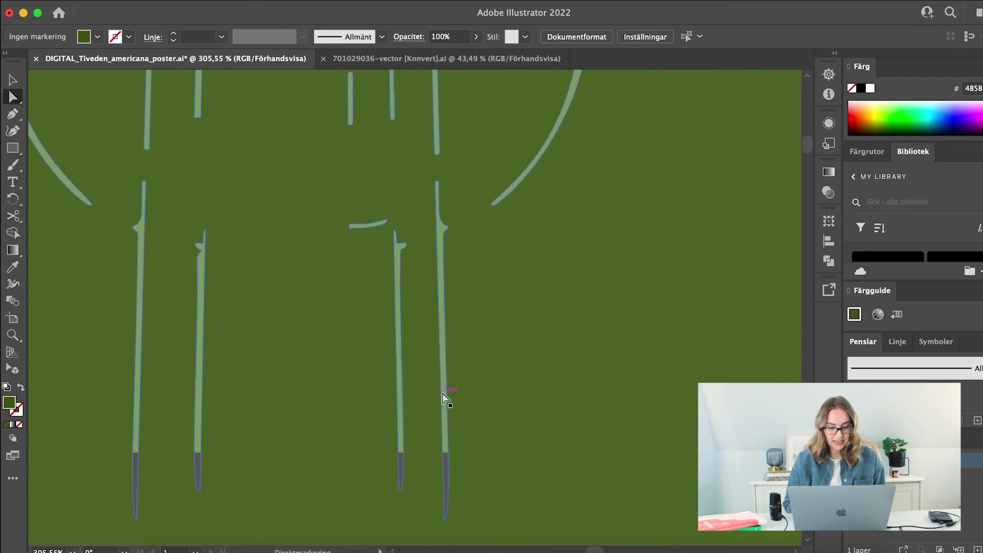
{"action": "scroll", "coordinate": [443, 393], "scroll_direction": "up", "scroll_amount": 2}
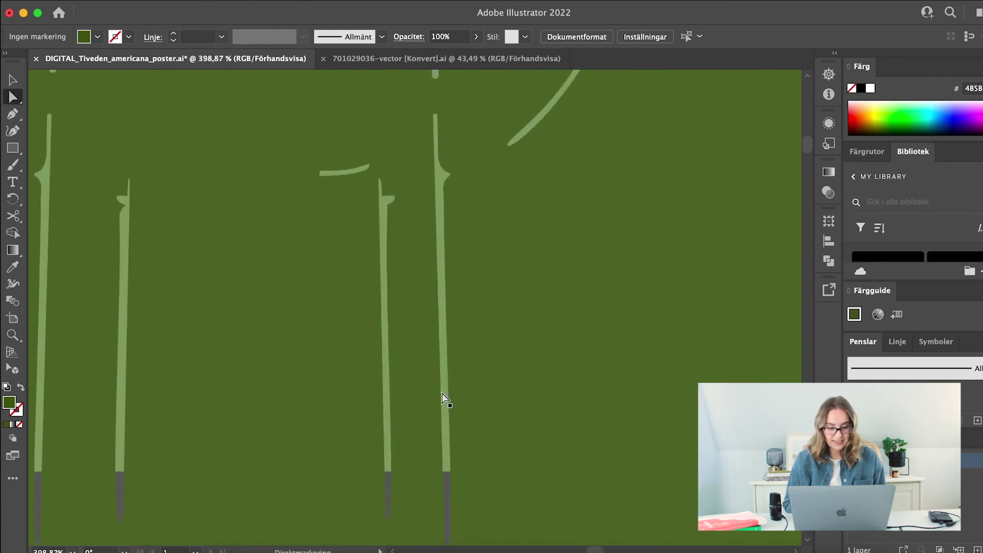
{"action": "left_click", "coordinate": [445, 197]}
{"action": "key", "text": "v"}
{"action": "key", "text": "super+0"}
{"action": "left_click", "coordinate": [101, 191]}
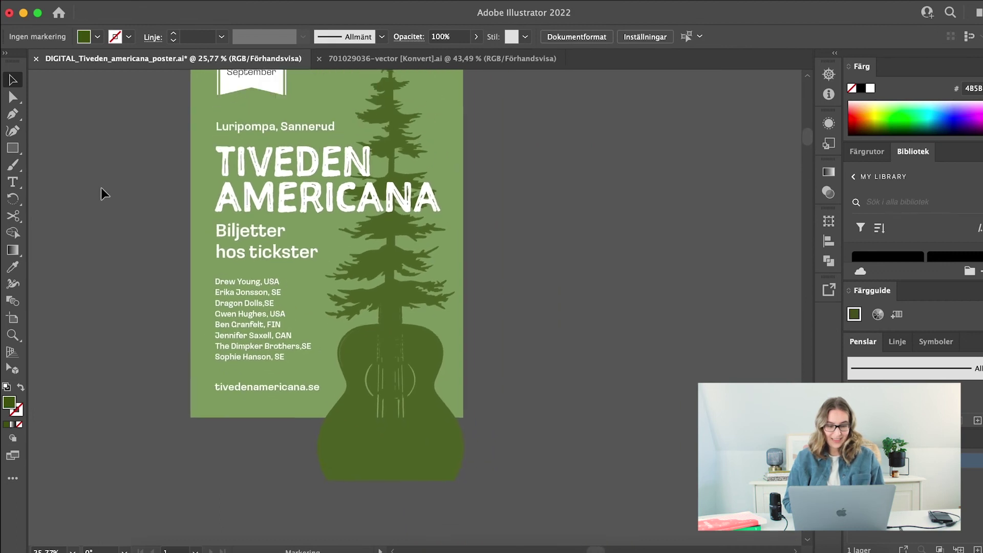
{"action": "scroll", "coordinate": [327, 246], "scroll_direction": "up", "scroll_amount": 1}
{"action": "scroll", "coordinate": [334, 311], "scroll_direction": "up", "scroll_amount": 2}
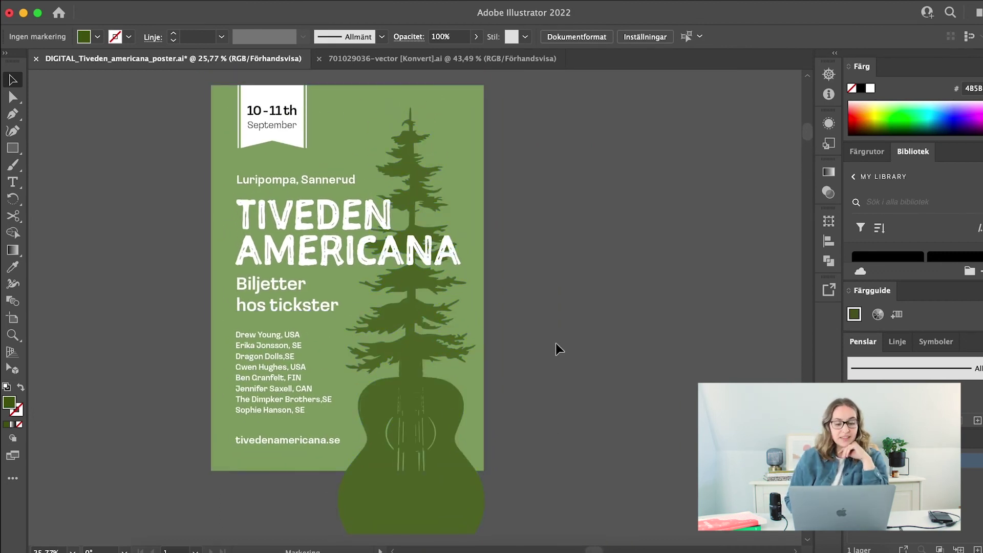
{"action": "scroll", "coordinate": [555, 343], "scroll_direction": "up", "scroll_amount": 2}
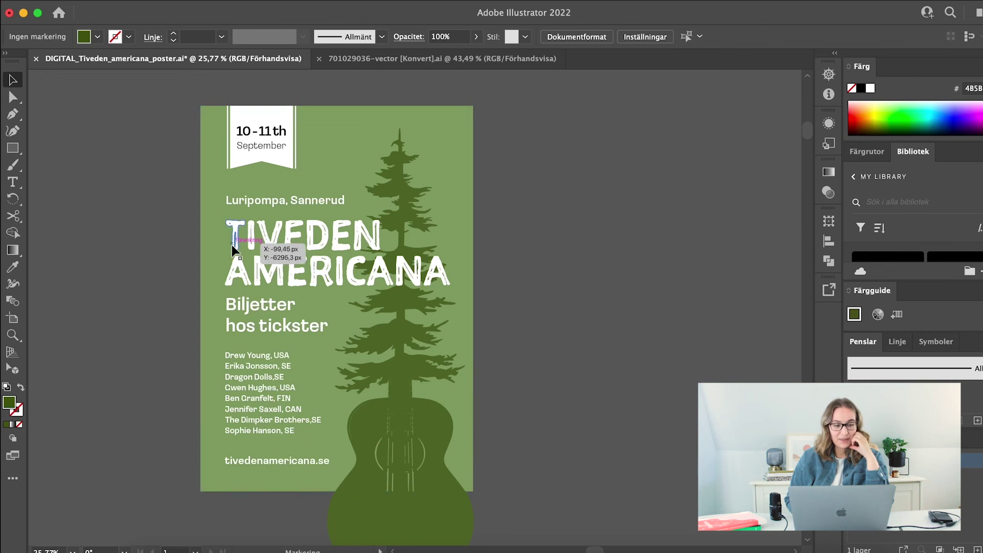
Fill the date banner shape with the pale yellow E2DAA1
{"action": "left_click", "coordinate": [239, 115]}
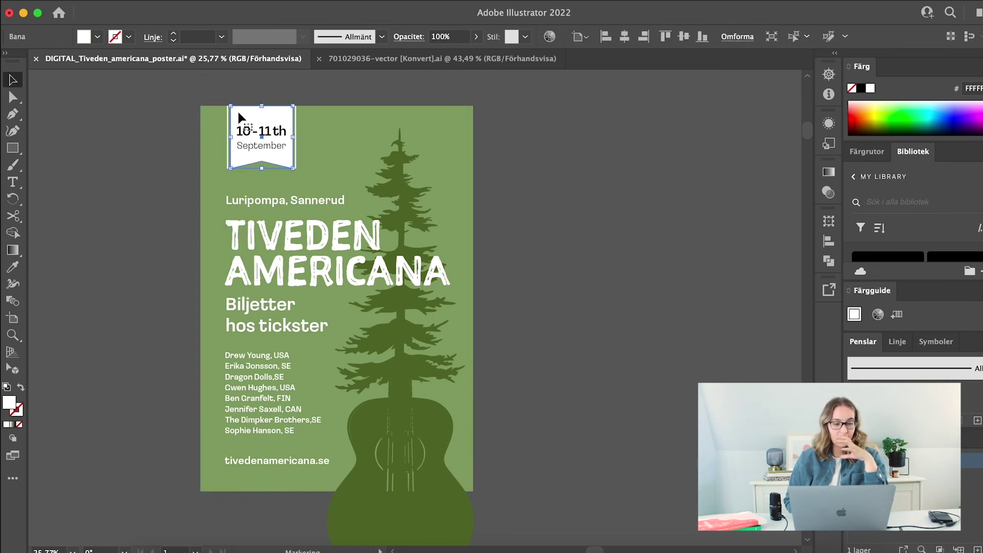
{"action": "double_click", "coordinate": [9, 404]}
{"action": "left_click_drag", "start_coordinate": [325, 378], "coordinate": [325, 381]}
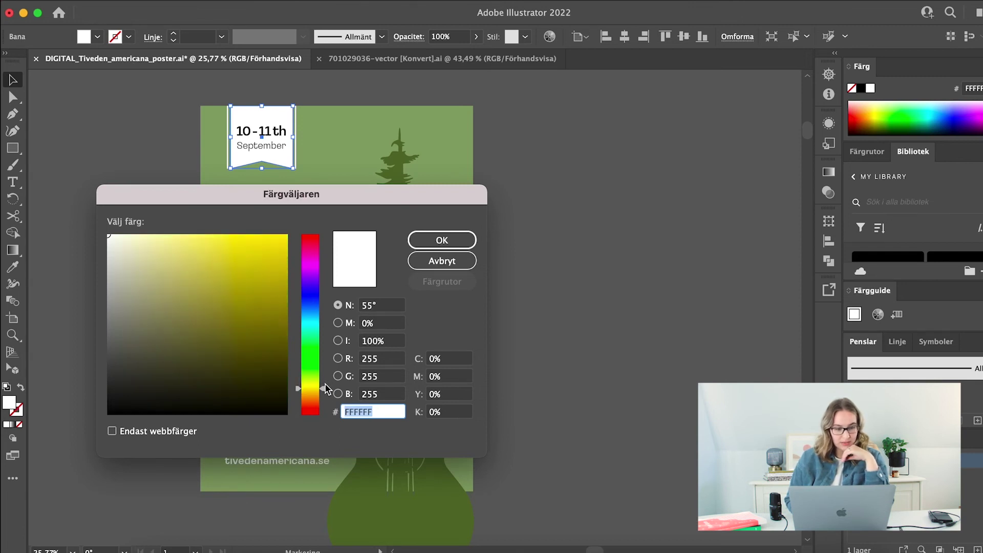
{"action": "left_click", "coordinate": [163, 260]}
{"action": "left_click_drag", "start_coordinate": [163, 259], "coordinate": [161, 254]}
{"action": "left_click", "coordinate": [442, 240]}
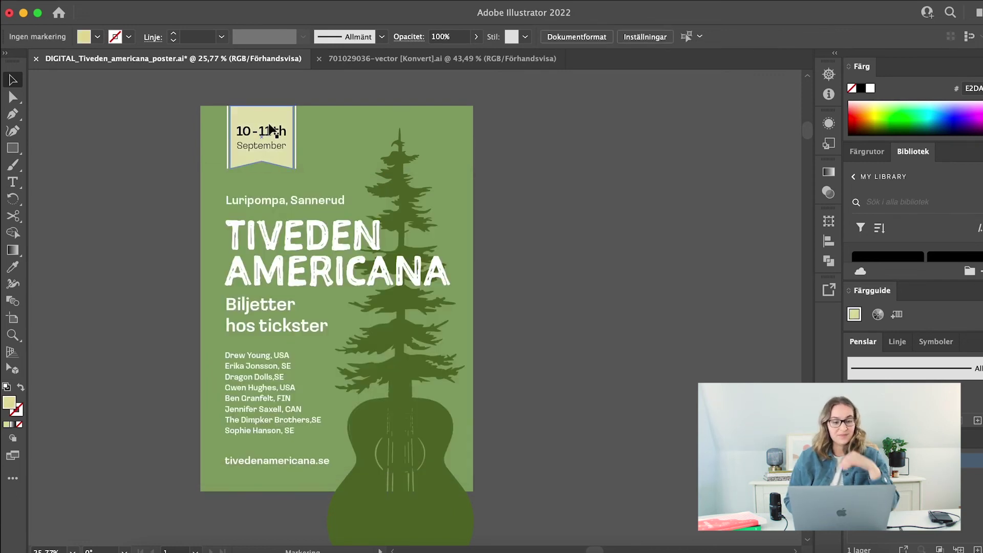
Get the hex code of the date banner's pale yellow fill for reuse on its side lines
{"action": "scroll", "coordinate": [263, 125], "scroll_direction": "up", "scroll_amount": 5}
{"action": "left_click", "coordinate": [347, 127]}
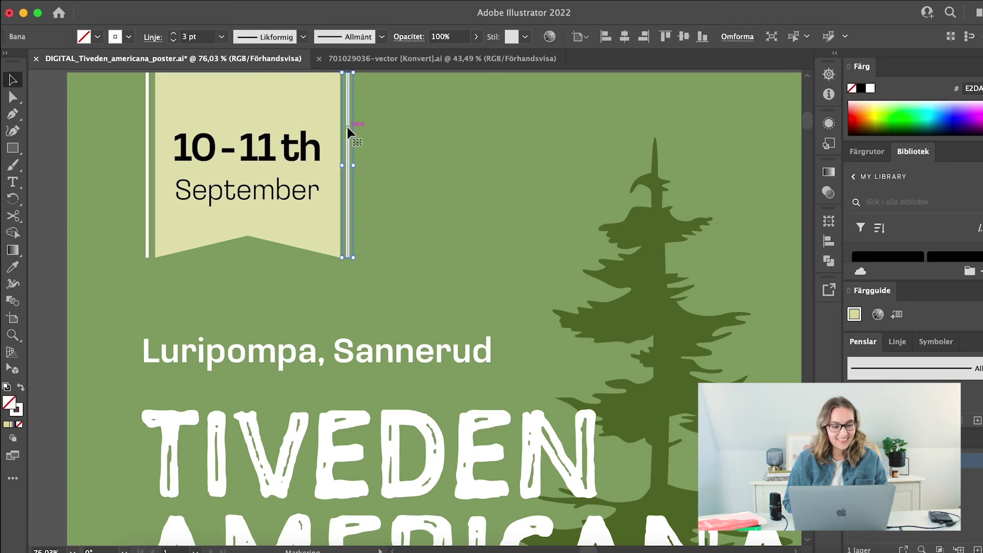
{"action": "left_click", "coordinate": [180, 106]}
{"action": "double_click", "coordinate": [9, 403]}
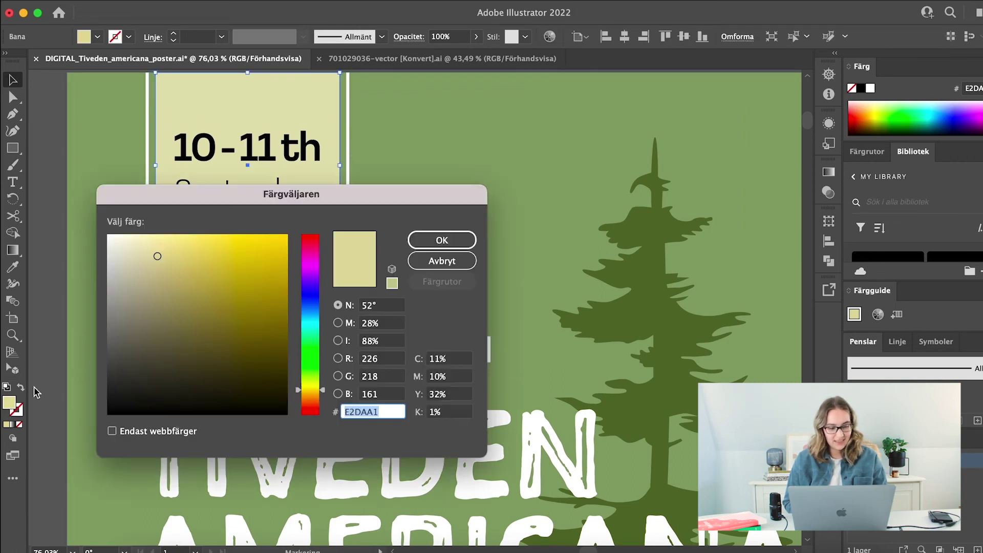
{"action": "left_click", "coordinate": [441, 239]}
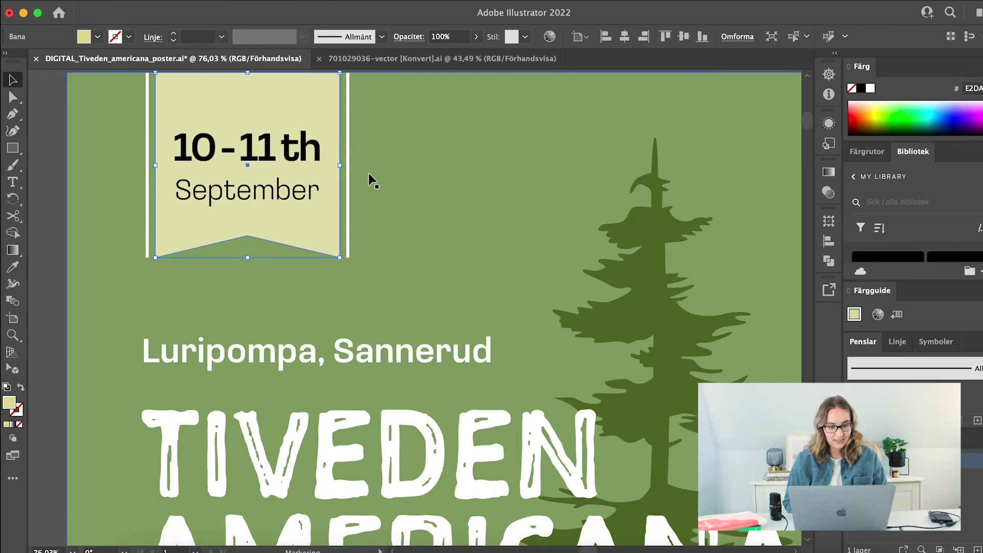
Set the stroke colour of both vertical lines beside the date banner to E2DAA1
{"action": "left_click", "coordinate": [350, 172]}
{"action": "left_click", "coordinate": [148, 180], "text": "shift"}
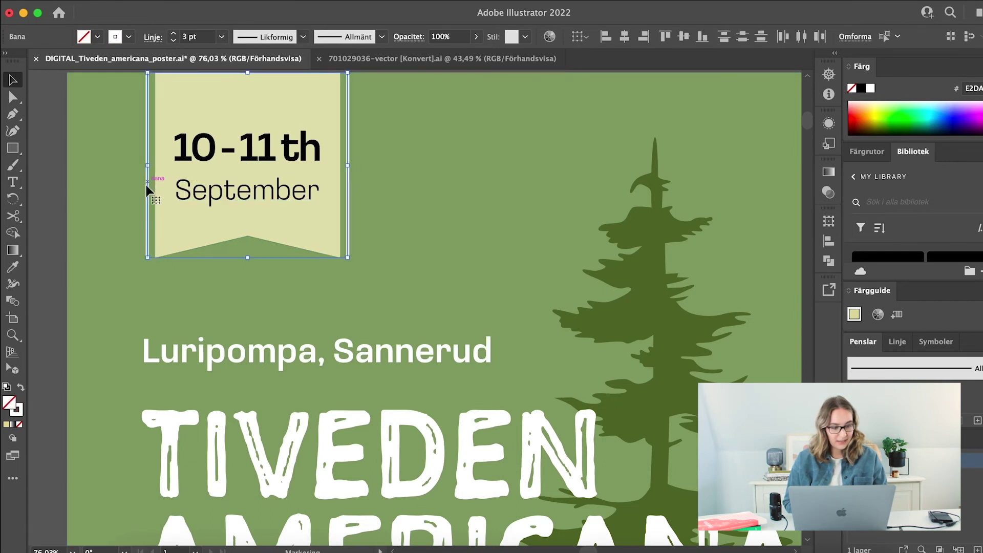
{"action": "double_click", "coordinate": [17, 411]}
{"action": "type", "text": "E2DAA6"}
{"action": "key", "text": "Return"}
{"action": "key", "text": "super+0"}
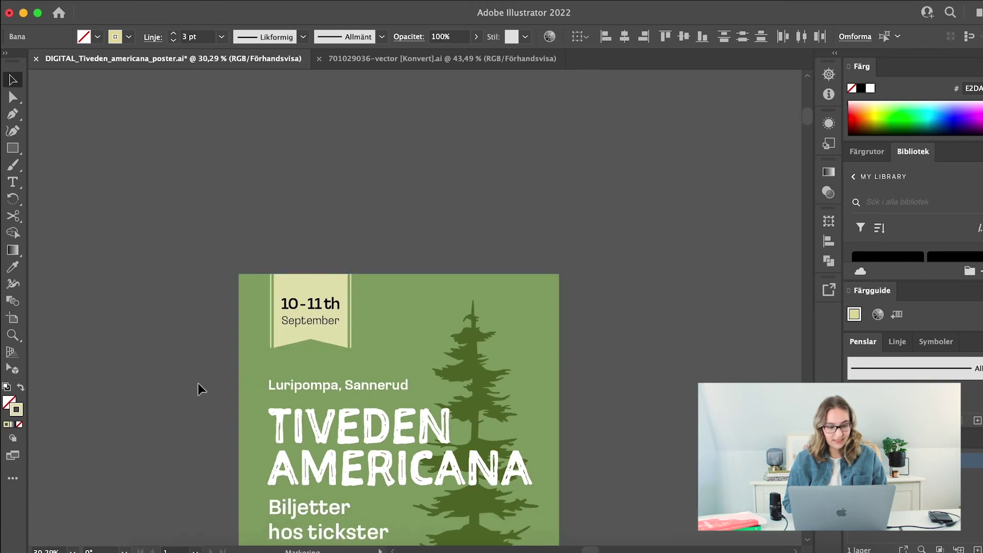
{"action": "left_click", "coordinate": [198, 383]}
{"action": "scroll", "coordinate": [260, 433], "scroll_direction": "down", "scroll_amount": 5}
{"action": "scroll", "coordinate": [261, 436], "scroll_direction": "down", "scroll_amount": 1}
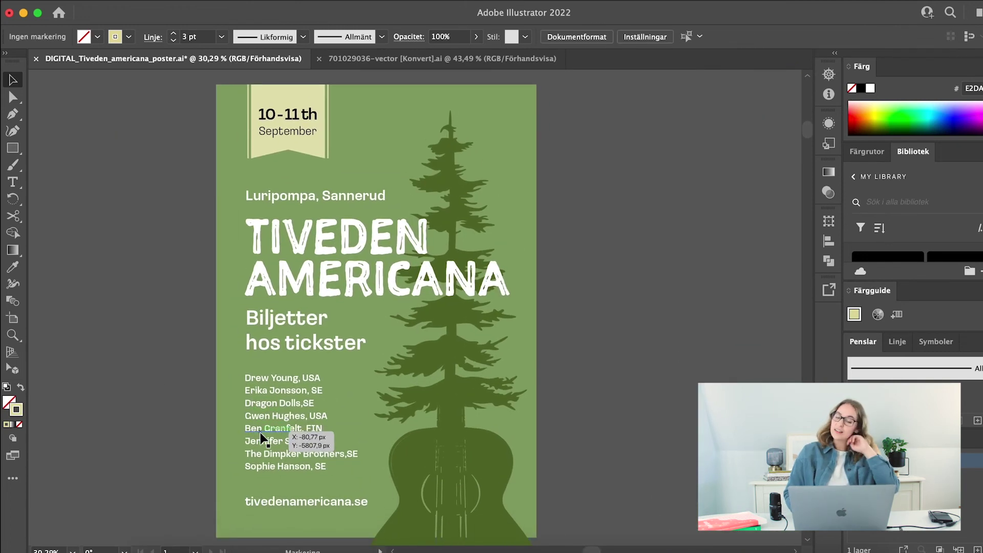
Recolour the "10-11th" and "September" texts with the silhouette's dark green using the Eyedropper
{"action": "left_click", "coordinate": [292, 121]}
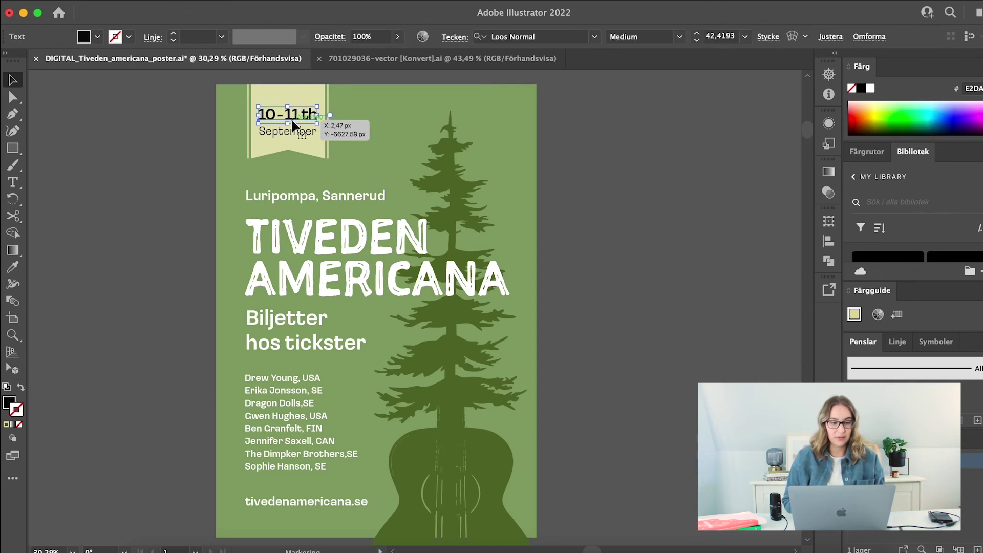
{"action": "left_click", "coordinate": [301, 120], "text": "shift"}
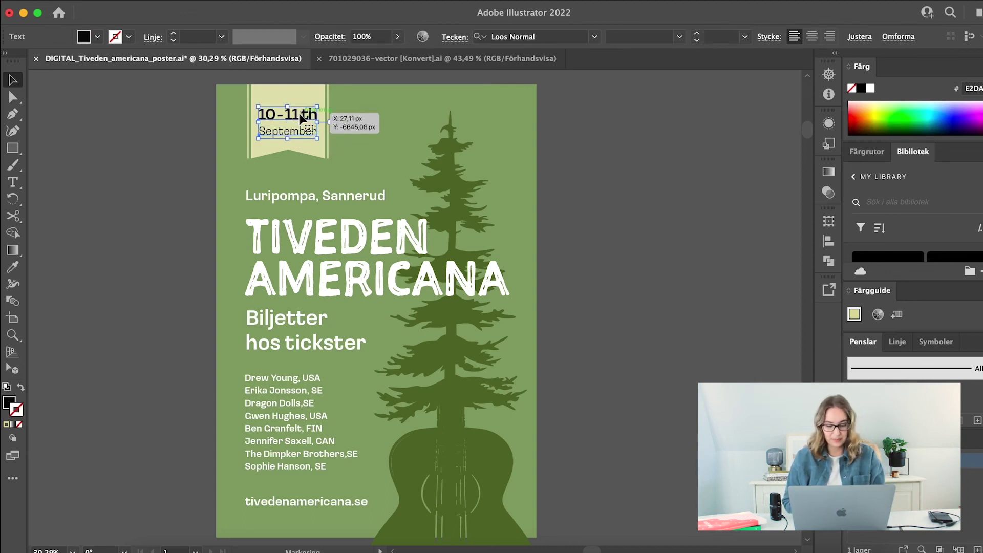
{"action": "key", "text": "i"}
{"action": "left_click", "coordinate": [450, 175]}
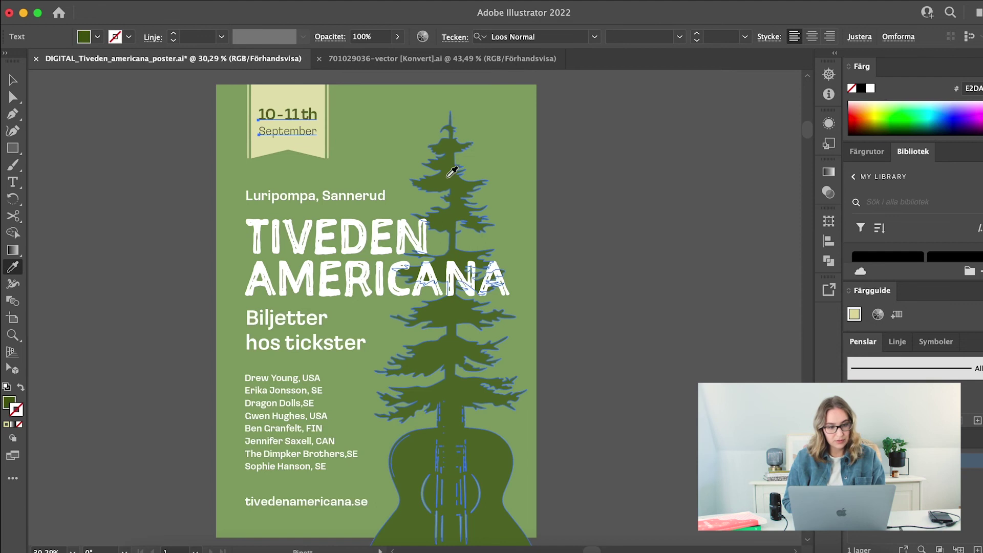
{"action": "key", "text": "v"}
{"action": "left_click", "coordinate": [88, 174]}
{"action": "scroll", "coordinate": [88, 174], "scroll_direction": "right", "scroll_amount": 3}
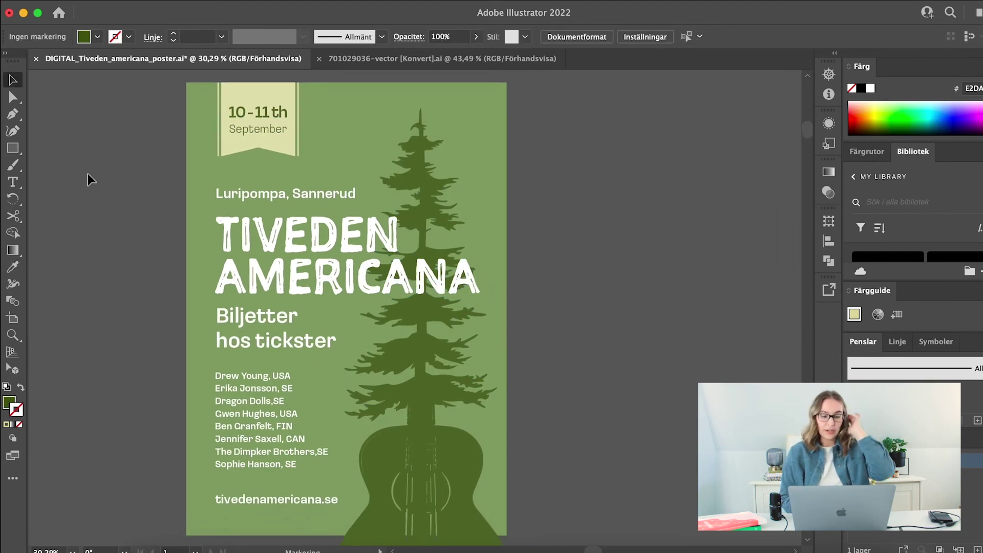
Recolour the "Luripompa, Sannerud" and "tivedenamericana.se" lines with the silhouette's dark green using the Eyedropper
{"action": "left_click", "coordinate": [262, 193]}
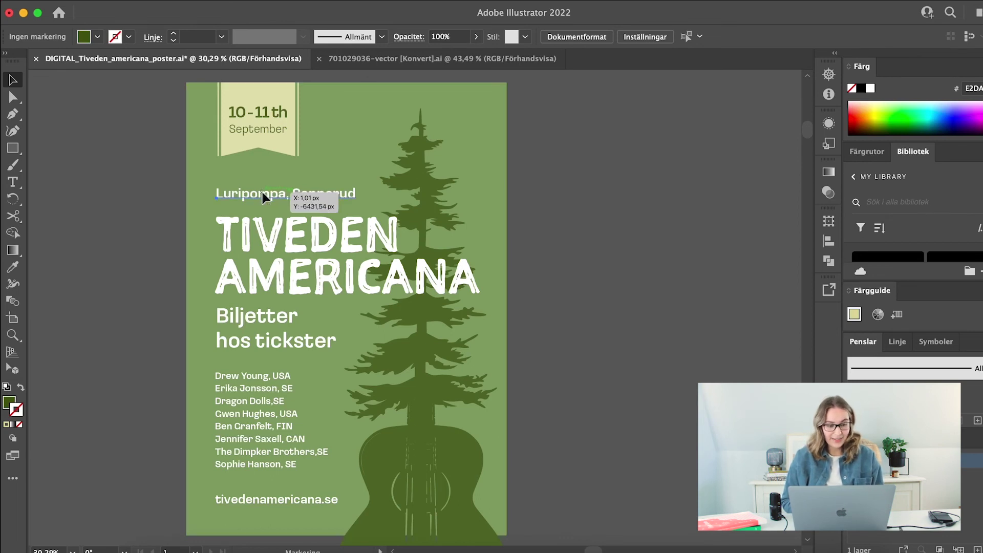
{"action": "left_click", "coordinate": [268, 505], "text": "shift"}
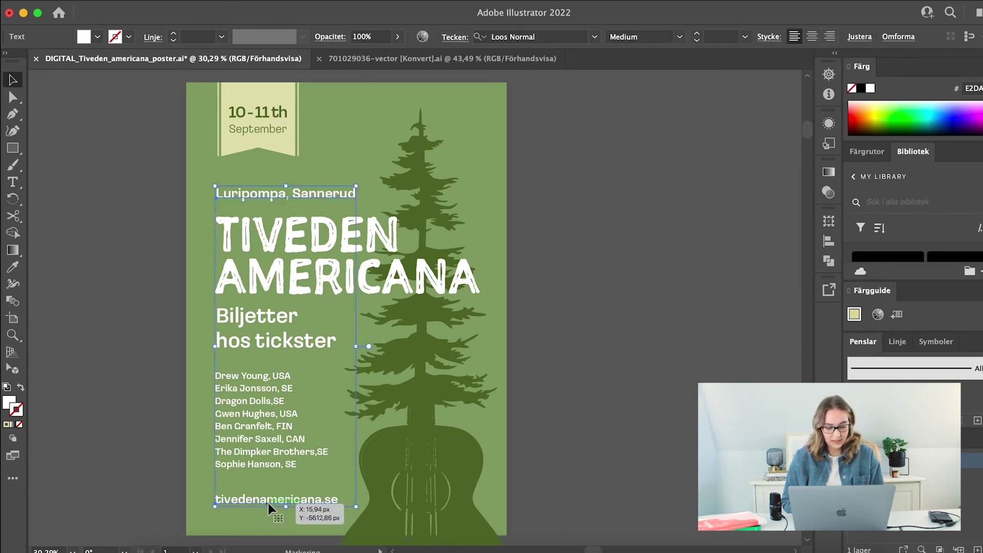
{"action": "key", "text": "i"}
{"action": "left_click", "coordinate": [384, 457]}
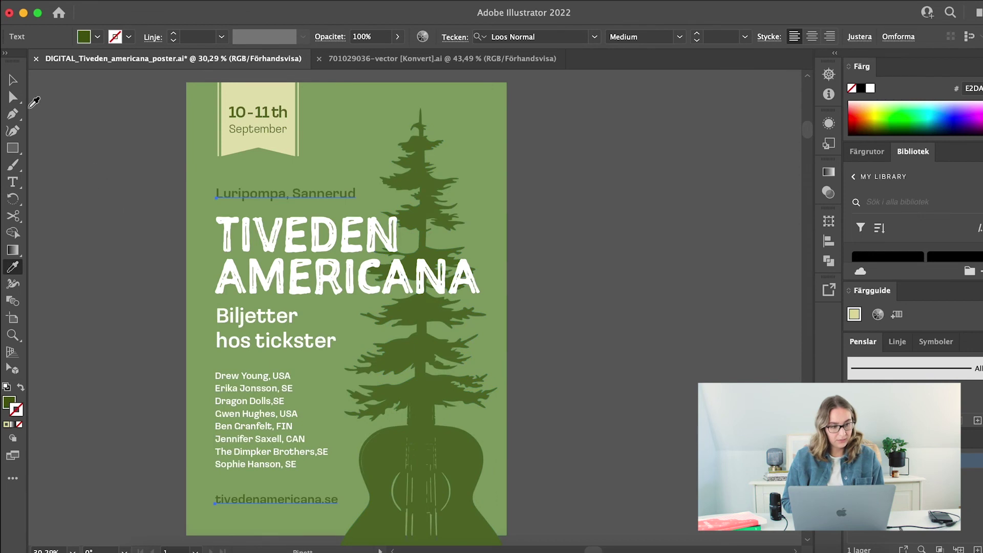
{"action": "key", "text": "v"}
{"action": "left_click", "coordinate": [94, 230]}
Set the fill colour of the "Luripompa, Sannerud" and "tivedenamericana.se" lines to E9D288
{"action": "scroll", "coordinate": [94, 231], "scroll_direction": "up", "scroll_amount": 1}
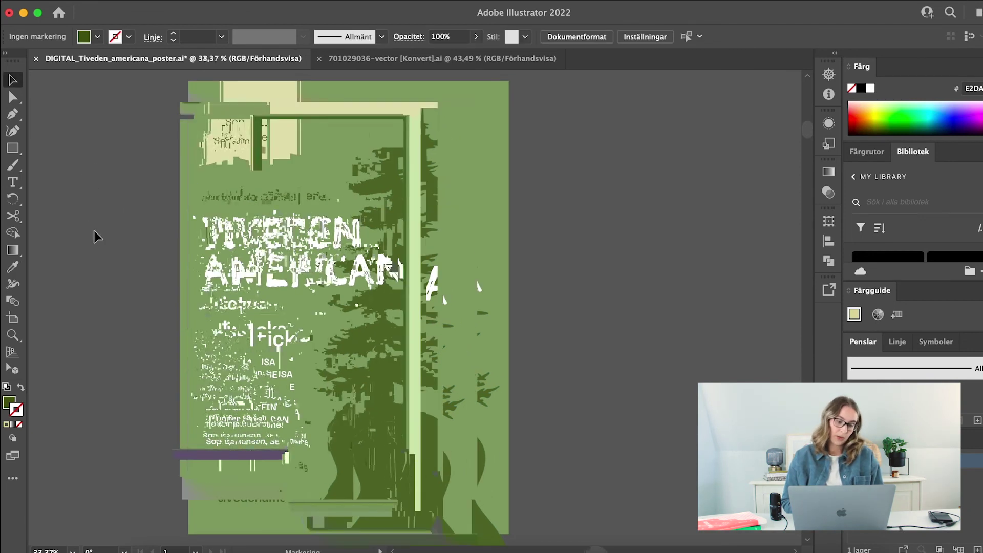
{"action": "scroll", "coordinate": [94, 231], "scroll_direction": "down", "scroll_amount": 2}
{"action": "left_click", "coordinate": [279, 179]}
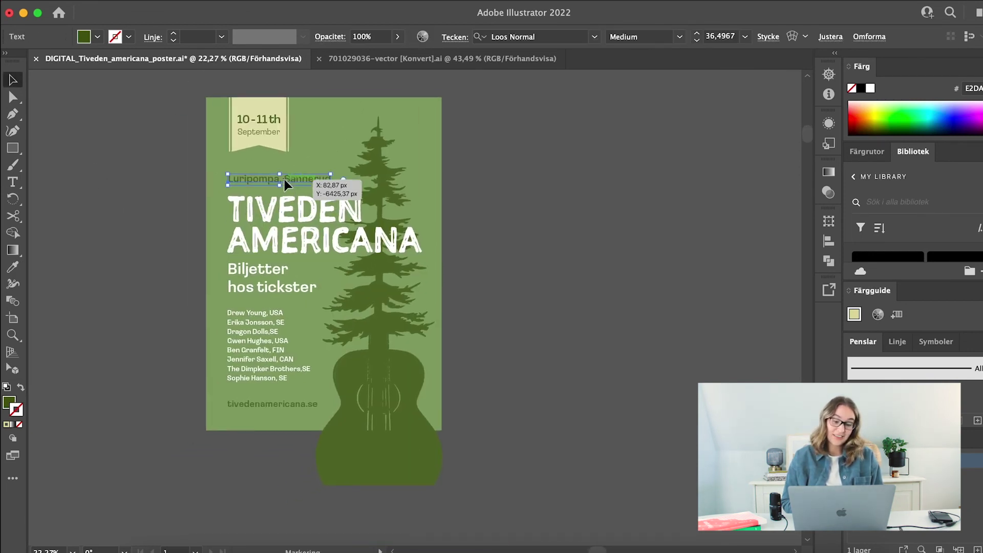
{"action": "left_click", "coordinate": [274, 405], "text": "shift"}
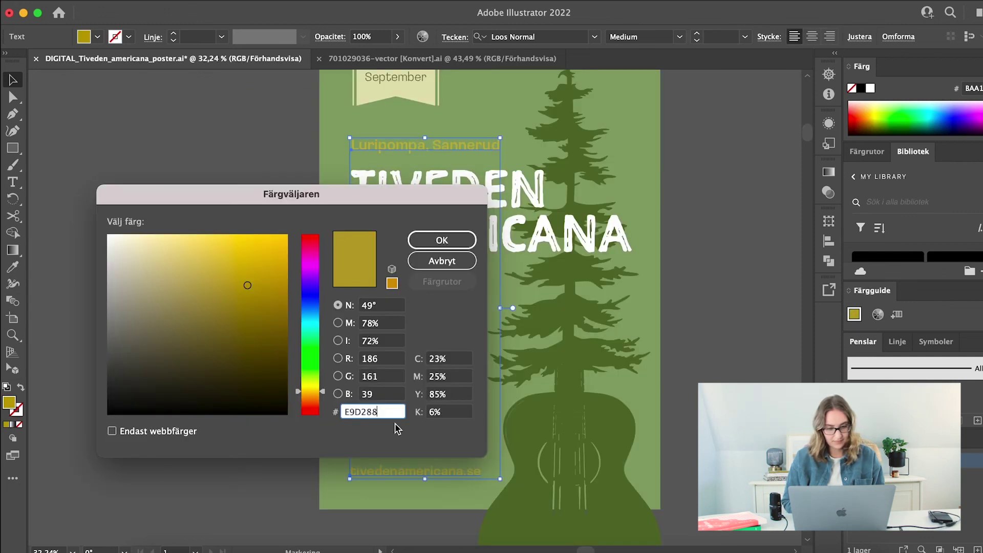
{"action": "left_click", "coordinate": [435, 240]}
{"action": "left_click", "coordinate": [242, 294]}
{"action": "scroll", "coordinate": [243, 293], "scroll_direction": "right", "scroll_amount": 2}
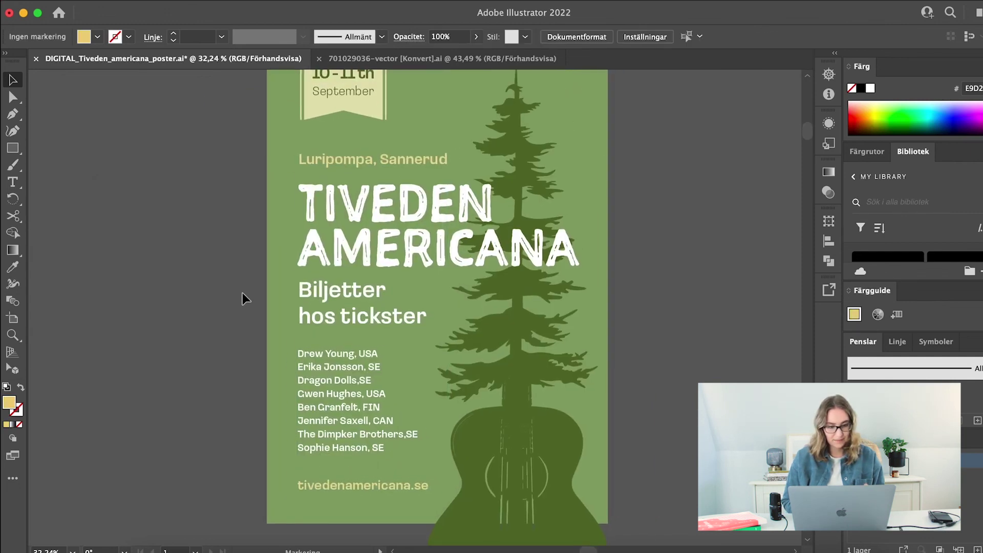
Examine the recoloured green poster and compare its palette and text legibility with the orange version beside it
{"action": "scroll", "coordinate": [242, 293], "scroll_direction": "up", "scroll_amount": 2}
{"action": "scroll", "coordinate": [242, 292], "scroll_direction": "right", "scroll_amount": 1}
{"action": "left_click", "coordinate": [308, 193]}
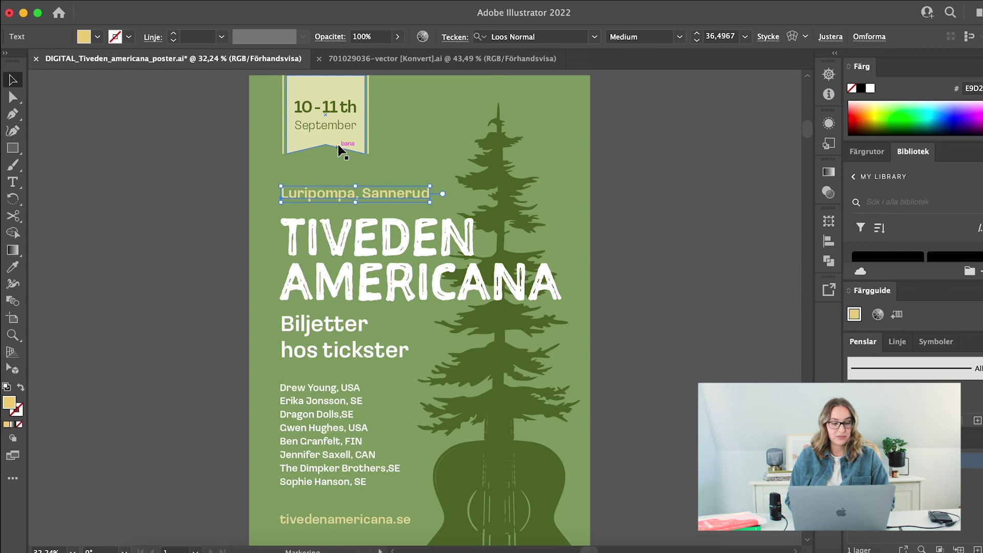
{"action": "left_click", "coordinate": [665, 213]}
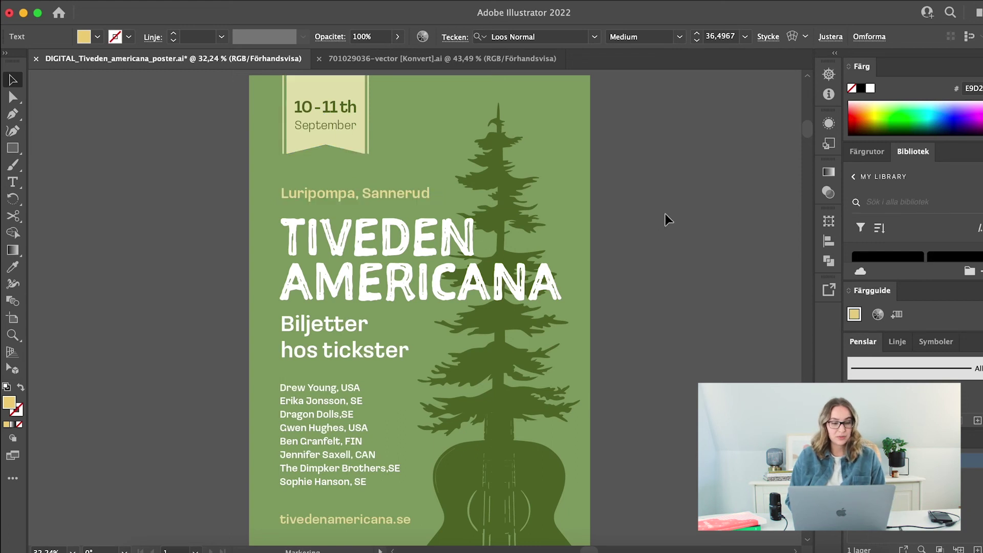
{"action": "scroll", "coordinate": [665, 213], "scroll_direction": "up", "scroll_amount": 1}
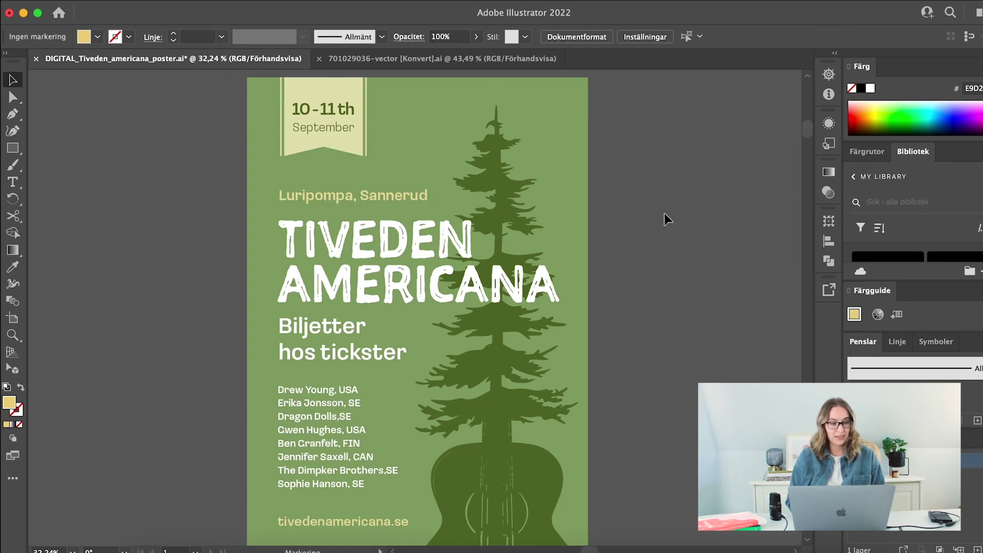
{"action": "scroll", "coordinate": [665, 213], "scroll_direction": "right", "scroll_amount": 10}
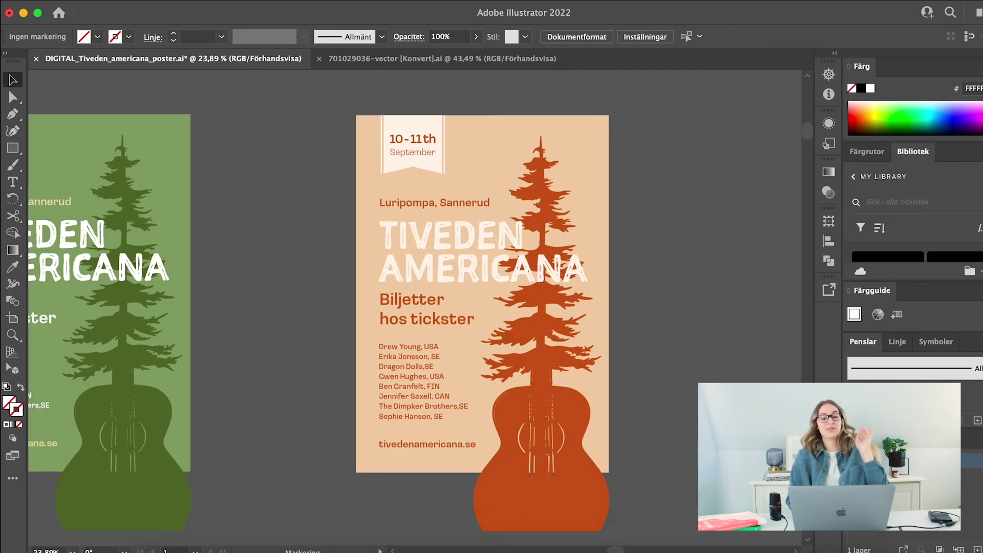
{"action": "scroll", "coordinate": [664, 213], "scroll_direction": "down", "scroll_amount": 2}
{"action": "scroll", "coordinate": [664, 213], "scroll_direction": "right", "scroll_amount": 2}
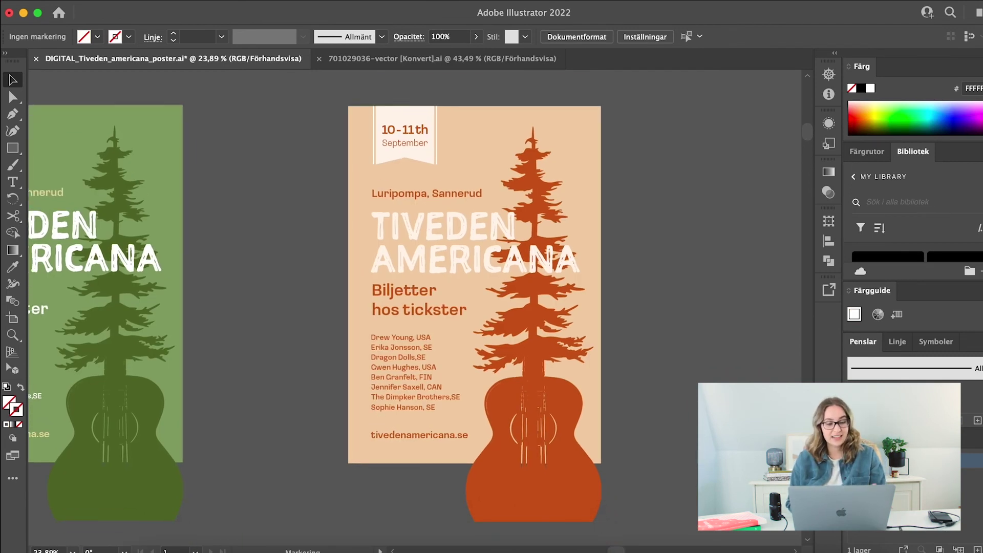
{"action": "scroll", "coordinate": [665, 213], "scroll_direction": "right", "scroll_amount": 5}
{"action": "scroll", "coordinate": [664, 213], "scroll_direction": "up", "scroll_amount": 1}
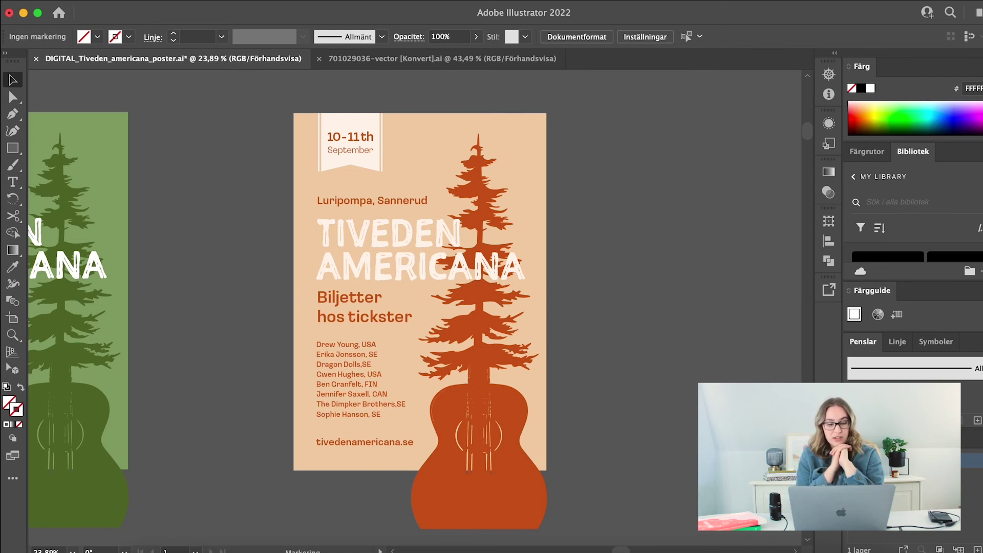
{"action": "scroll", "coordinate": [415, 307], "scroll_direction": "left", "scroll_amount": 3}
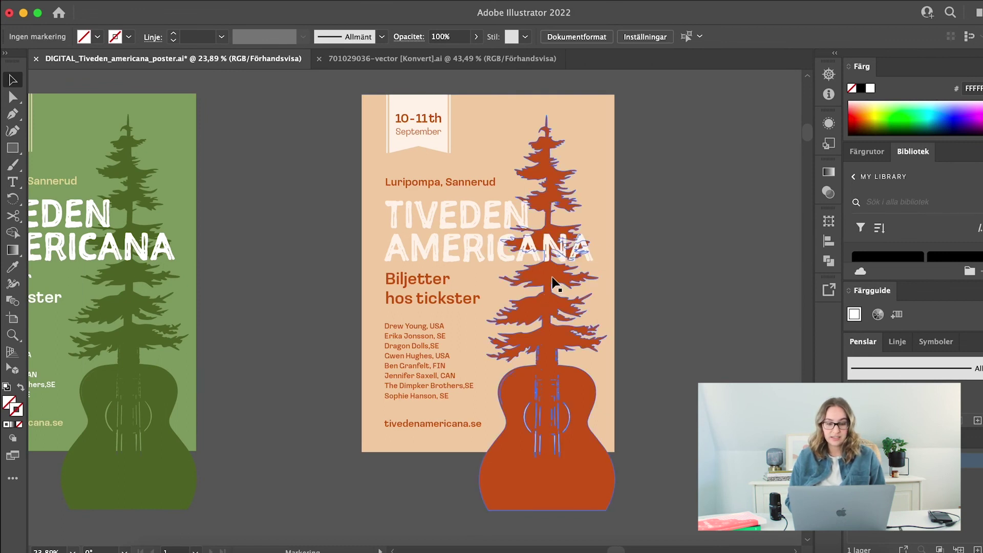
{"action": "scroll", "coordinate": [696, 336], "scroll_direction": "left", "scroll_amount": 5}
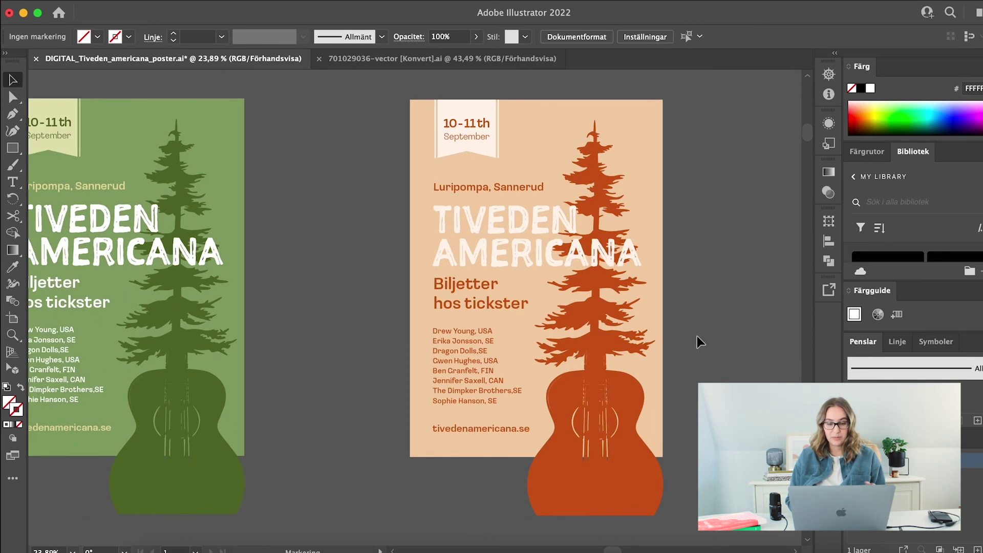
{"action": "scroll", "coordinate": [431, 379], "scroll_direction": "up", "scroll_amount": 1}
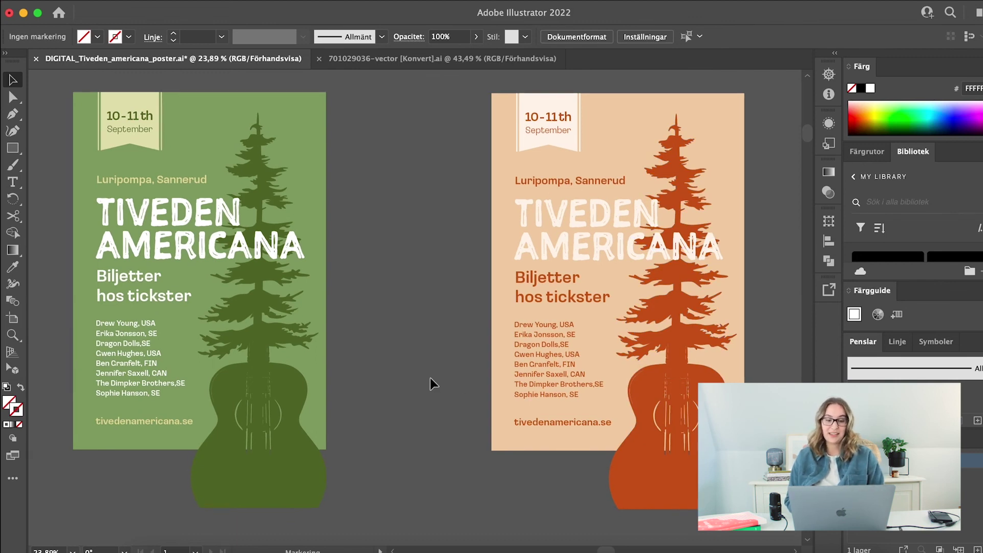
{"action": "scroll", "coordinate": [423, 384], "scroll_direction": "up", "scroll_amount": 1}
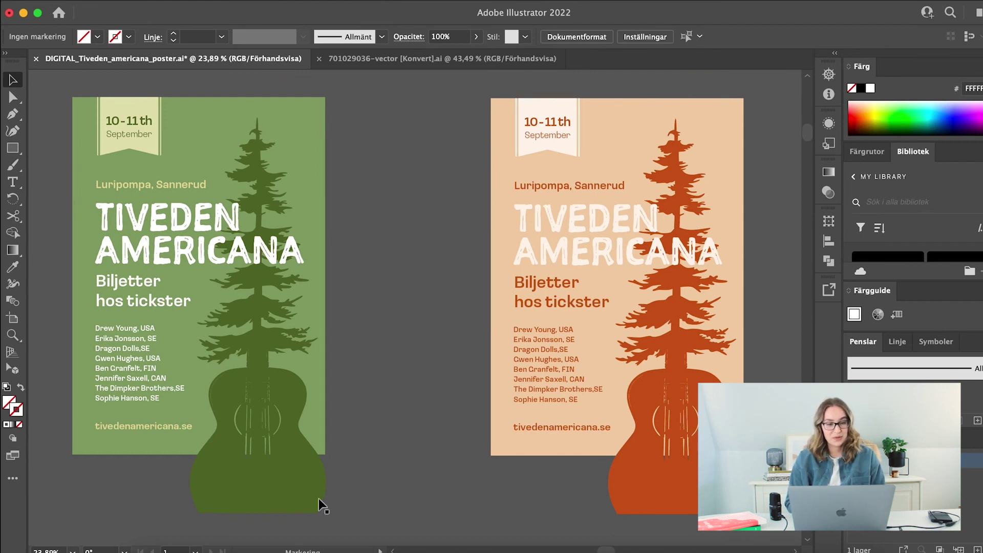
Switch to Finder's Concepts folder and select the screenshot of the guitar photo poster
{"action": "left_click", "coordinate": [150, 544]}
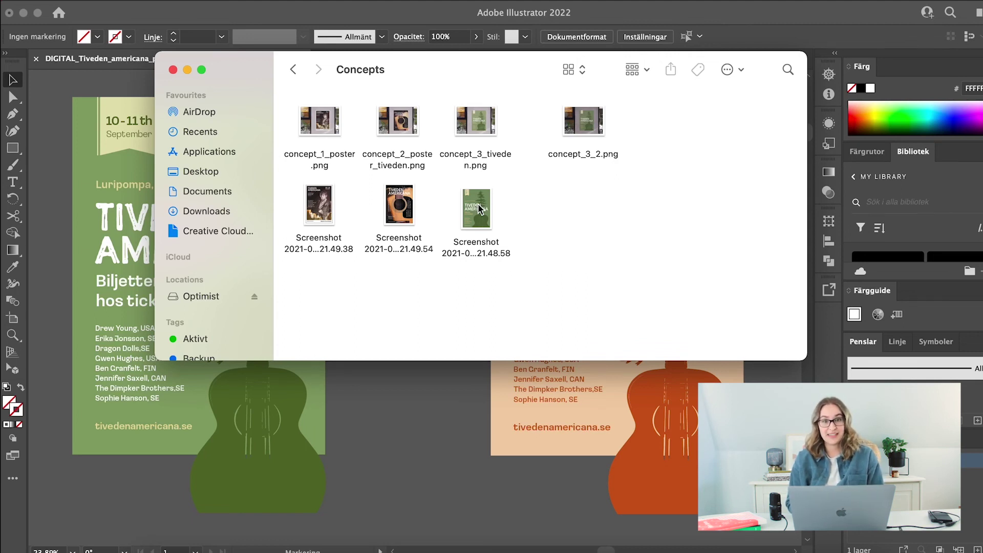
{"action": "left_click", "coordinate": [397, 211]}
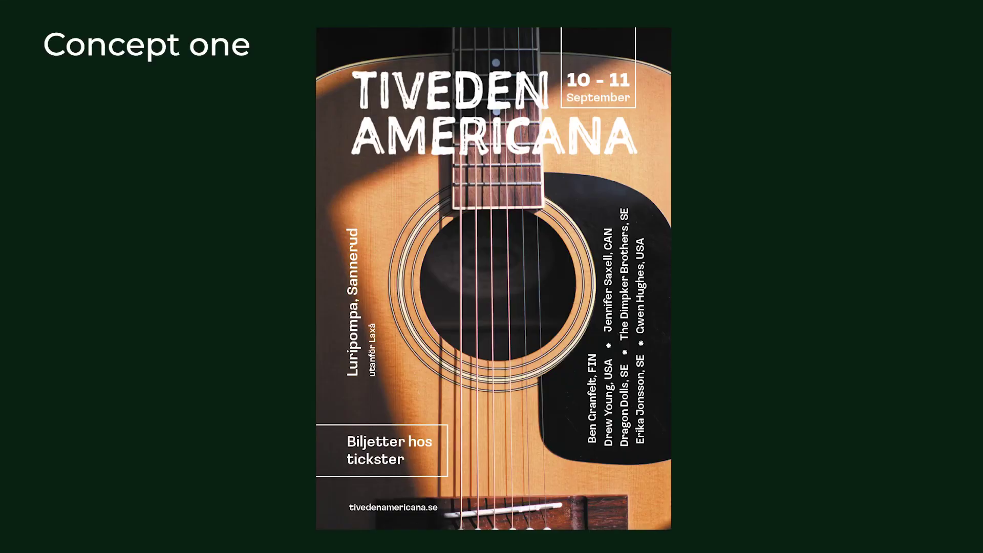